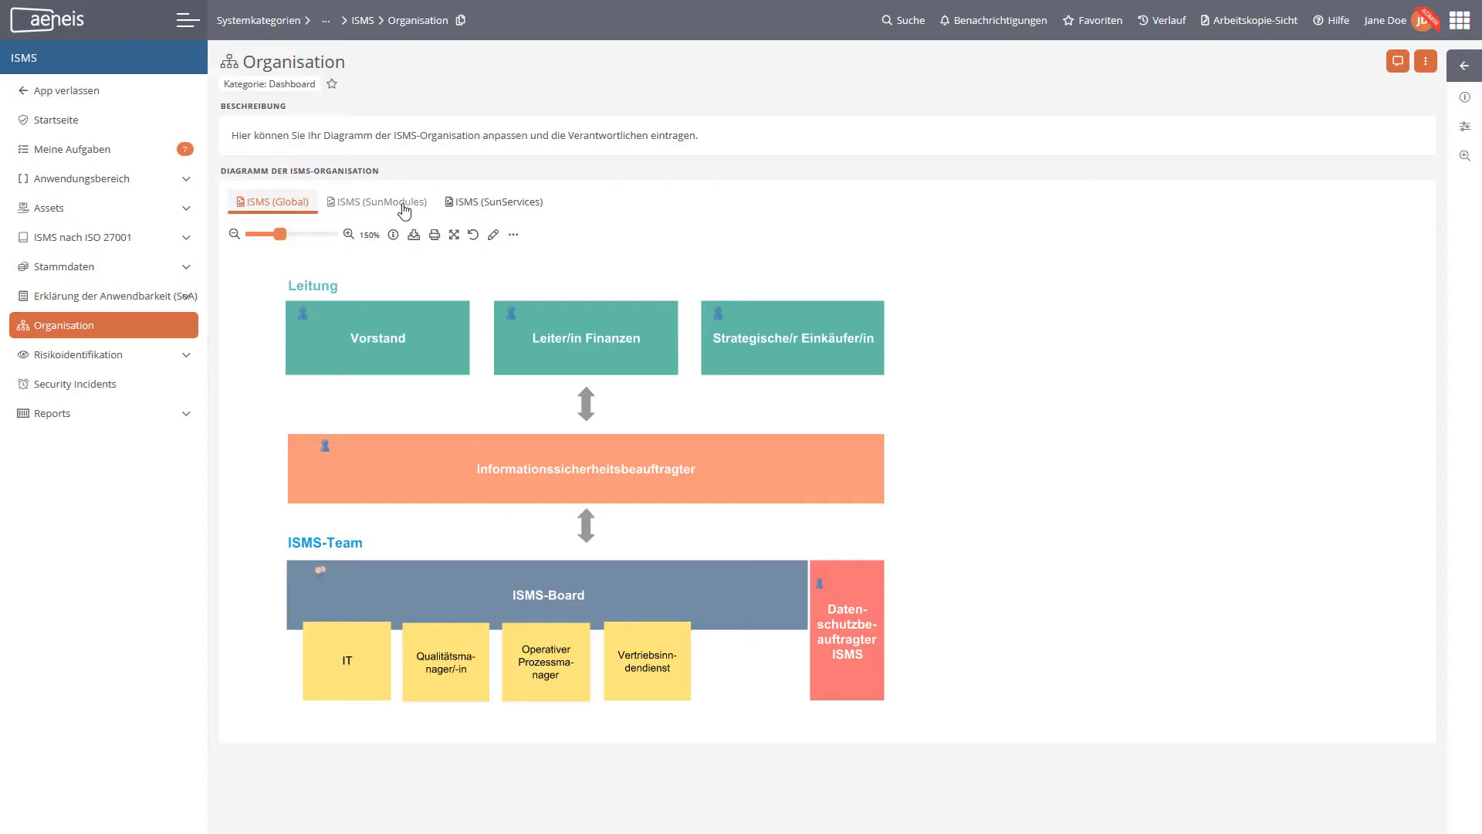
- Look through the ISMS organisation diagrams for SunModules and SunServices, ending on the ISMS (Global) diagram
{"action": "left_click", "coordinate": [405, 205]}
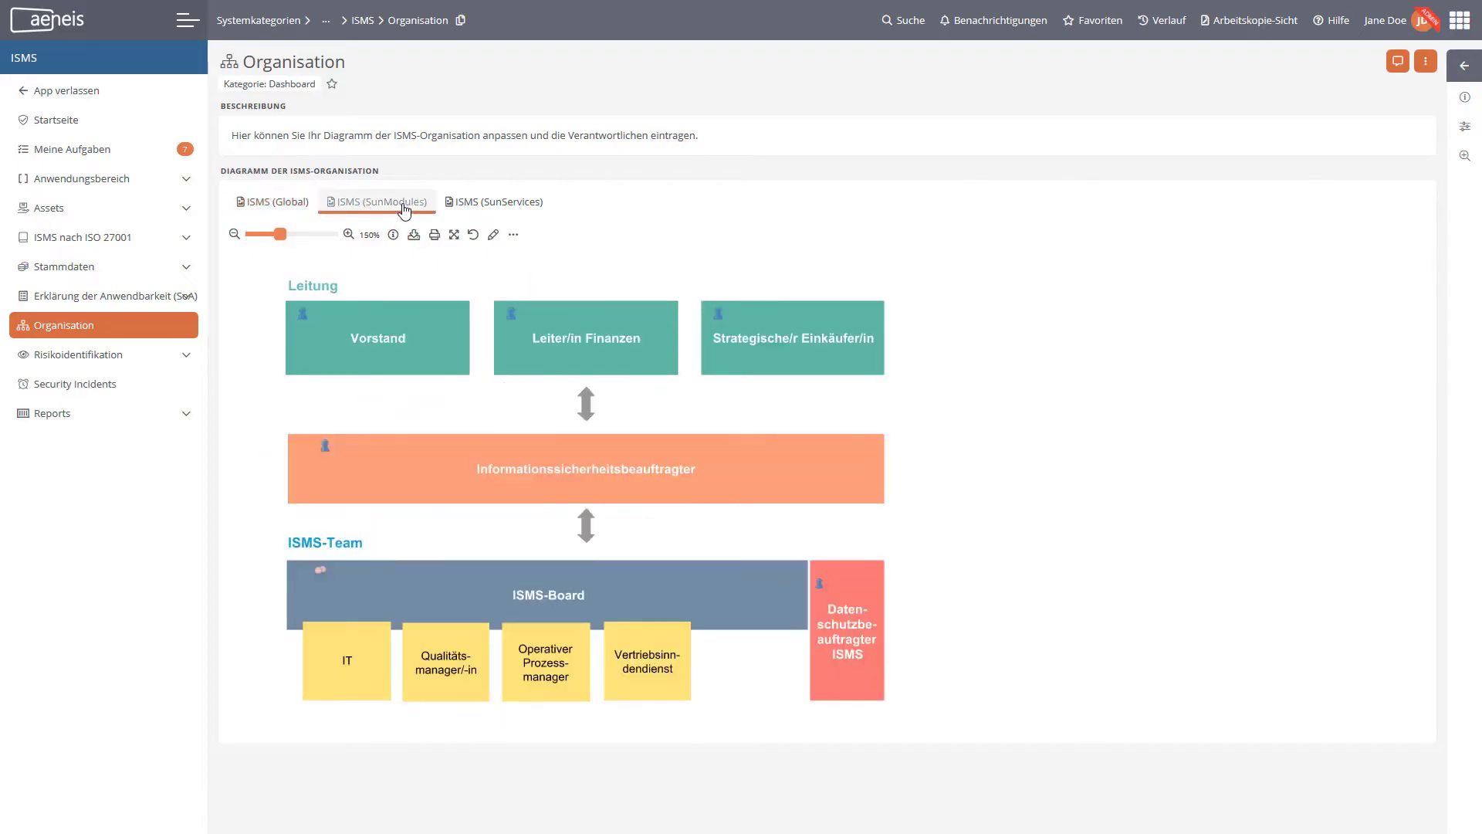
{"action": "left_click", "coordinate": [479, 209]}
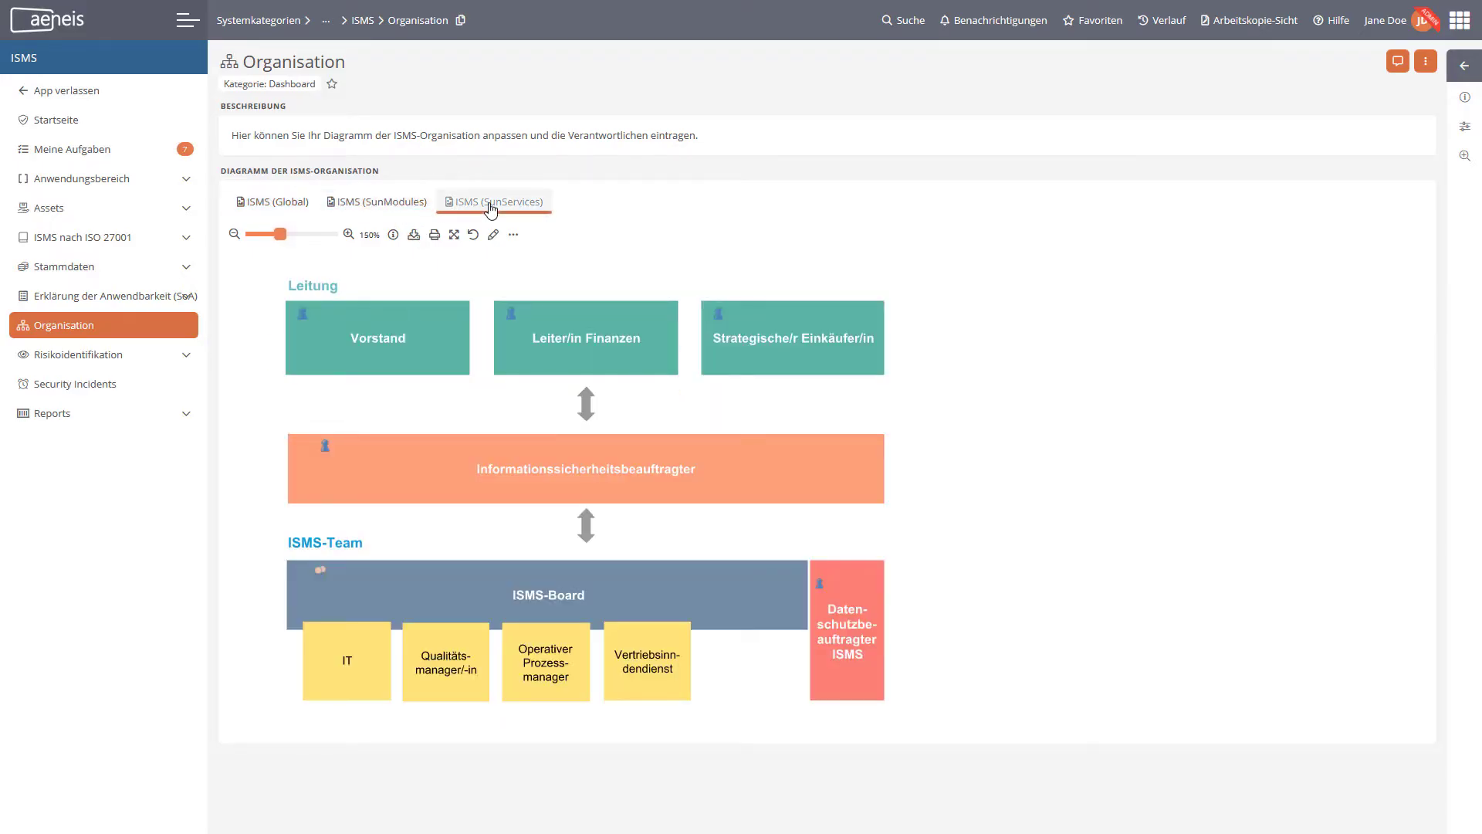
{"action": "left_click", "coordinate": [288, 207]}
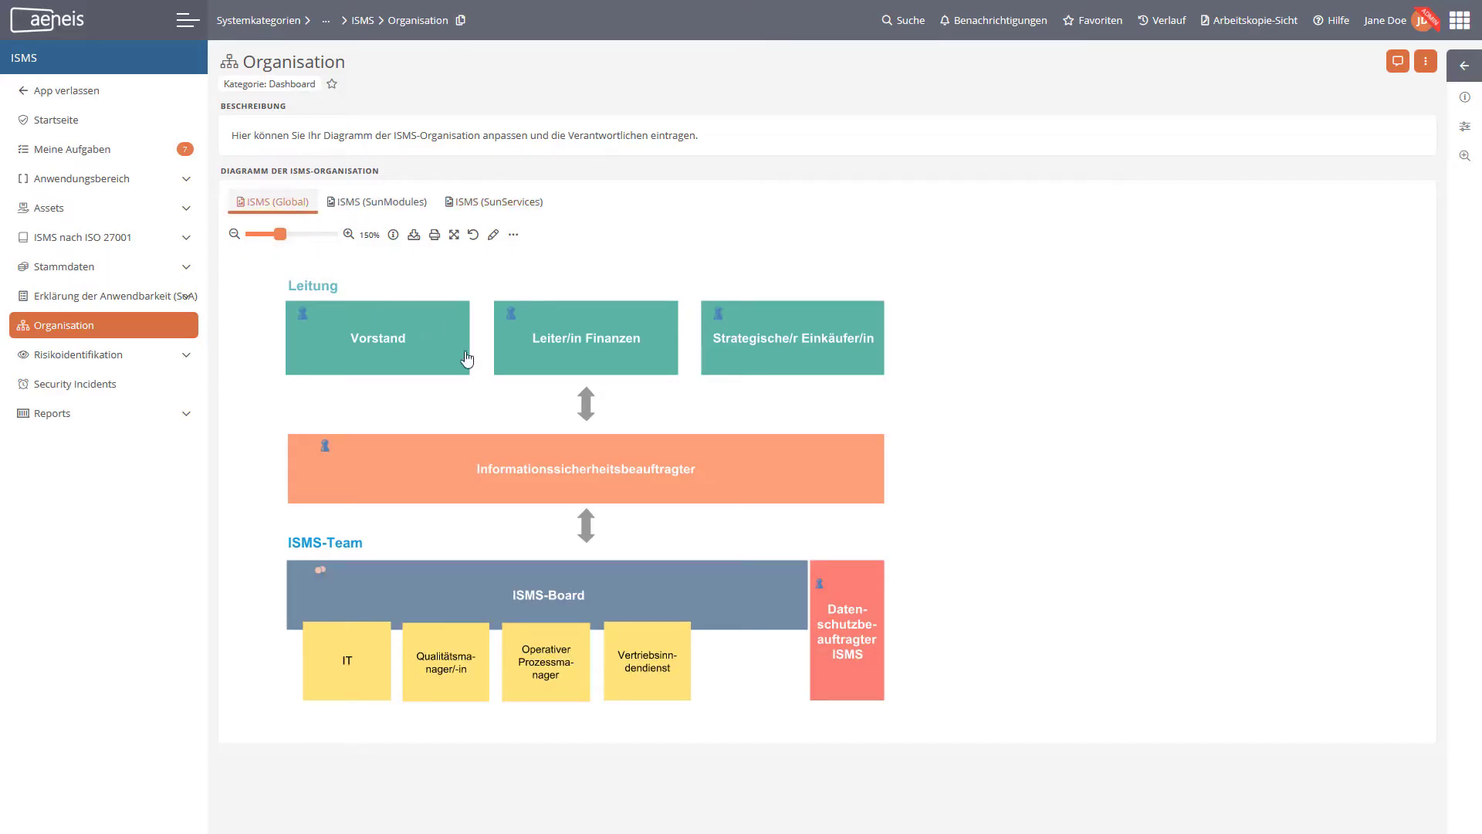
- Assign the responsible employee to the Informationssicherheitsbeauftragter role under Zugeordnete Mitarbeitende and save the entry
{"action": "left_click", "coordinate": [707, 486]}
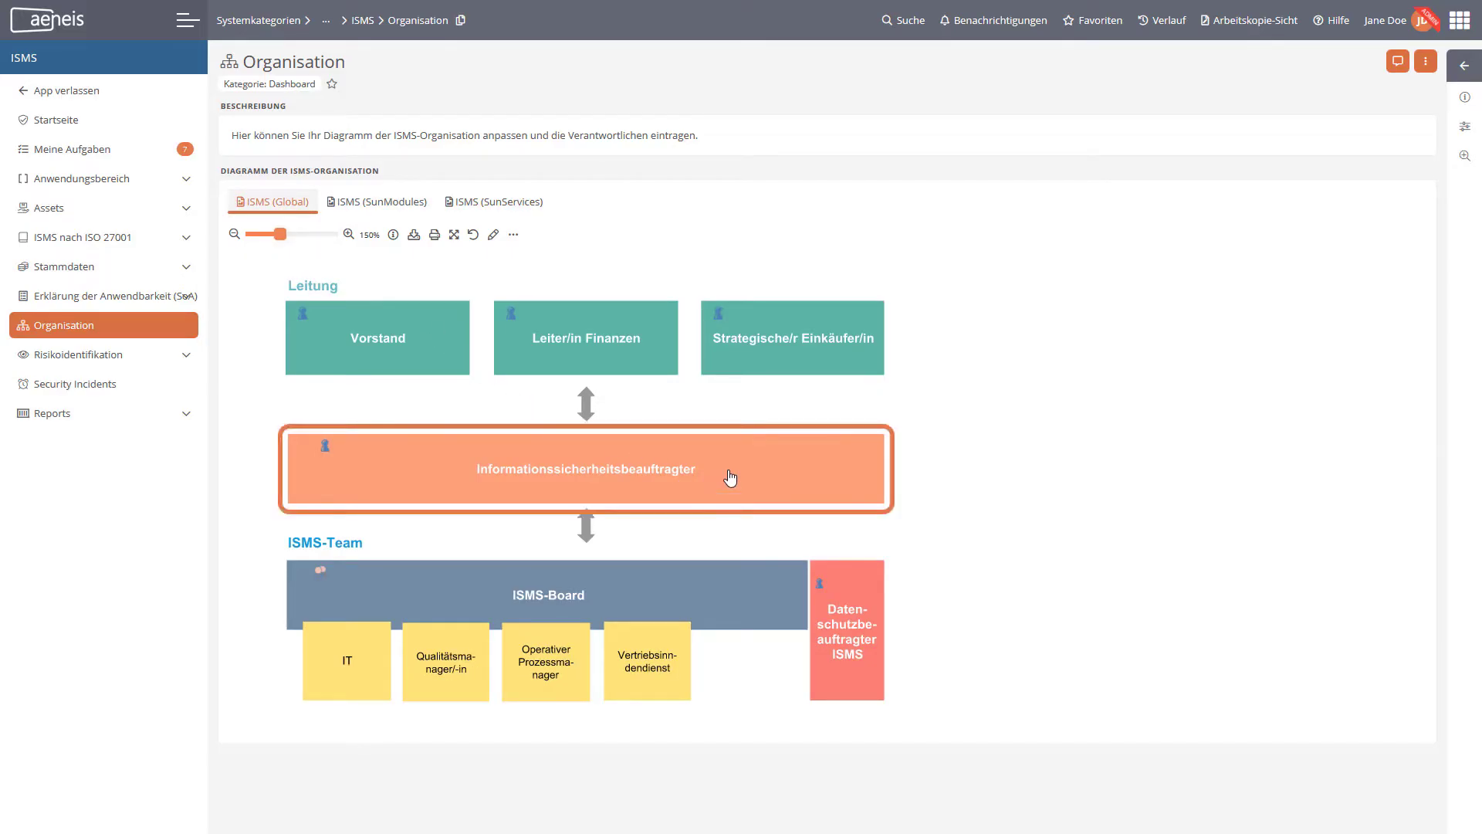
{"action": "left_click", "coordinate": [1463, 66]}
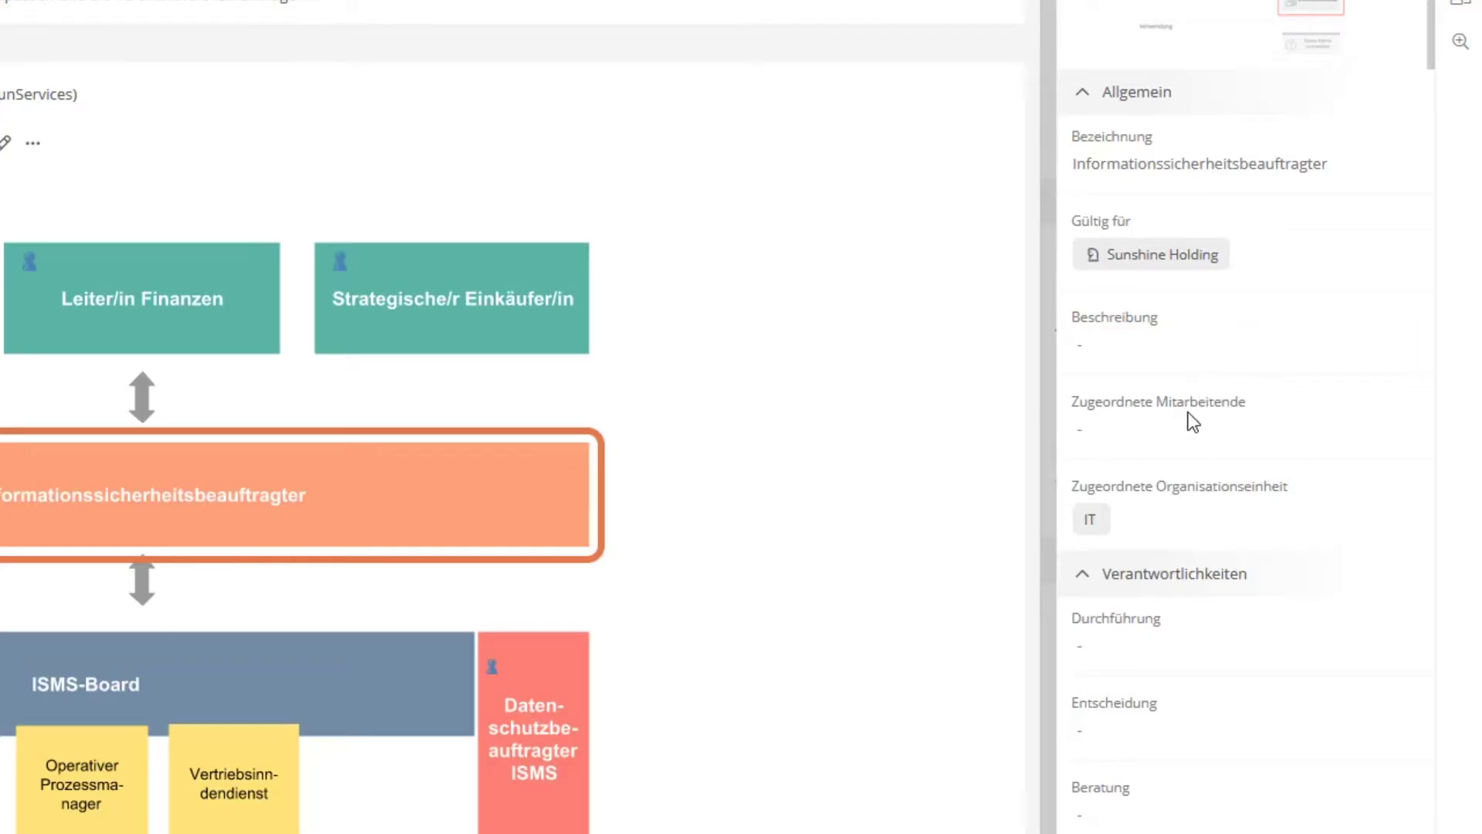
{"action": "left_click", "coordinate": [1172, 437]}
{"action": "type", "text": "mike"}
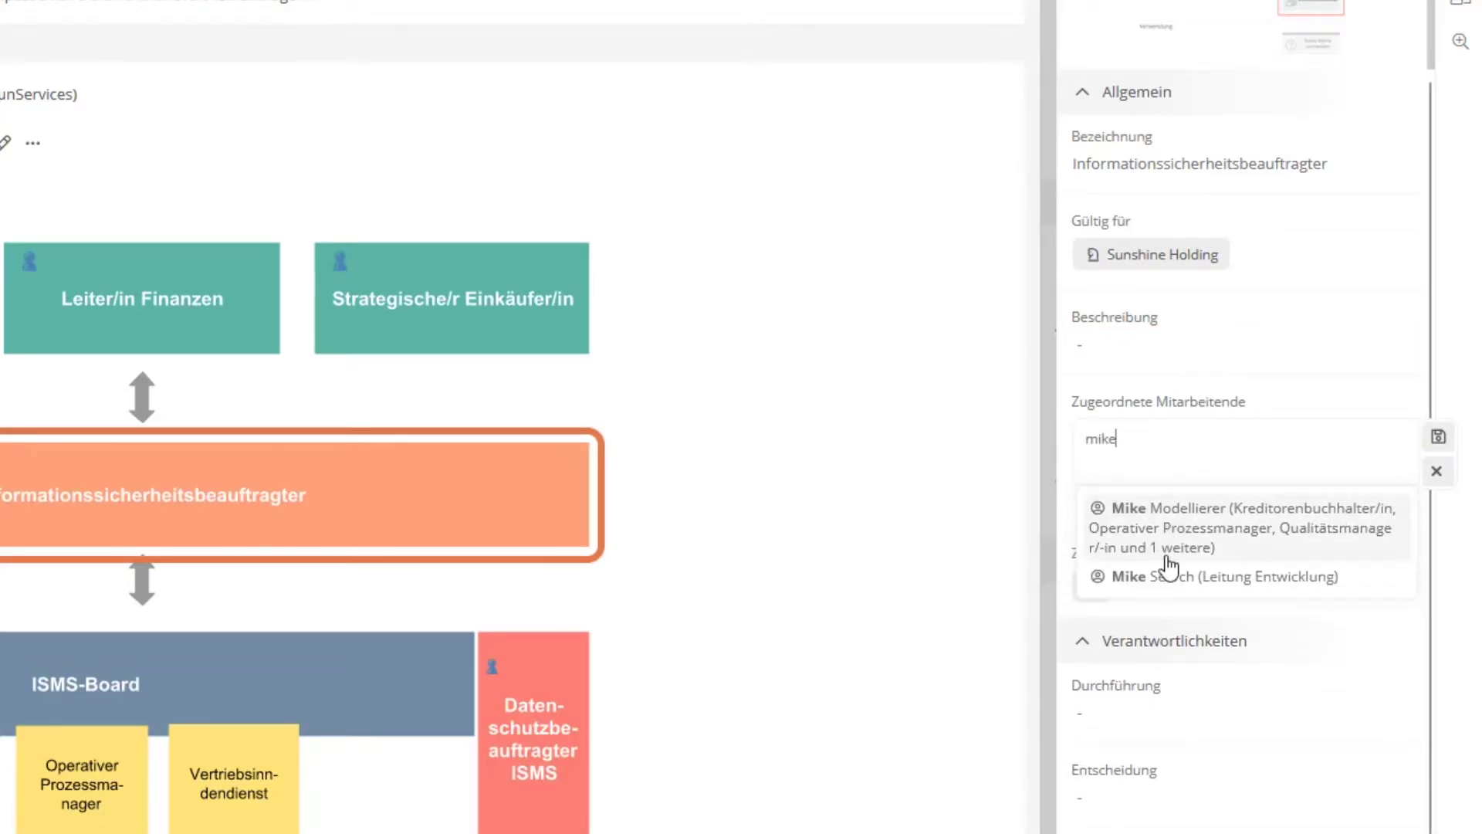
{"action": "left_click", "coordinate": [1169, 550]}
{"action": "left_click", "coordinate": [1365, 518]}
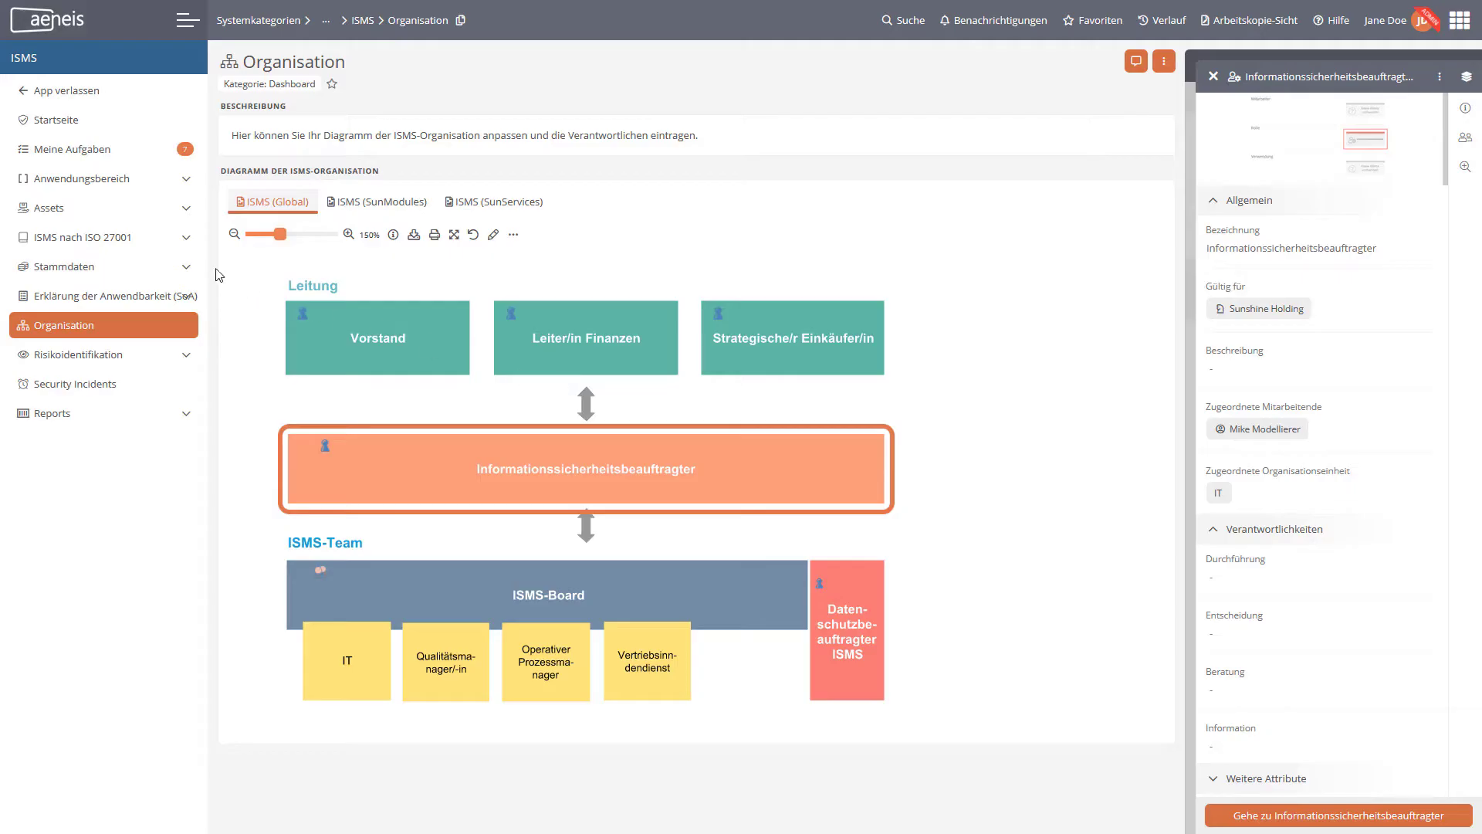
- Open the ISMS-Handbuch from the Globale Handbücher under ISMS nach ISO 27001
{"action": "left_click", "coordinate": [184, 239]}
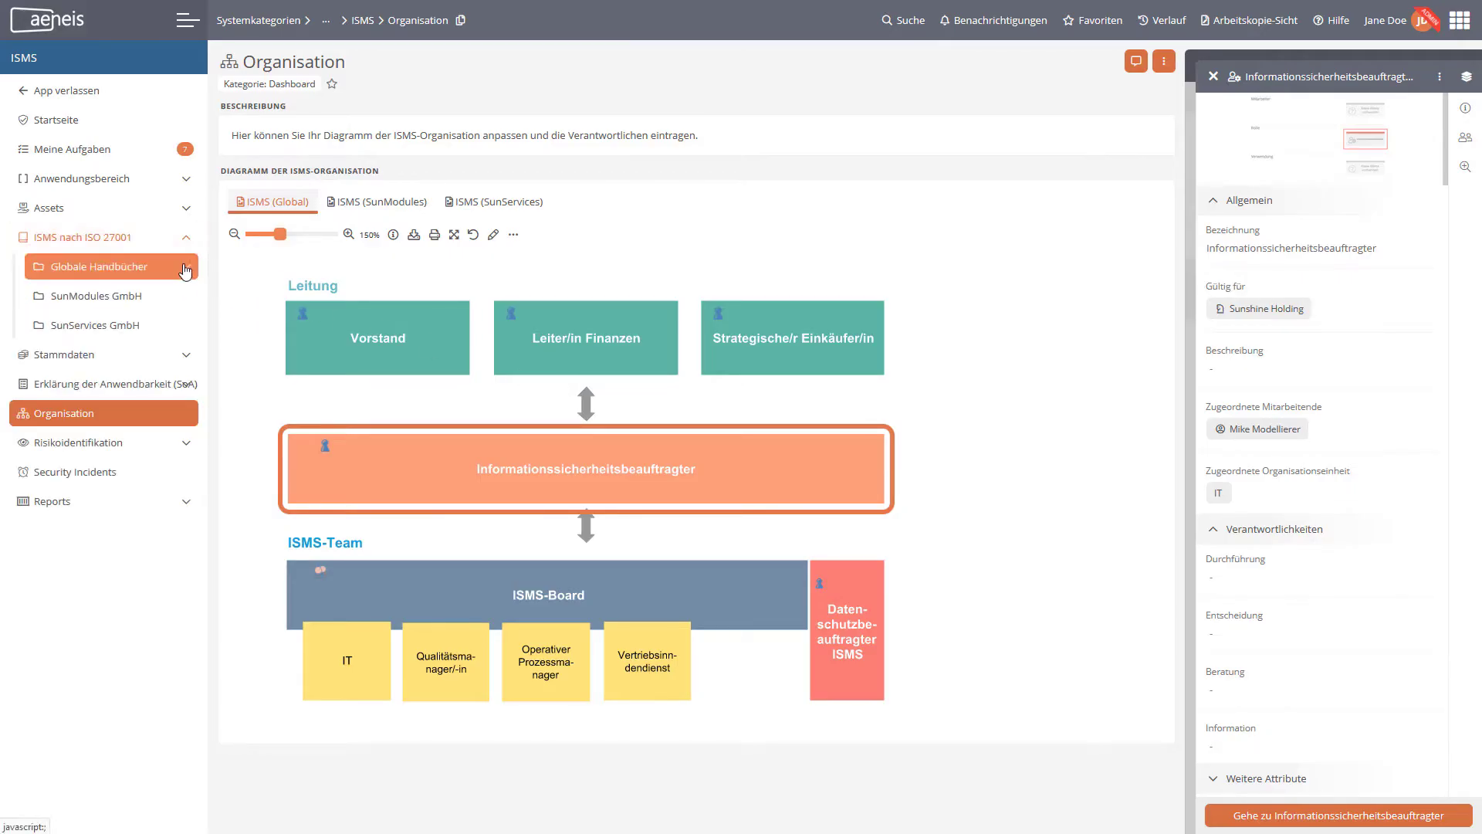
{"action": "left_click", "coordinate": [185, 269]}
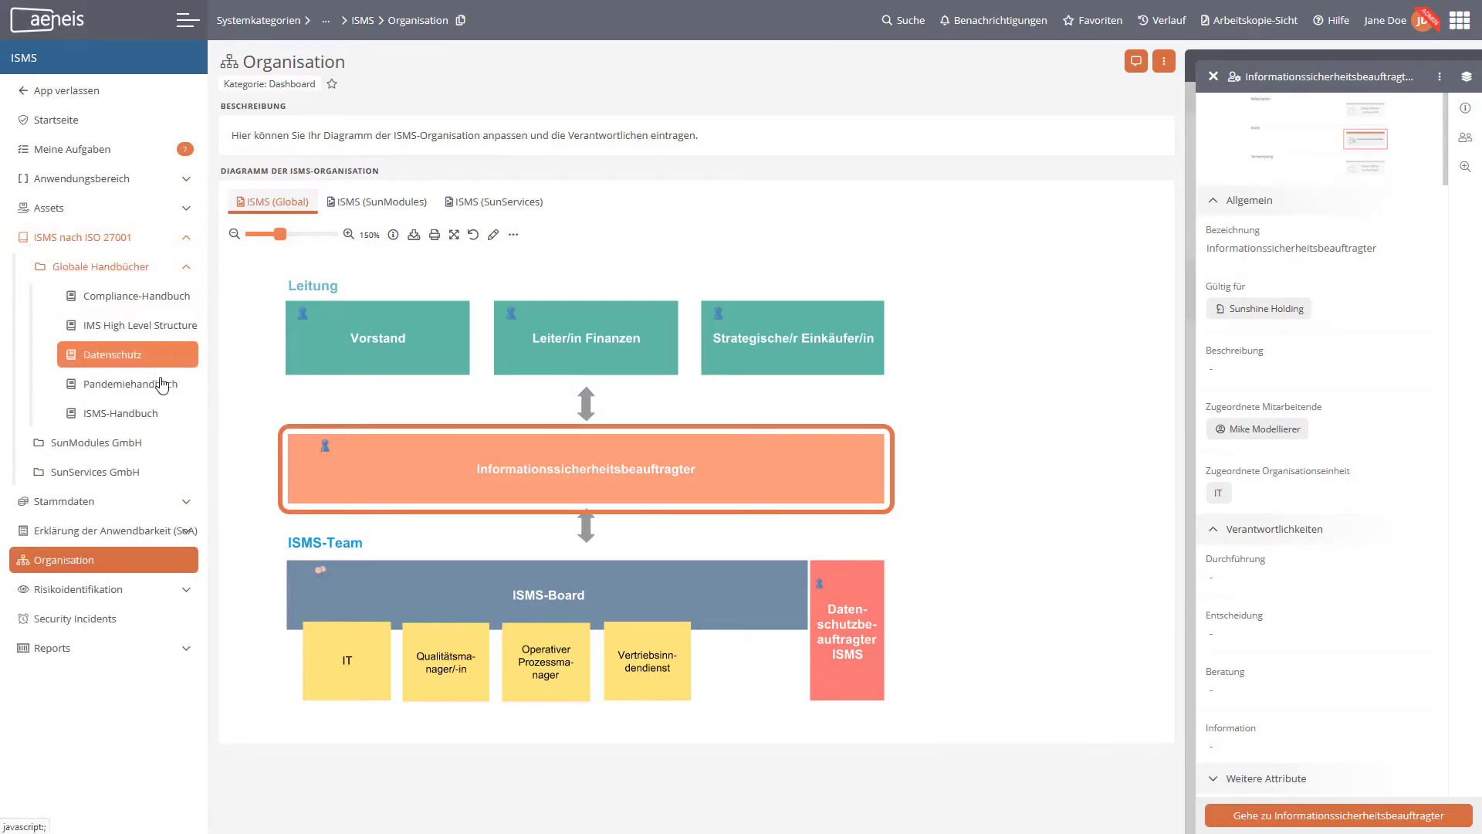
{"action": "left_click", "coordinate": [152, 419]}
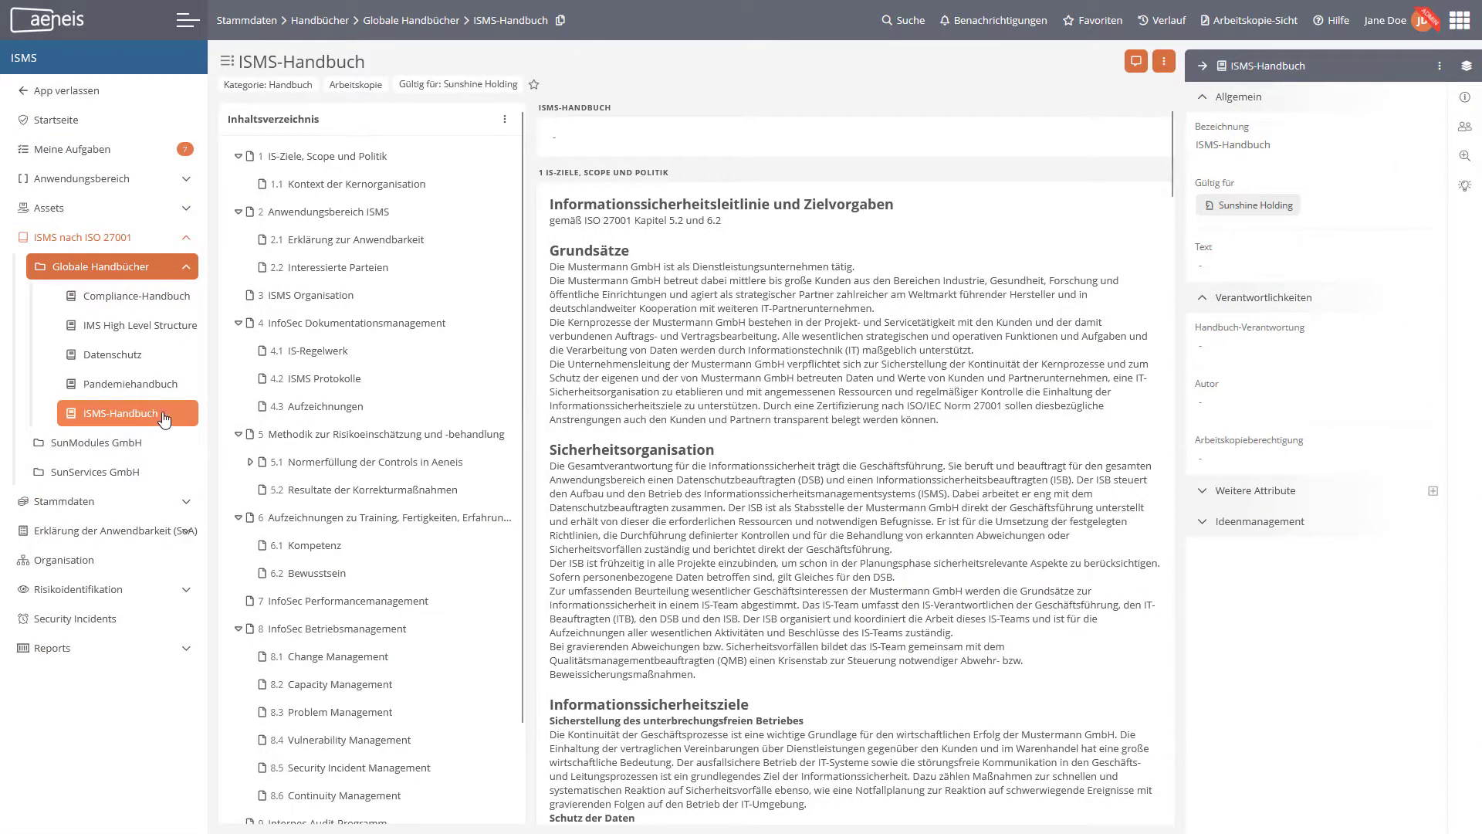
- Read through the manual's information security policy and go to chapter 2, Anwendungsbereich ISMS
{"action": "scroll", "coordinate": [733, 247], "scroll_direction": "down", "scroll_amount": 7}
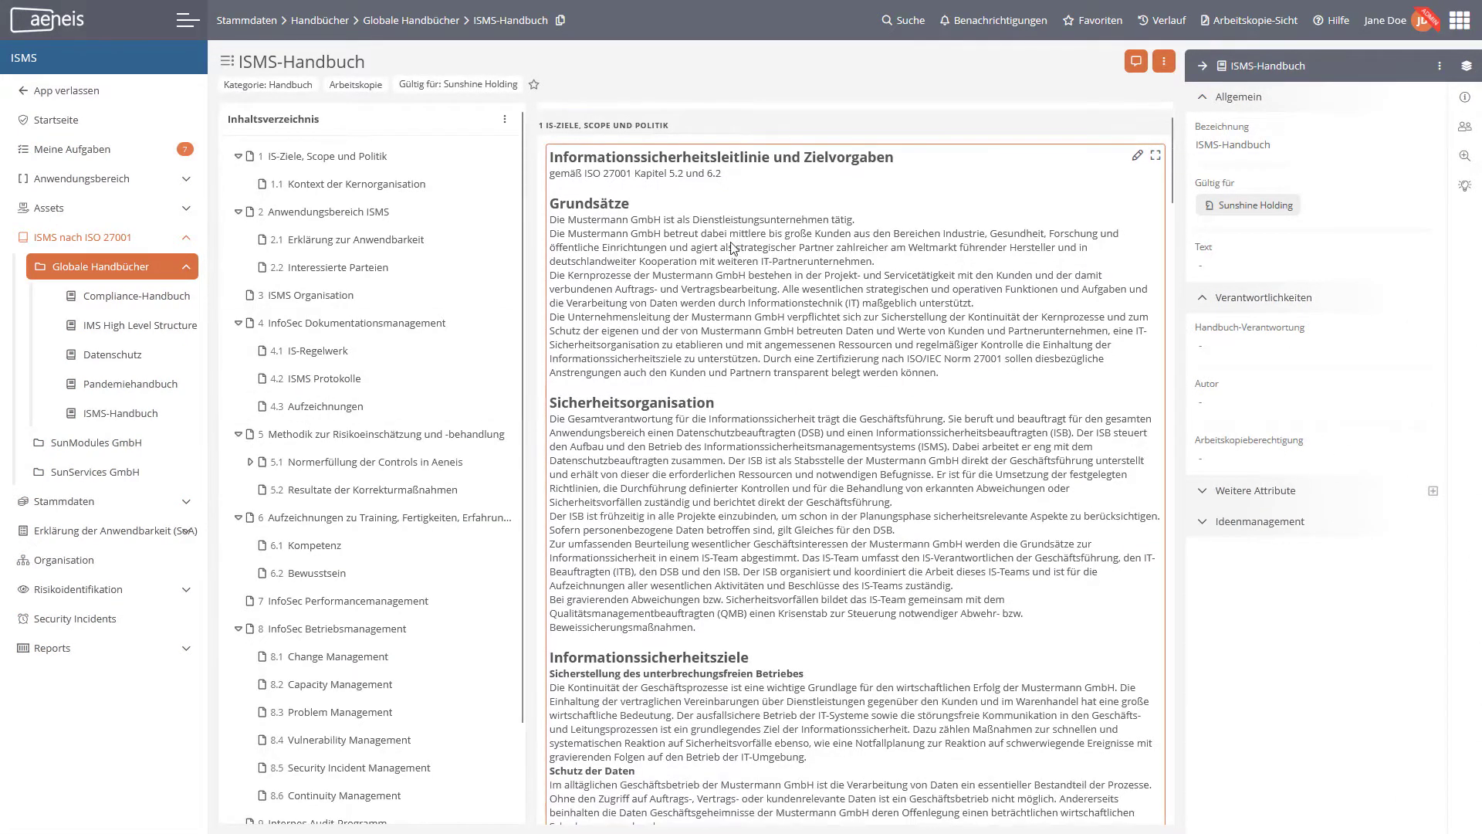
{"action": "scroll", "coordinate": [734, 247], "scroll_direction": "down", "scroll_amount": 2}
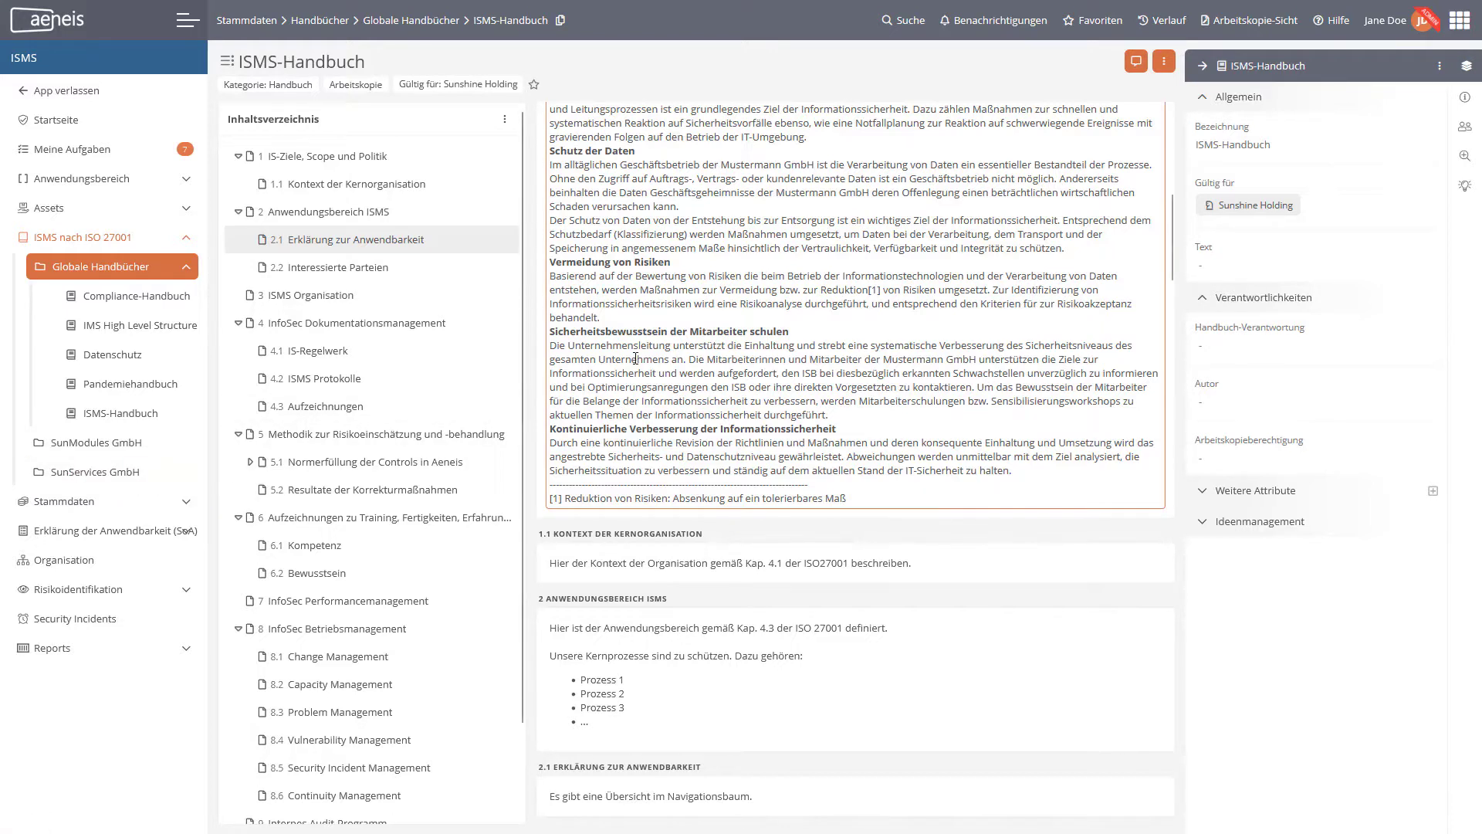
{"action": "scroll", "coordinate": [647, 353], "scroll_direction": "down", "scroll_amount": 1}
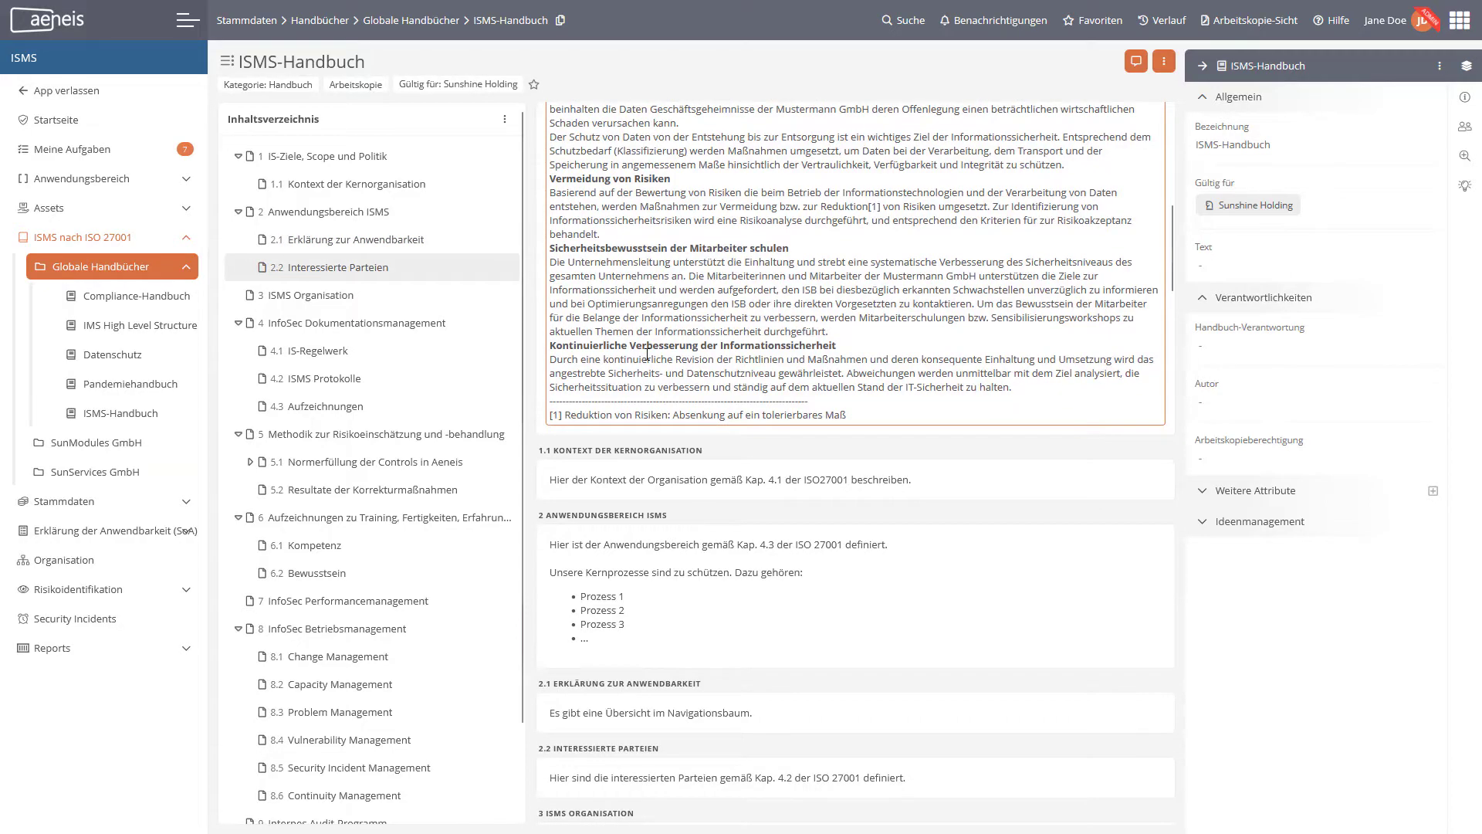
{"action": "left_click", "coordinate": [324, 222]}
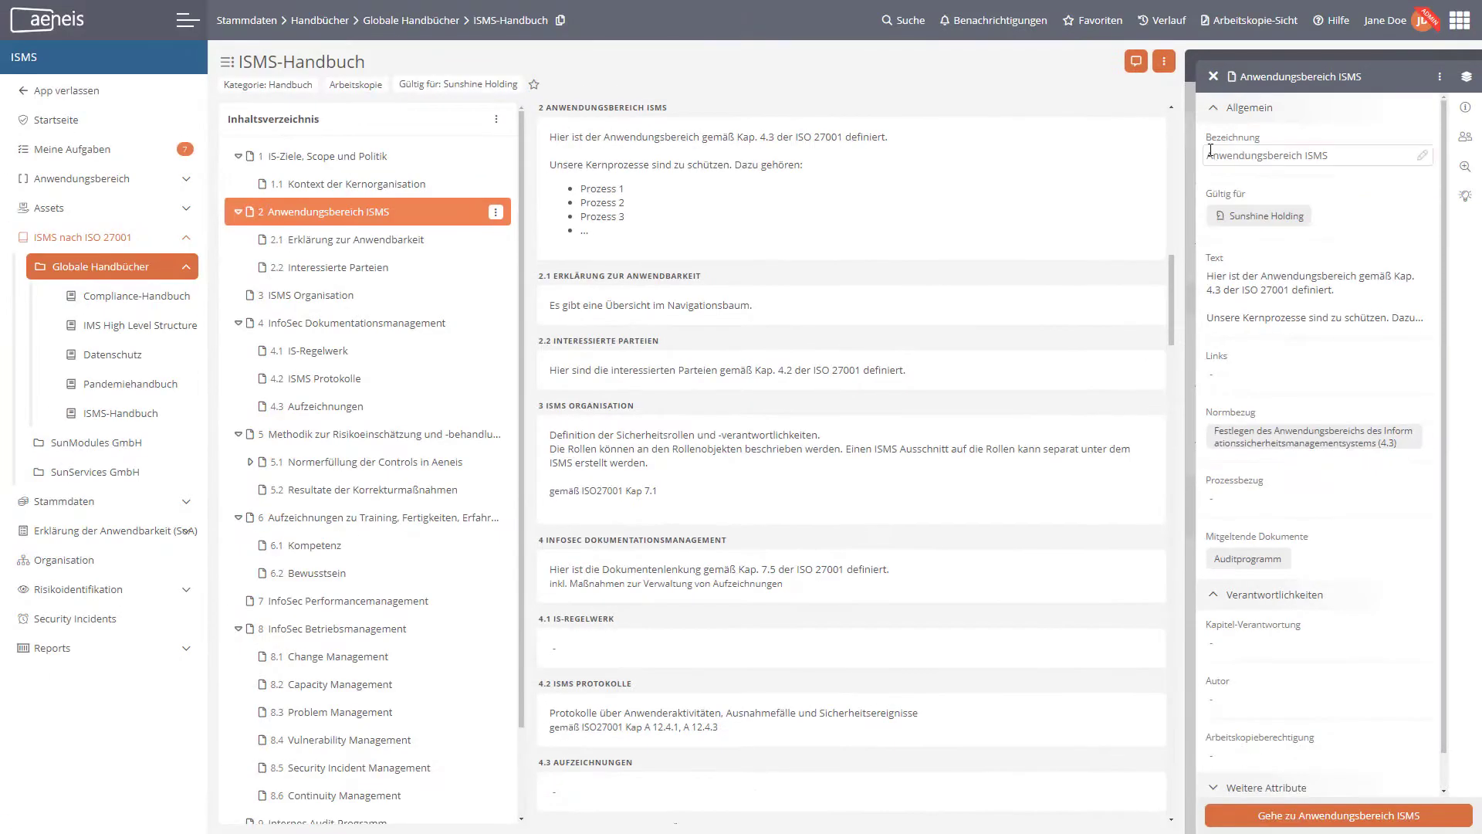
- Open the favourite process Rechnung bearbeiten and set its ISMS-Relevanz to Ja
{"action": "left_click", "coordinate": [1113, 23]}
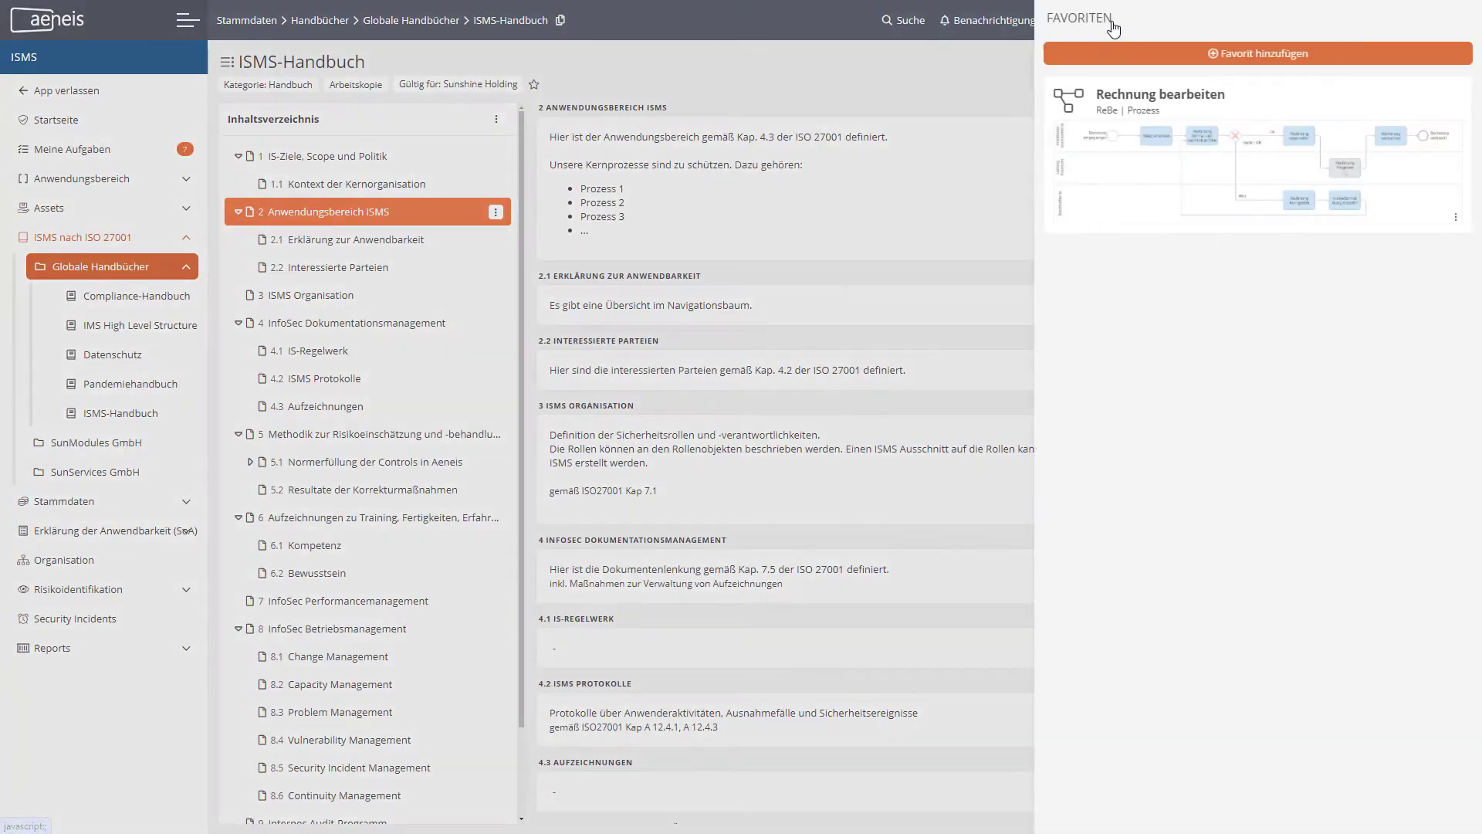
{"action": "left_click", "coordinate": [1150, 97]}
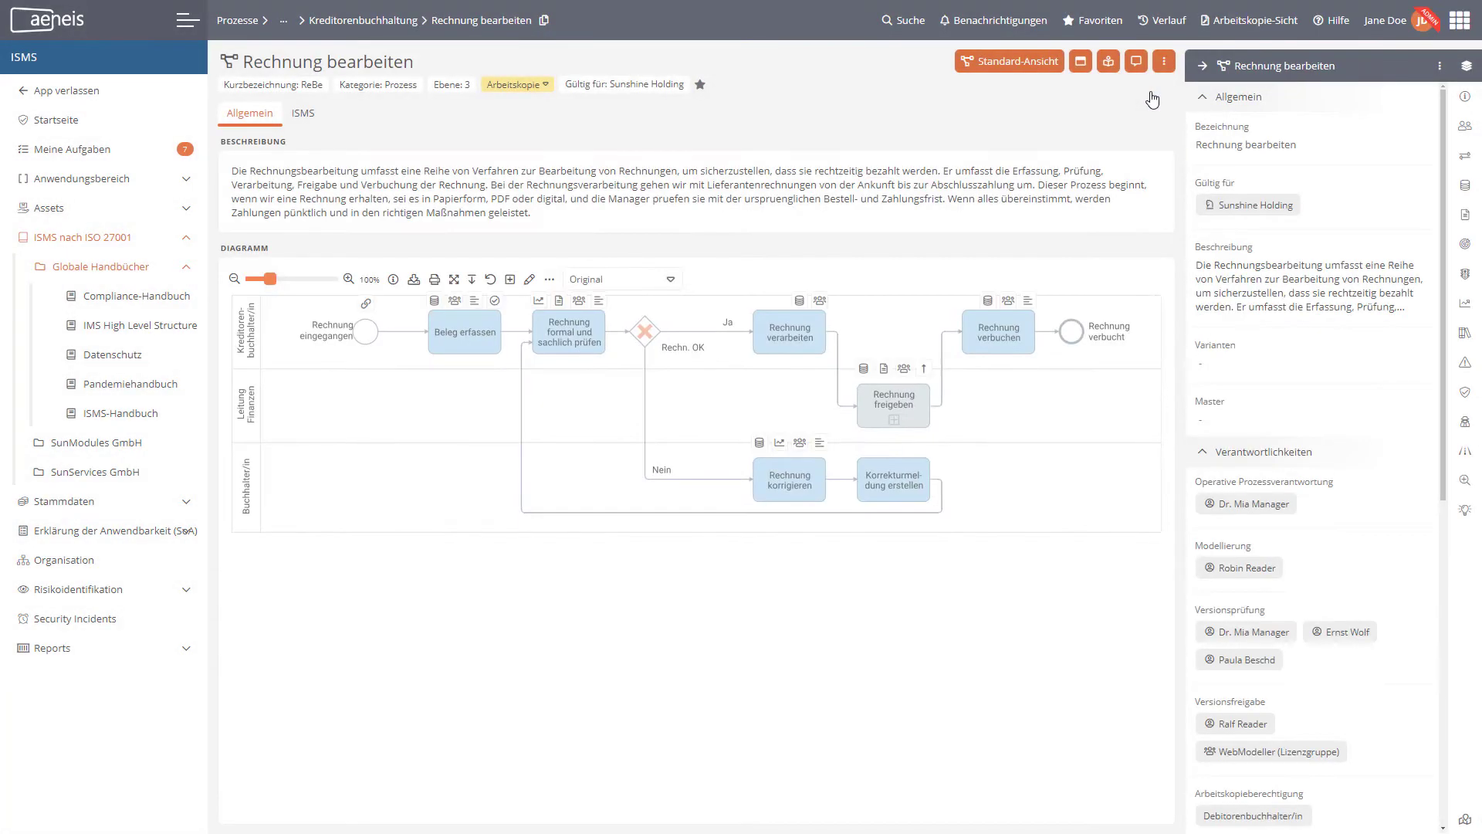
{"action": "left_click", "coordinate": [1464, 396]}
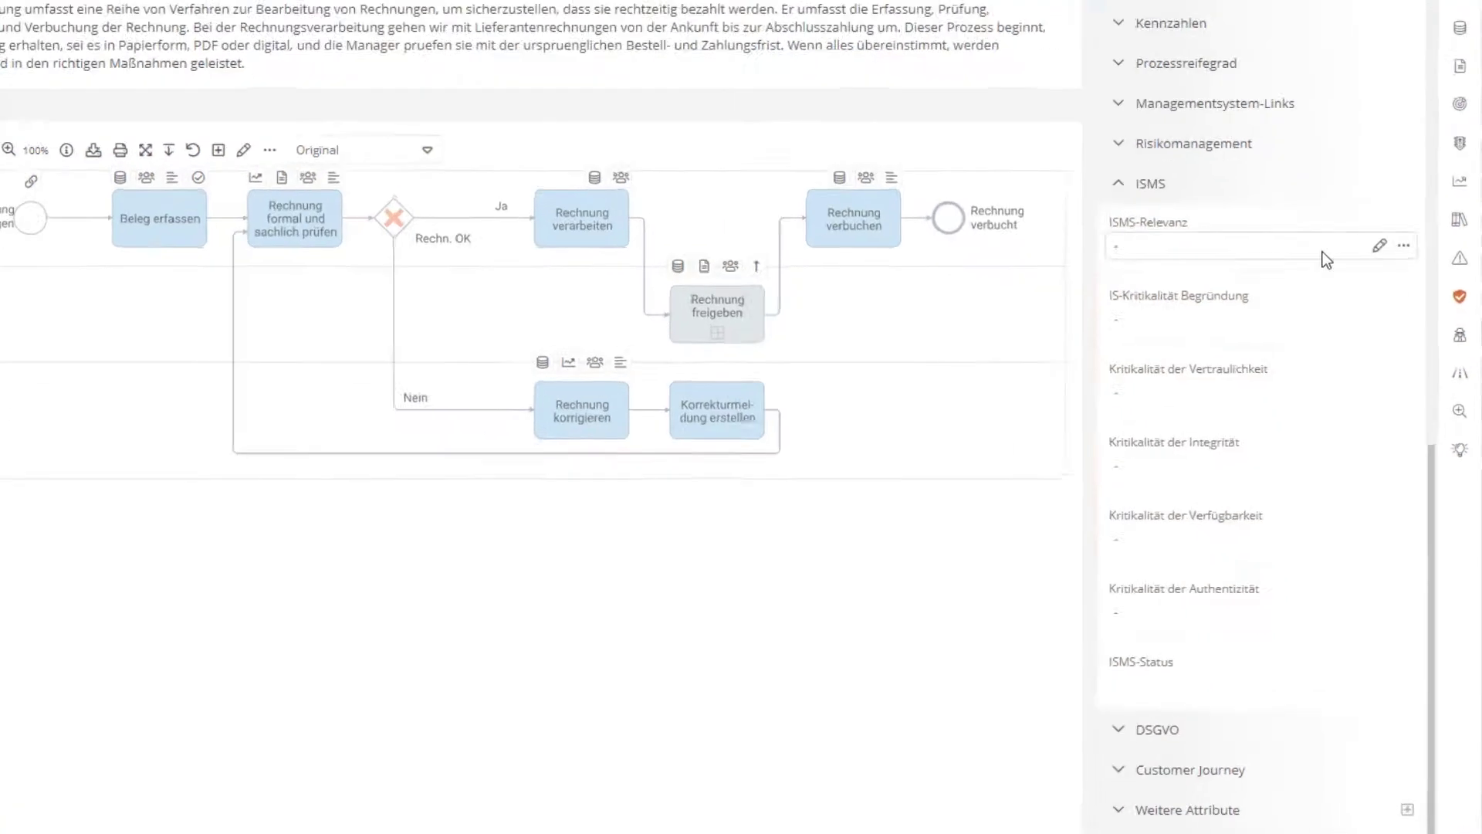
{"action": "left_click", "coordinate": [1357, 355]}
{"action": "left_click", "coordinate": [1347, 187]}
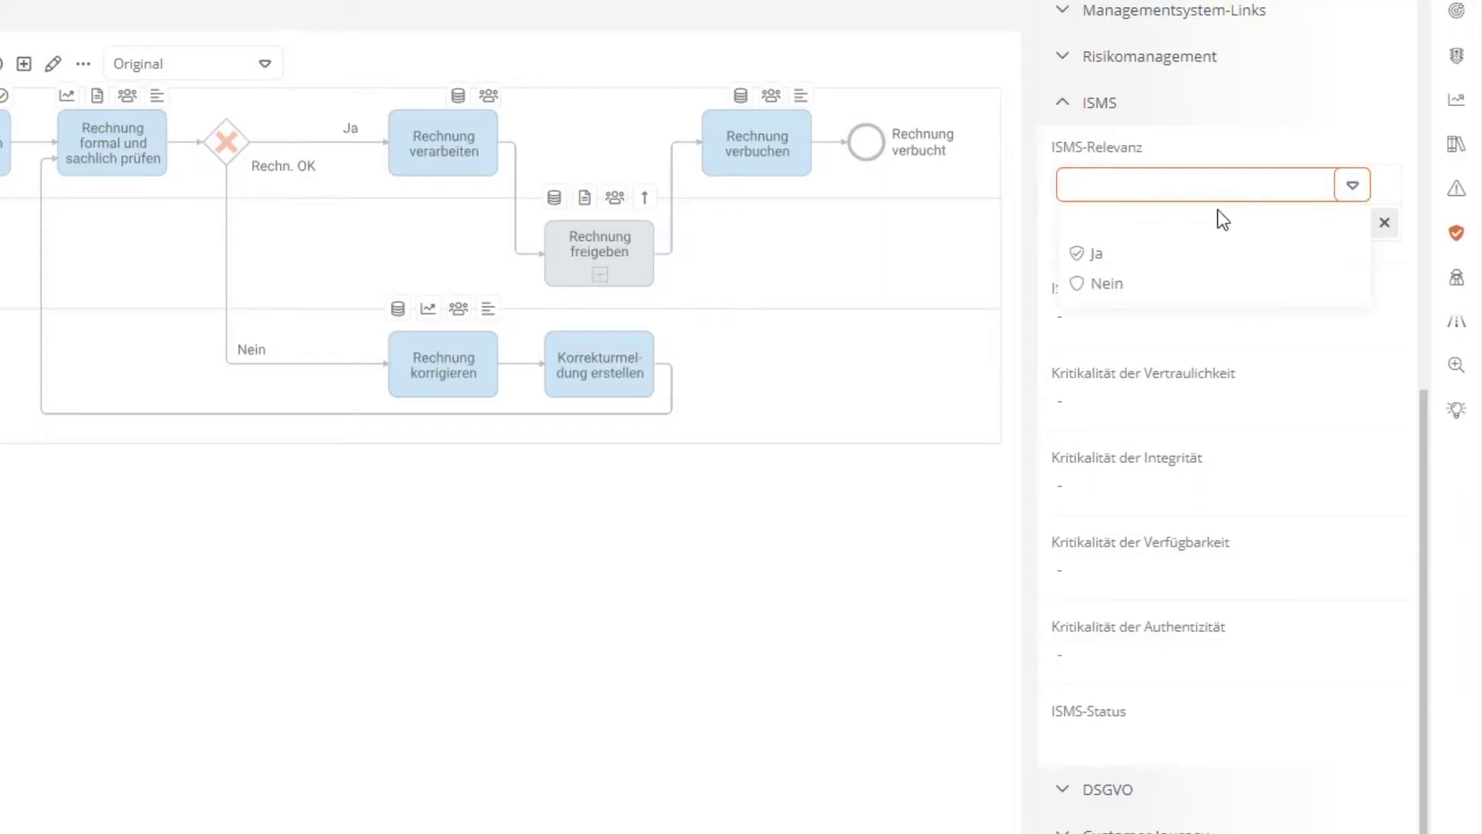
{"action": "left_click", "coordinate": [1181, 252]}
{"action": "left_click", "coordinate": [1349, 224]}
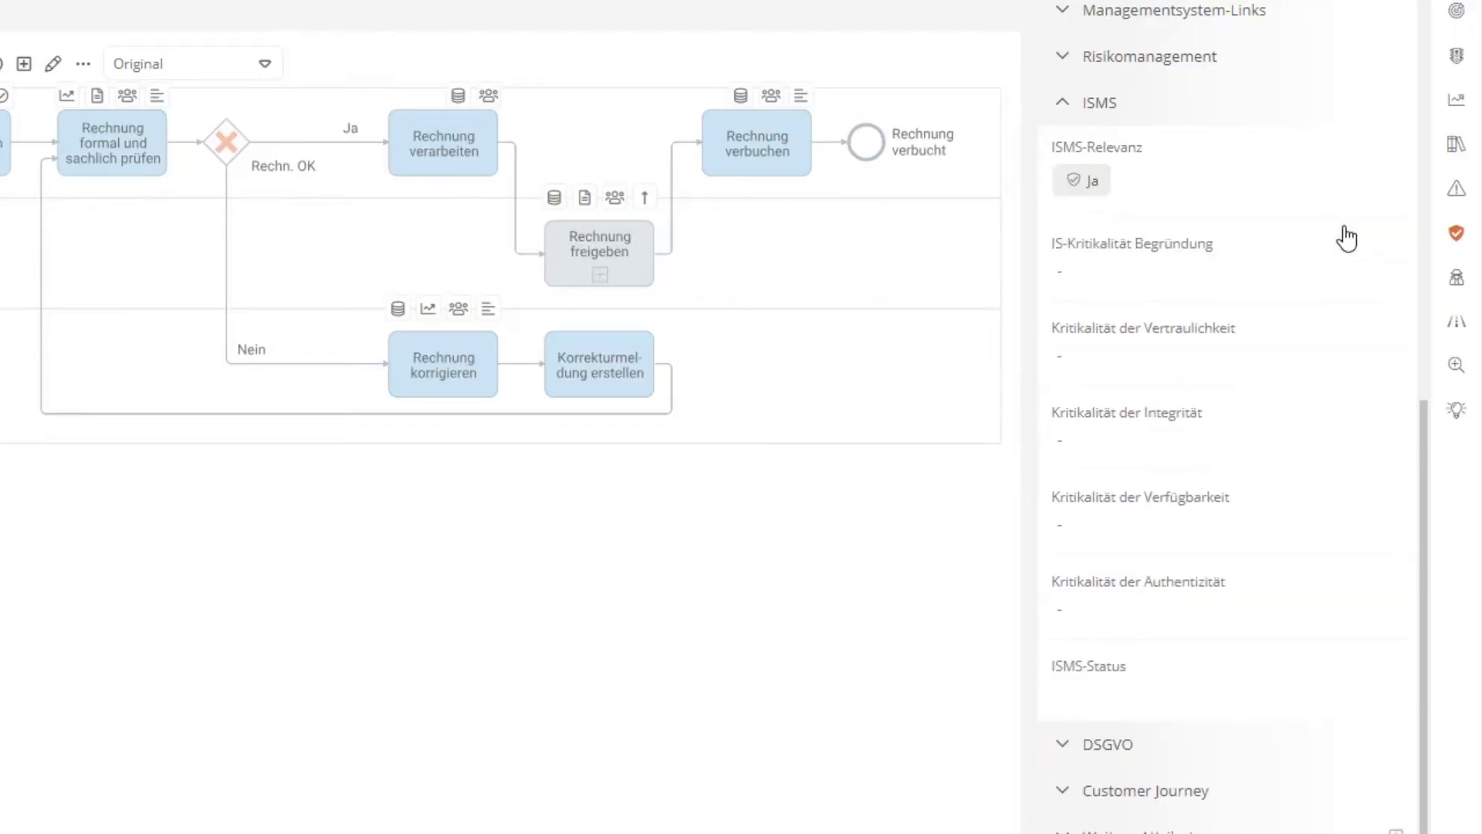
- Enter and save a German IS-Kritikalität Begründung justifying the invoice process's need for Vertraulichkeit, Integrität, Verfügbarkeit and Authentizität
{"action": "left_click", "coordinate": [1173, 278]}
{"action": "type", "text": "Die Vertraulichkeit von Rechnungsdaten muss gewährleistet sein, um die Privatsphäre der Parteien zu schützen. Die Integrität der Finanzdaten muss gewährleistet sein, um Fehler, Betrug oder Manipulation zu vermeiden. Die Verfügbarkeit des Prozesses muss für die Aufrechterhaltung des Cashflows und die Einhaltung von Zahlungsfristen gewährleistet sein. Die Authentizität des Prozesses spielt eine zentrale Rolle für die Sicherheit und Integrität."}
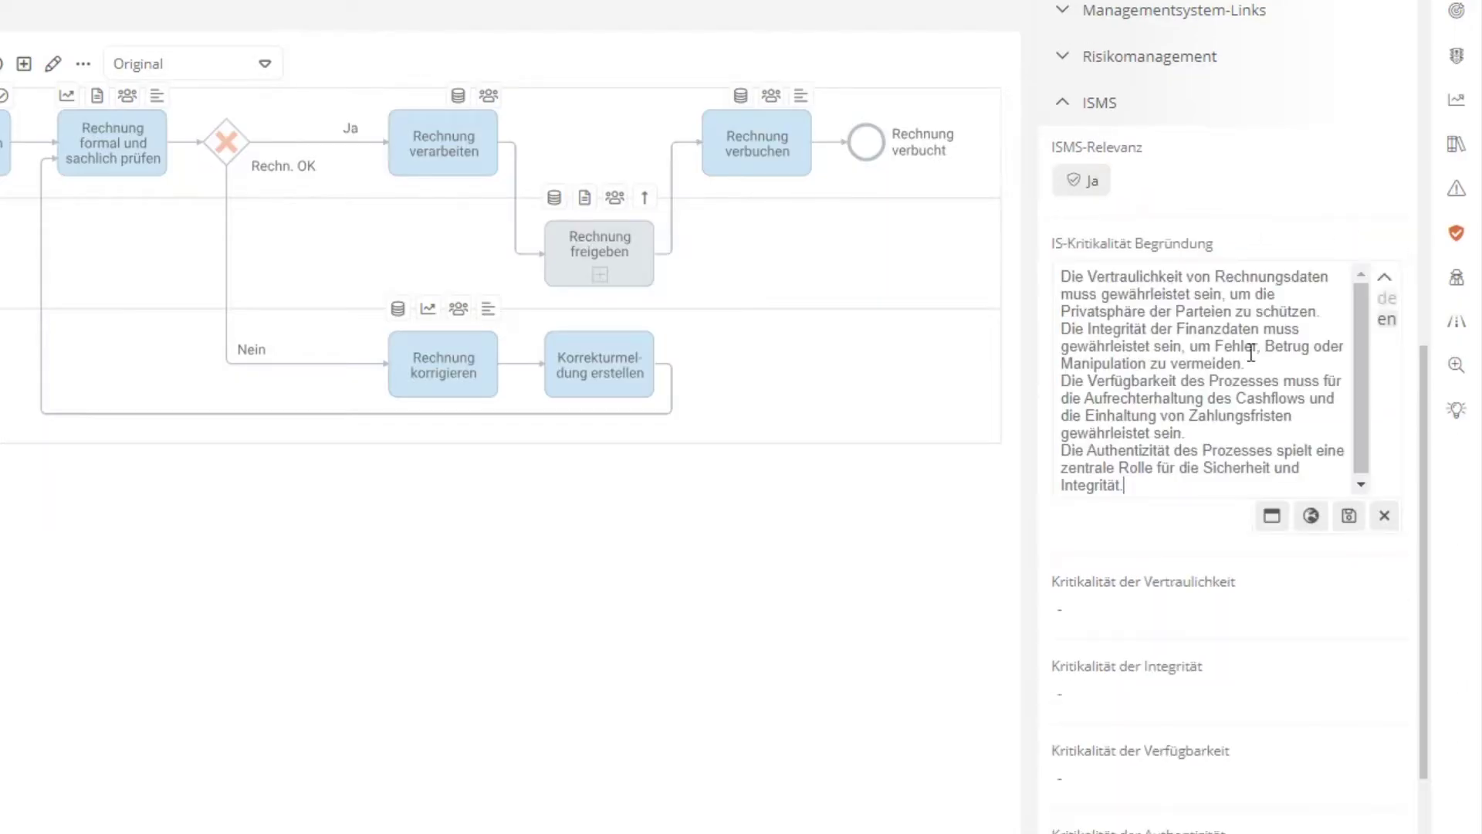
{"action": "left_click", "coordinate": [1349, 516]}
- Set the process's Kritikalität der Vertraulichkeit to 3 - Sehr hoch and its Kritikalität der Integrität to 2 - Hoch
{"action": "left_click", "coordinate": [1211, 420]}
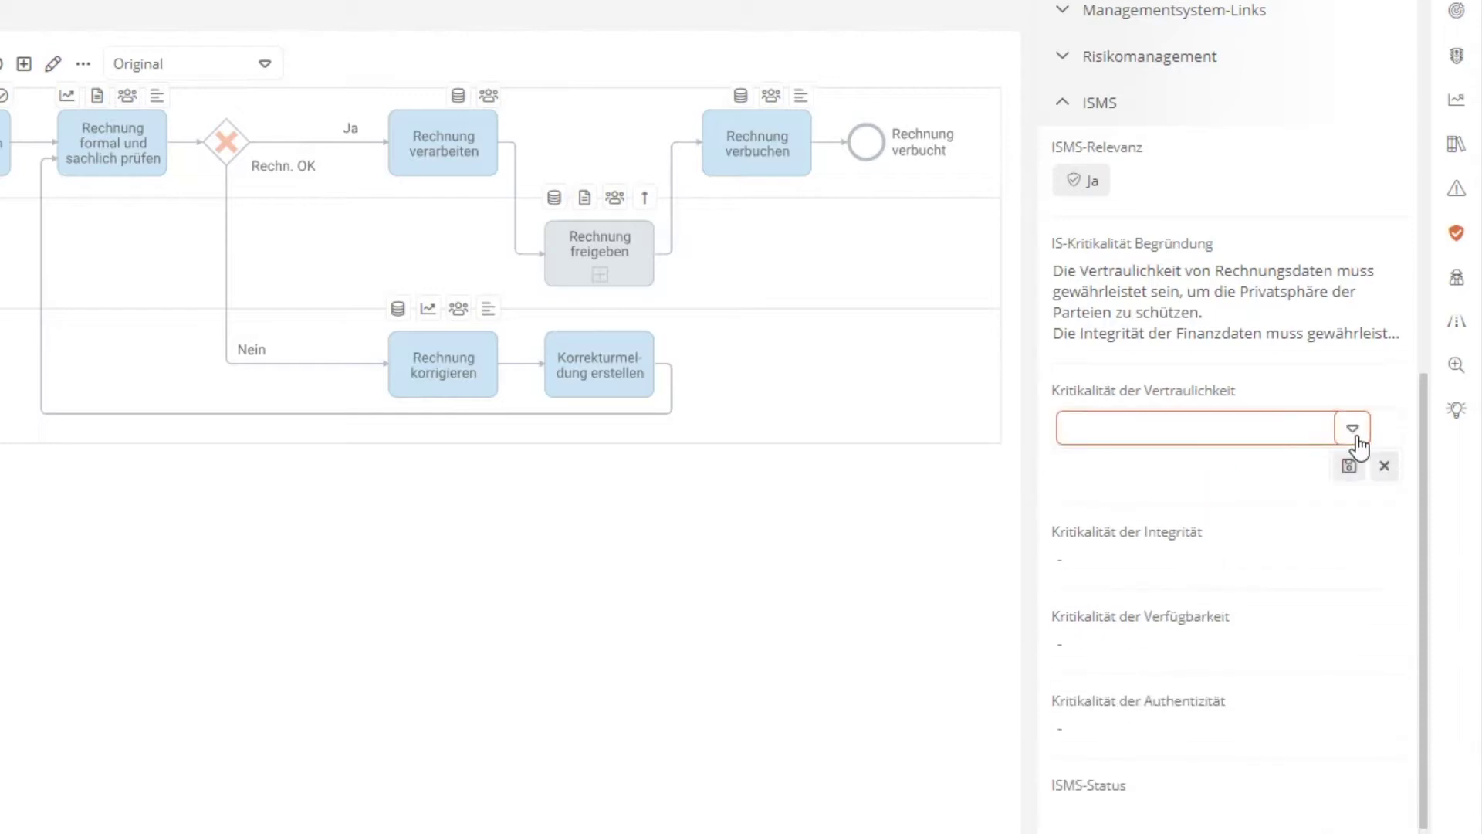
{"action": "left_click", "coordinate": [1353, 428]}
{"action": "left_click", "coordinate": [1231, 587]}
{"action": "left_click", "coordinate": [1350, 465]}
{"action": "left_click", "coordinate": [1295, 531]}
{"action": "left_click", "coordinate": [1351, 524]}
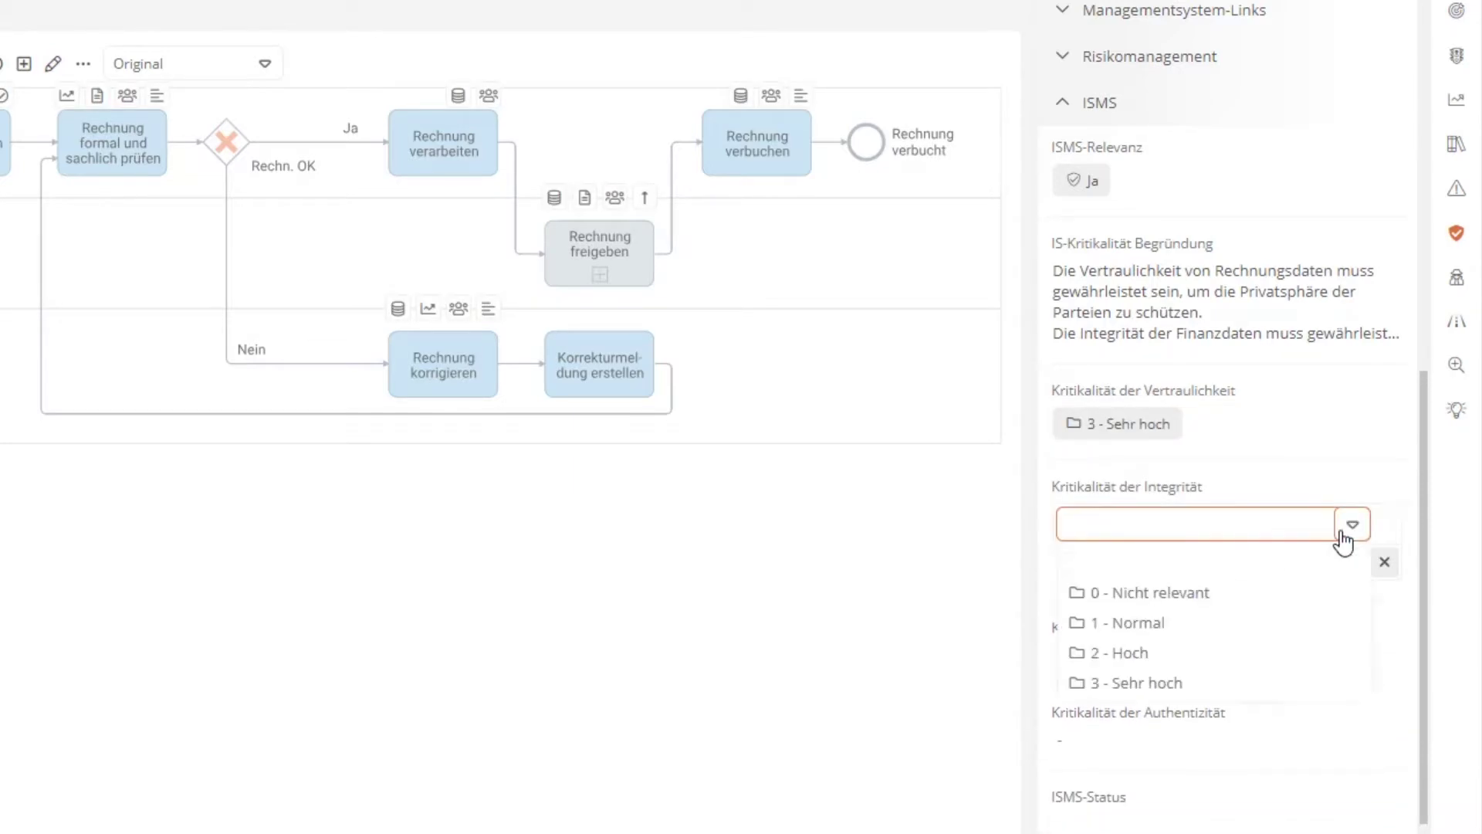
{"action": "left_click", "coordinate": [1201, 655]}
{"action": "left_click", "coordinate": [1351, 563]}
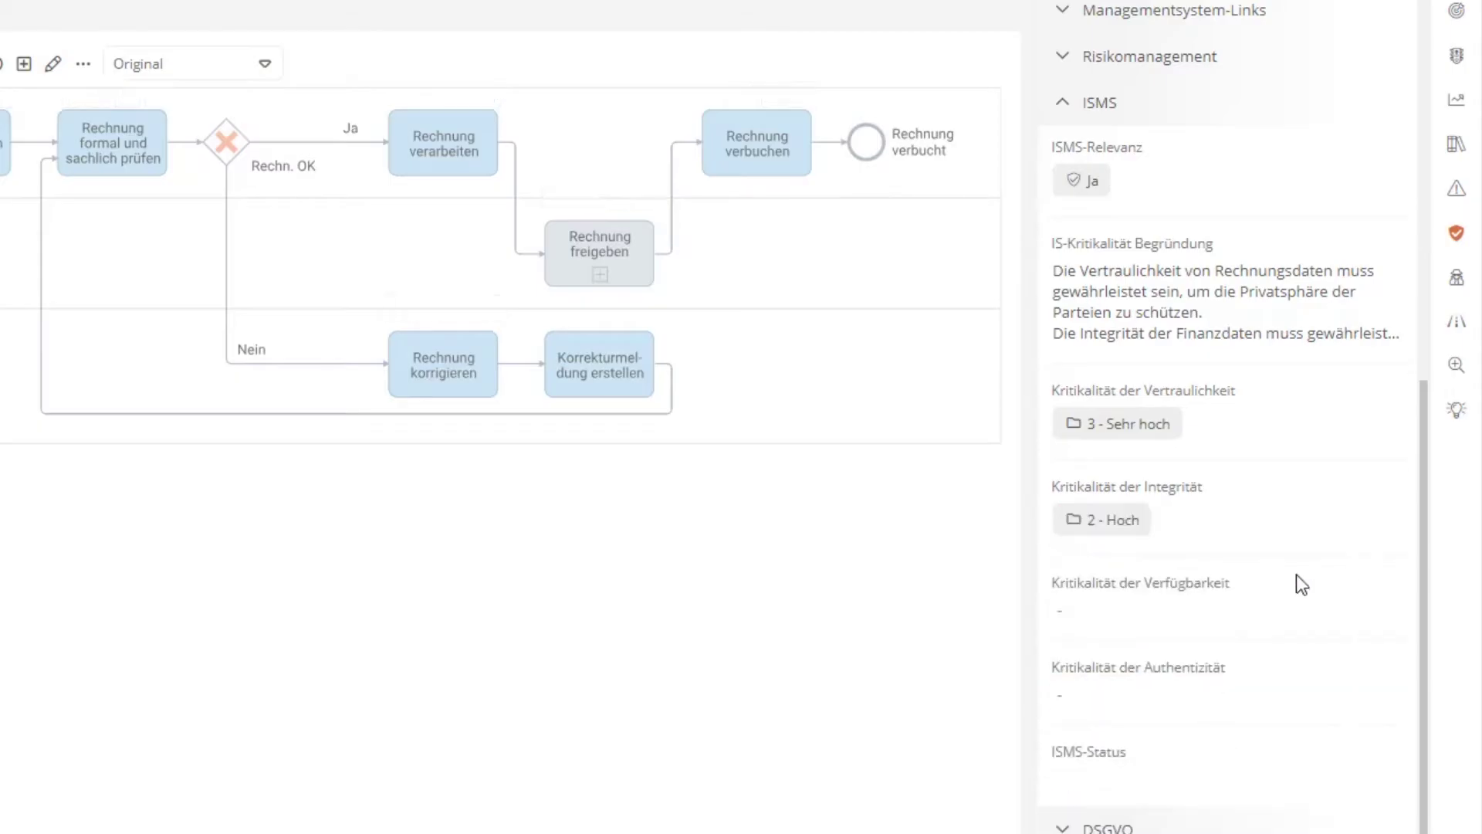
- Set the process's Kritikalität der Verfügbarkeit to 2 - Hoch and its Kritikalität der Authentizität to 3 - Sehr hoch
{"action": "left_click", "coordinate": [1268, 609]}
{"action": "left_click", "coordinate": [1352, 620]}
{"action": "left_click", "coordinate": [1215, 746]}
{"action": "left_click", "coordinate": [1348, 659]}
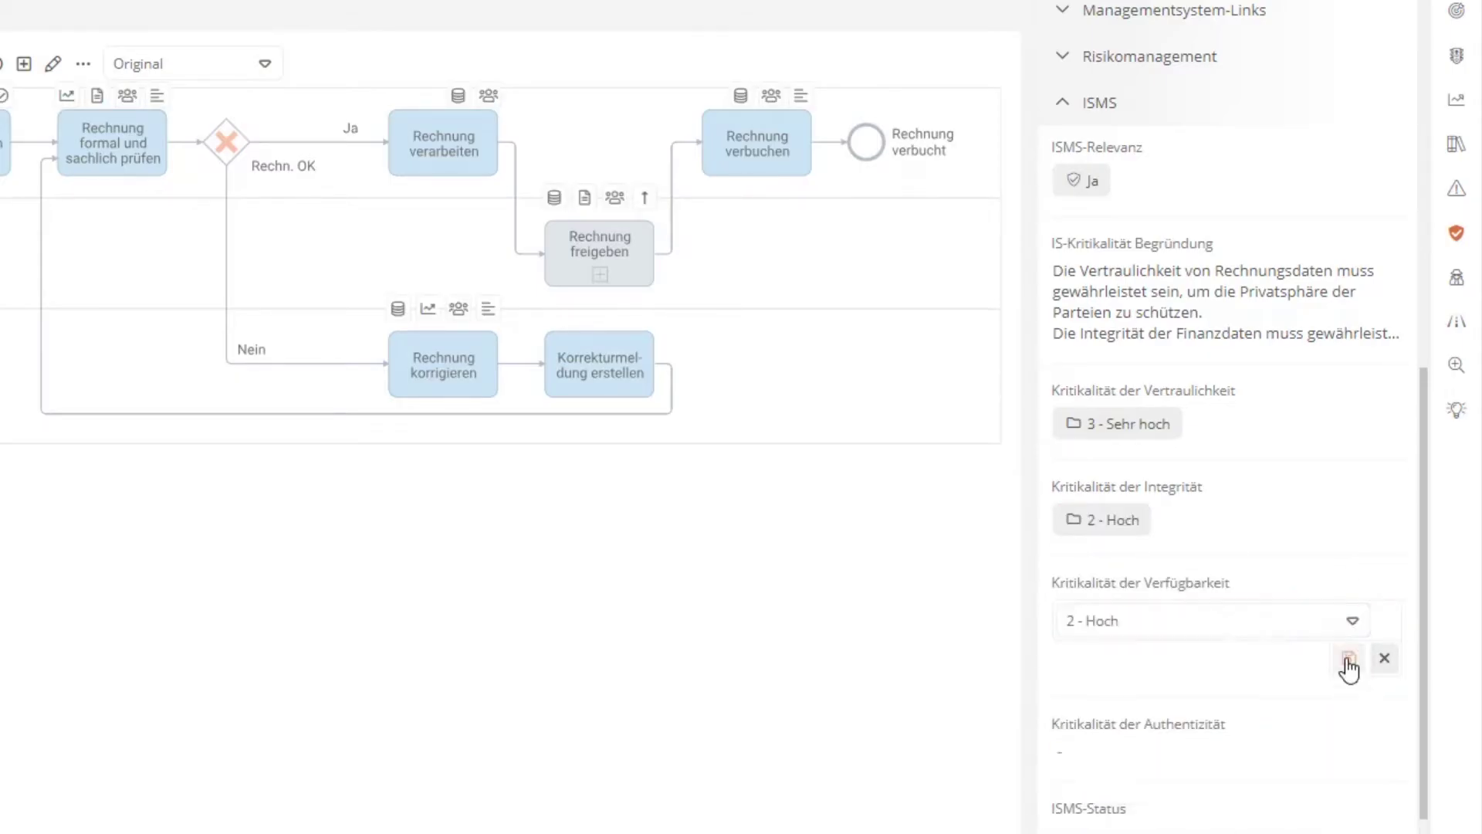
{"action": "left_click", "coordinate": [1276, 702]}
{"action": "left_click", "coordinate": [1352, 715]}
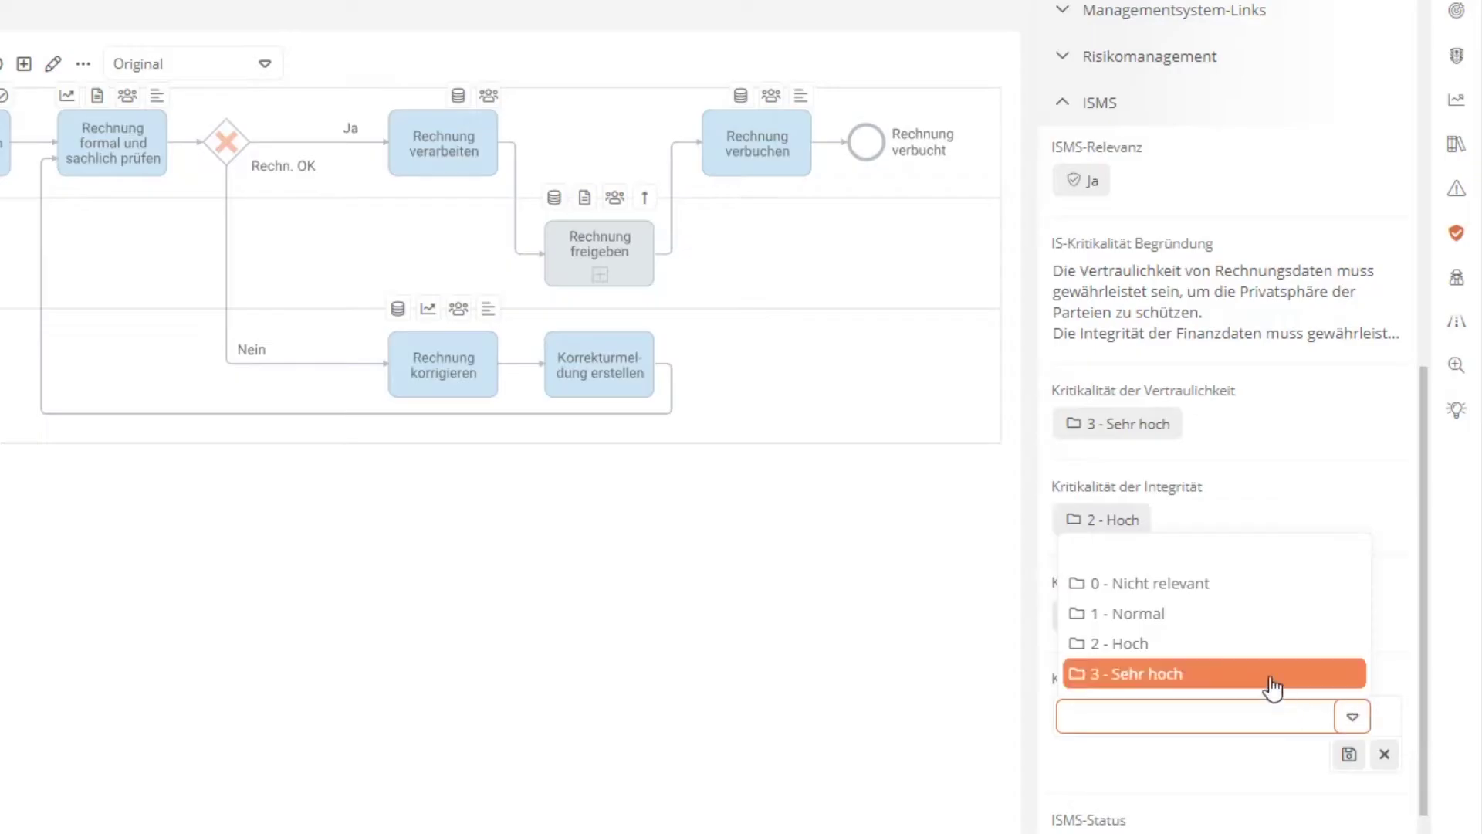
{"action": "left_click", "coordinate": [1272, 673]}
{"action": "left_click", "coordinate": [1349, 755]}
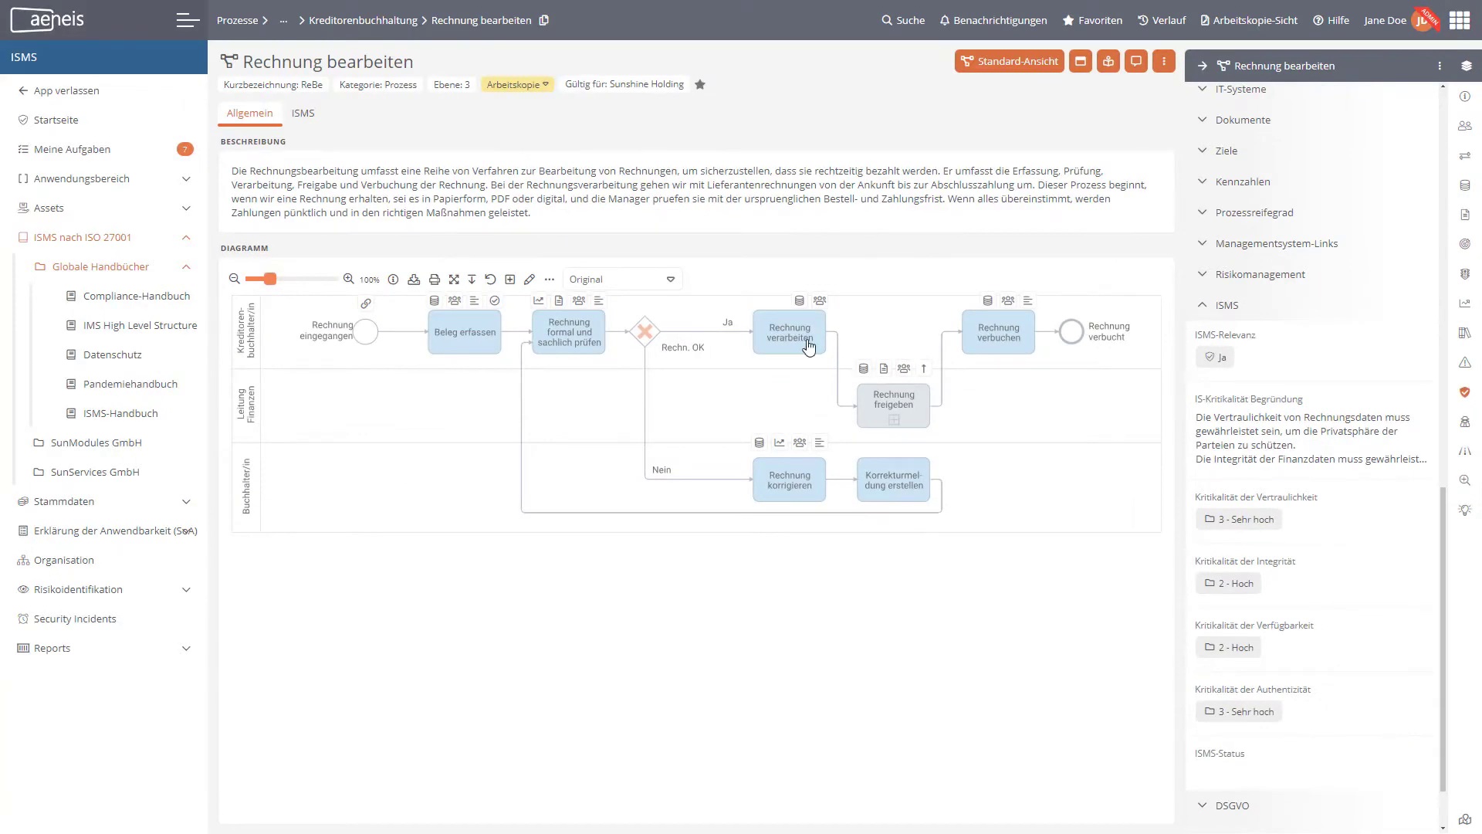
- Review the Schutzbedarf of Rechnung bearbeiten in its ISMS view with the full Bemerkung text expanded
{"action": "left_click", "coordinate": [305, 114]}
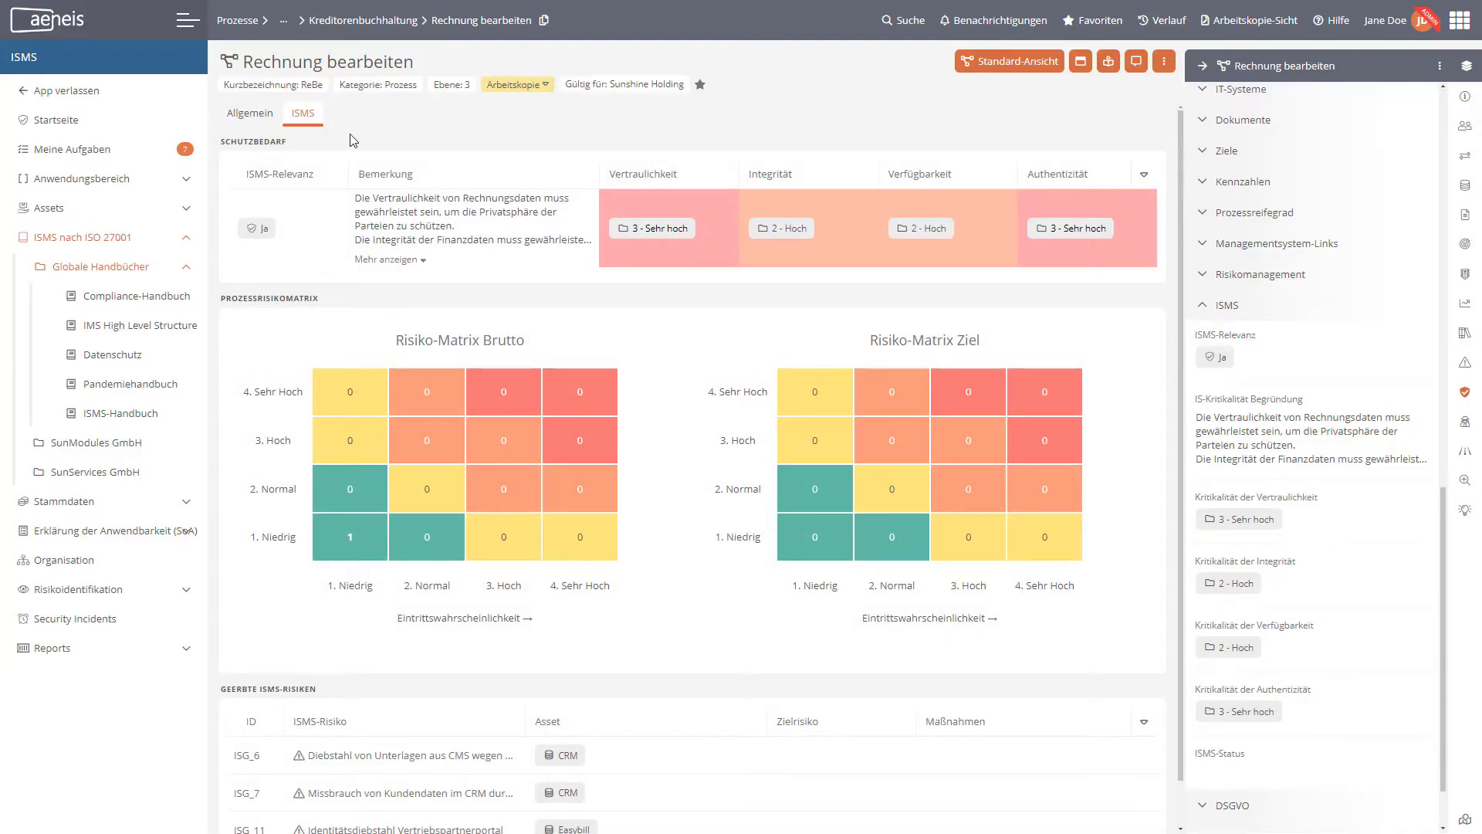
{"action": "left_click", "coordinate": [421, 261]}
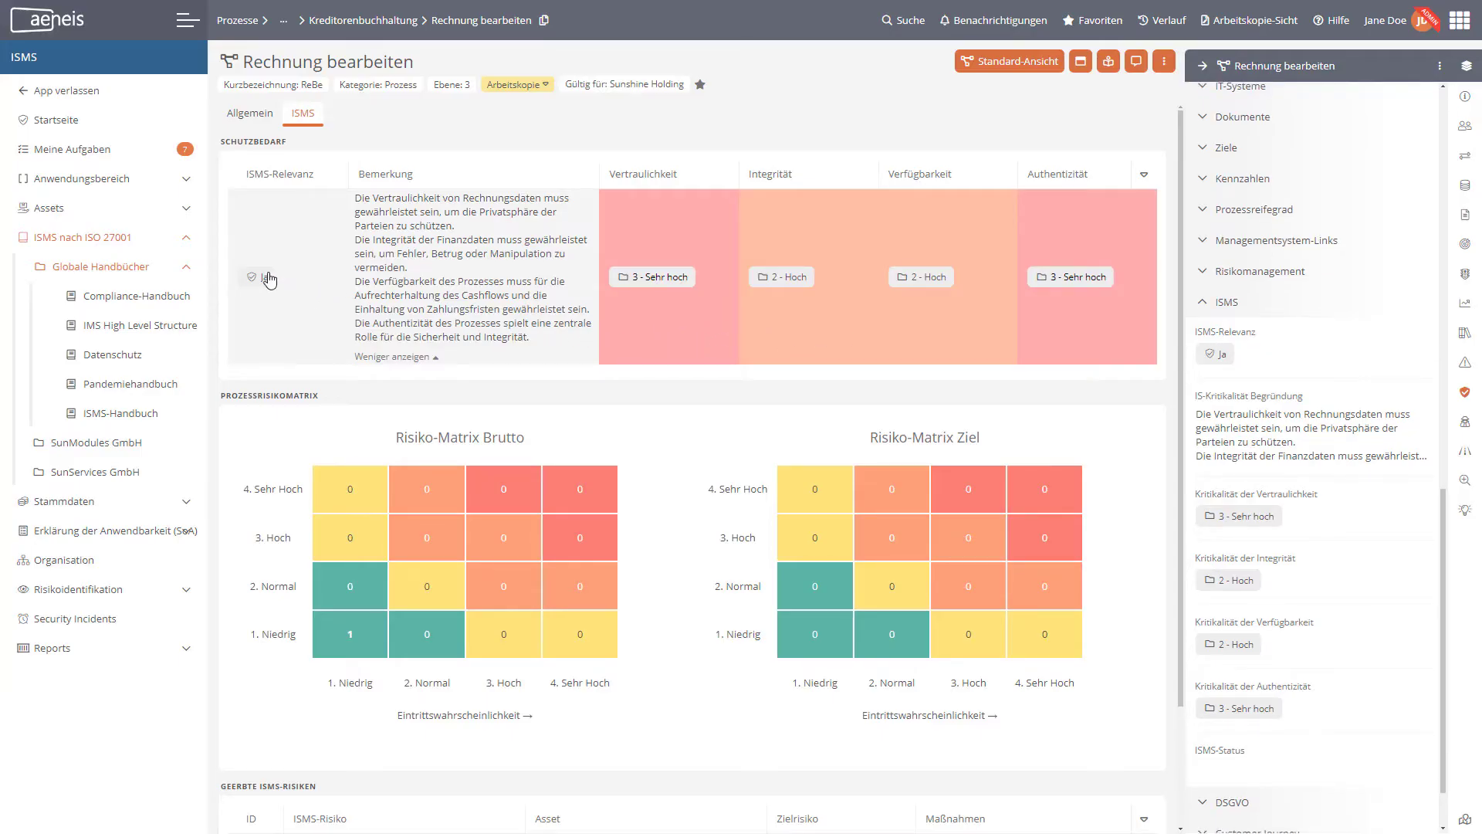
- Open the Assets dashboard and view the list of critical Anwendungen behind the Anzahl kritischer Assets chart
{"action": "left_click", "coordinate": [174, 209]}
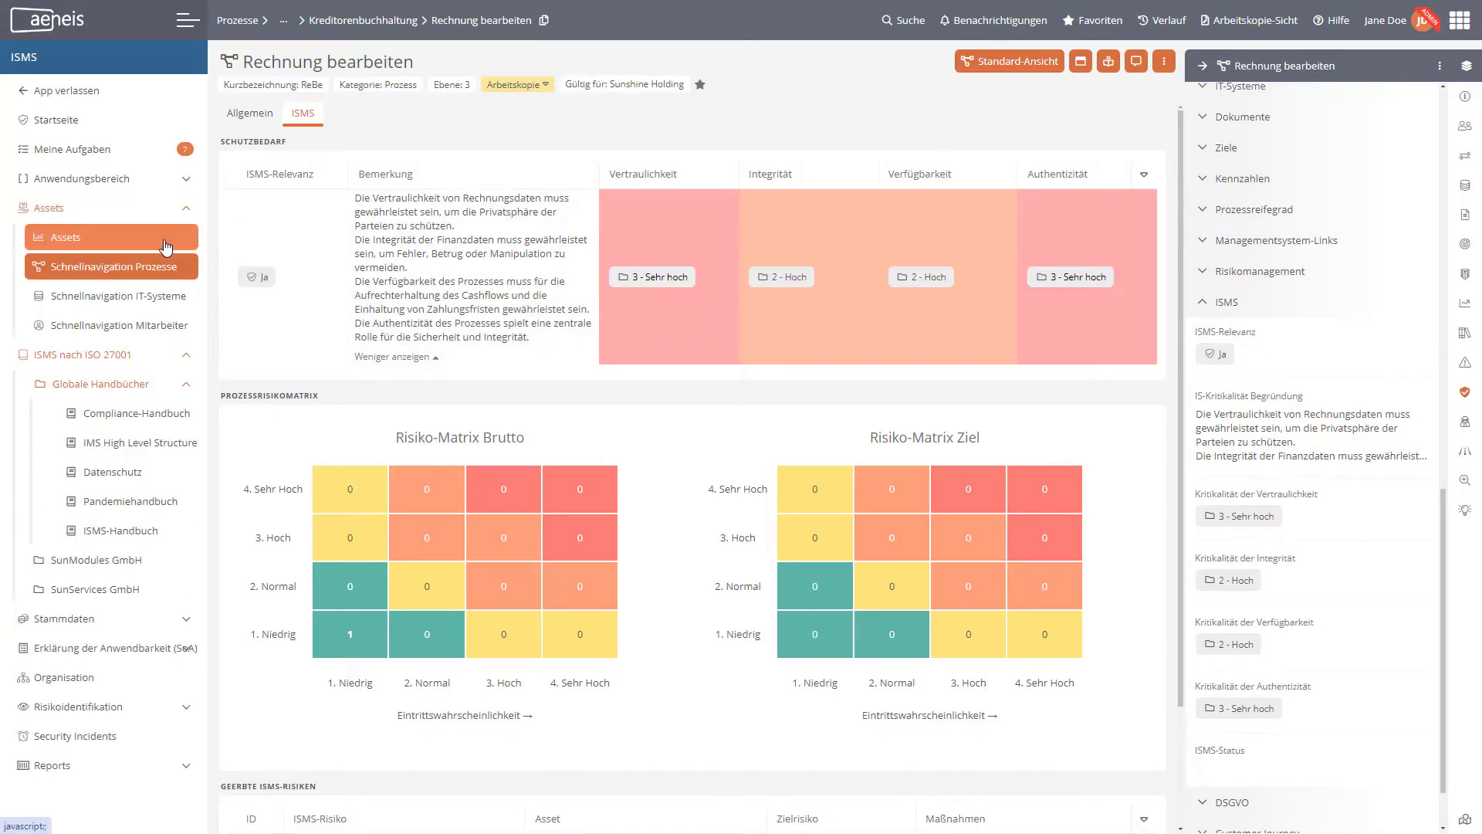
{"action": "left_click", "coordinate": [164, 246]}
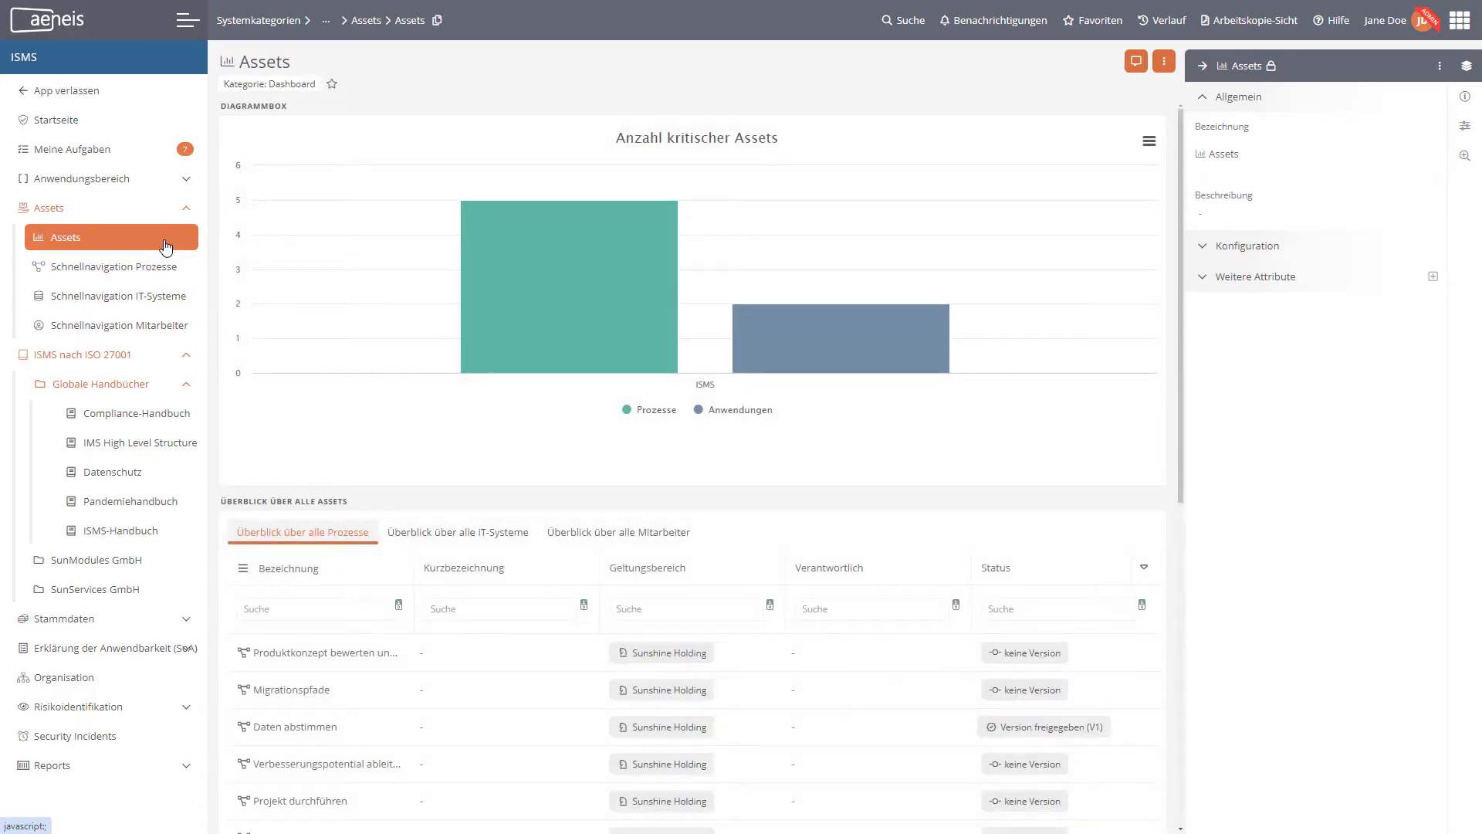
{"action": "mouse_move", "coordinate": [470, 308]}
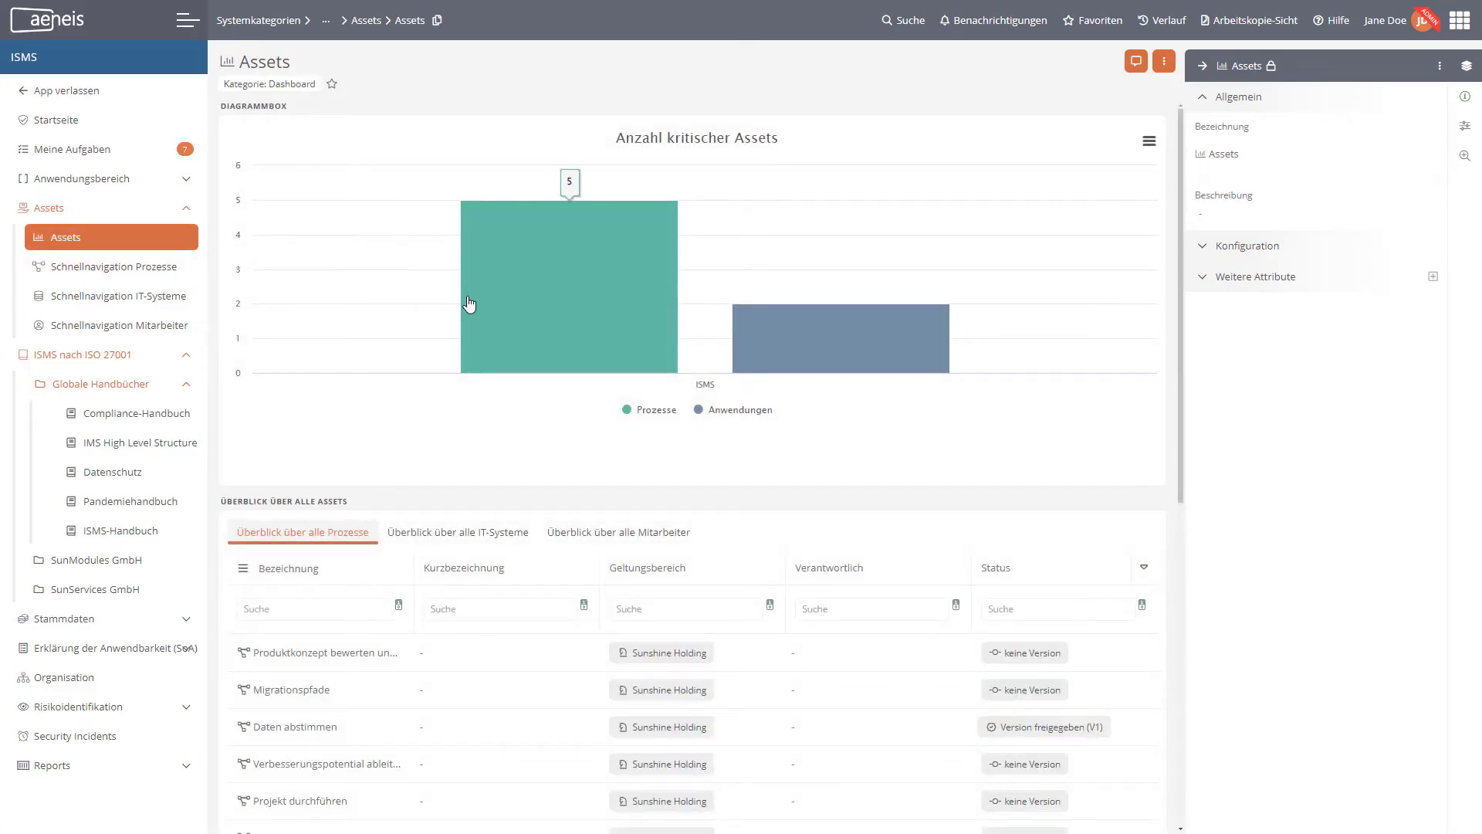
{"action": "left_click", "coordinate": [799, 339]}
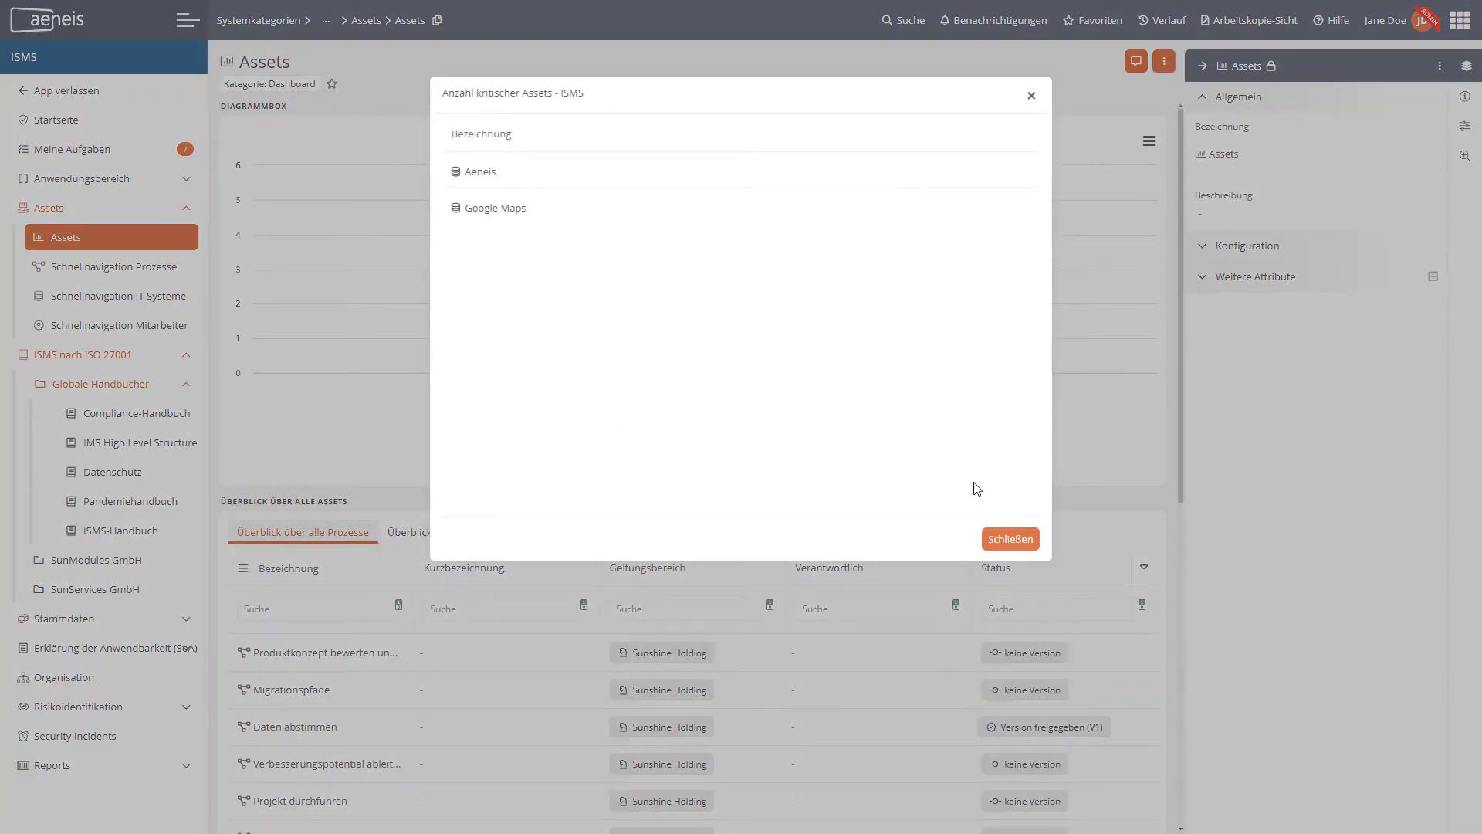
{"action": "left_click", "coordinate": [1011, 539]}
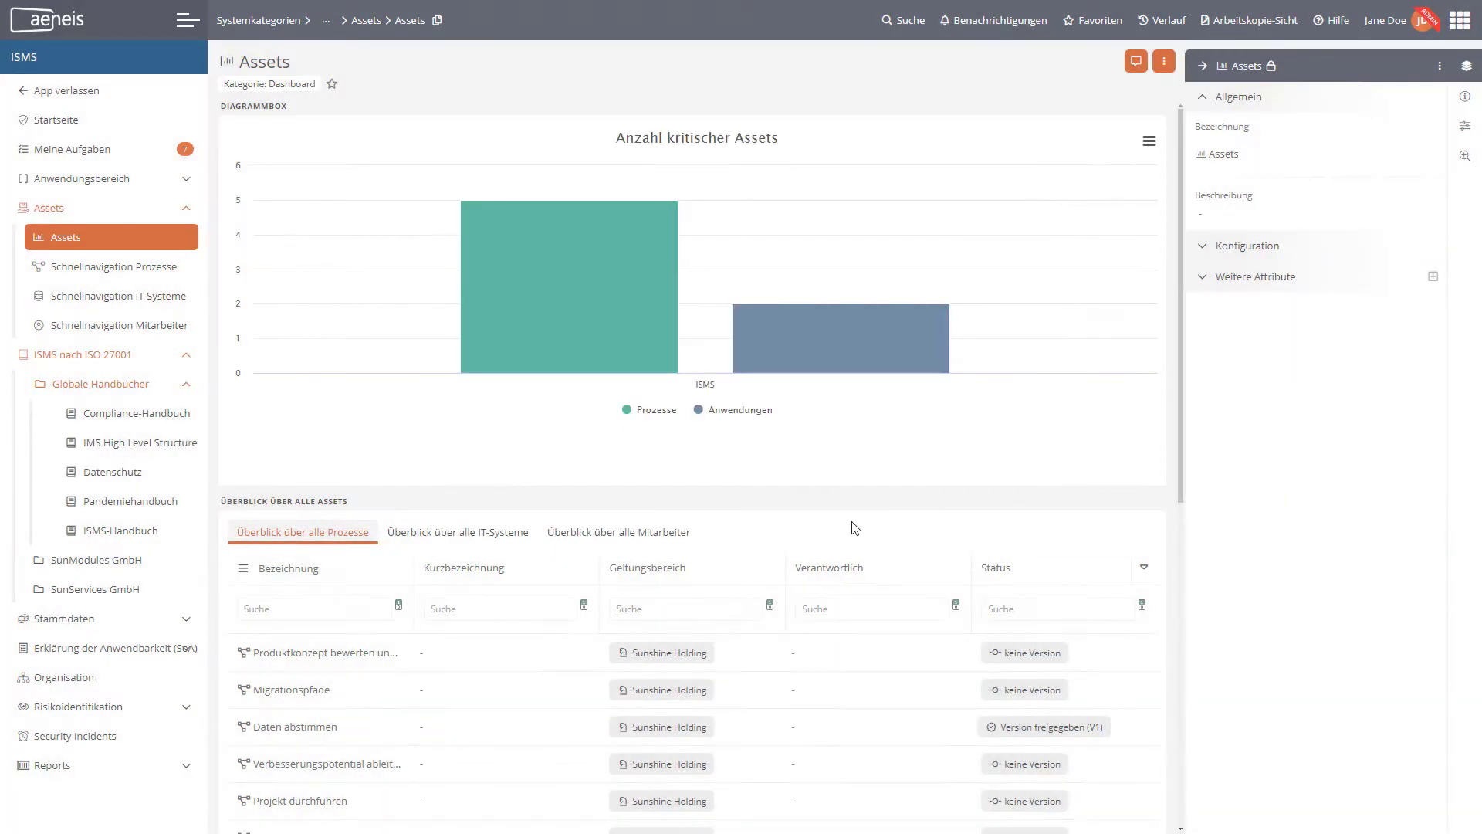
- Show the overview of all IT-Systeme in the asset overview table below the chart
{"action": "scroll", "coordinate": [800, 535], "scroll_direction": "down", "scroll_amount": 3}
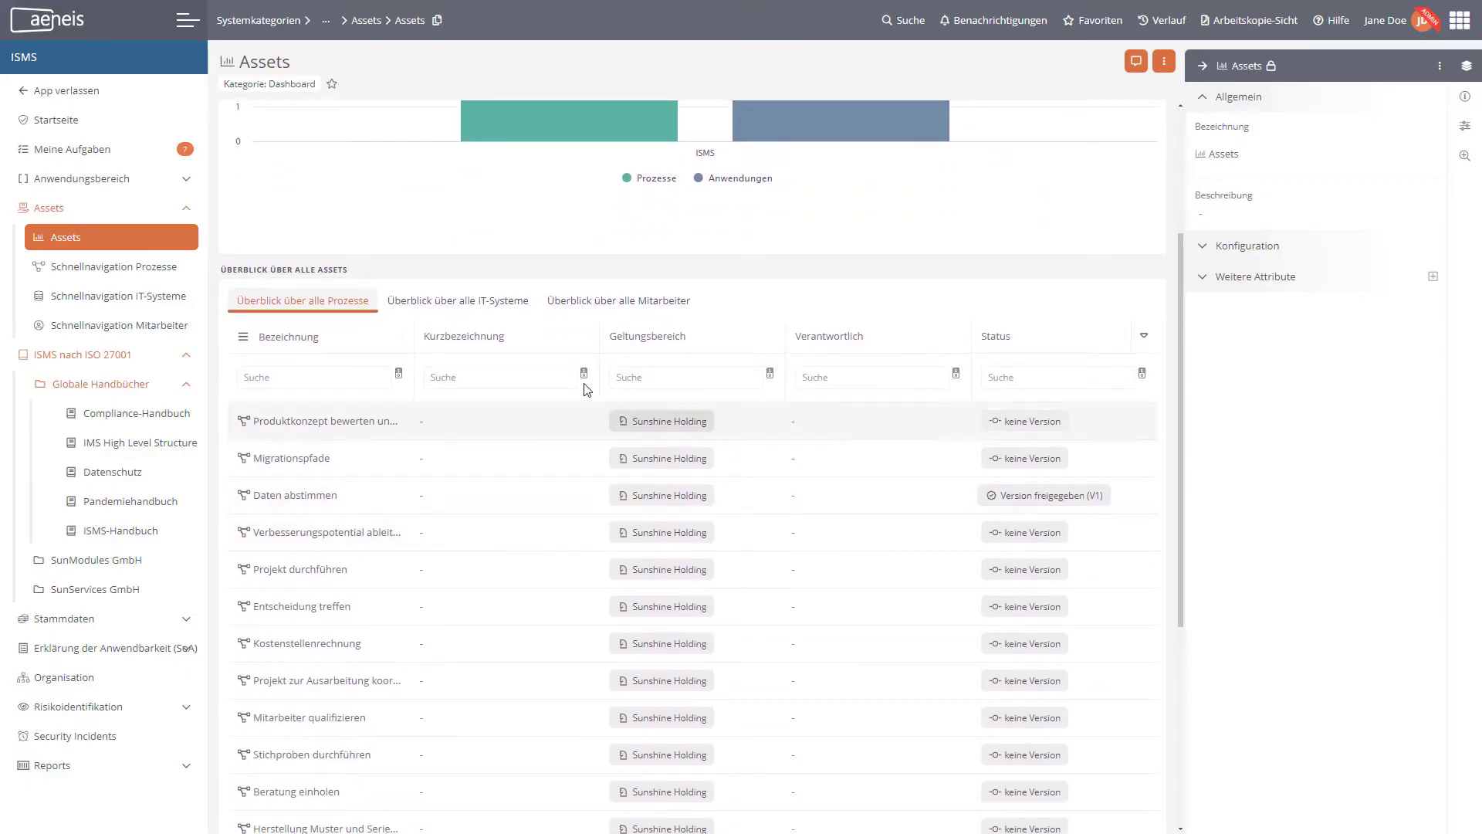
{"action": "left_click", "coordinate": [479, 303]}
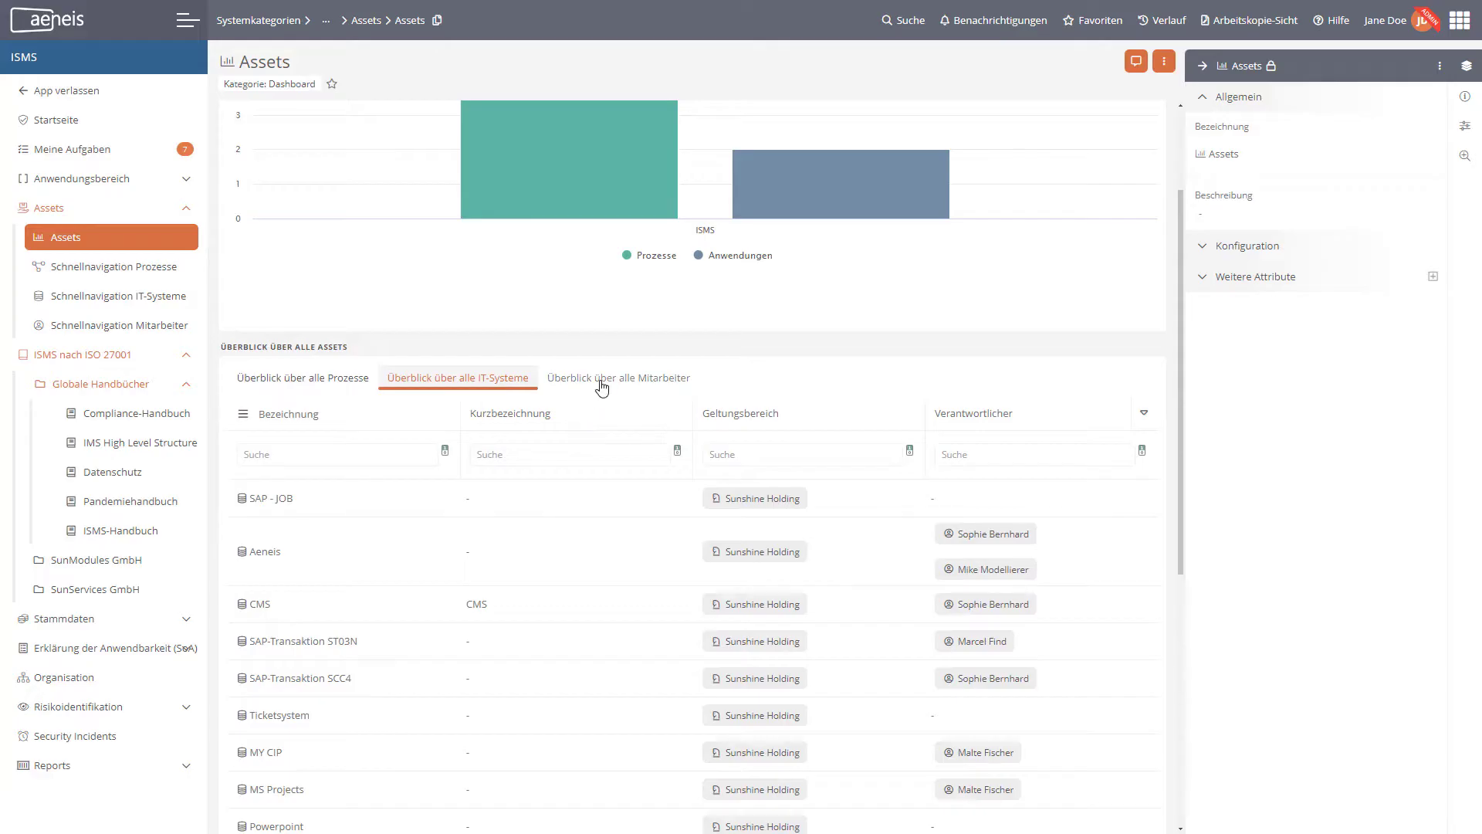
- View the overview of all Mitarbeiter in the asset table, and return to the overview of all IT-Systeme
{"action": "left_click", "coordinate": [598, 376]}
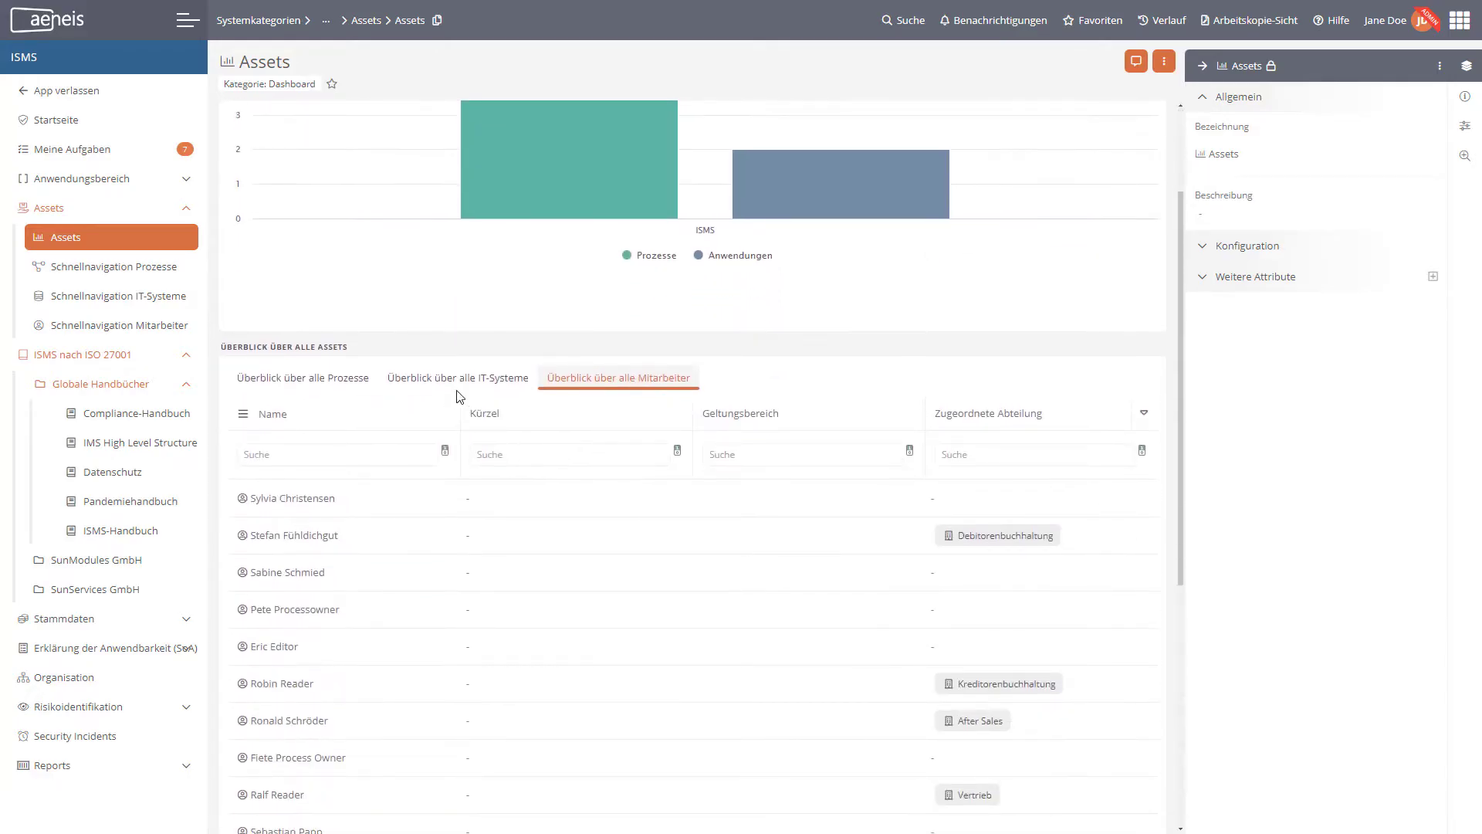
{"action": "left_click", "coordinate": [525, 383]}
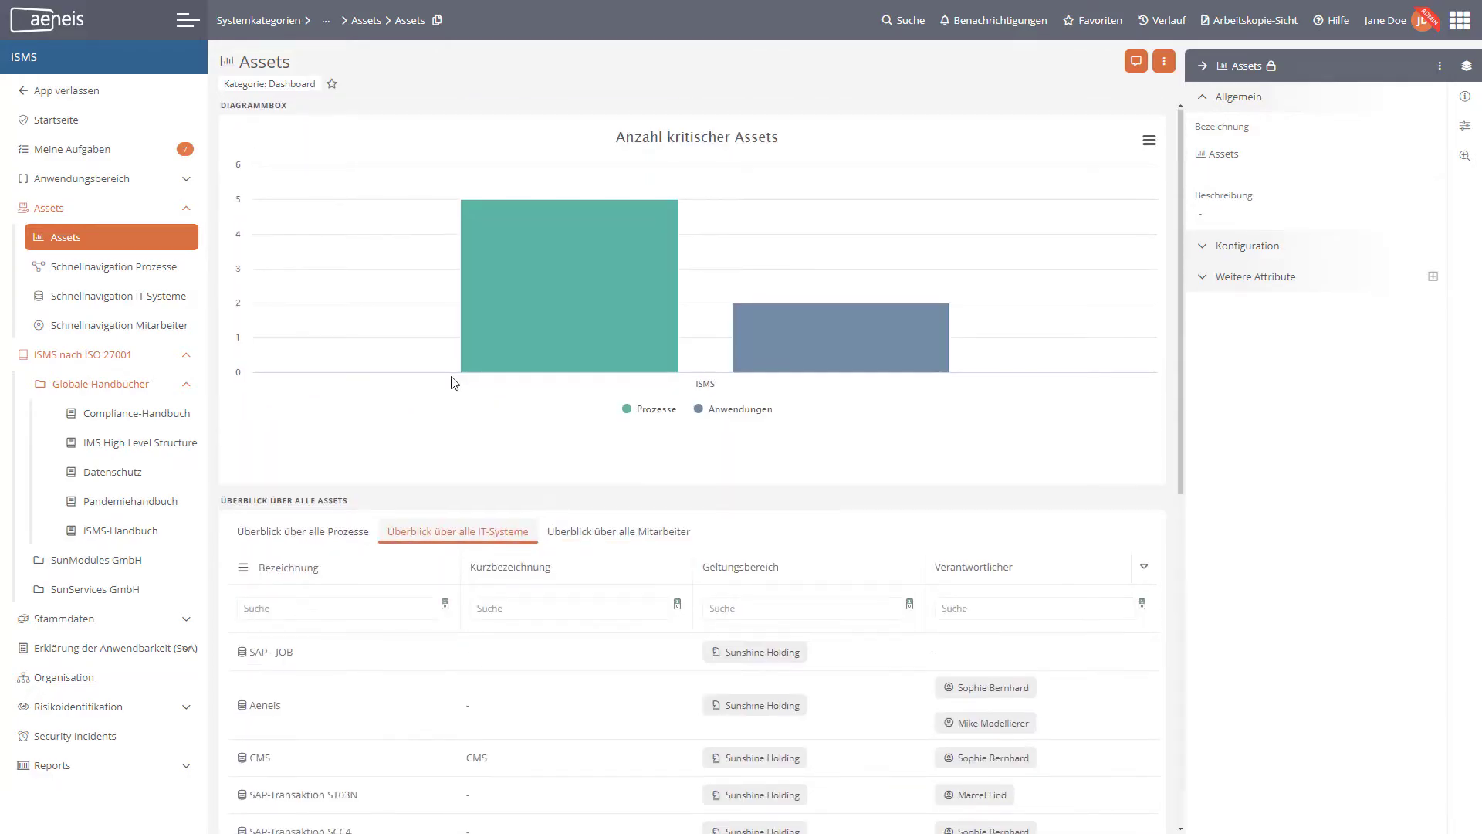
{"action": "scroll", "coordinate": [453, 383], "scroll_direction": "down", "scroll_amount": 1}
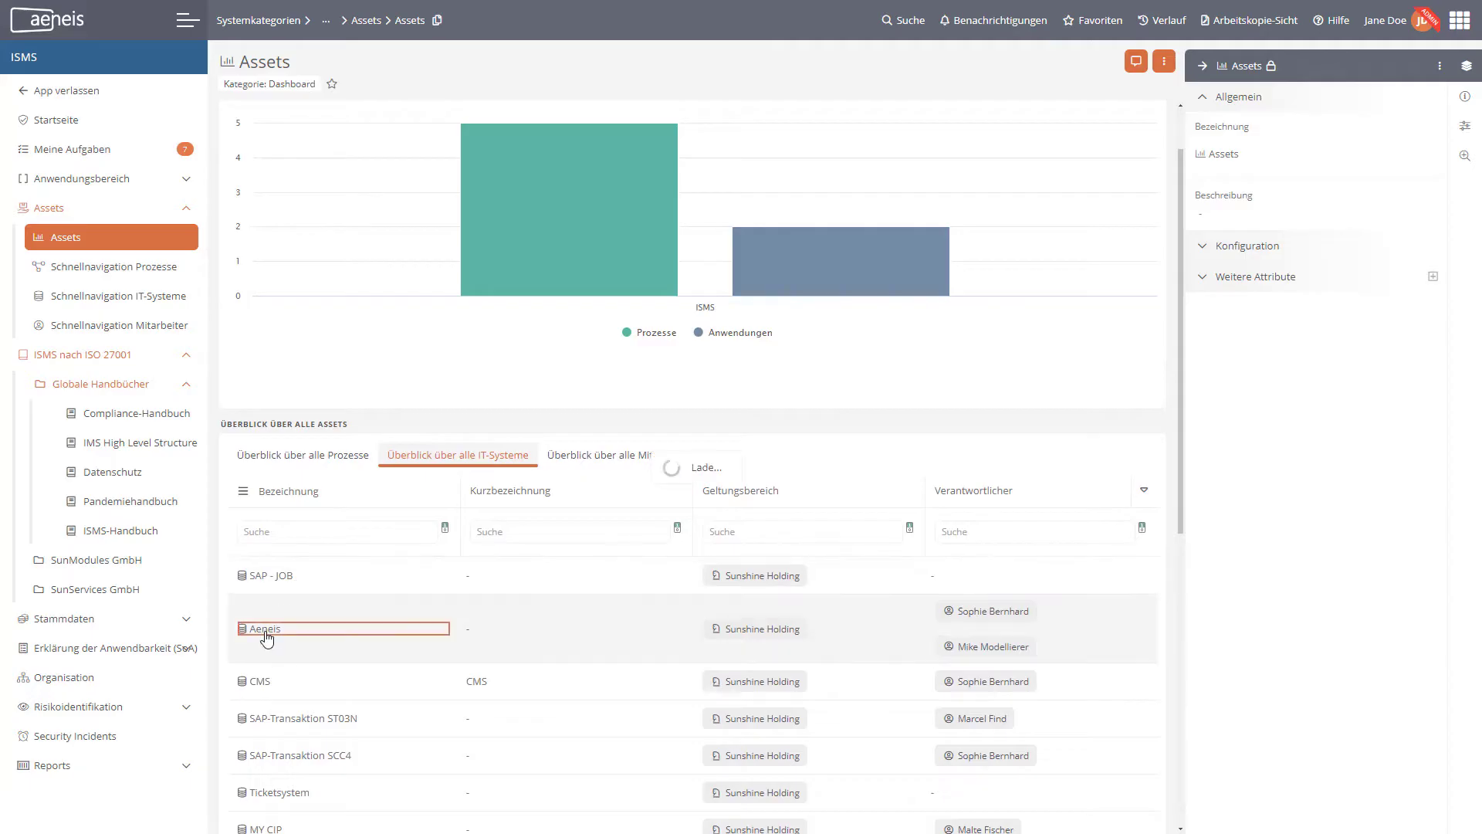
- Open the details of the IT system Aeneis and examine its ISMS attributes, from ISMS-Relevanz to Verarbeitungstätigkeit
{"action": "left_click", "coordinate": [266, 633]}
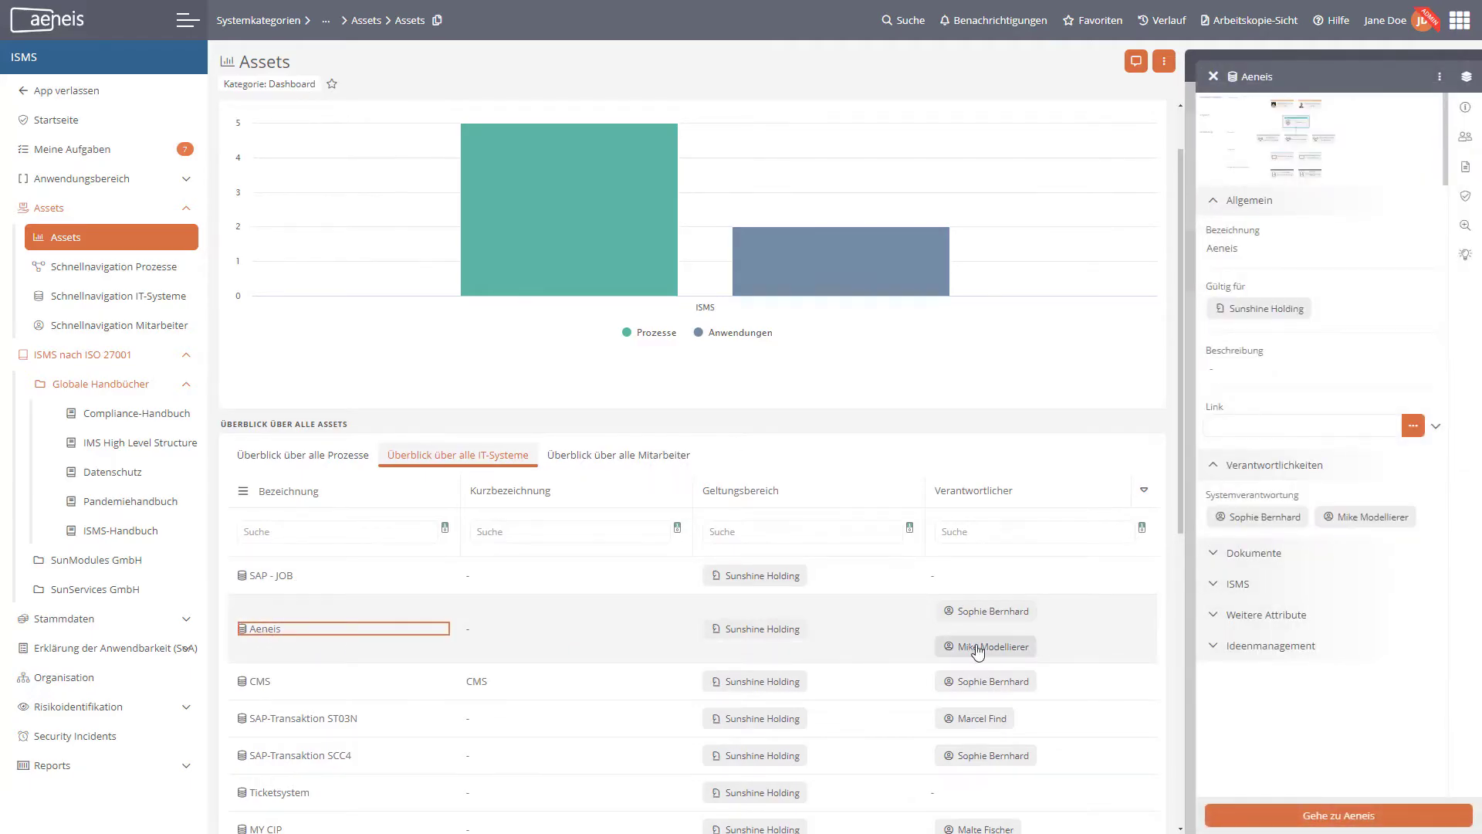
{"action": "left_click", "coordinate": [1218, 585]}
{"action": "scroll", "coordinate": [1300, 613], "scroll_direction": "down", "scroll_amount": 3}
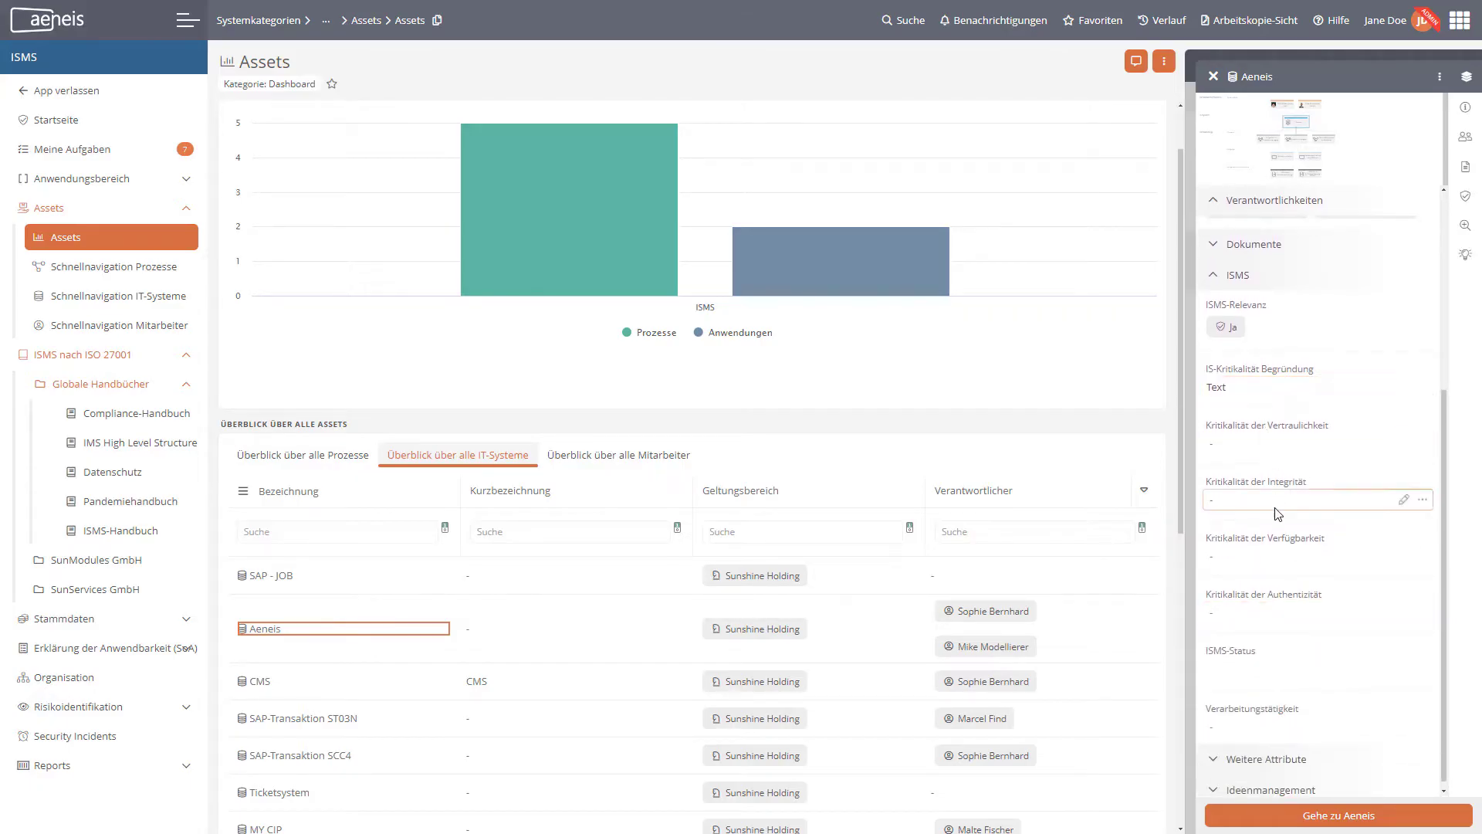
{"action": "scroll", "coordinate": [1286, 662], "scroll_direction": "down", "scroll_amount": 1}
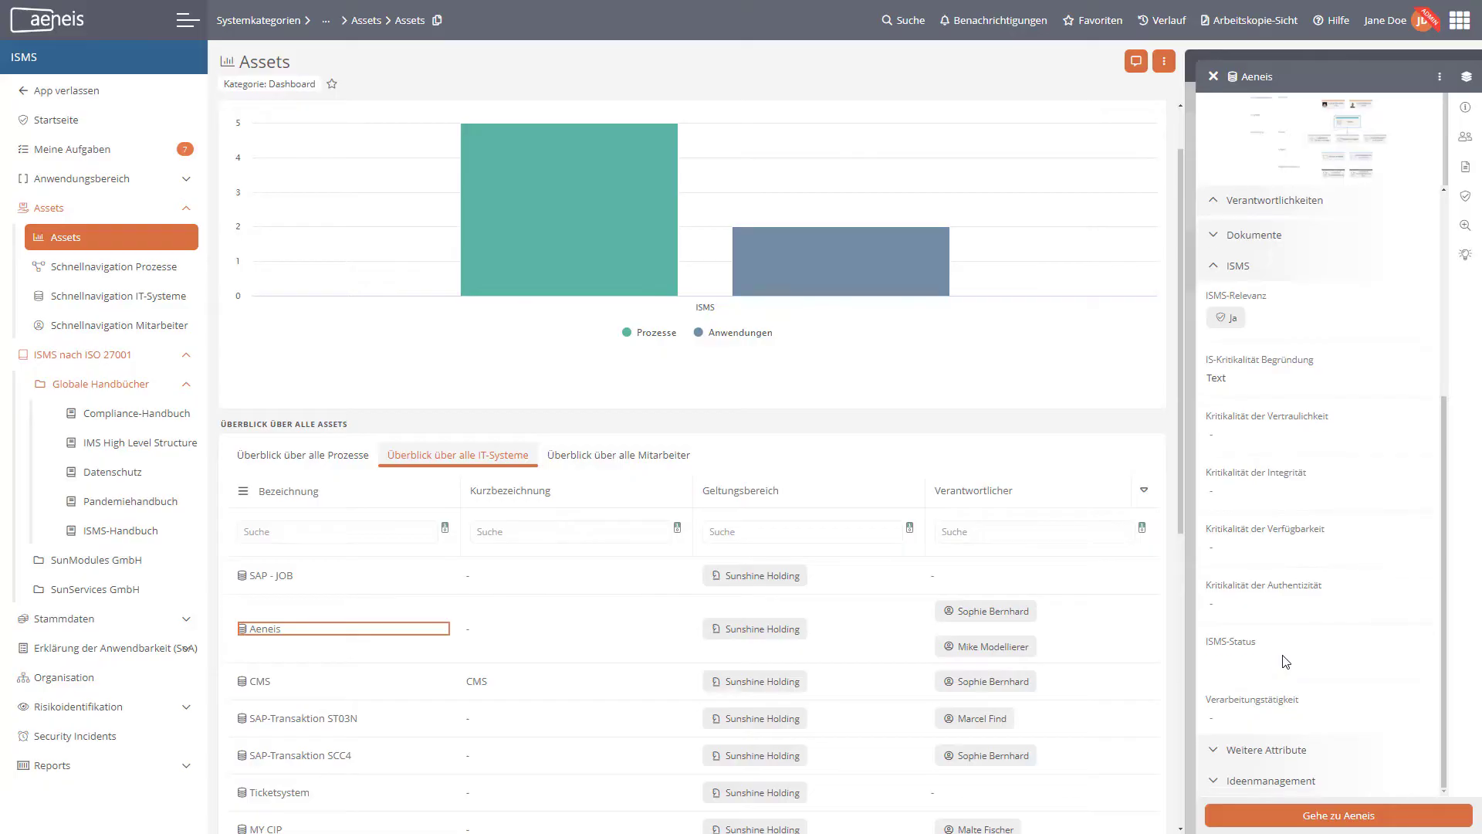
- Collapse the Assets navigation section, open the Anwendungsbereich dashboard and hide its details pane
{"action": "left_click", "coordinate": [186, 208]}
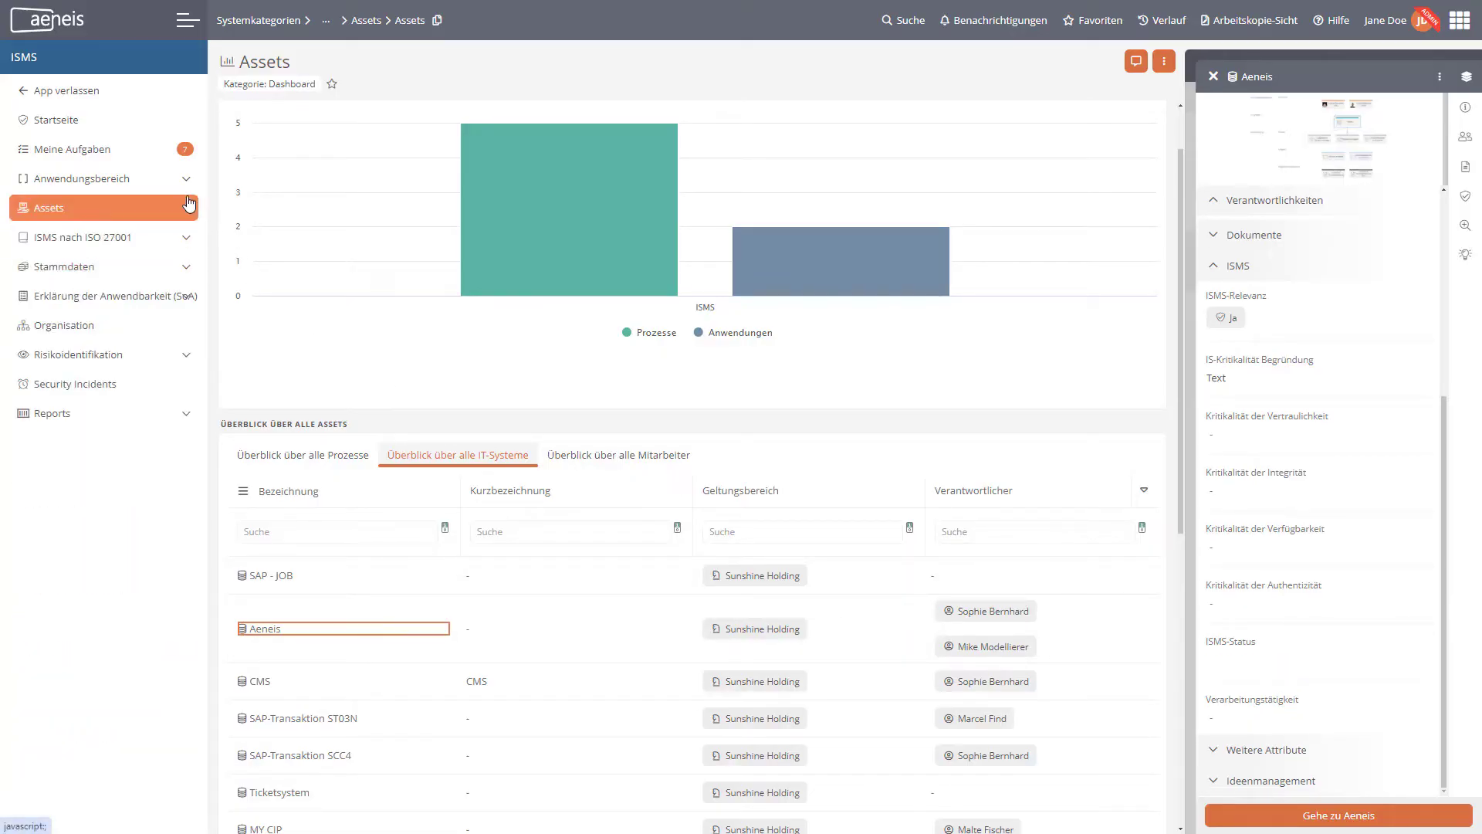
{"action": "left_click", "coordinate": [186, 178]}
{"action": "left_click", "coordinate": [178, 209]}
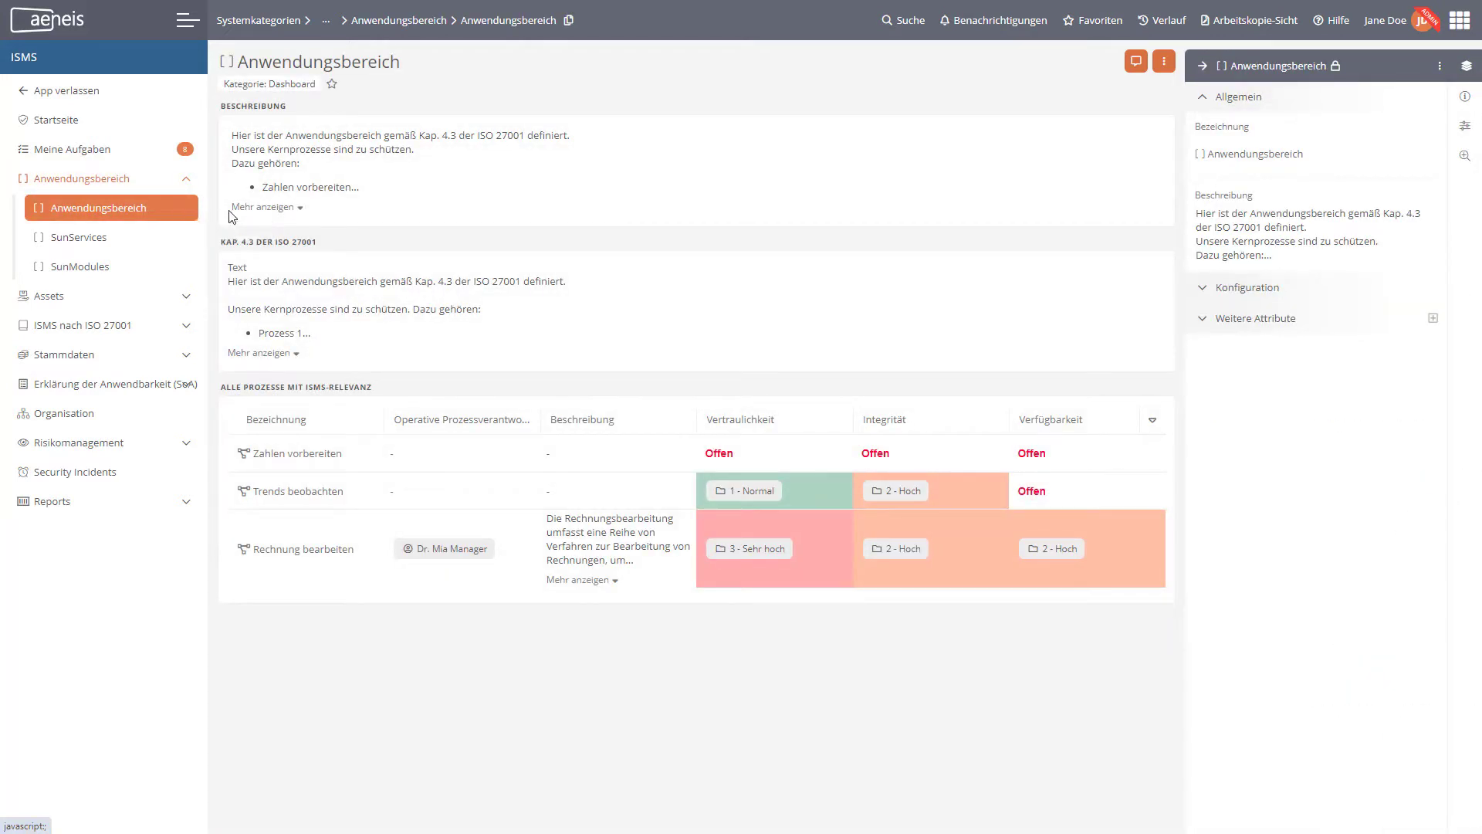
{"action": "left_click", "coordinate": [1201, 67]}
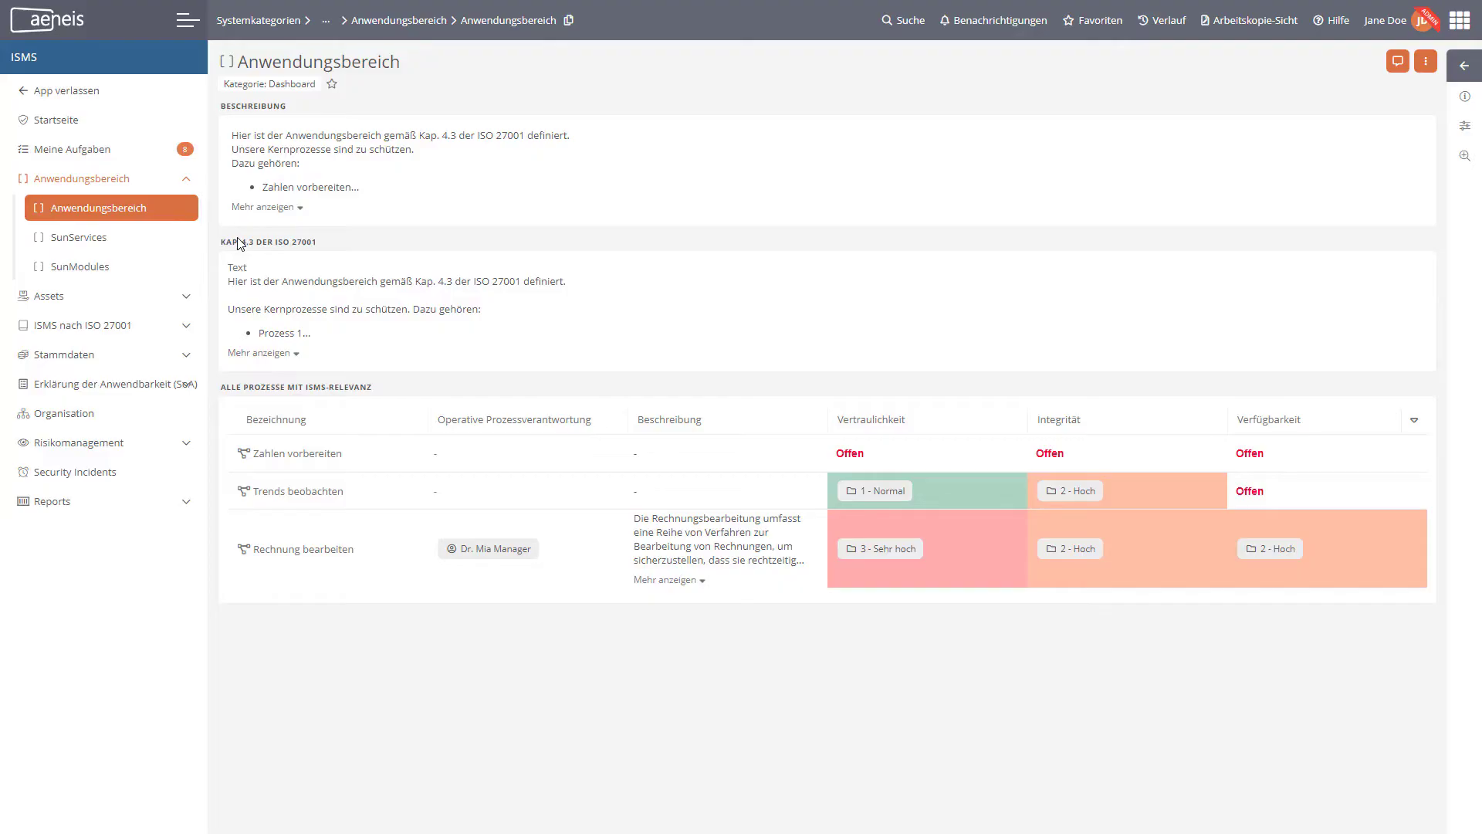
- Add the bullet "Rechnung bearbeiten" below "Trends beobachten" in the Anwendungsbereich's Beschreibung and save the text
{"action": "left_click", "coordinate": [298, 207]}
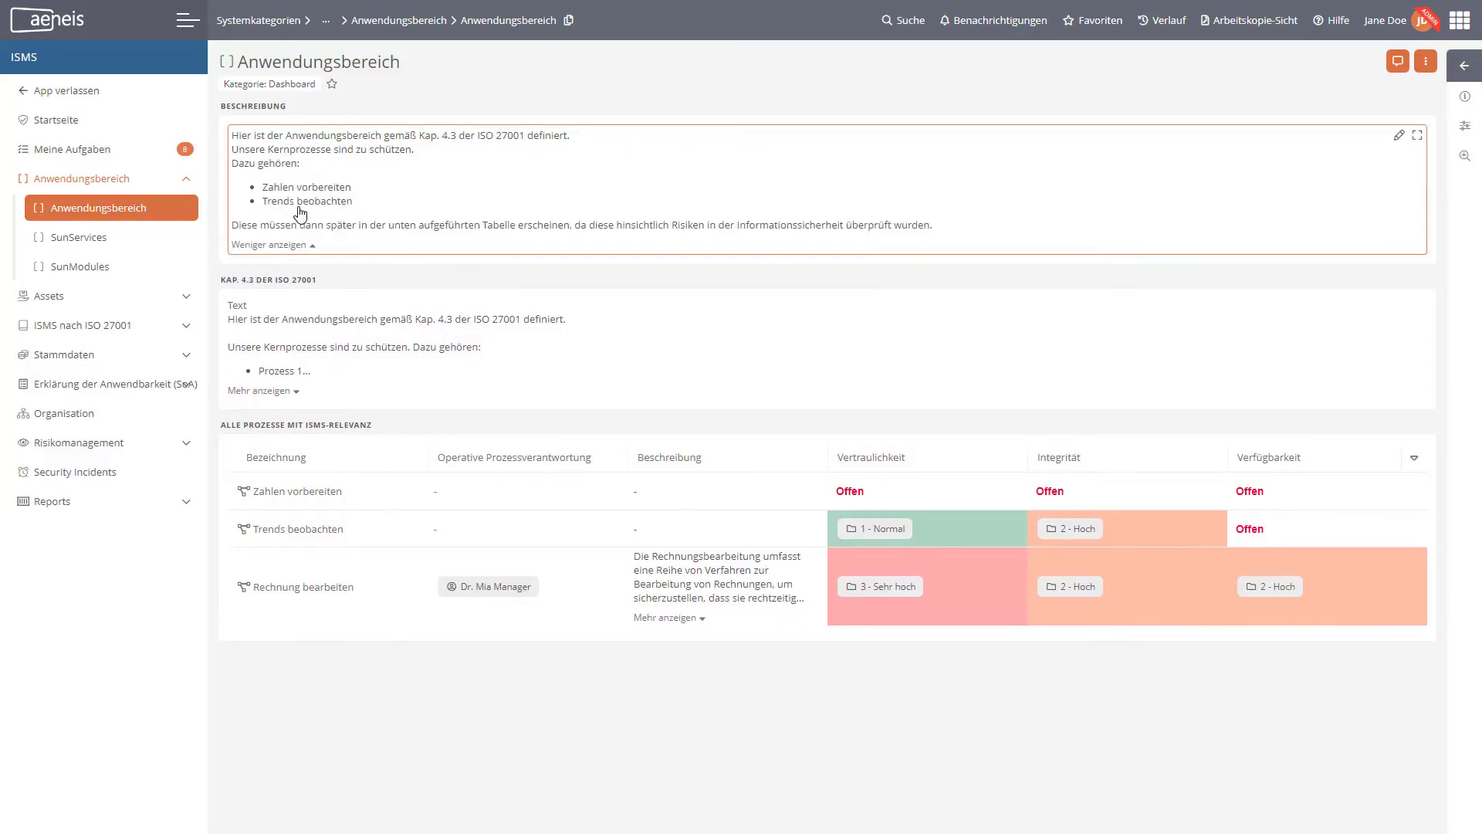
{"action": "left_click", "coordinate": [407, 207]}
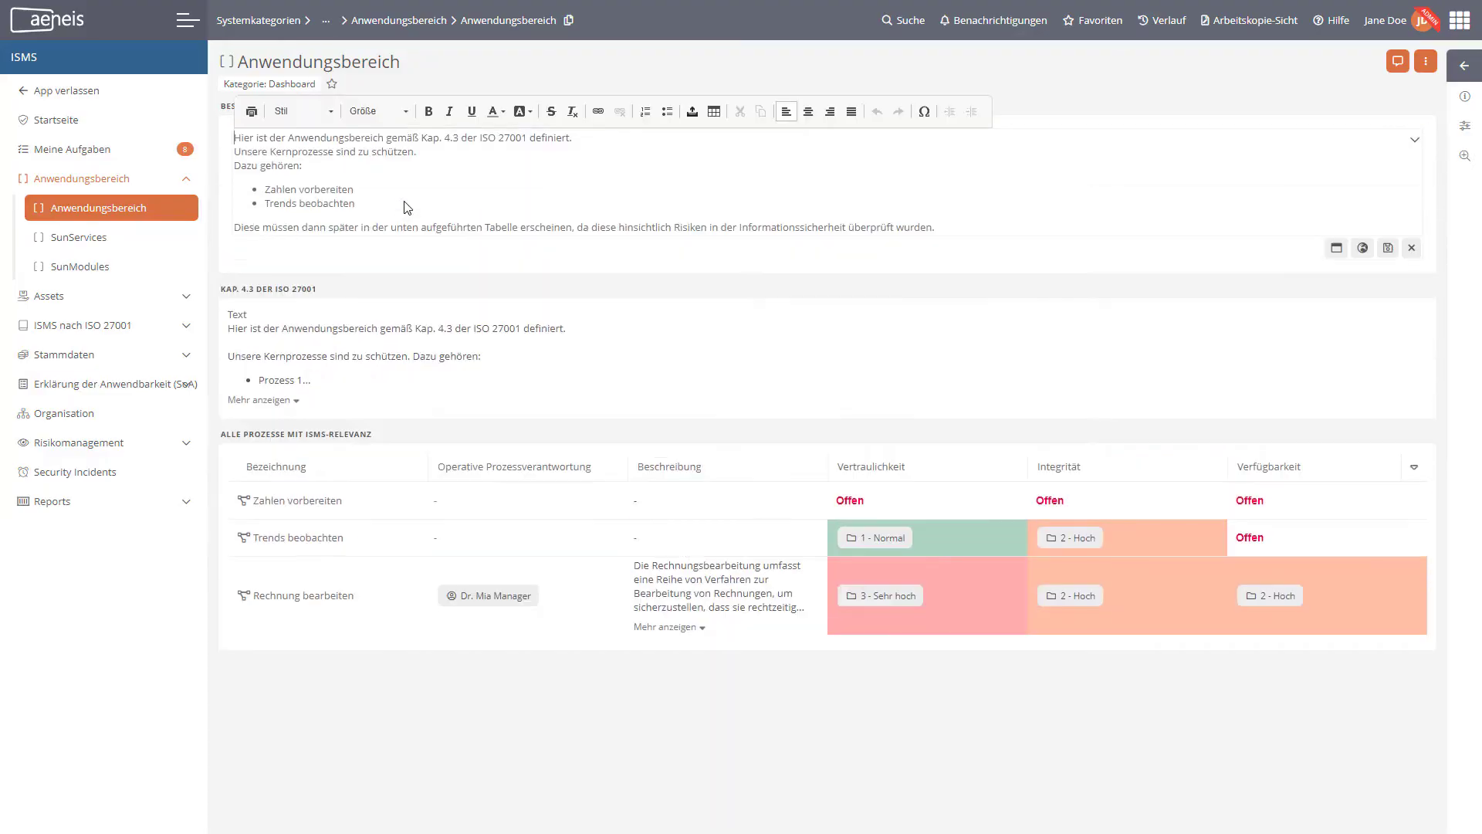
{"action": "key", "text": "Return"}
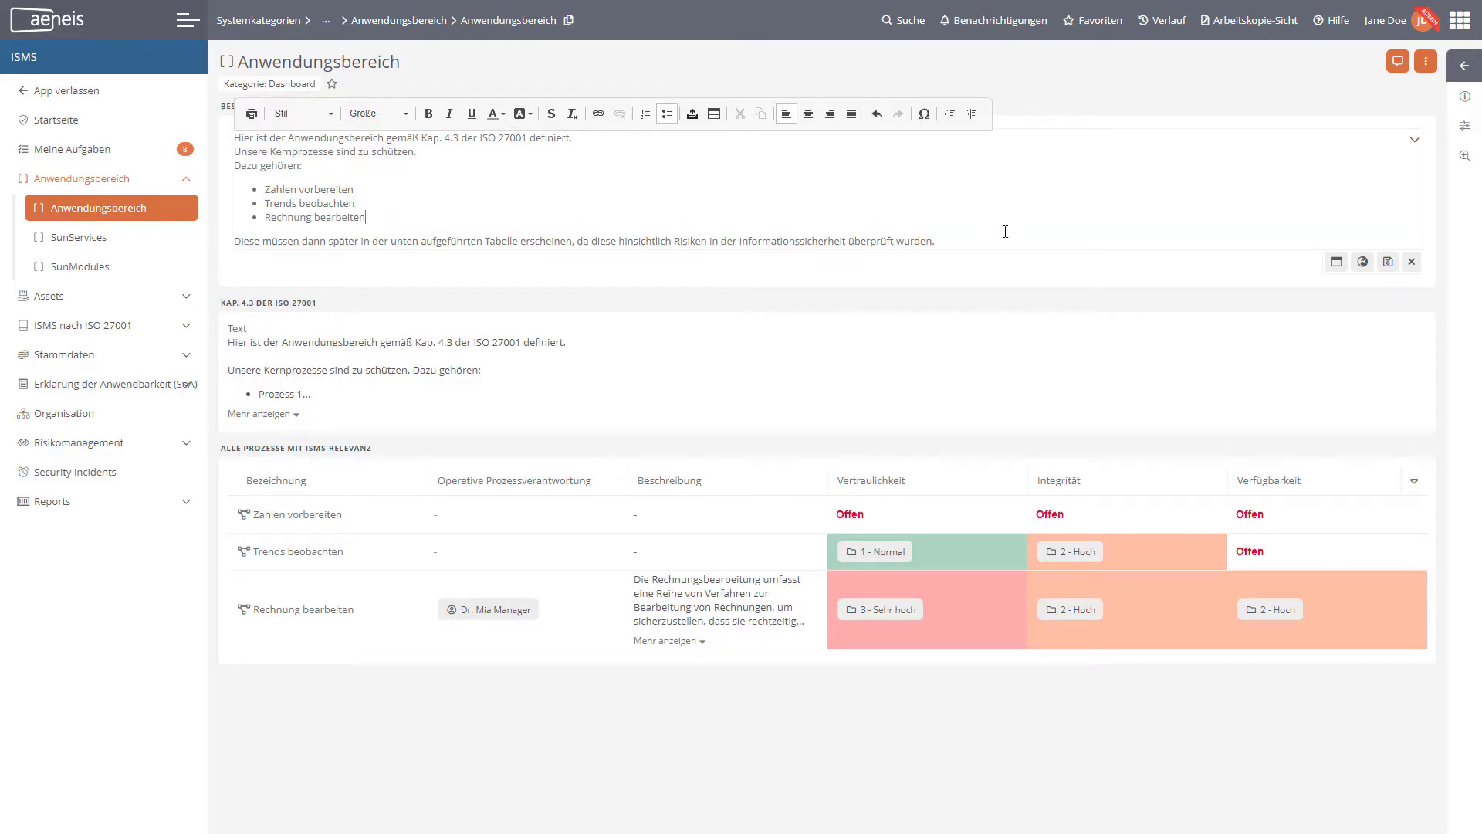
{"action": "left_click", "coordinate": [1387, 262]}
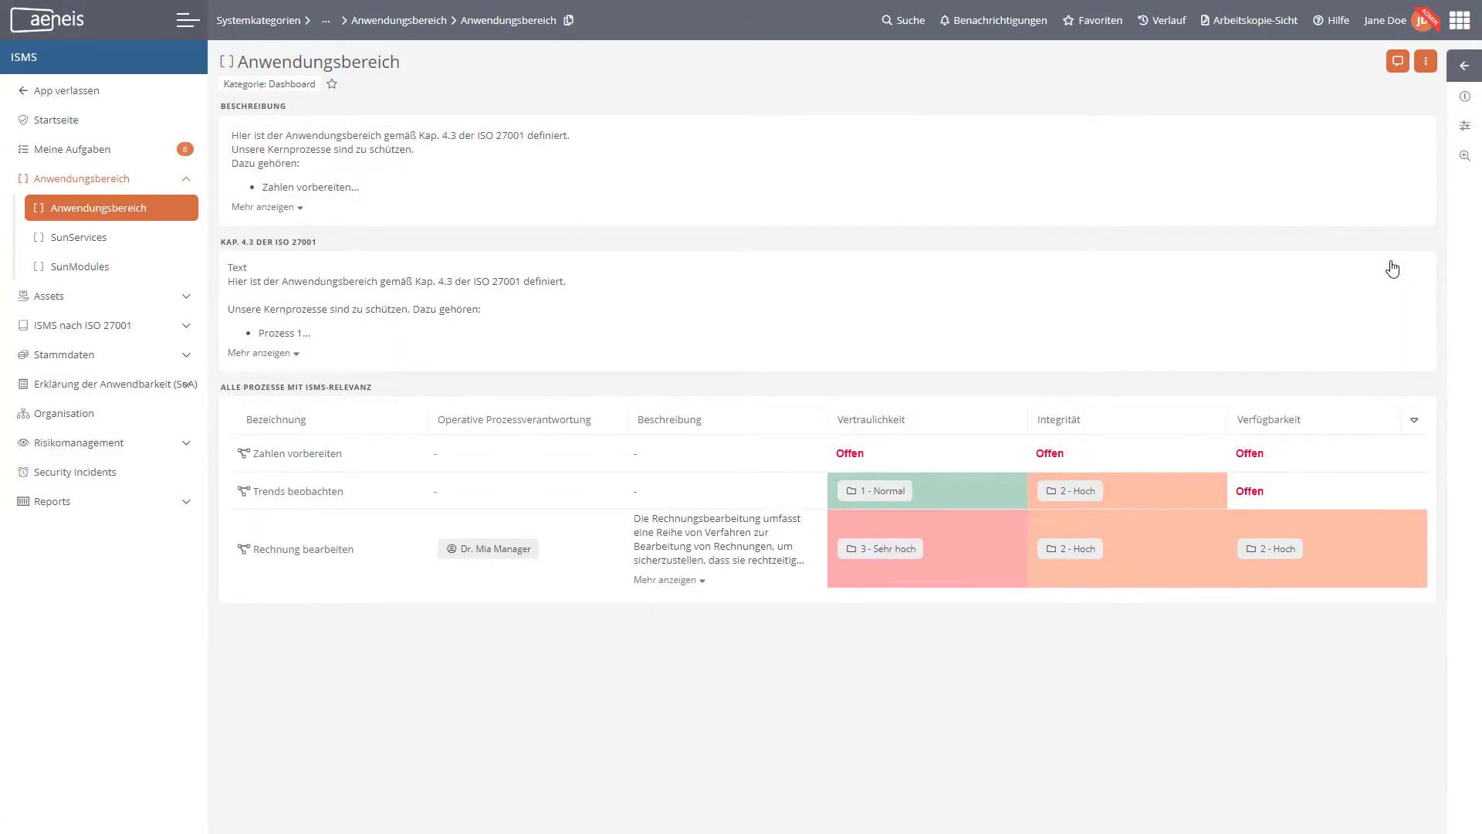
{"action": "left_click", "coordinate": [301, 209]}
- Look through the Bedrohungen and Schwachstellen catalogues in the Stammdaten, including their assigned Gefährdungsszenarien
{"action": "left_click", "coordinate": [189, 359]}
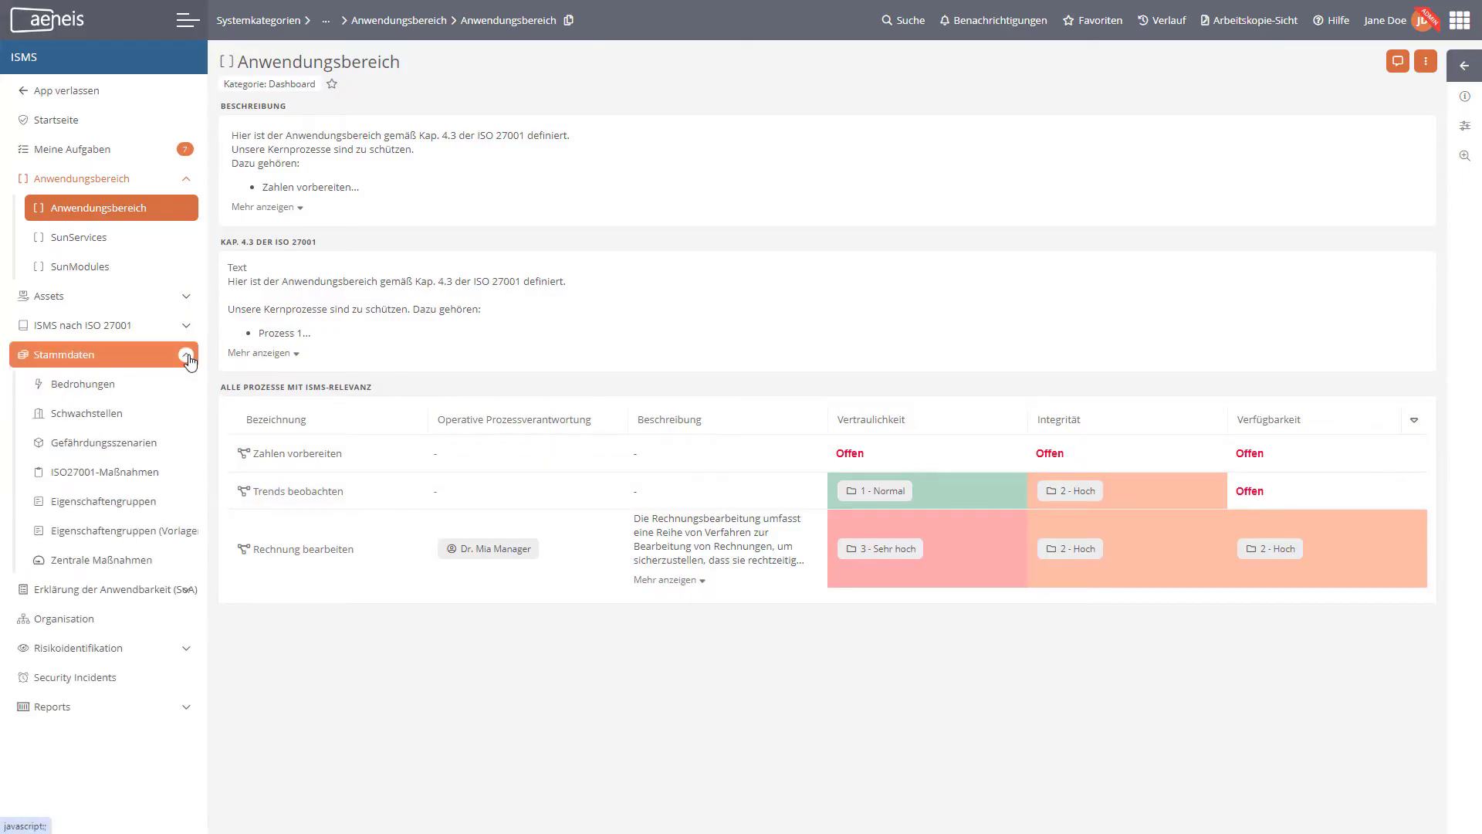
{"action": "left_click", "coordinate": [176, 390]}
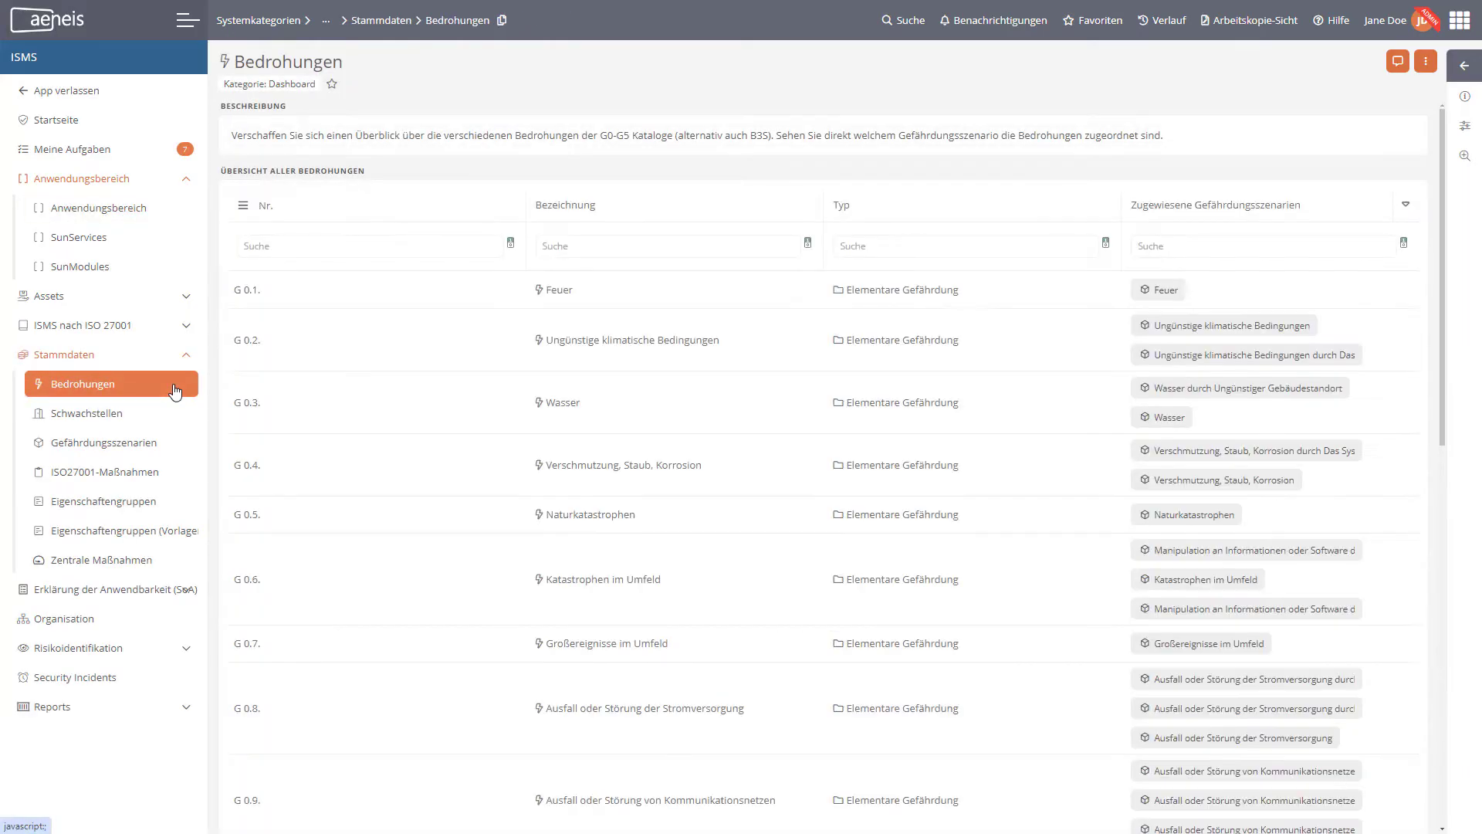
{"action": "scroll", "coordinate": [430, 327], "scroll_direction": "down", "scroll_amount": 5}
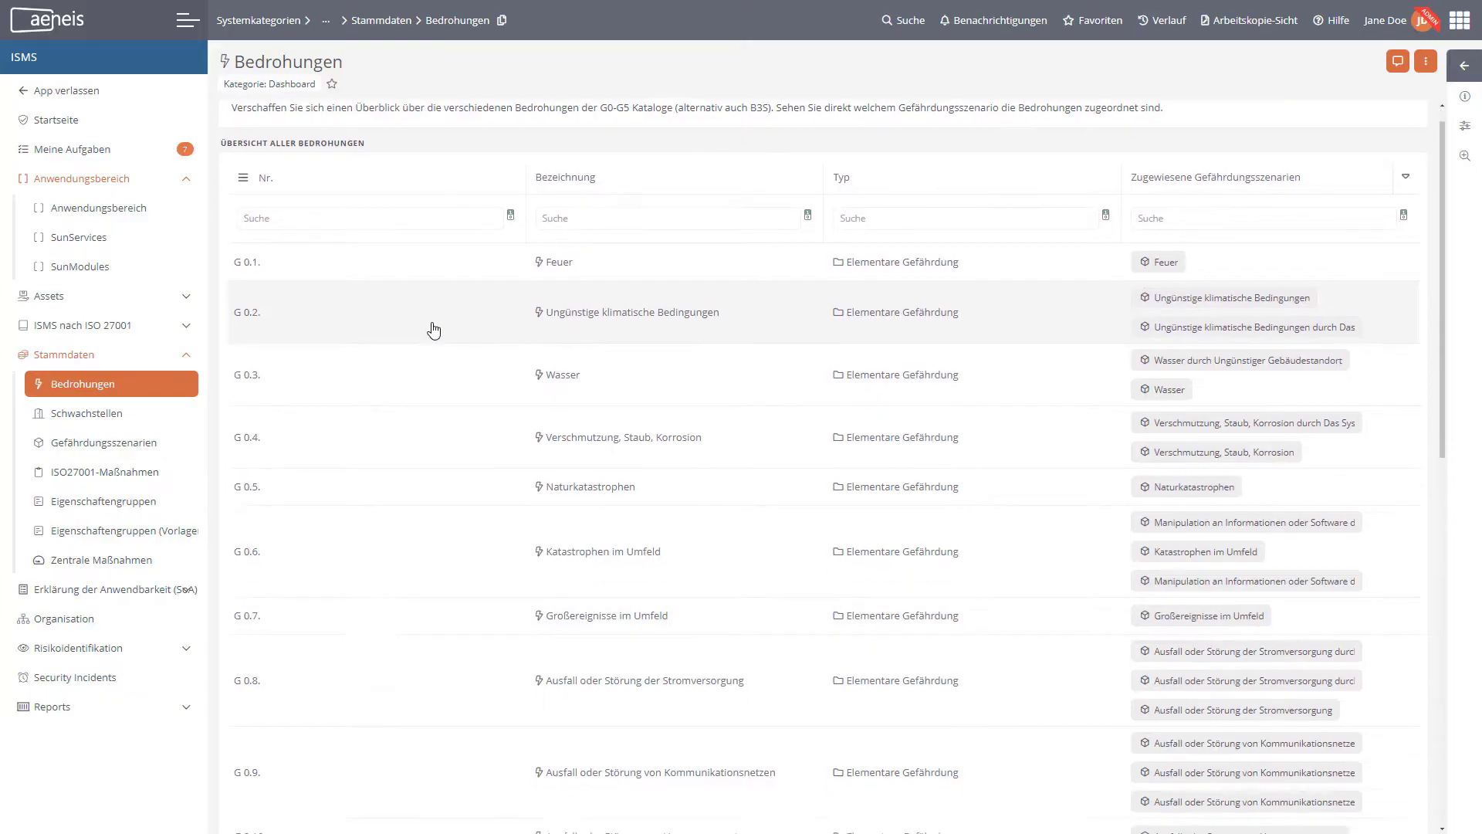
{"action": "scroll", "coordinate": [434, 330], "scroll_direction": "down", "scroll_amount": 6}
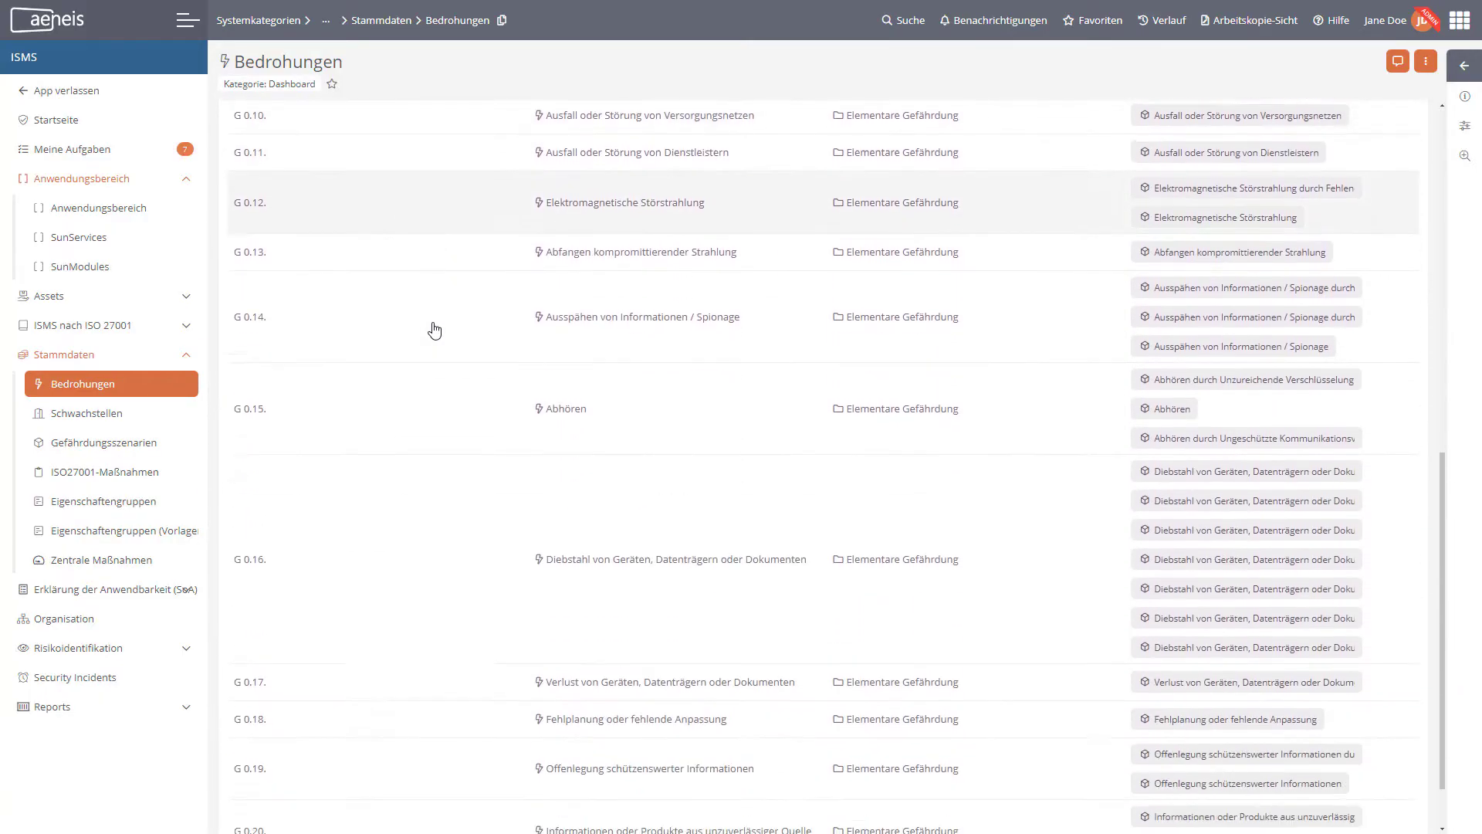
{"action": "left_click", "coordinate": [153, 421]}
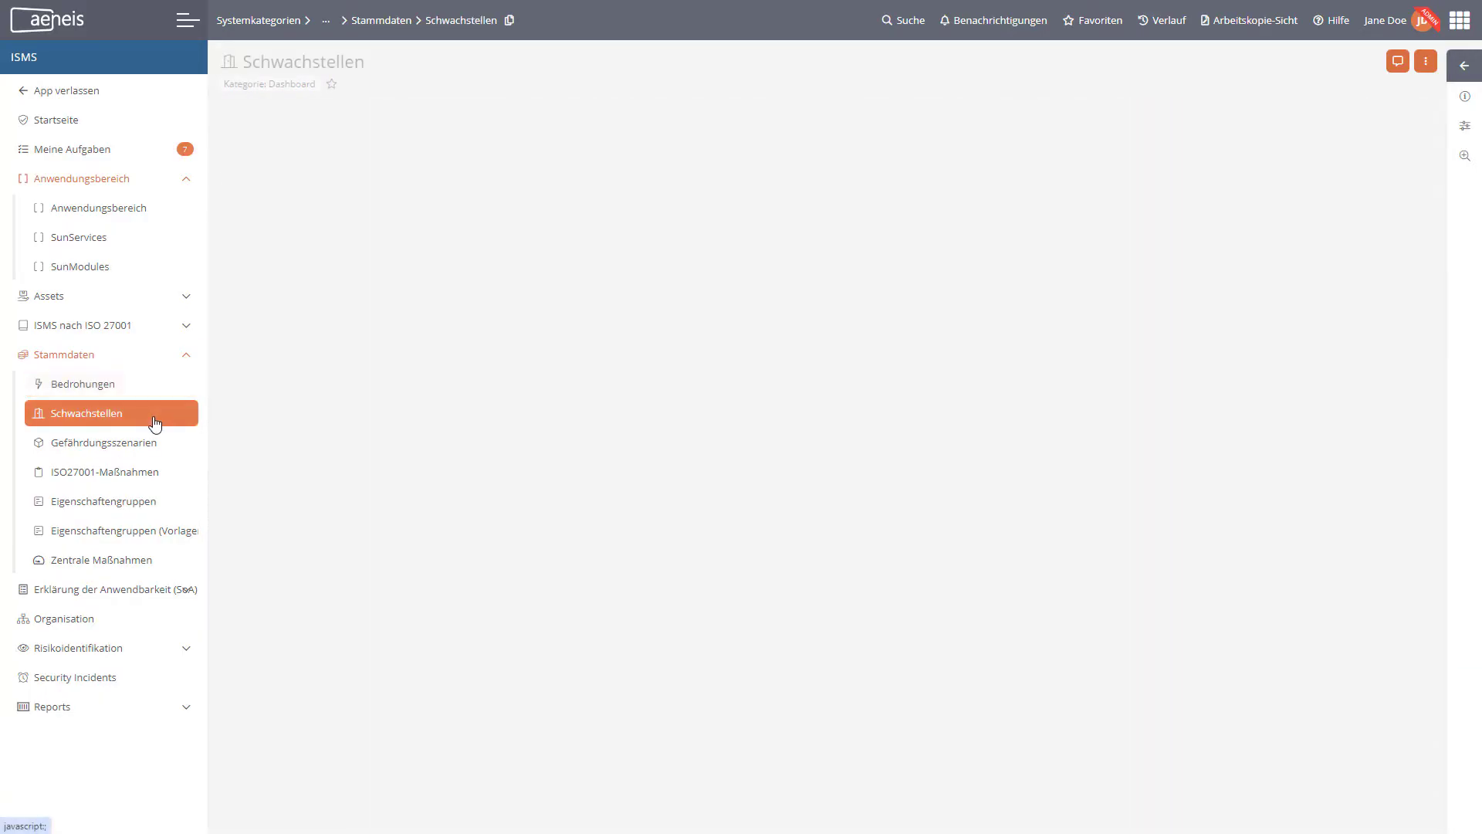
{"action": "scroll", "coordinate": [374, 386], "scroll_direction": "down", "scroll_amount": 4}
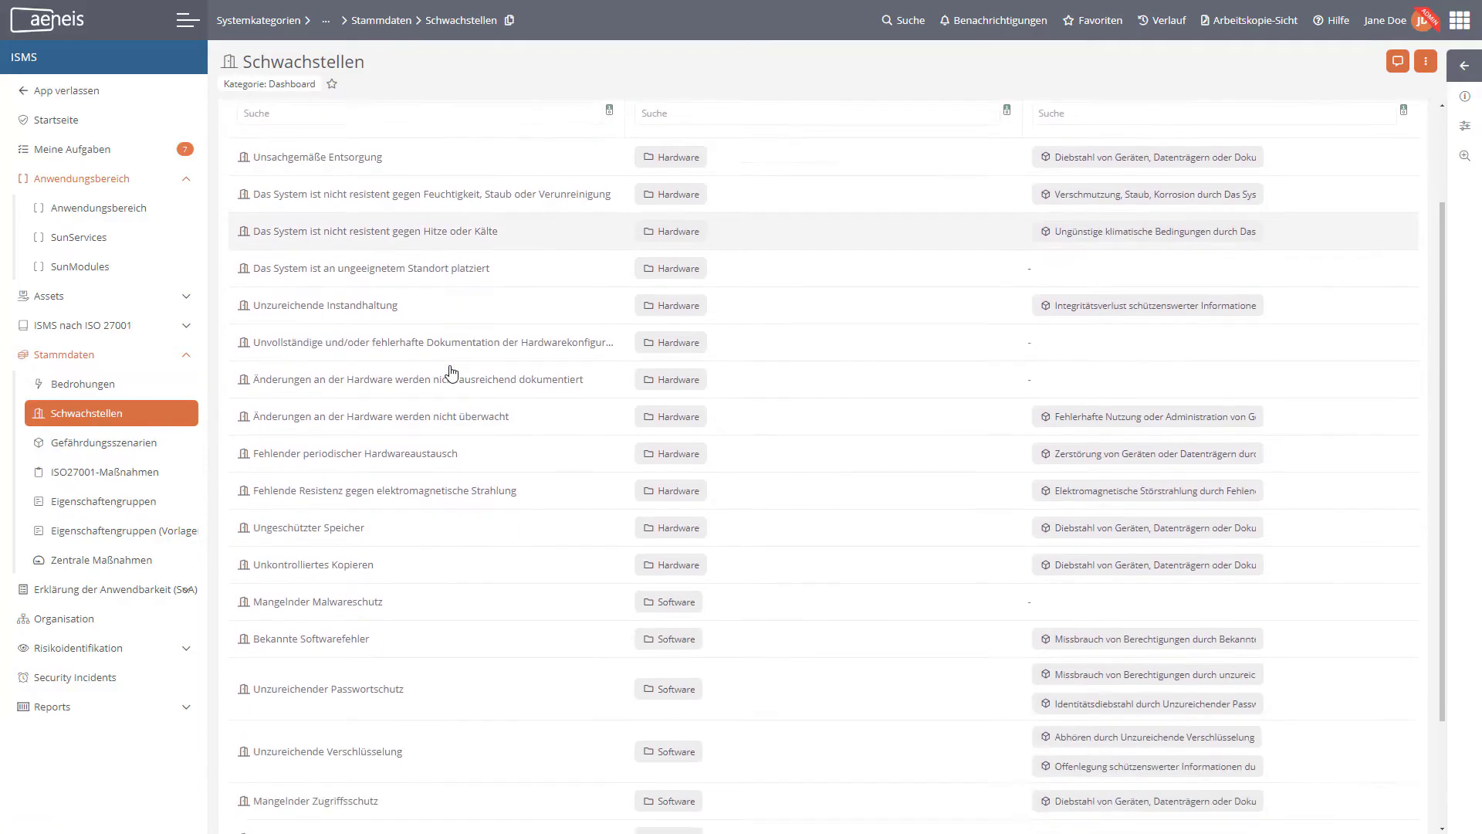
- Examine the overview of all Gefährdungsszenarien and the filter options for their Typ, leaving the list unfiltered
{"action": "left_click", "coordinate": [156, 453]}
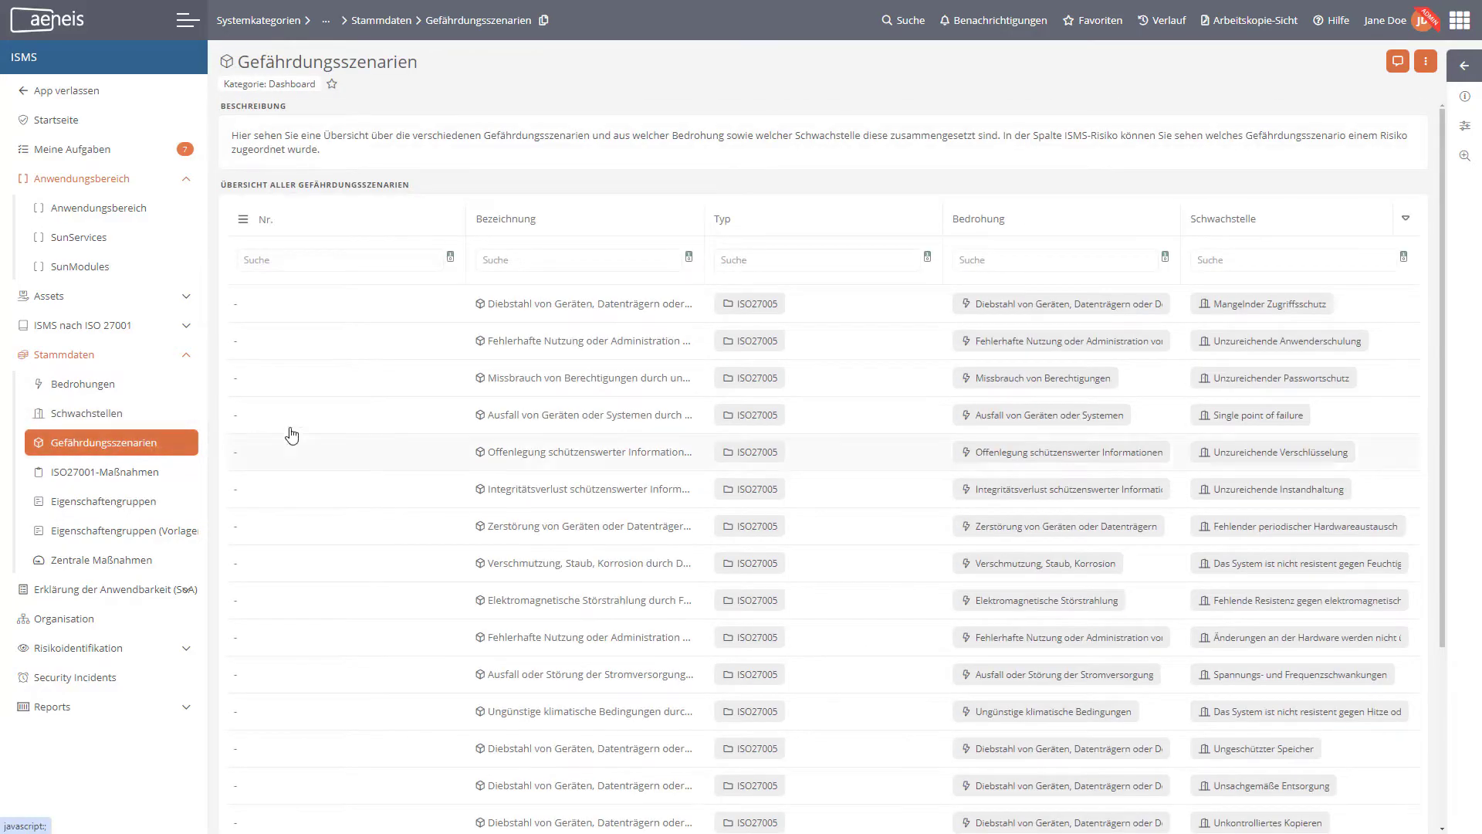
{"action": "left_click", "coordinate": [746, 260]}
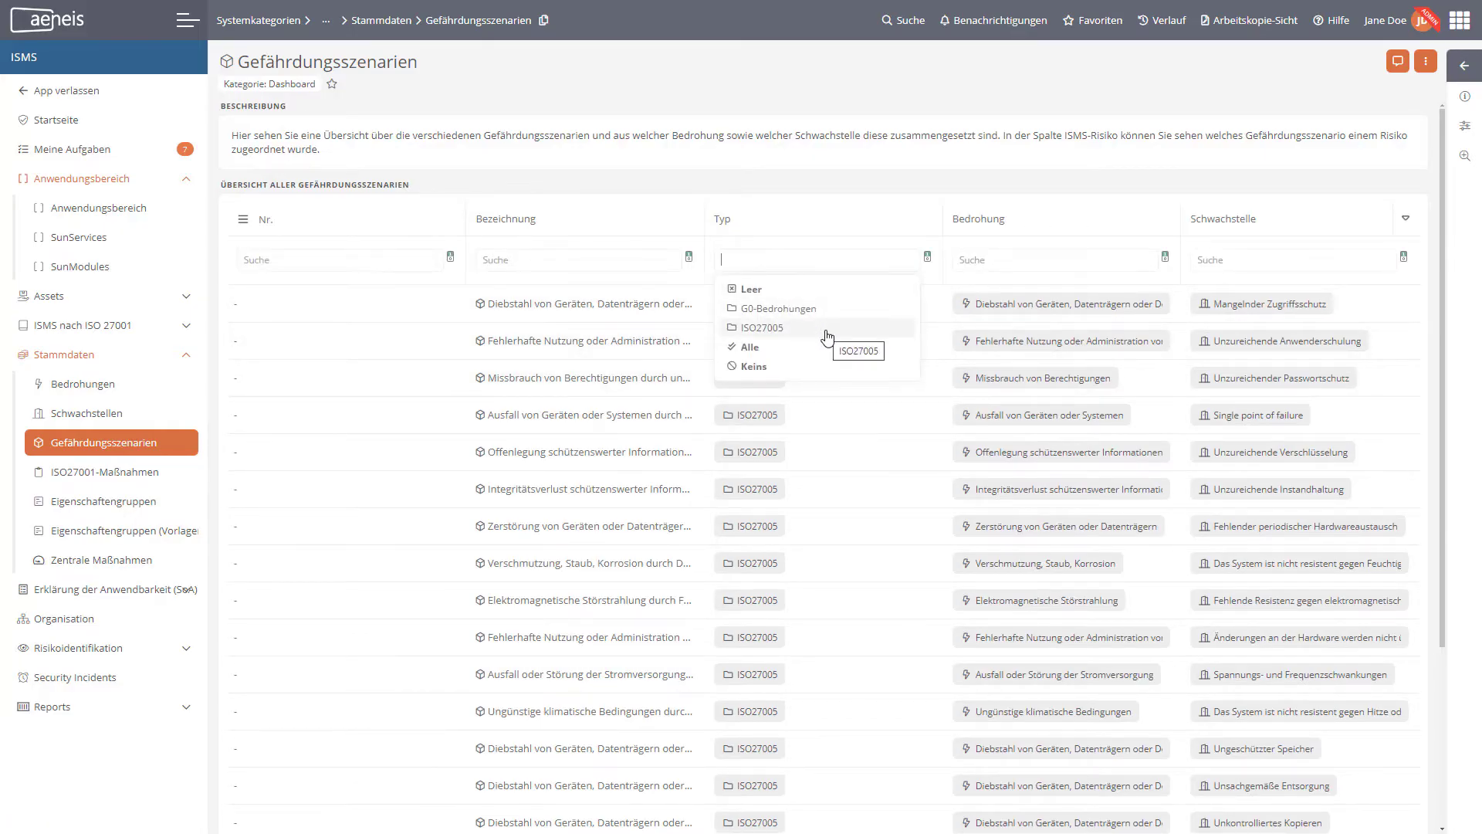
{"action": "left_click", "coordinate": [767, 185]}
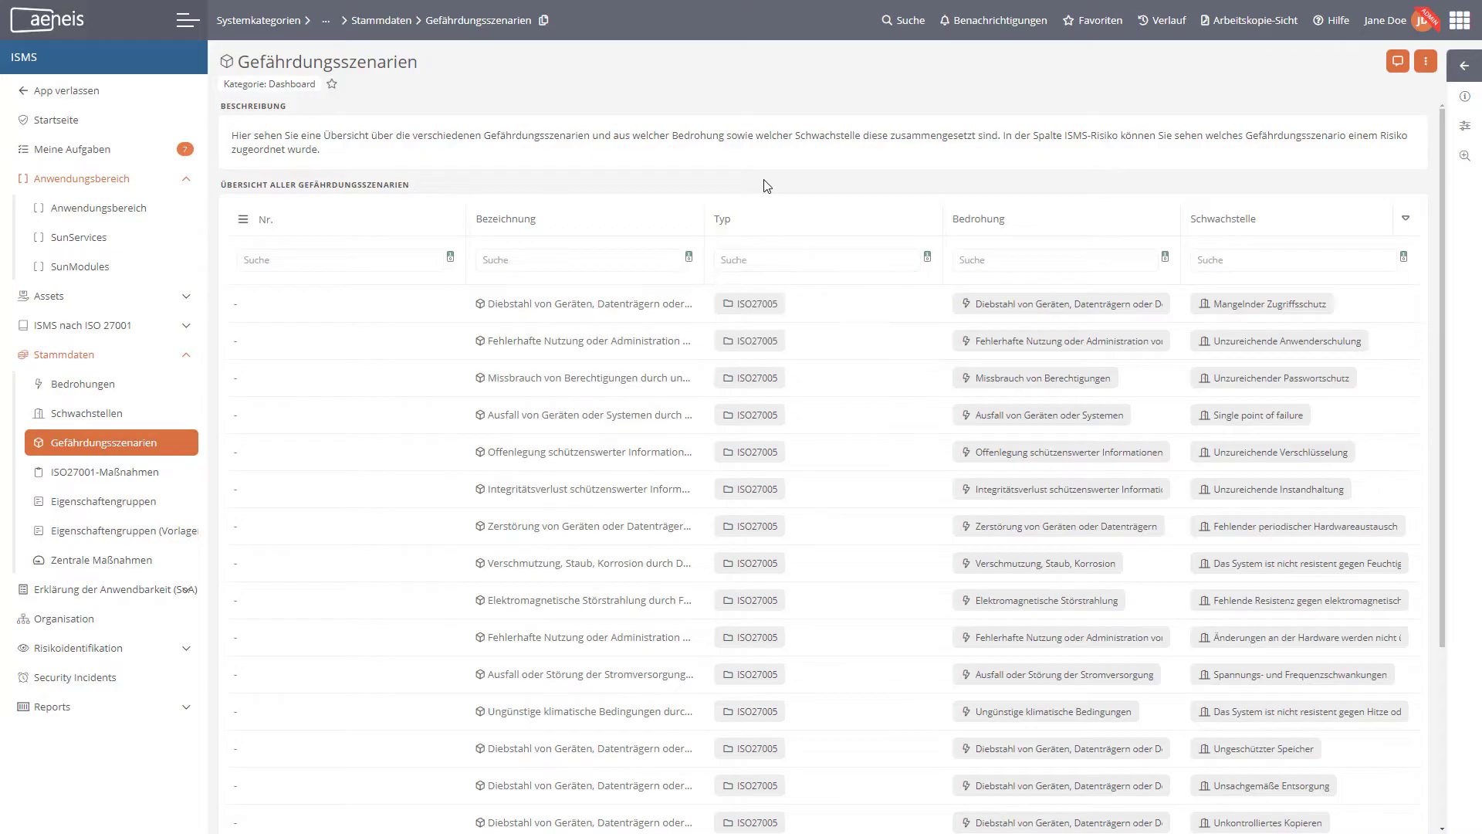
{"action": "scroll", "coordinate": [803, 386], "scroll_direction": "down", "scroll_amount": 3}
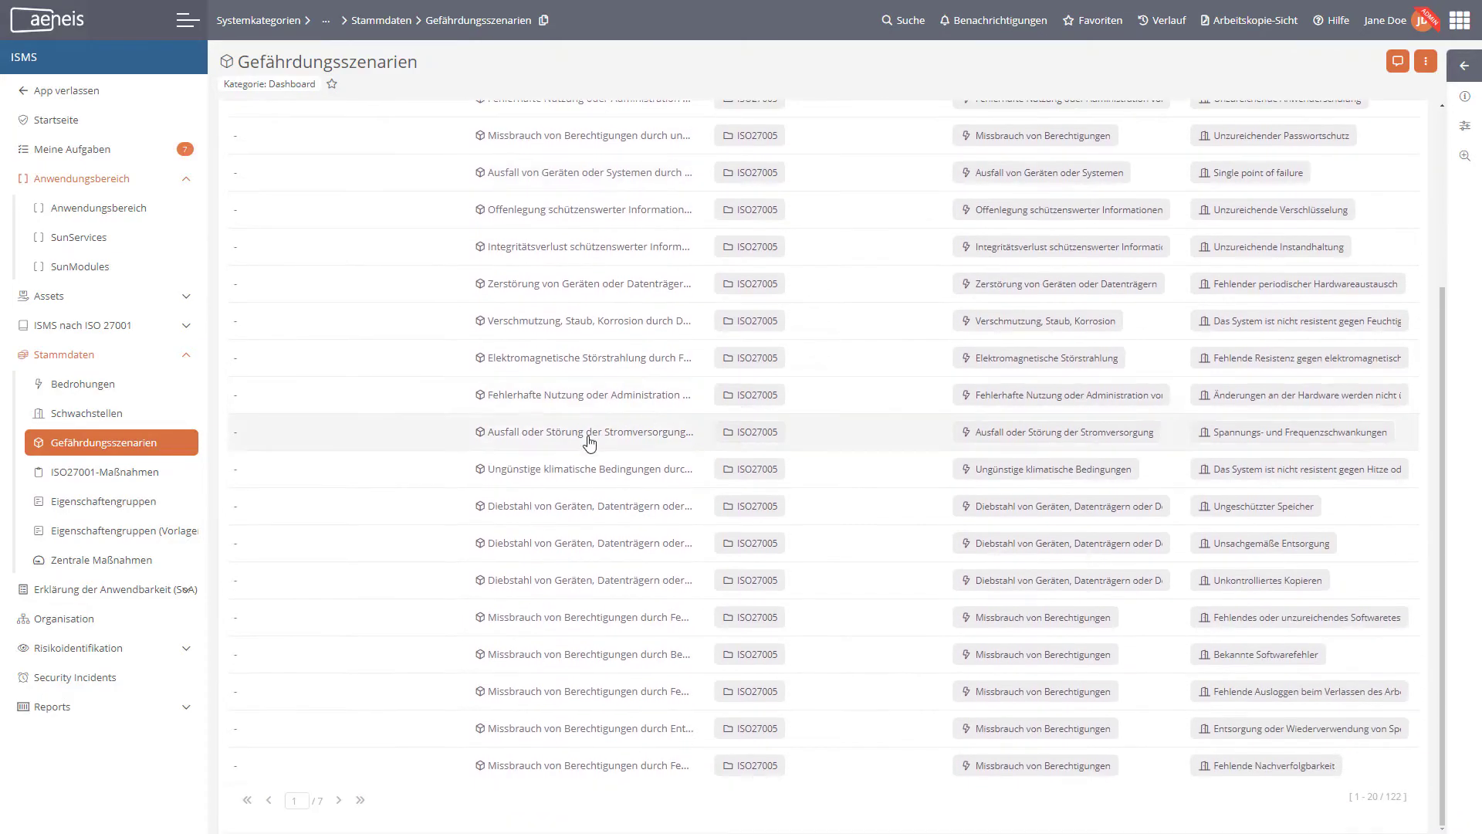
- Look through the overview of all ISO27001-Maßnahmen with their Elternobjekt and Beschreibung
{"action": "left_click", "coordinate": [138, 482]}
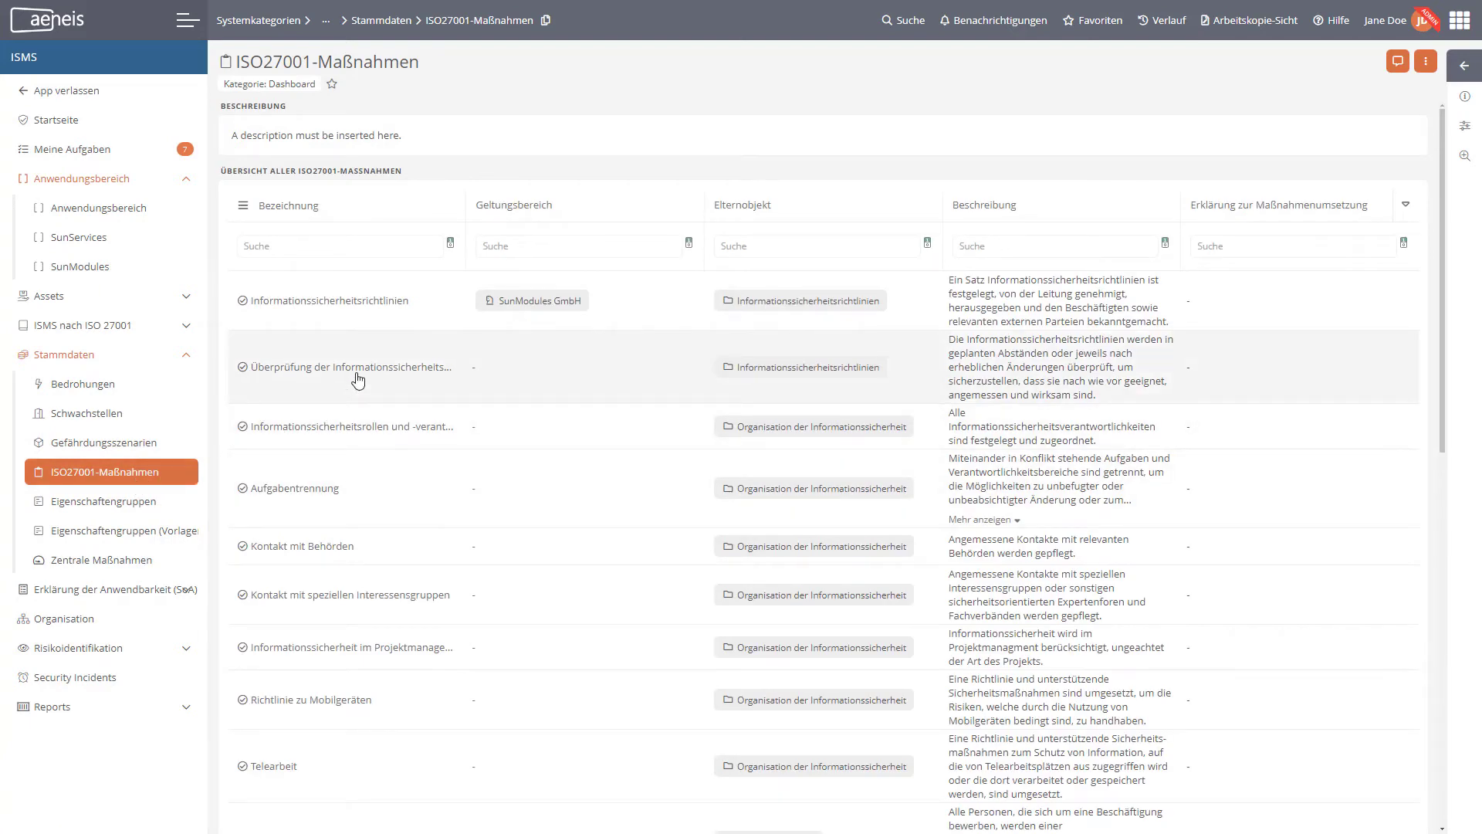
{"action": "scroll", "coordinate": [355, 376], "scroll_direction": "down", "scroll_amount": 2}
{"action": "scroll", "coordinate": [357, 380], "scroll_direction": "down", "scroll_amount": 7}
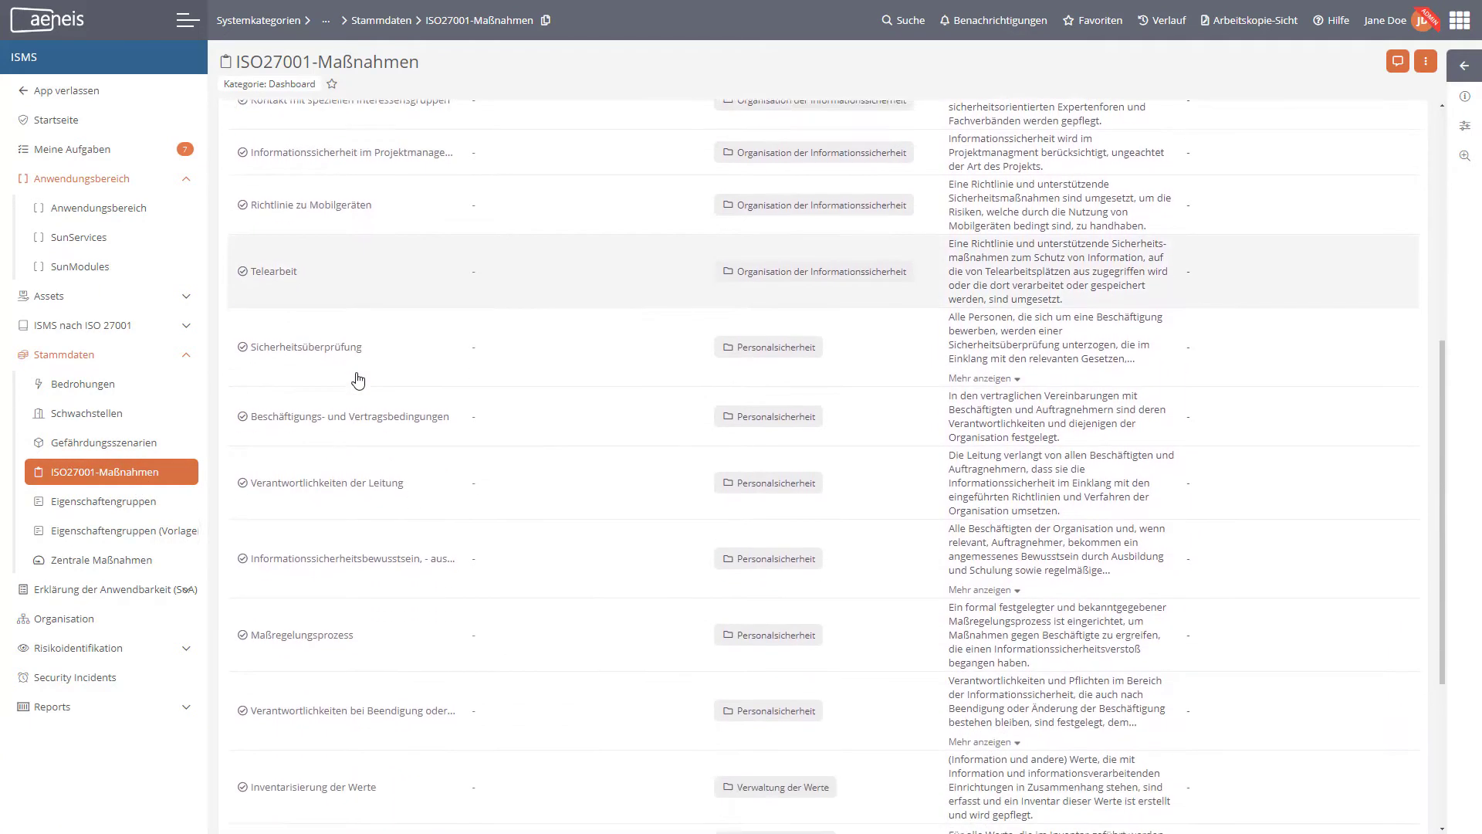
{"action": "scroll", "coordinate": [358, 380], "scroll_direction": "down", "scroll_amount": 1}
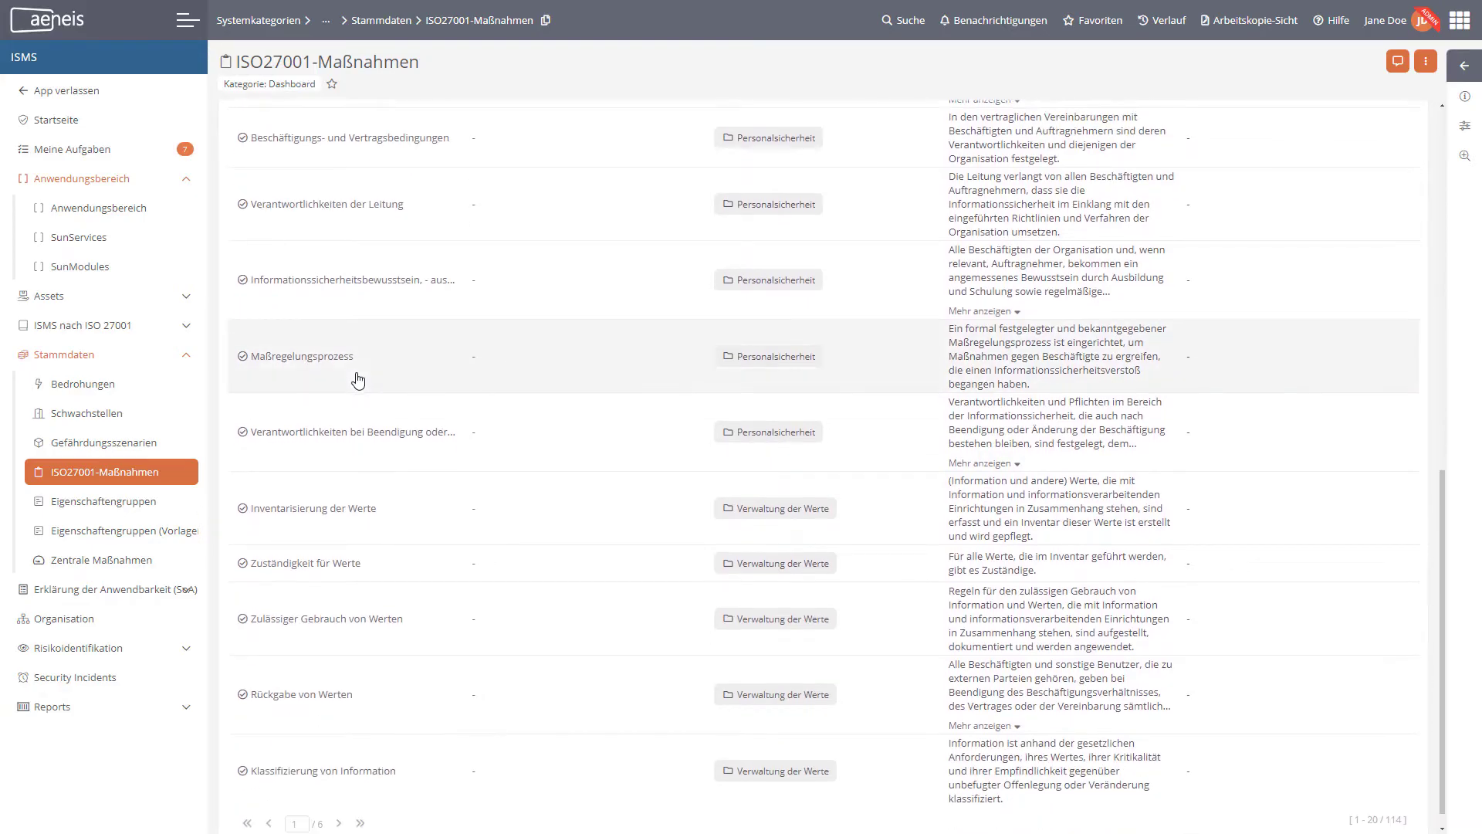
{"action": "scroll", "coordinate": [357, 379], "scroll_direction": "down", "scroll_amount": 1}
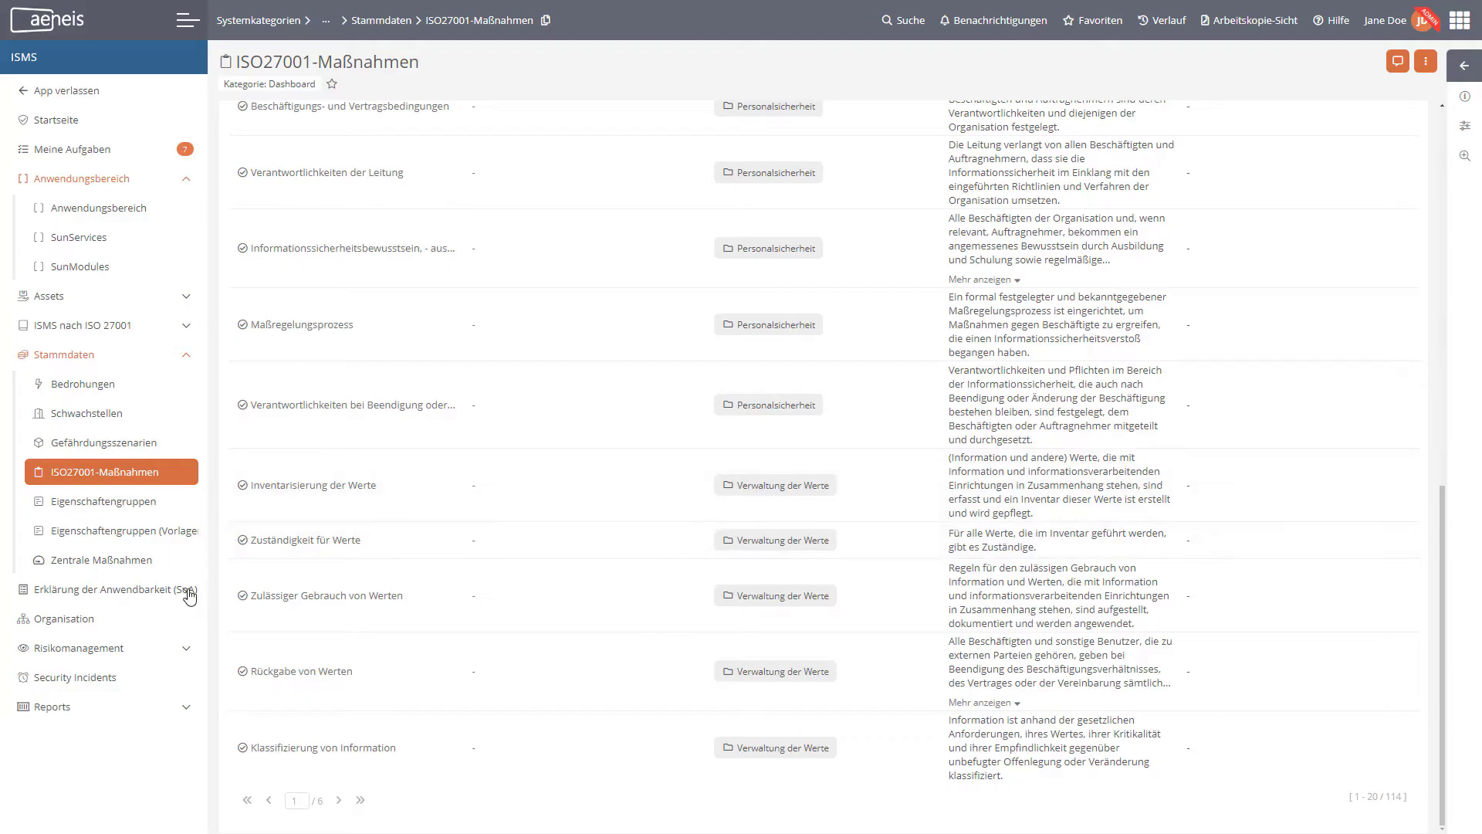
- Open the Risikoidentifikation dashboard in Risikomanagement and view the first page of its process overview
{"action": "left_click", "coordinate": [85, 650]}
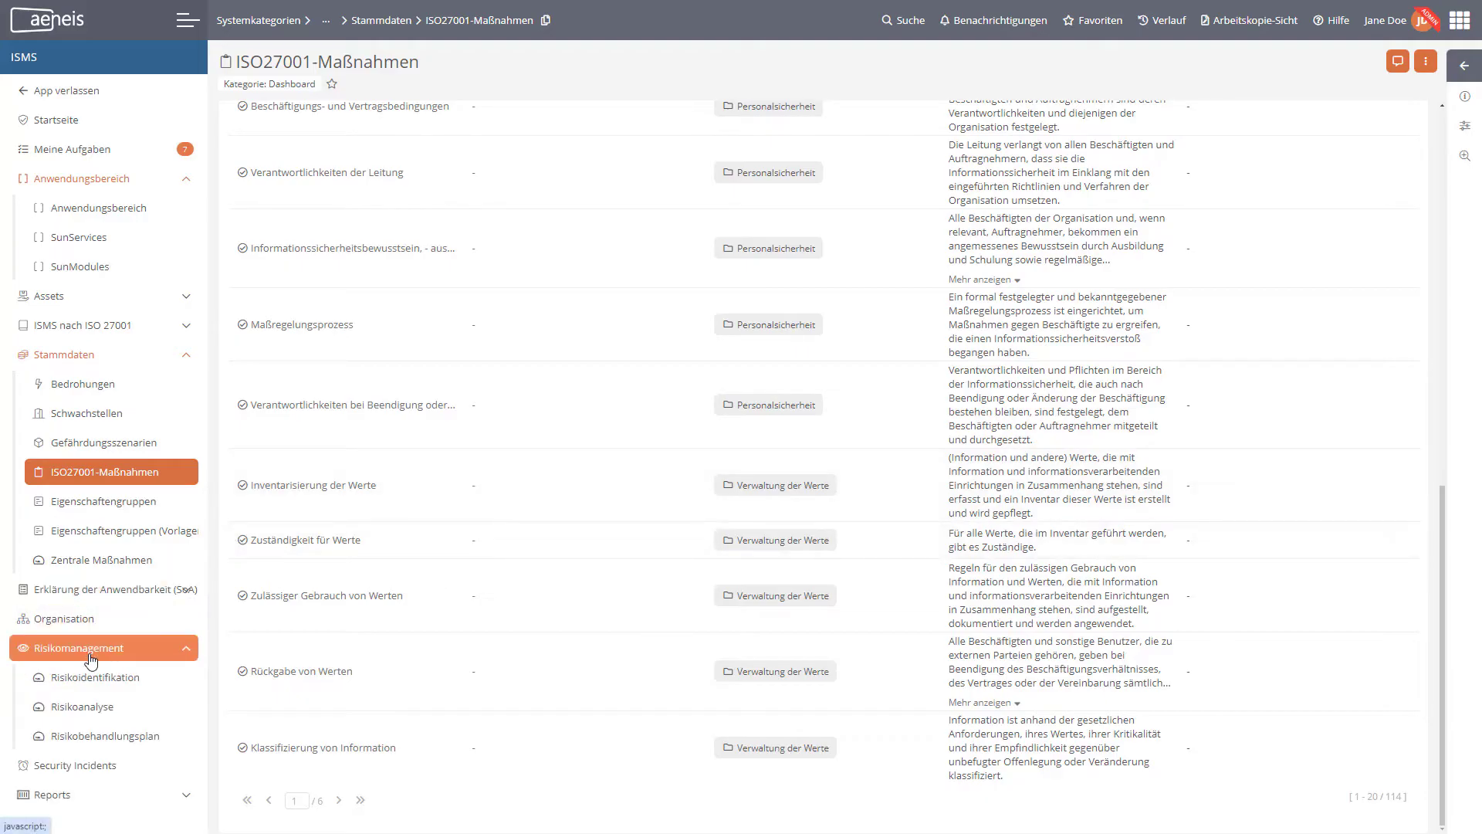
{"action": "left_click", "coordinate": [94, 679]}
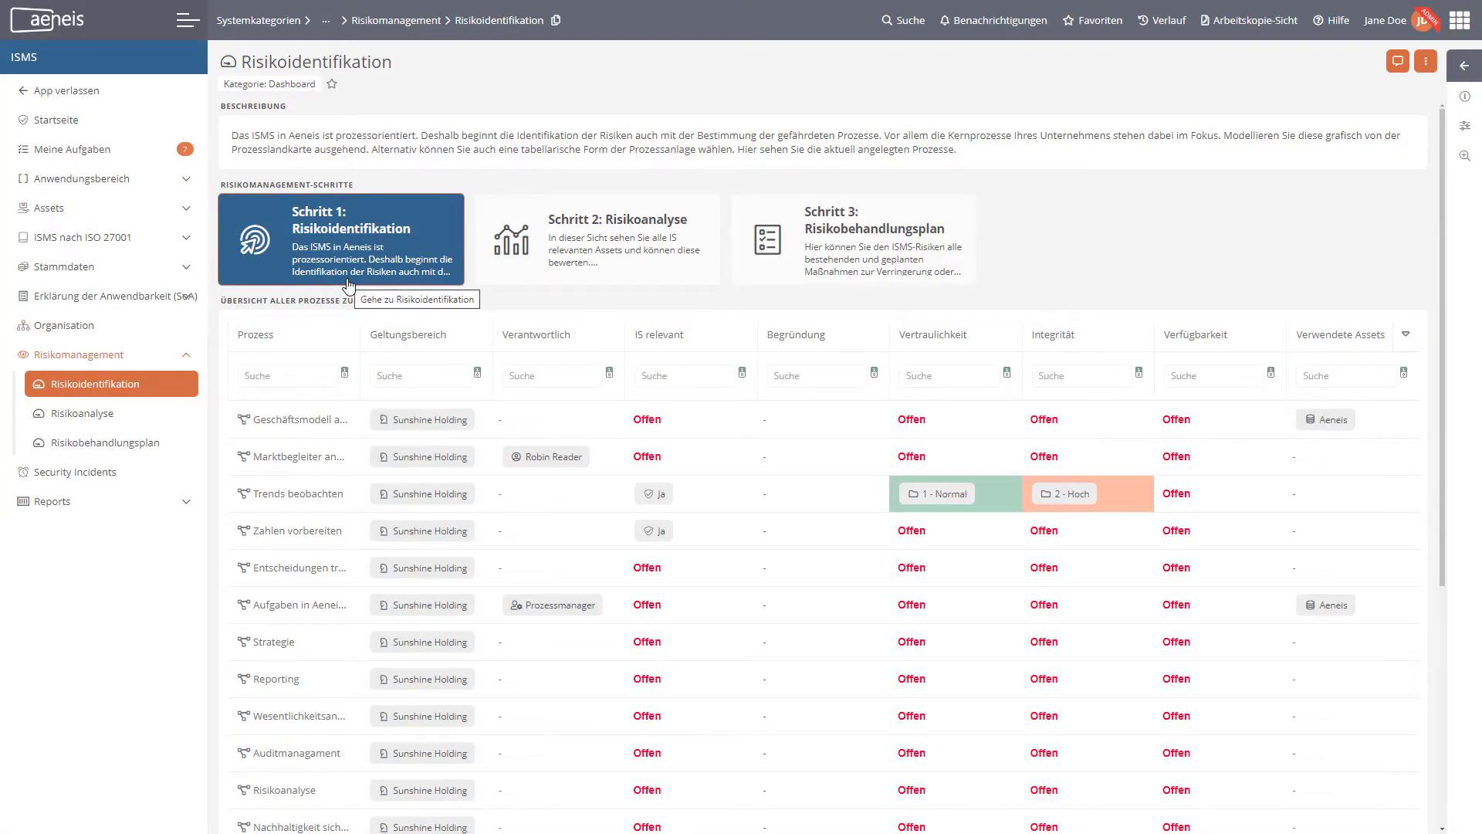
{"action": "scroll", "coordinate": [371, 378], "scroll_direction": "down", "scroll_amount": 5}
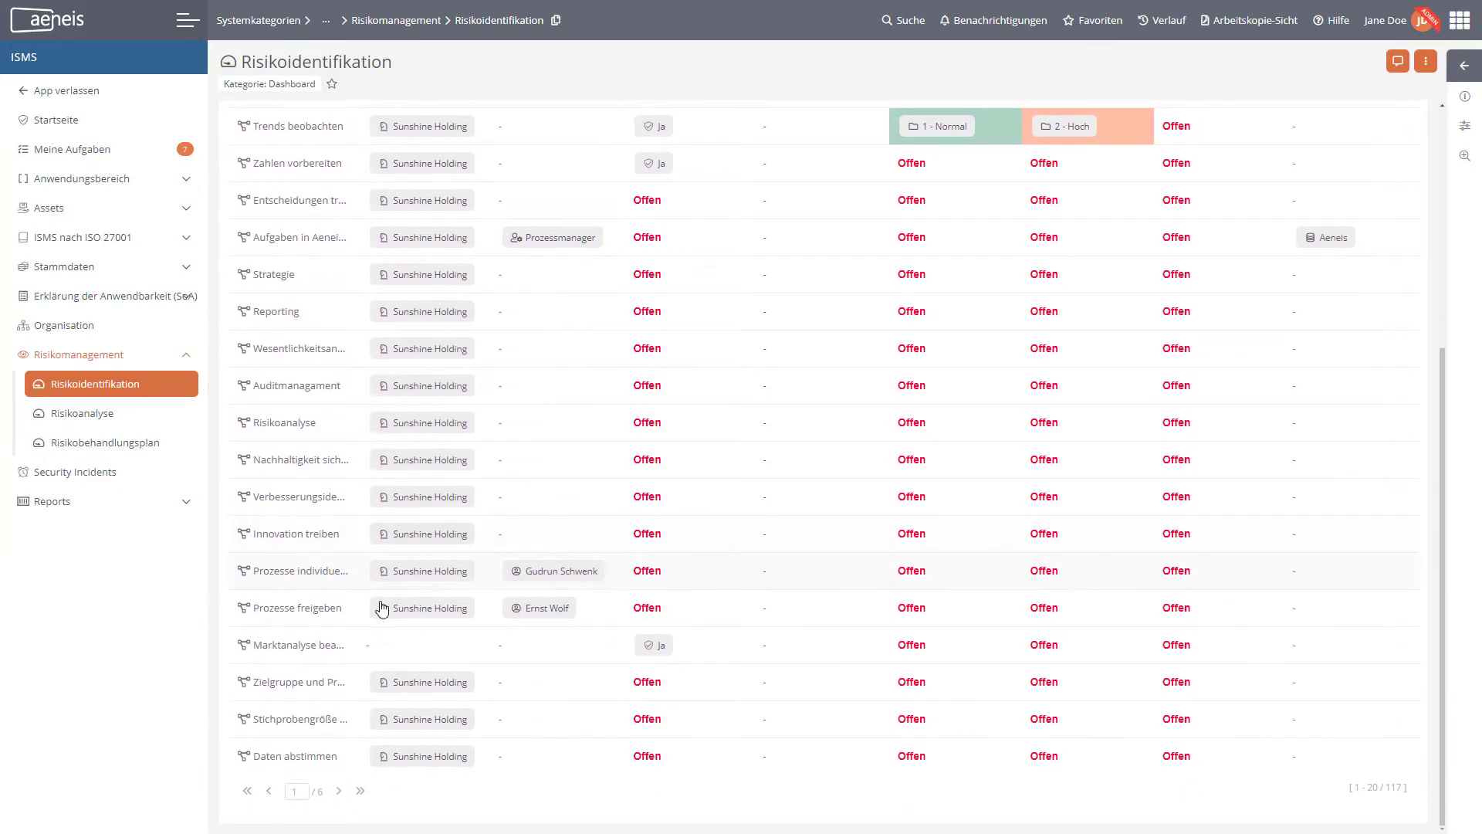
- Page through the Risikoidentifikation table to page 3 and open the details of the process Rechnung bearbeiten
{"action": "left_click", "coordinate": [340, 791]}
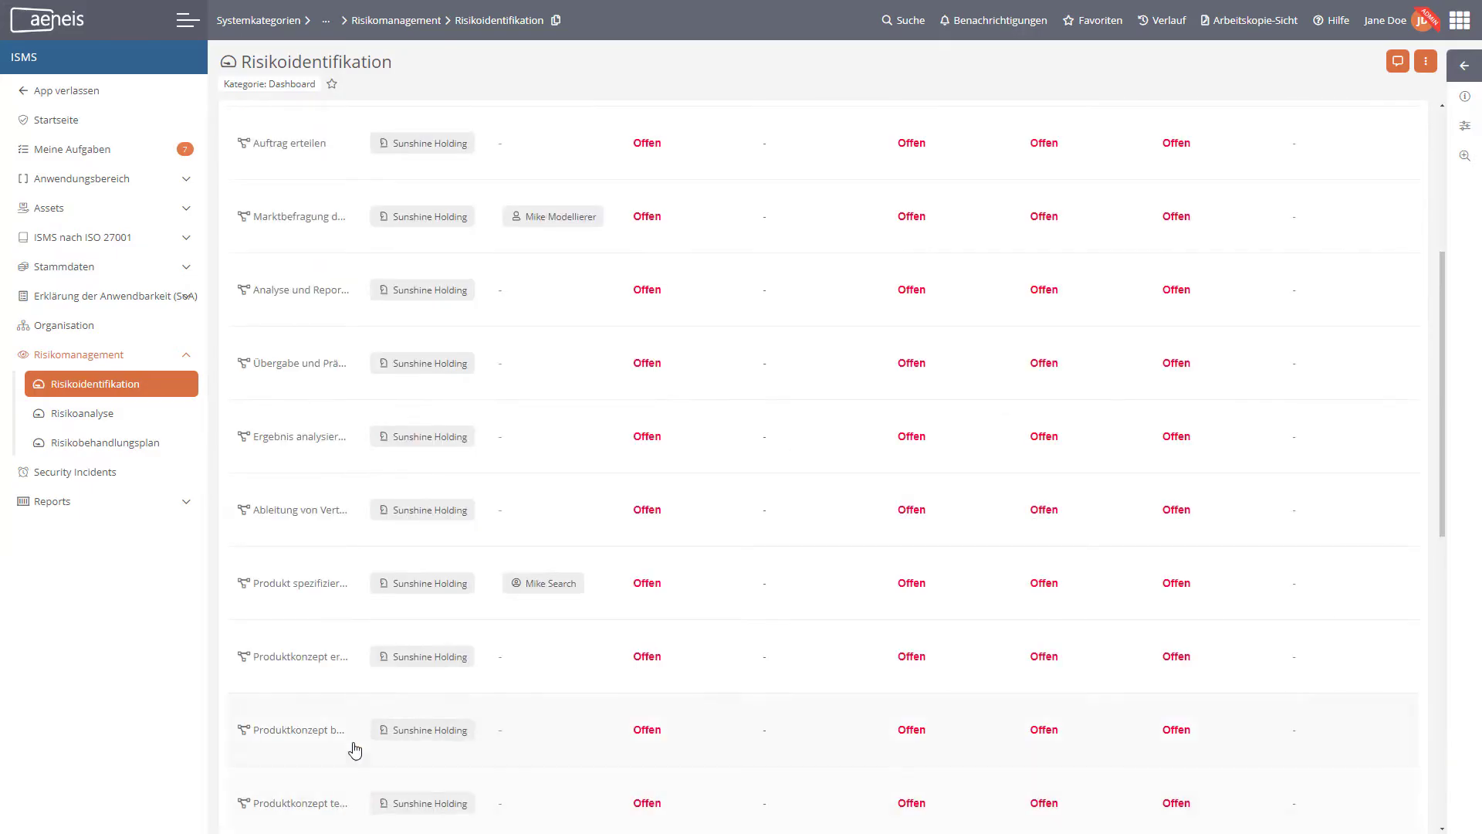
{"action": "scroll", "coordinate": [397, 569], "scroll_direction": "up", "scroll_amount": 5}
{"action": "scroll", "coordinate": [397, 571], "scroll_direction": "down", "scroll_amount": 10}
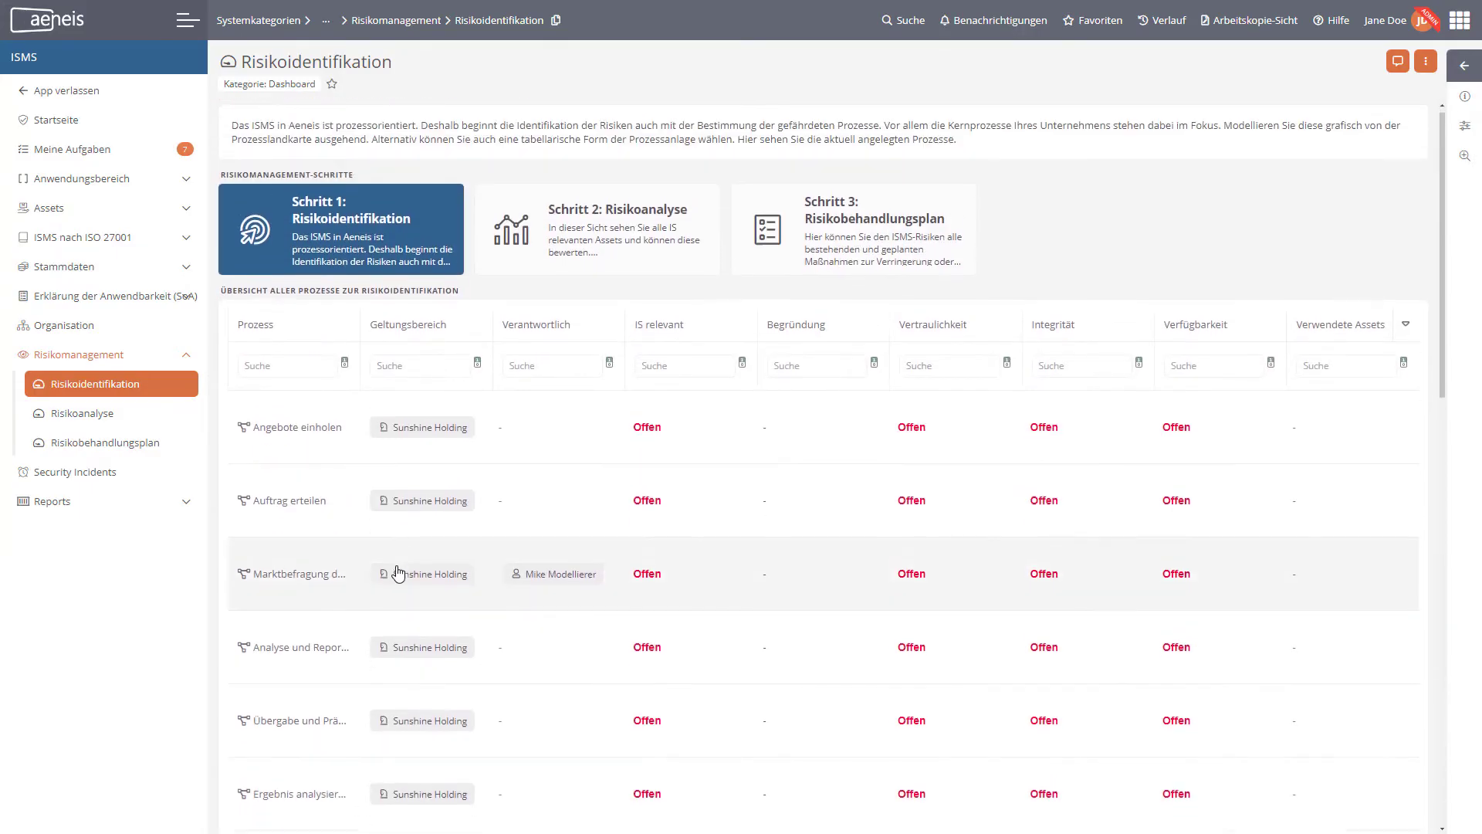
{"action": "scroll", "coordinate": [397, 571], "scroll_direction": "down", "scroll_amount": 3}
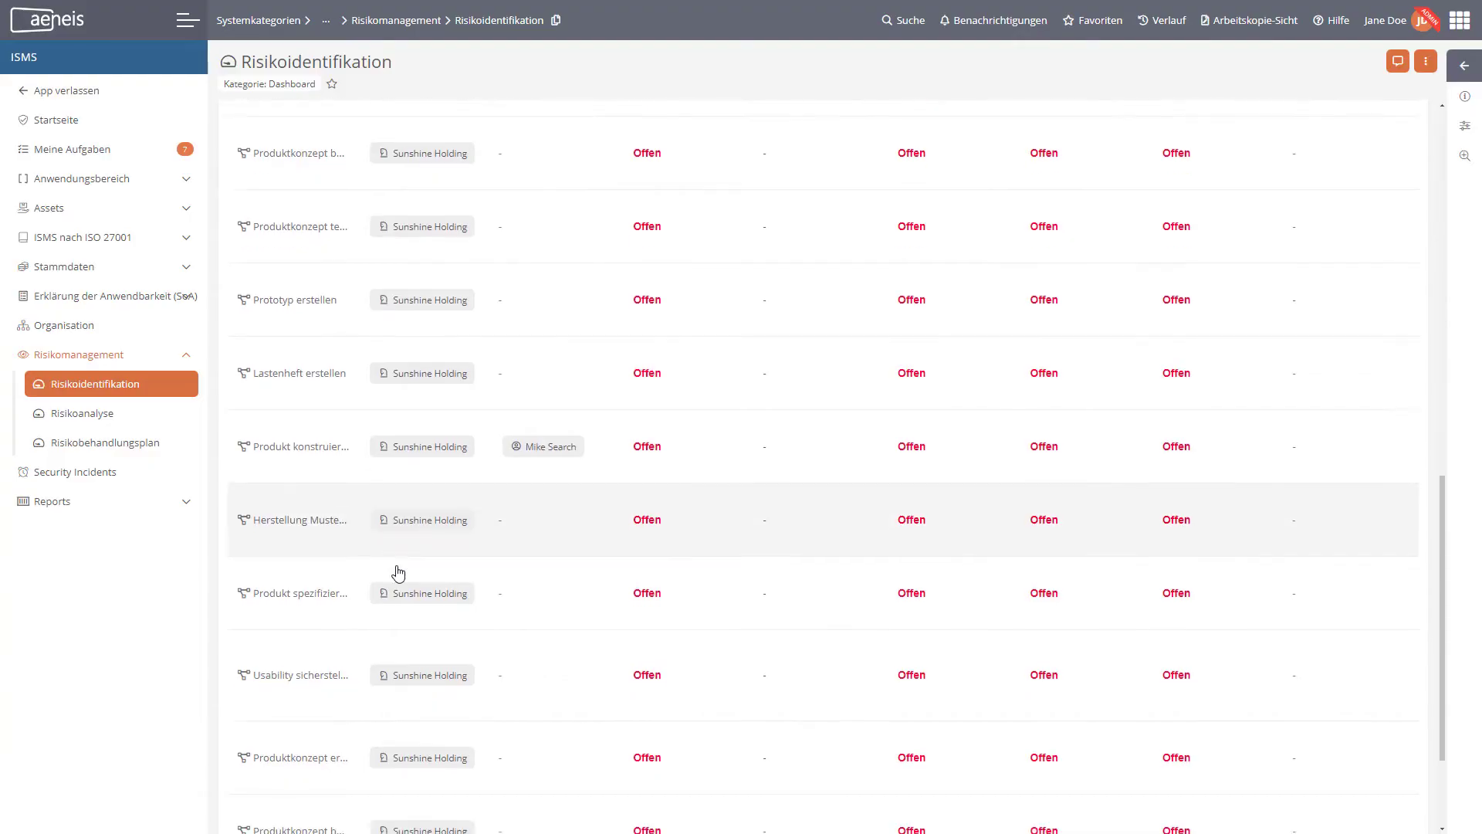
{"action": "left_click", "coordinate": [339, 791]}
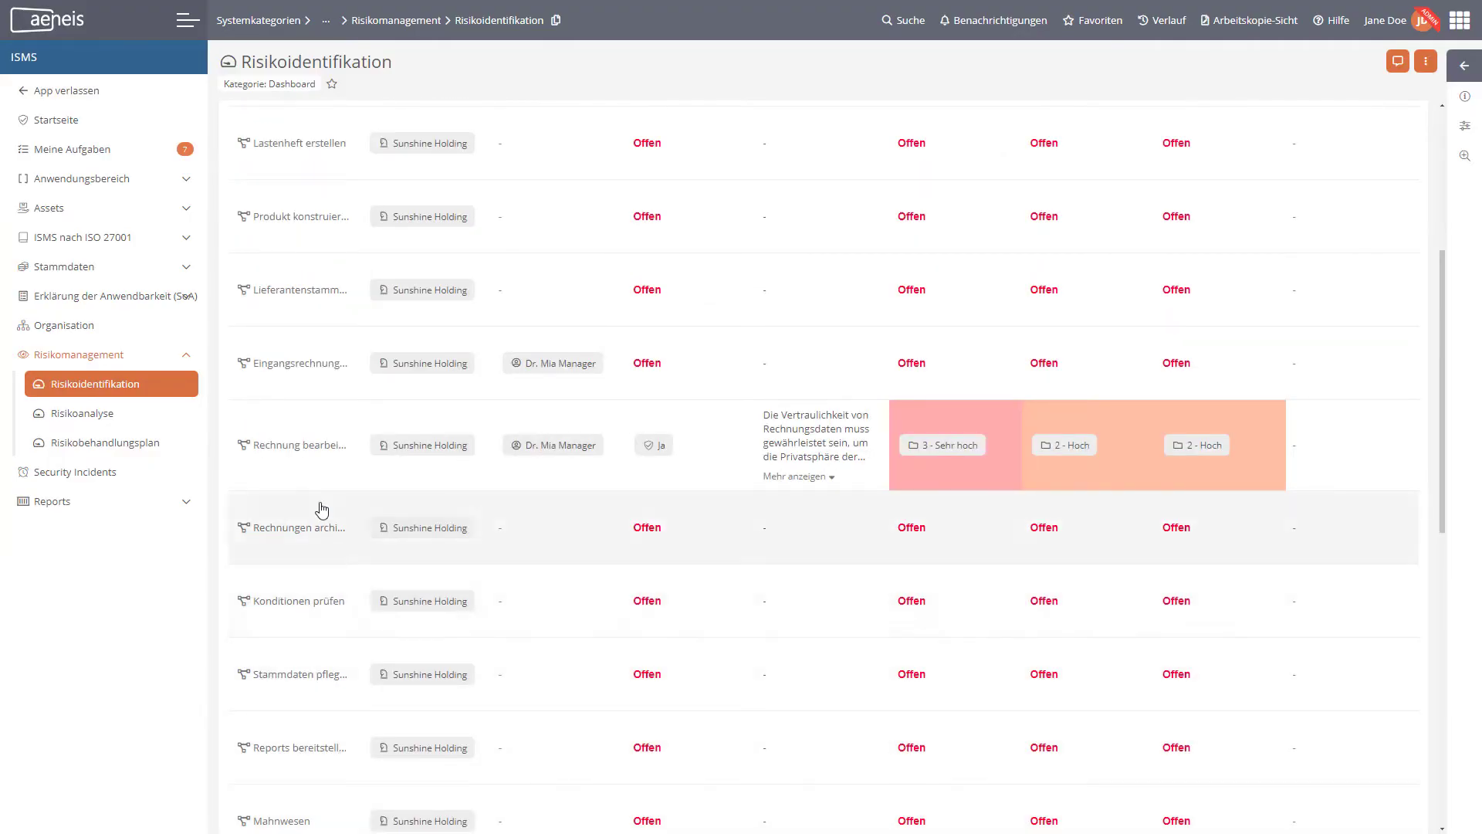
{"action": "left_click", "coordinate": [308, 455]}
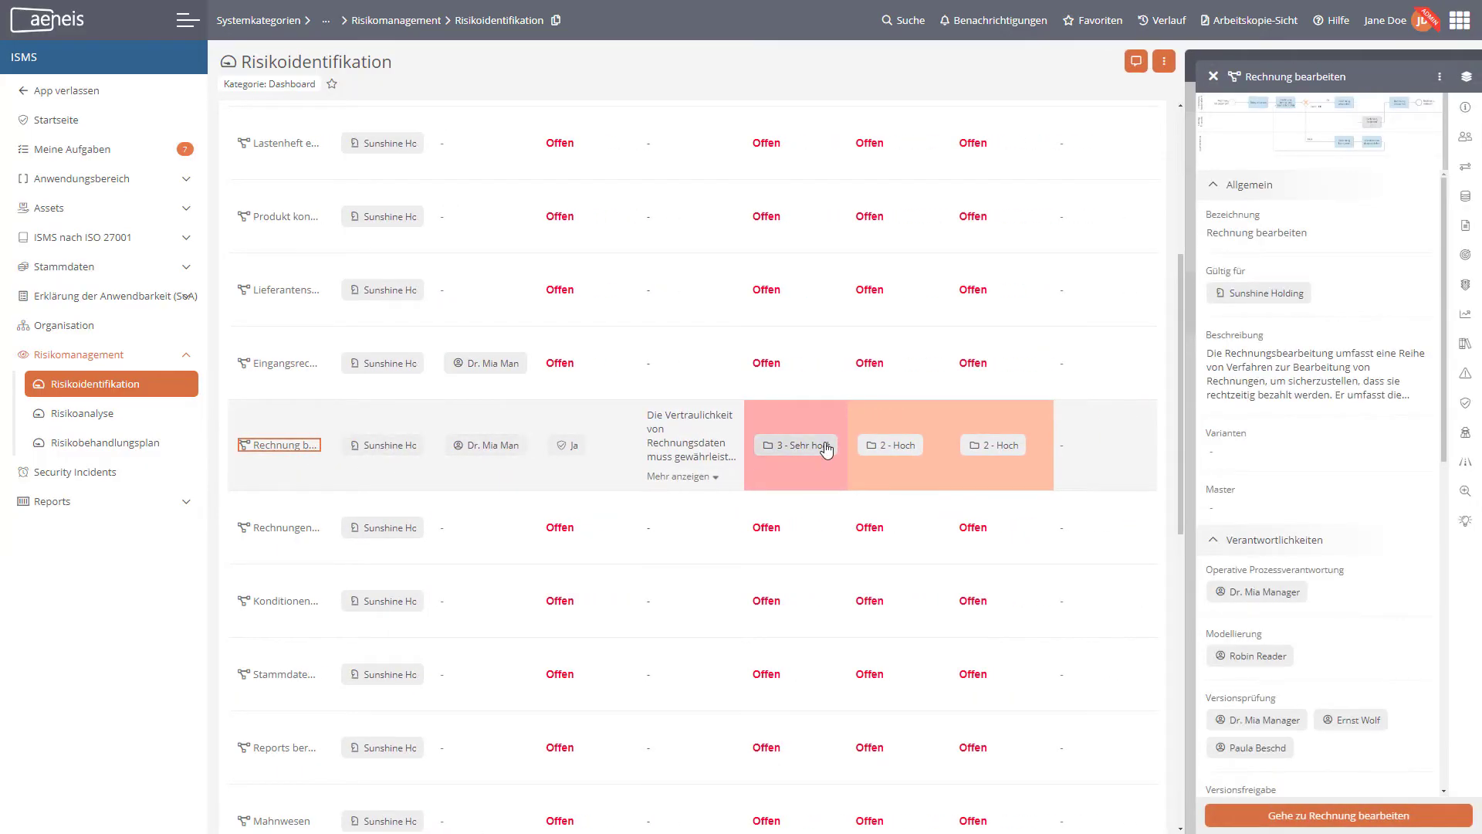
- Assign SAP ERP (Gültig für: Sunshine Holding) as IT-System of the process Rechnung bearbeiten and save the entry
{"action": "scroll", "coordinate": [1297, 431], "scroll_direction": "down", "scroll_amount": 10}
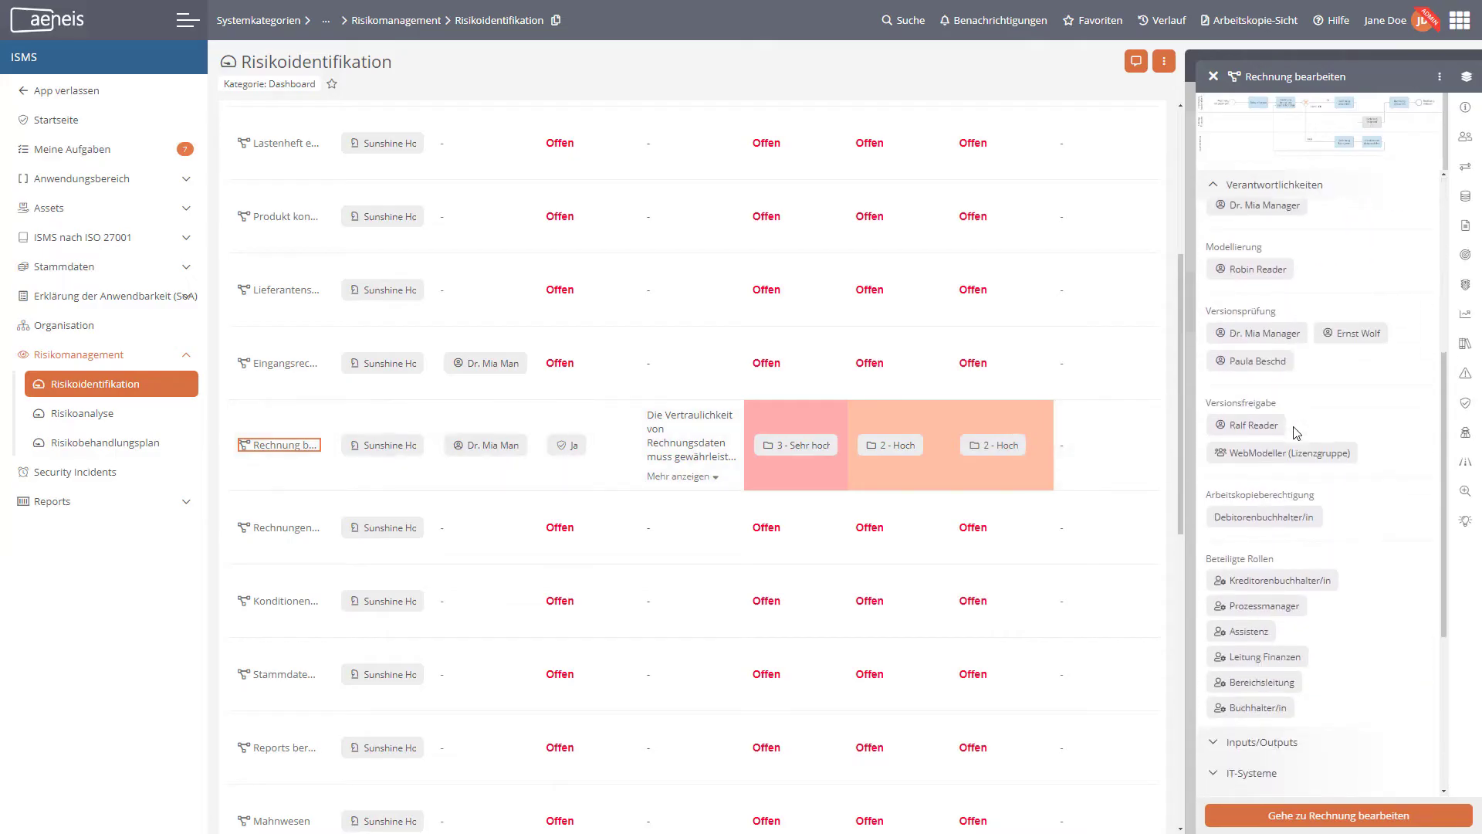
{"action": "left_click", "coordinate": [1215, 446]}
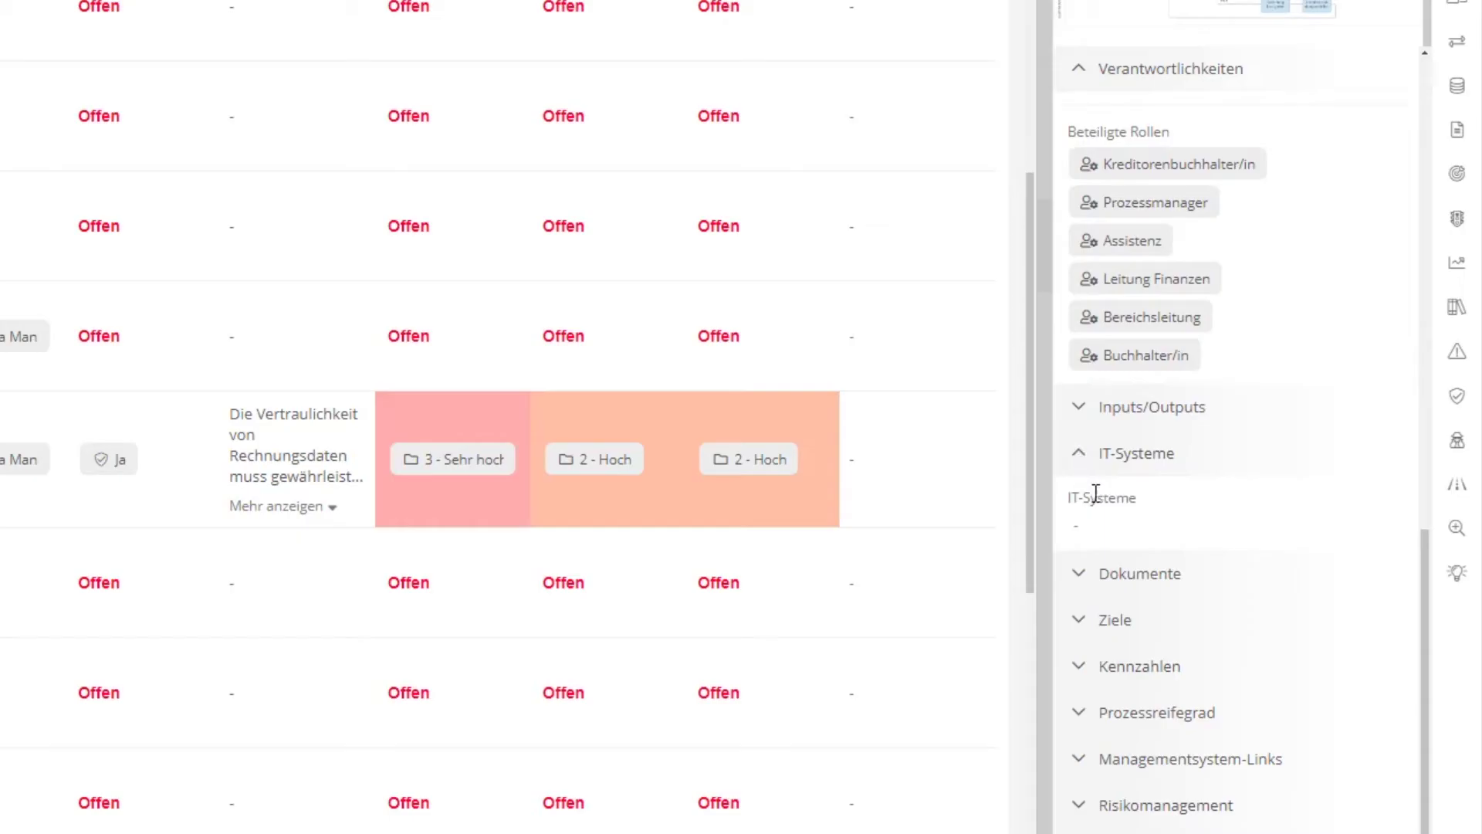
{"action": "left_click", "coordinate": [1097, 521]}
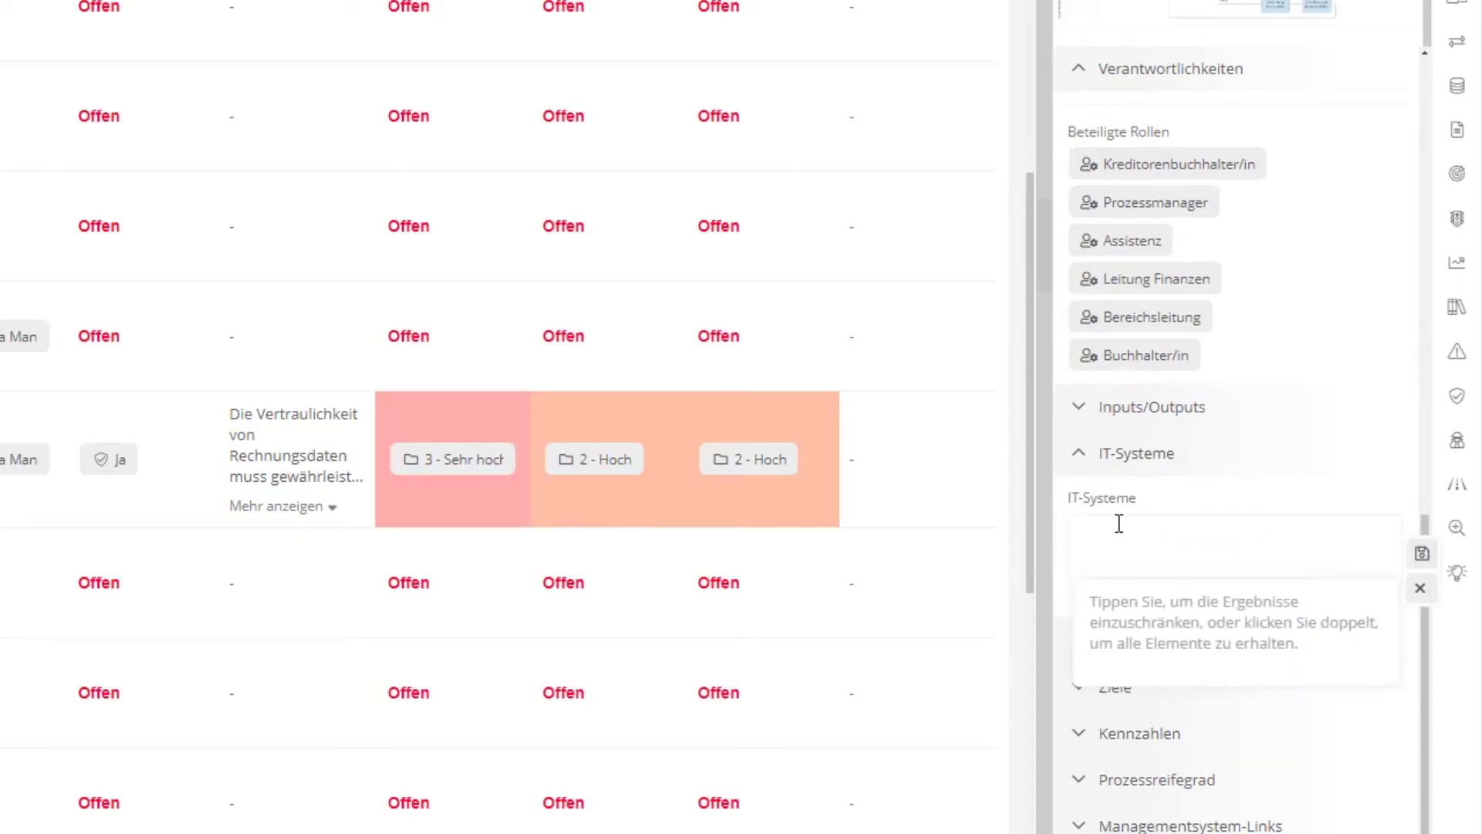
{"action": "type", "text": "SAP ERP"}
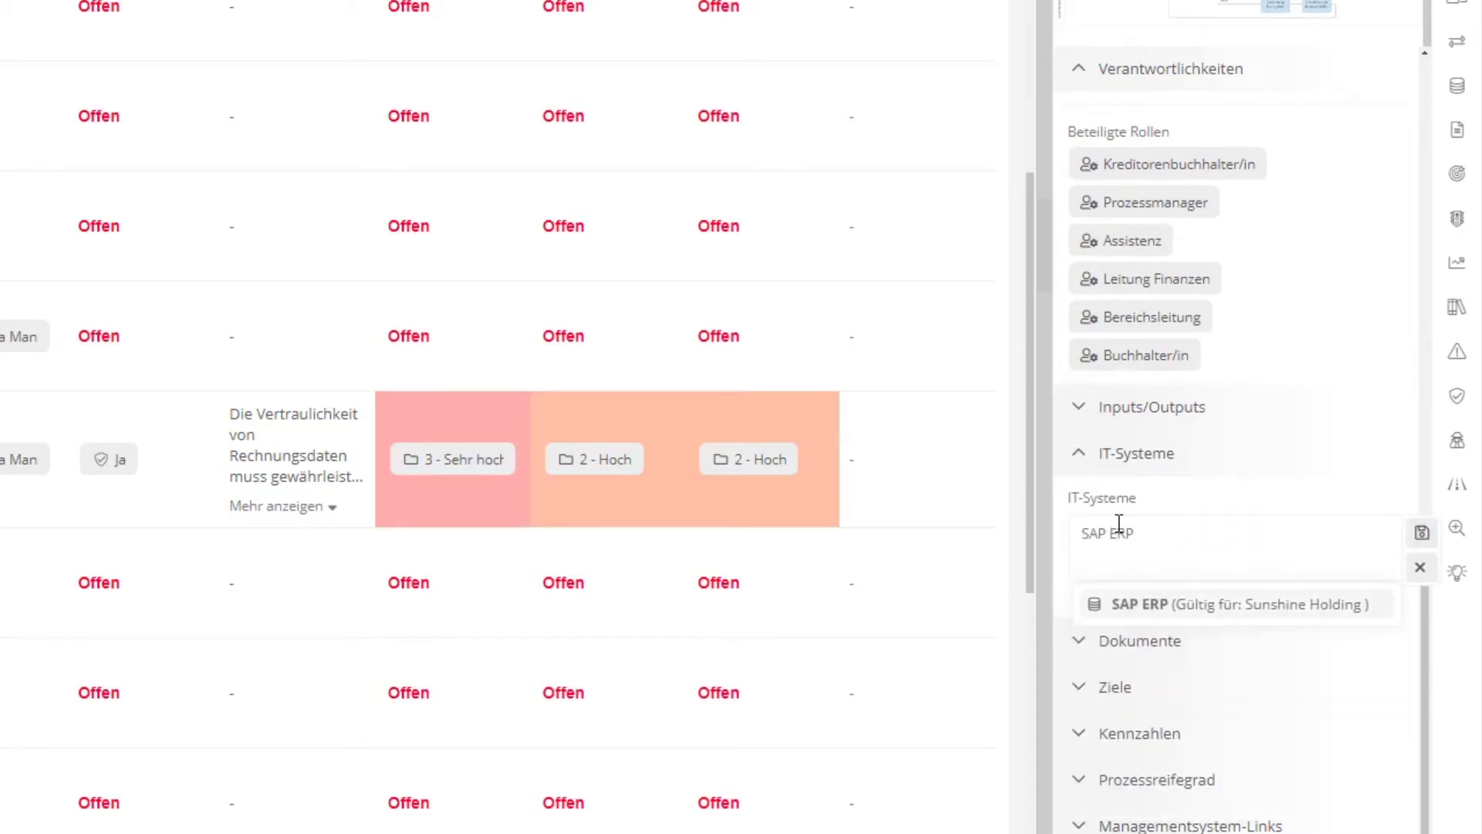
{"action": "left_click", "coordinate": [1133, 606]}
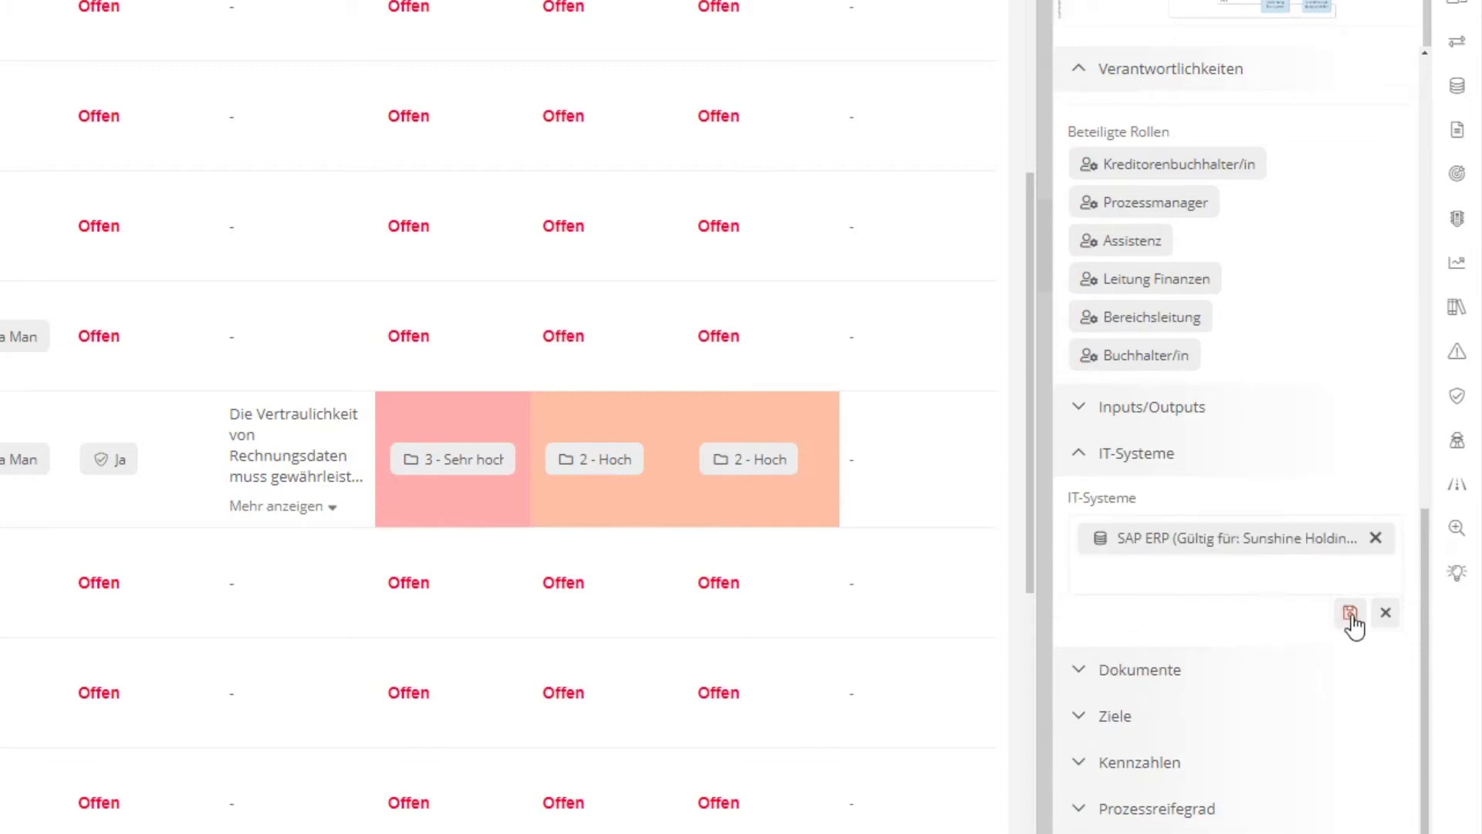
{"action": "left_click", "coordinate": [1351, 613]}
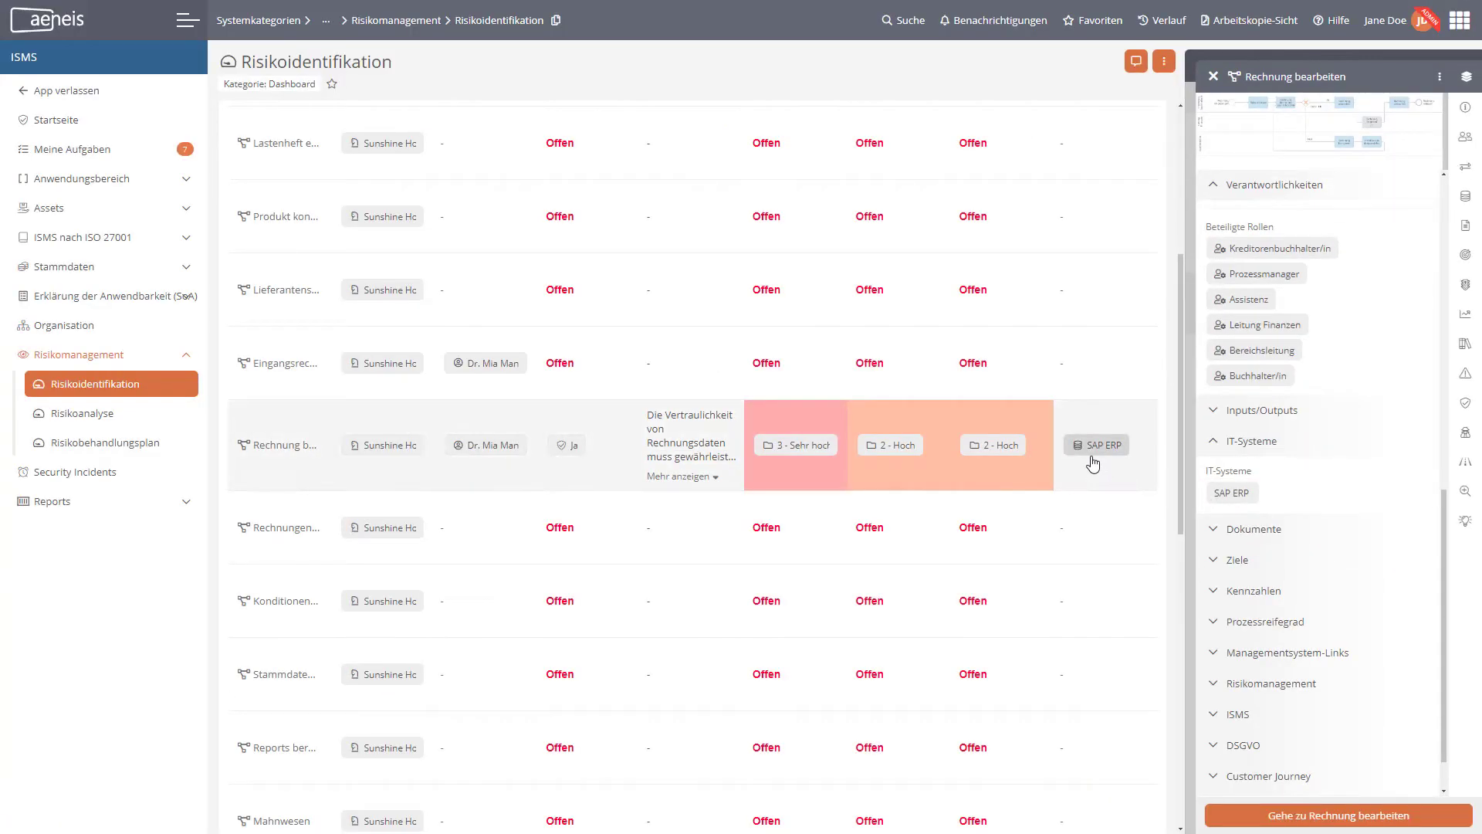
- Switch to Schritt 2: Risikoanalyse and begin creating an ISMS-Risiko for the asset SAP ERP
{"action": "scroll", "coordinate": [1072, 415], "scroll_direction": "up", "scroll_amount": 4}
{"action": "scroll", "coordinate": [1072, 415], "scroll_direction": "up", "scroll_amount": 2}
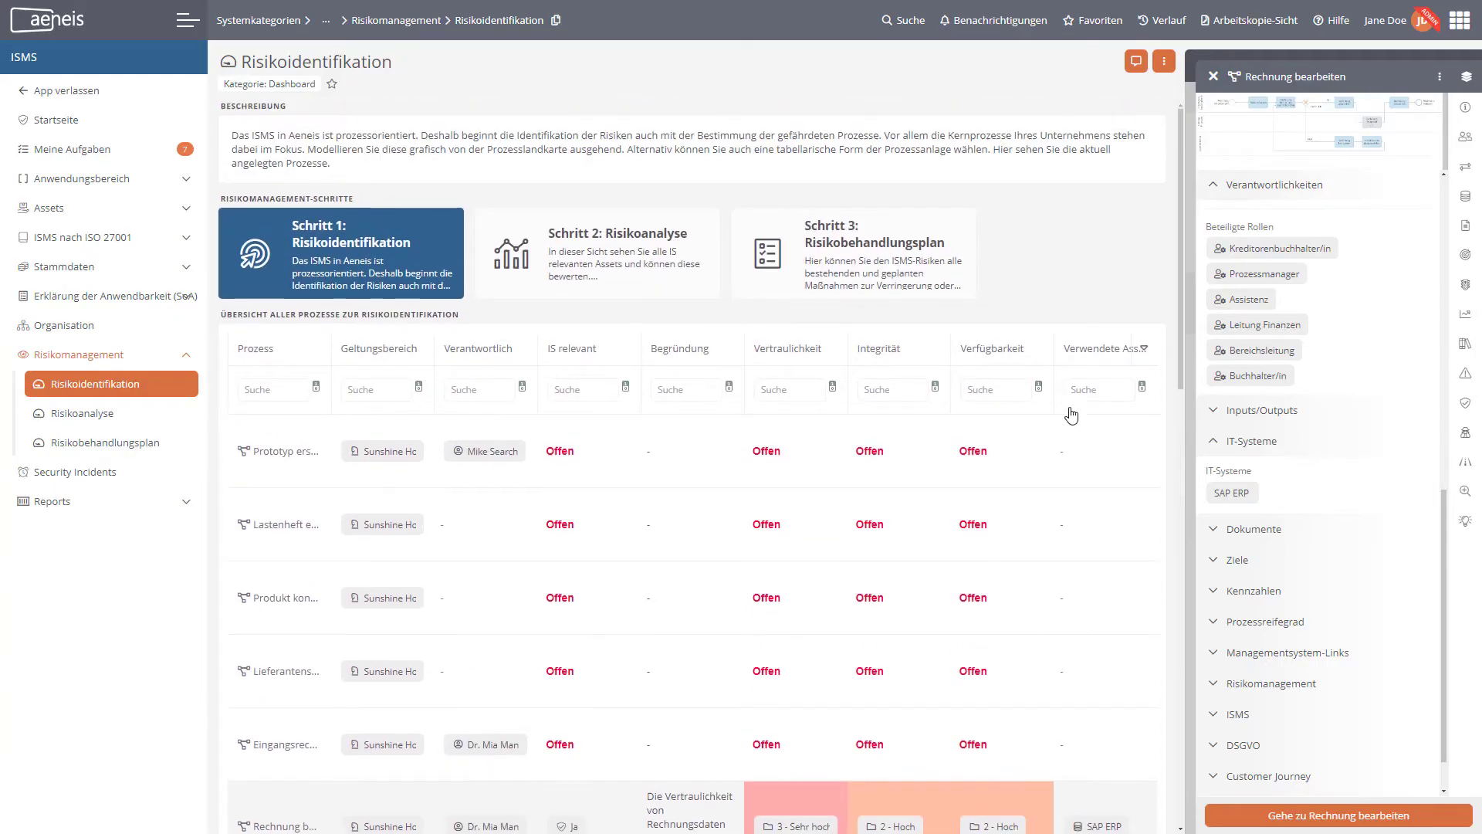
{"action": "left_click", "coordinate": [698, 292]}
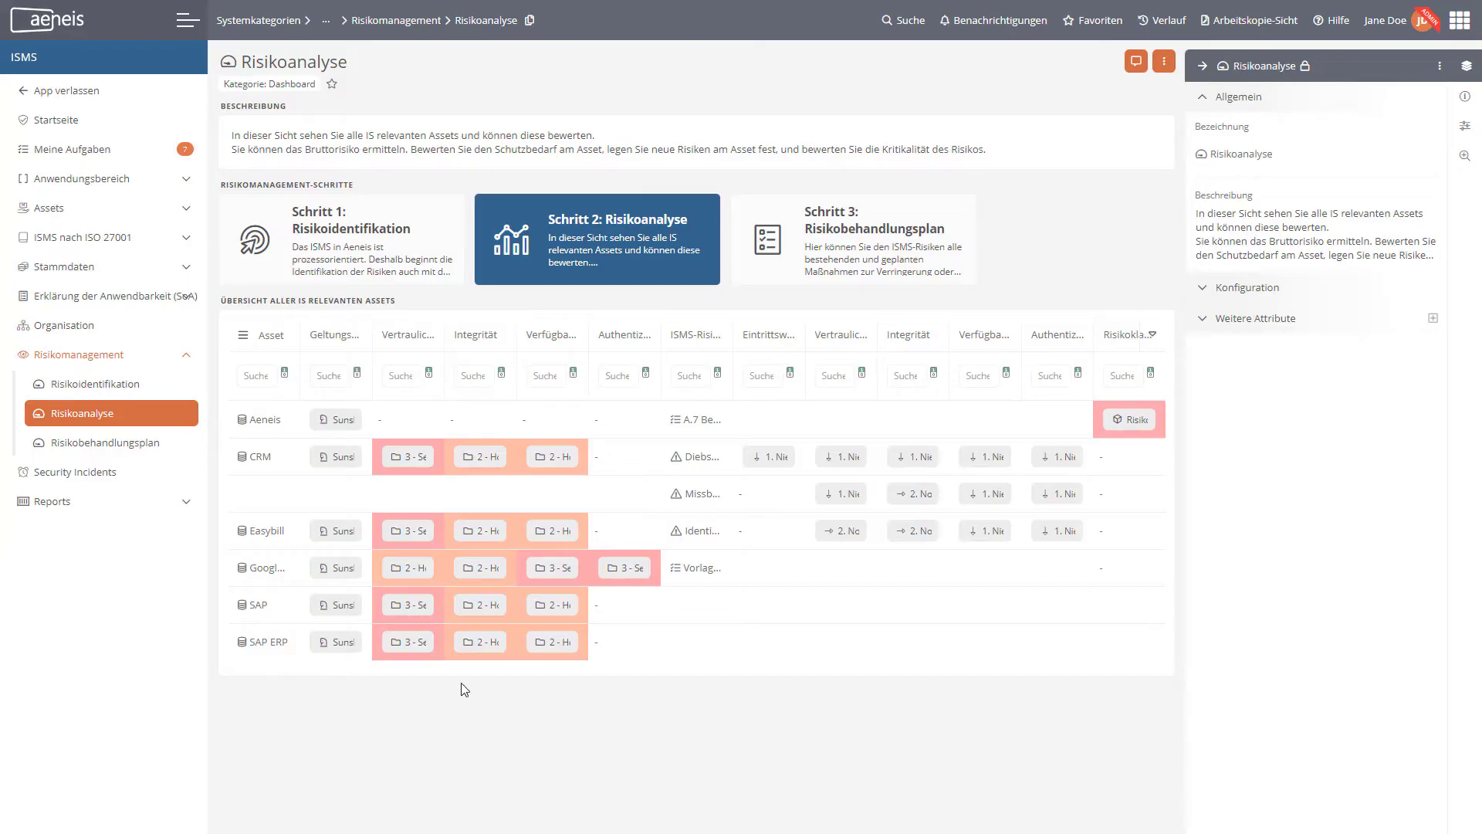
{"action": "left_click", "coordinate": [268, 643]}
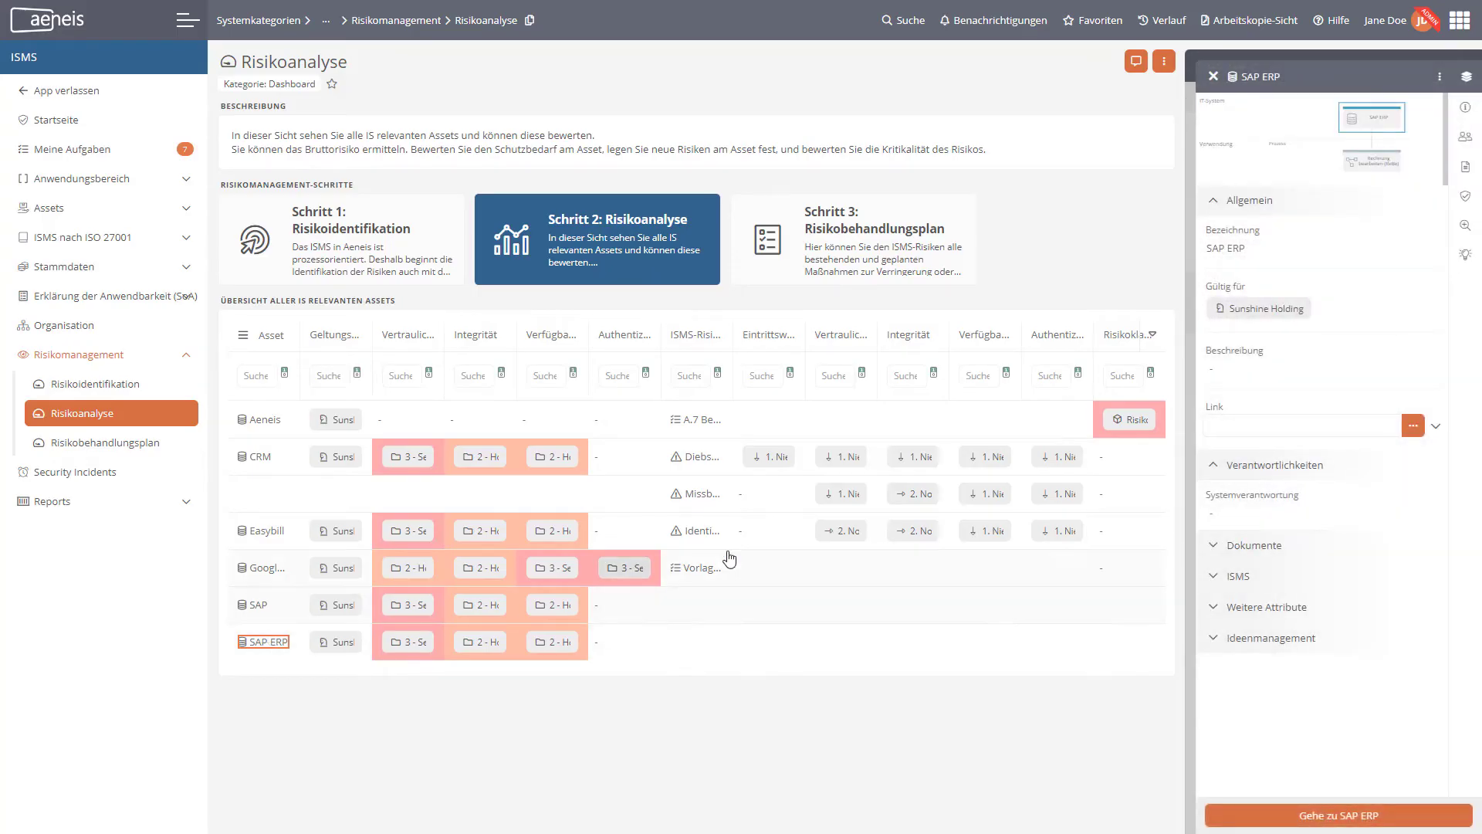
{"action": "left_click", "coordinate": [1440, 80]}
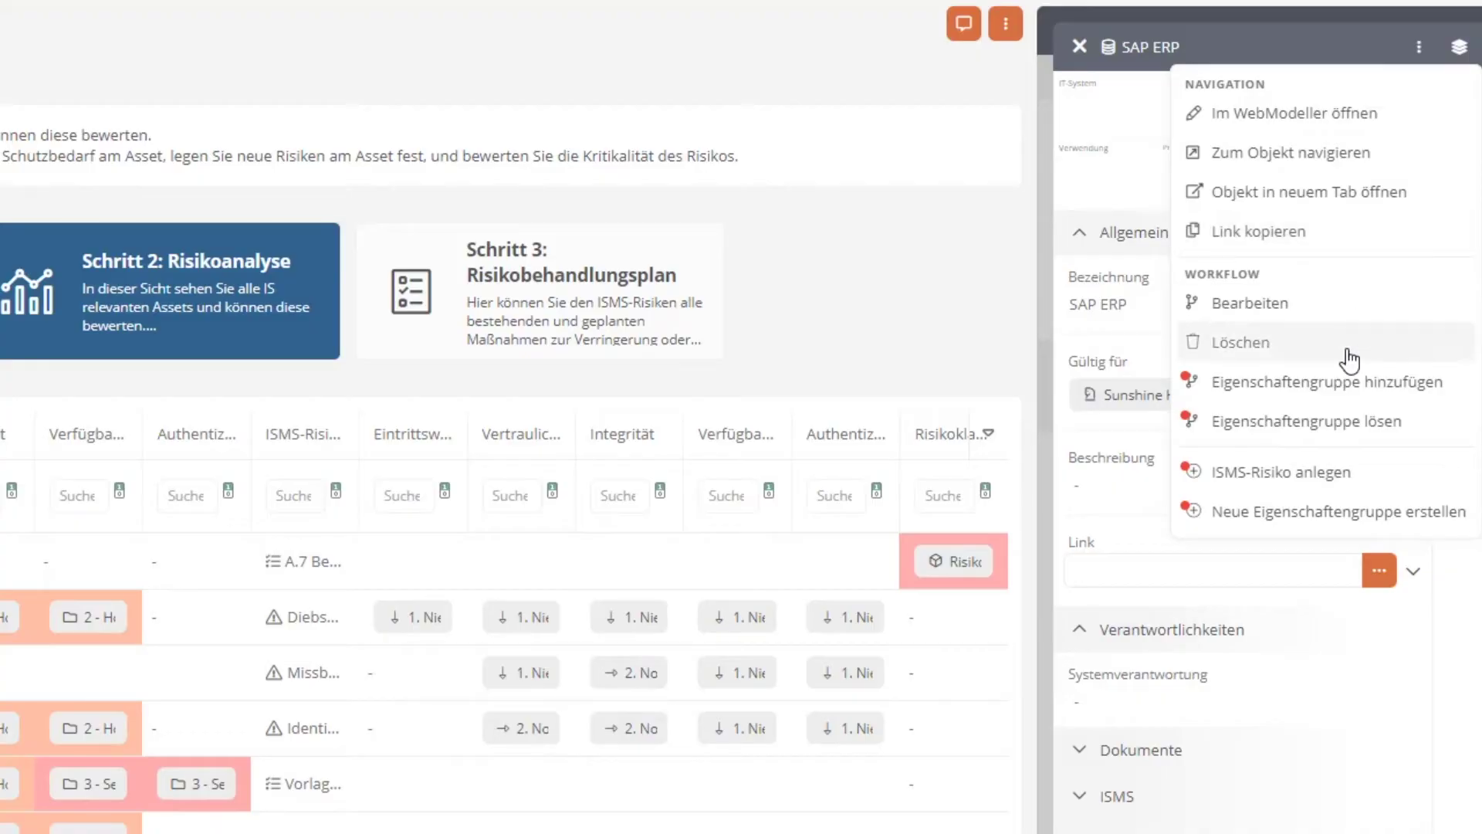
{"action": "left_click", "coordinate": [1372, 475]}
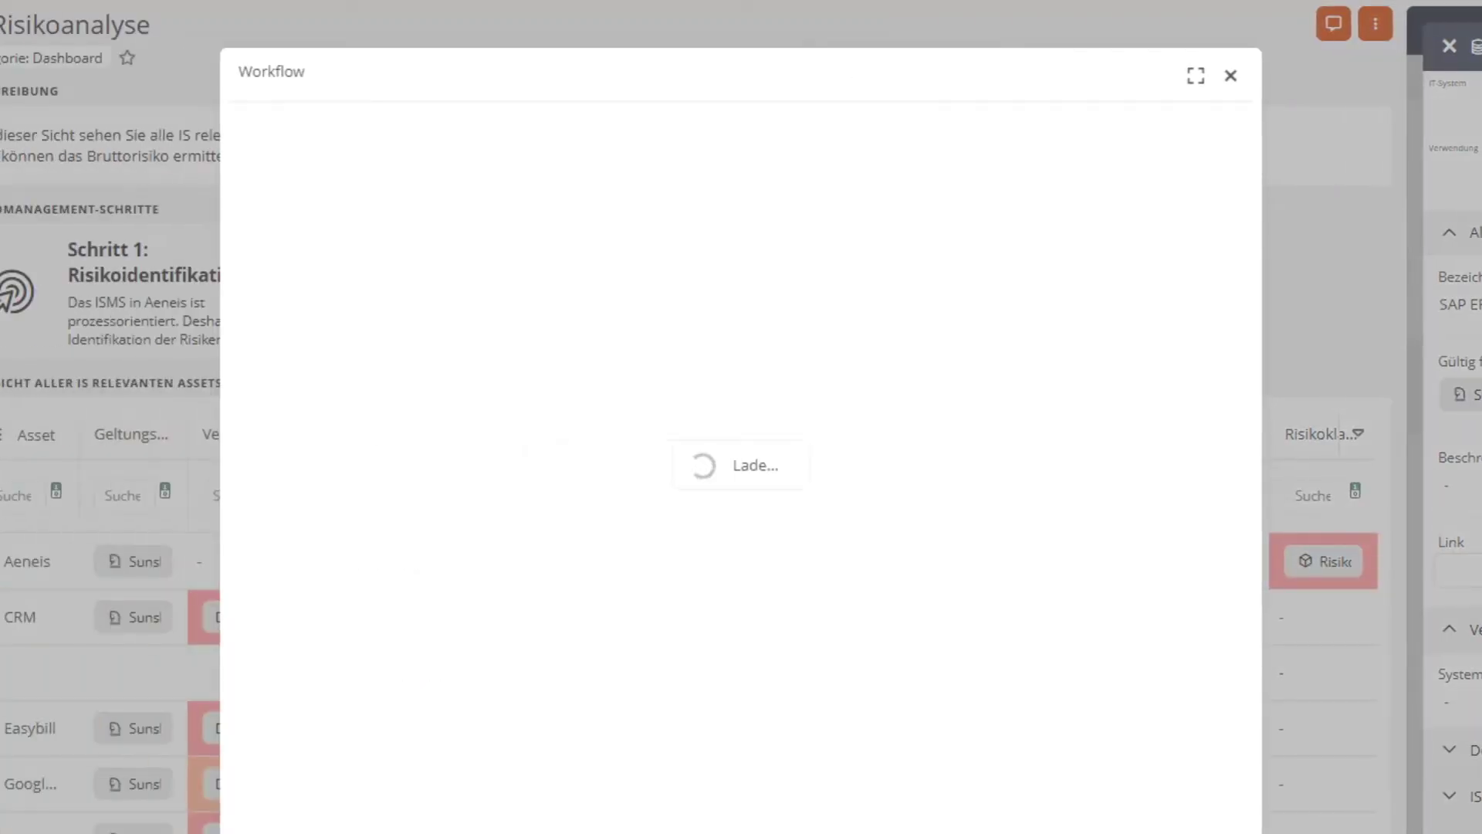
- Name the risk "Unautorisierter Zugriff" and assign the Gefährdungsszenario Offenlegung schützenswerter Informationen (G 0.19.)
{"action": "left_click", "coordinate": [980, 207]}
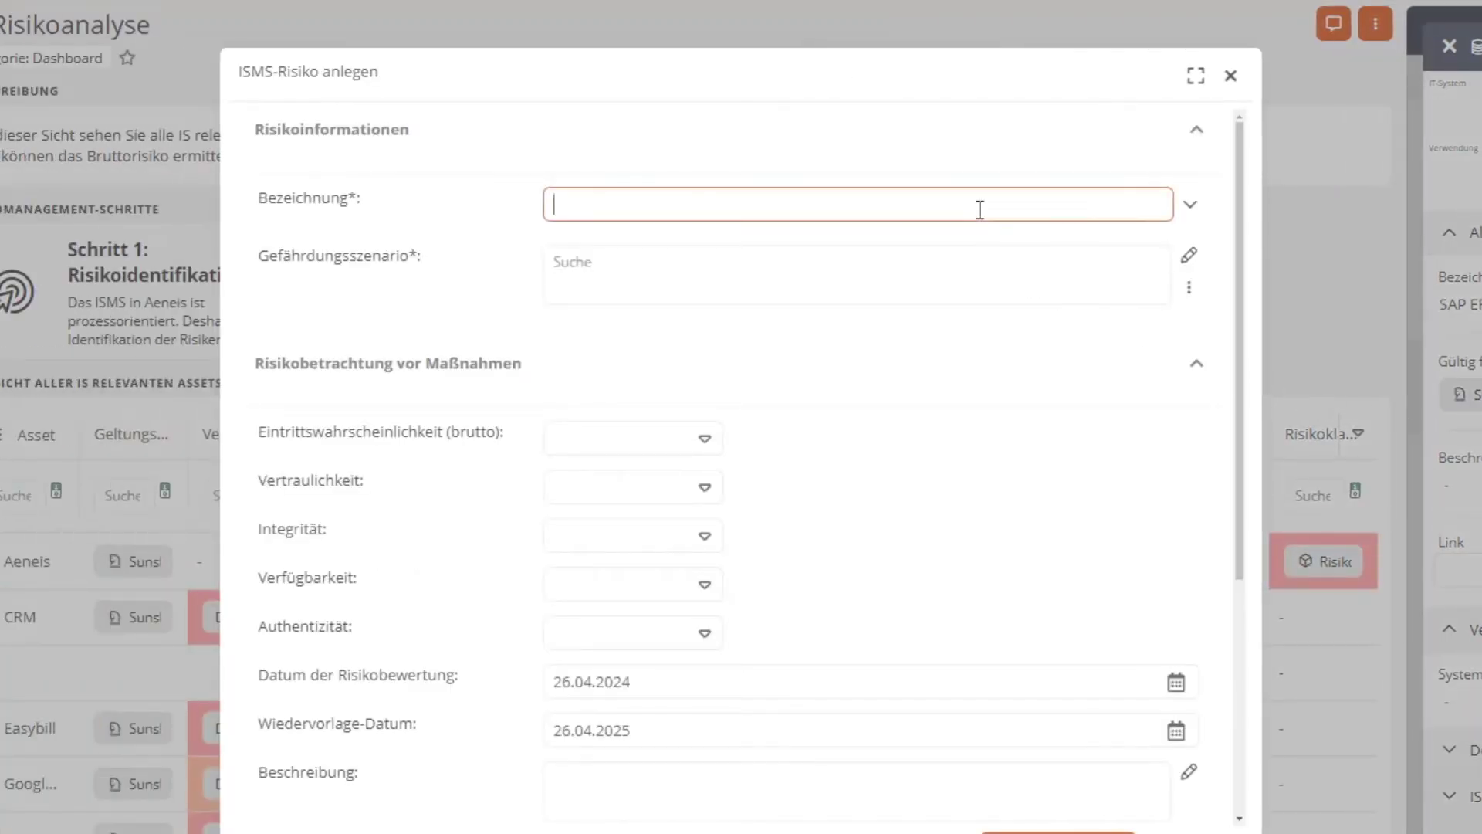
{"action": "type", "text": "Unautorisierter Zugriff"}
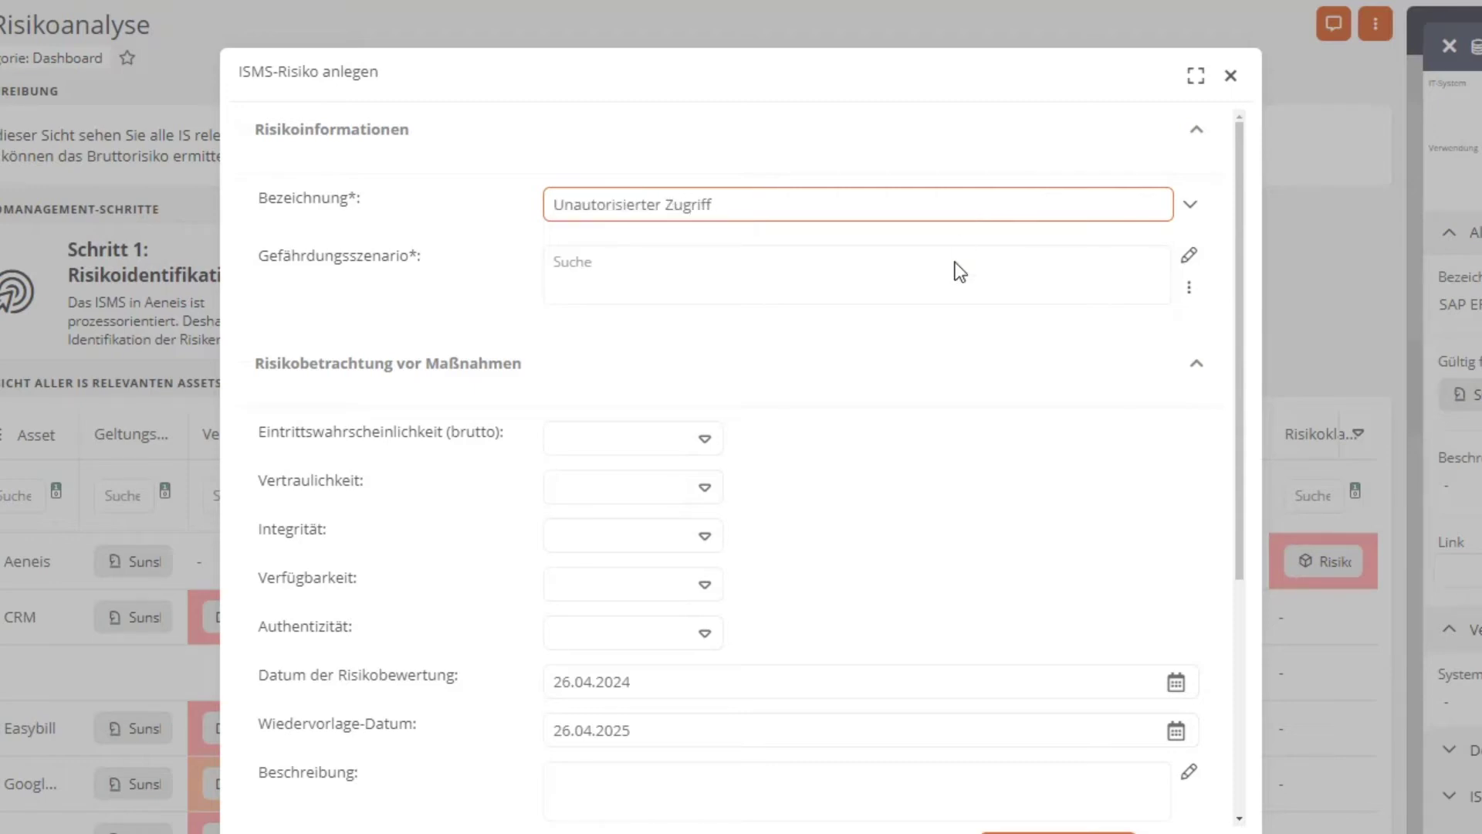
{"action": "left_click", "coordinate": [956, 263]}
{"action": "type", "text": "Offenlegung"}
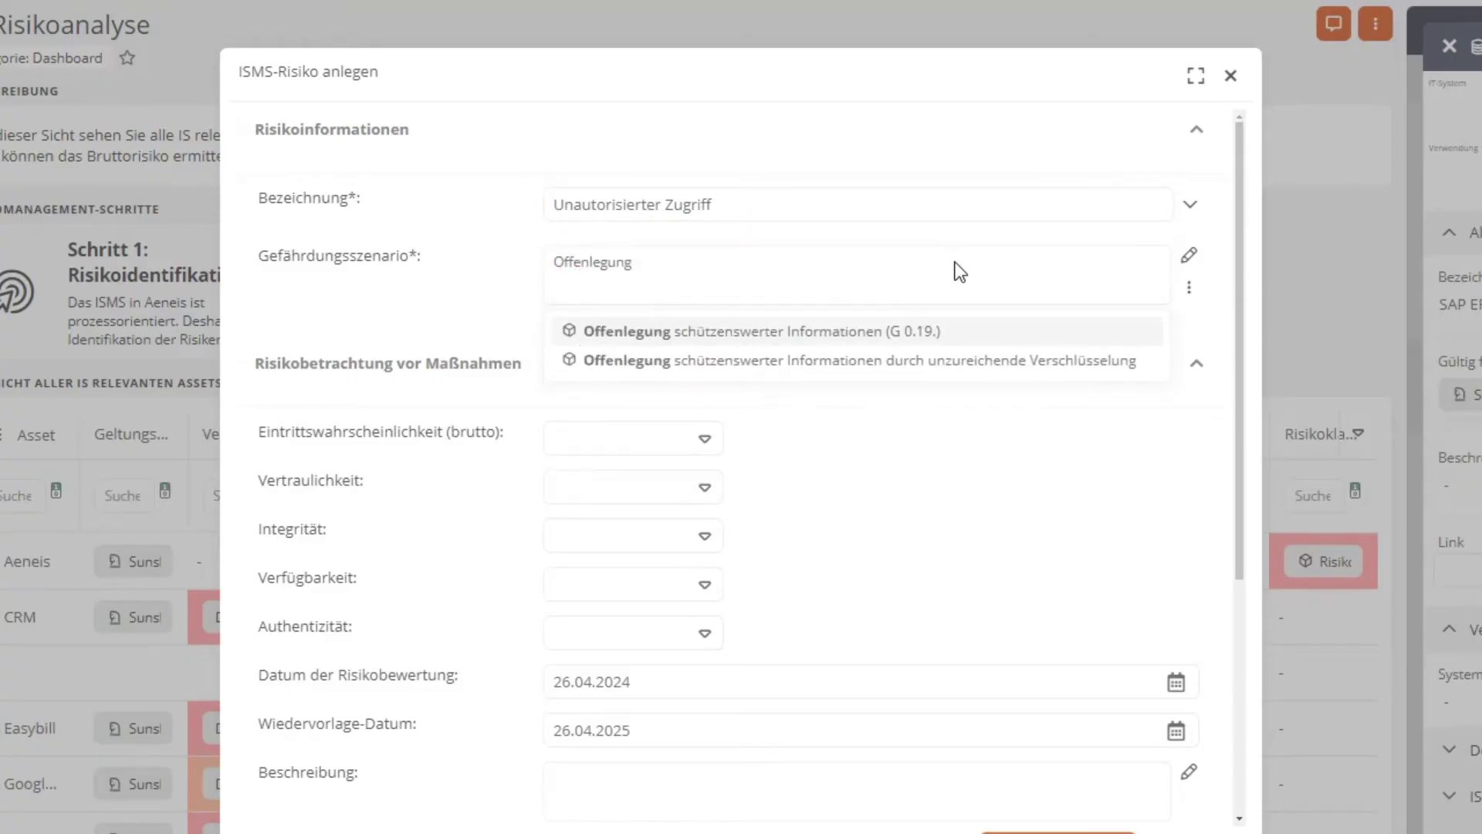
{"action": "left_click", "coordinate": [936, 337]}
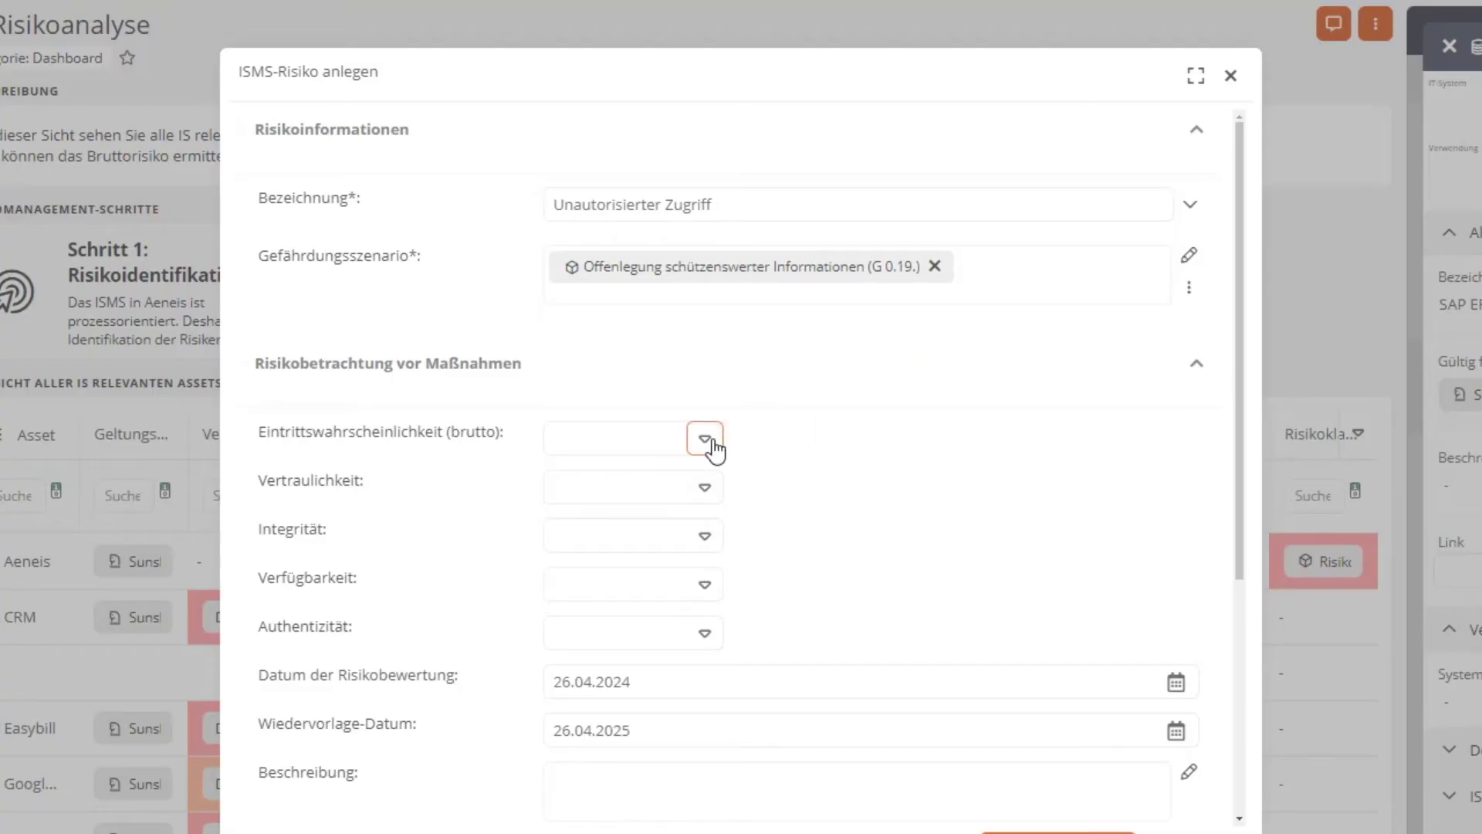
- Set Eintrittswahrscheinlichkeit (brutto) to 3. Hoch, Vertraulichkeit to 4. Sehr Hoch, Integrität and Verfügbarkeit to 3. Hoch, and Authentizität to 4. Sehr Hoch
{"action": "left_click", "coordinate": [705, 440]}
{"action": "left_click", "coordinate": [679, 561]}
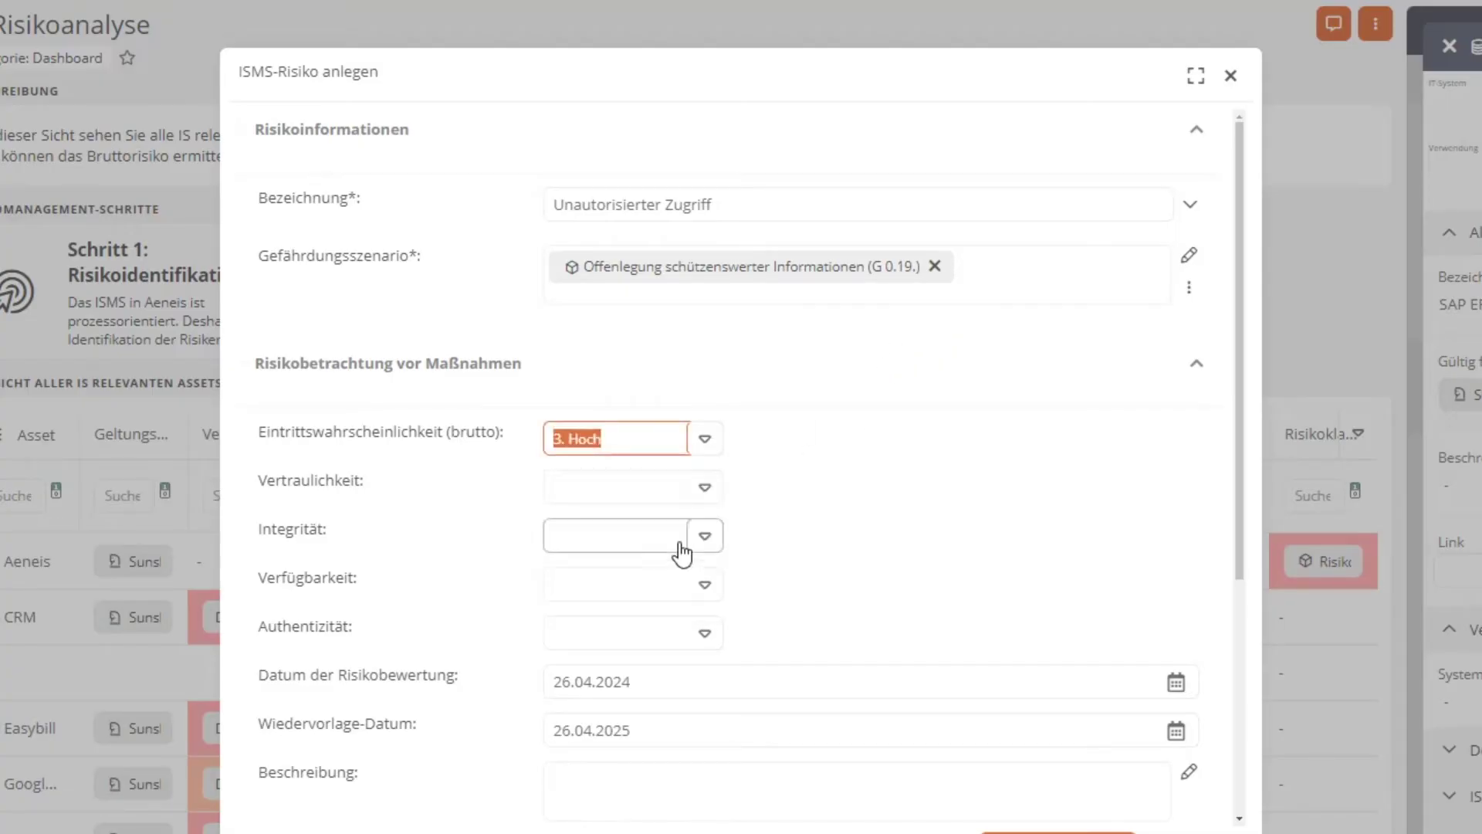
{"action": "left_click", "coordinate": [705, 487]}
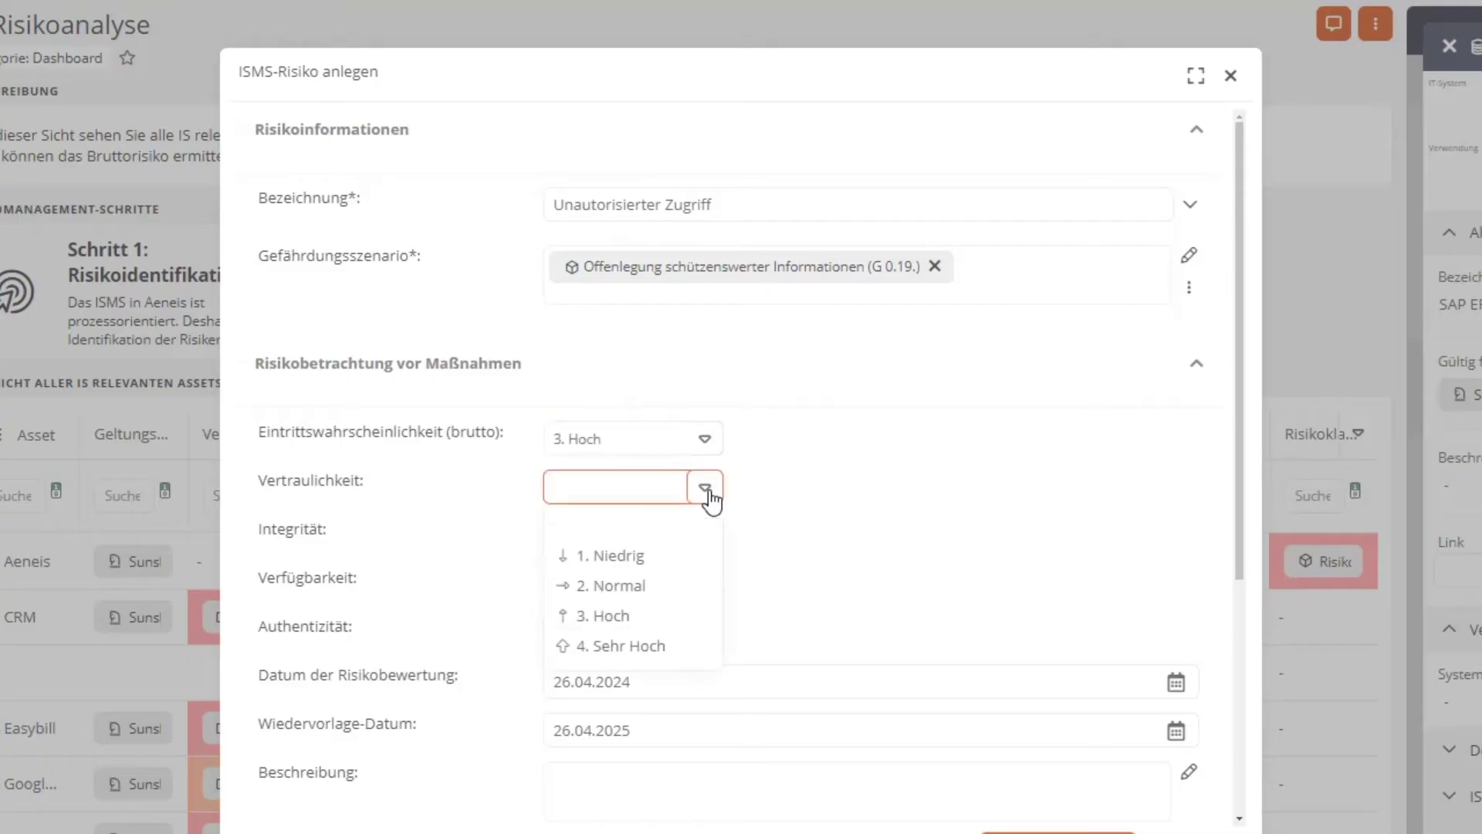
{"action": "left_click", "coordinate": [671, 646]}
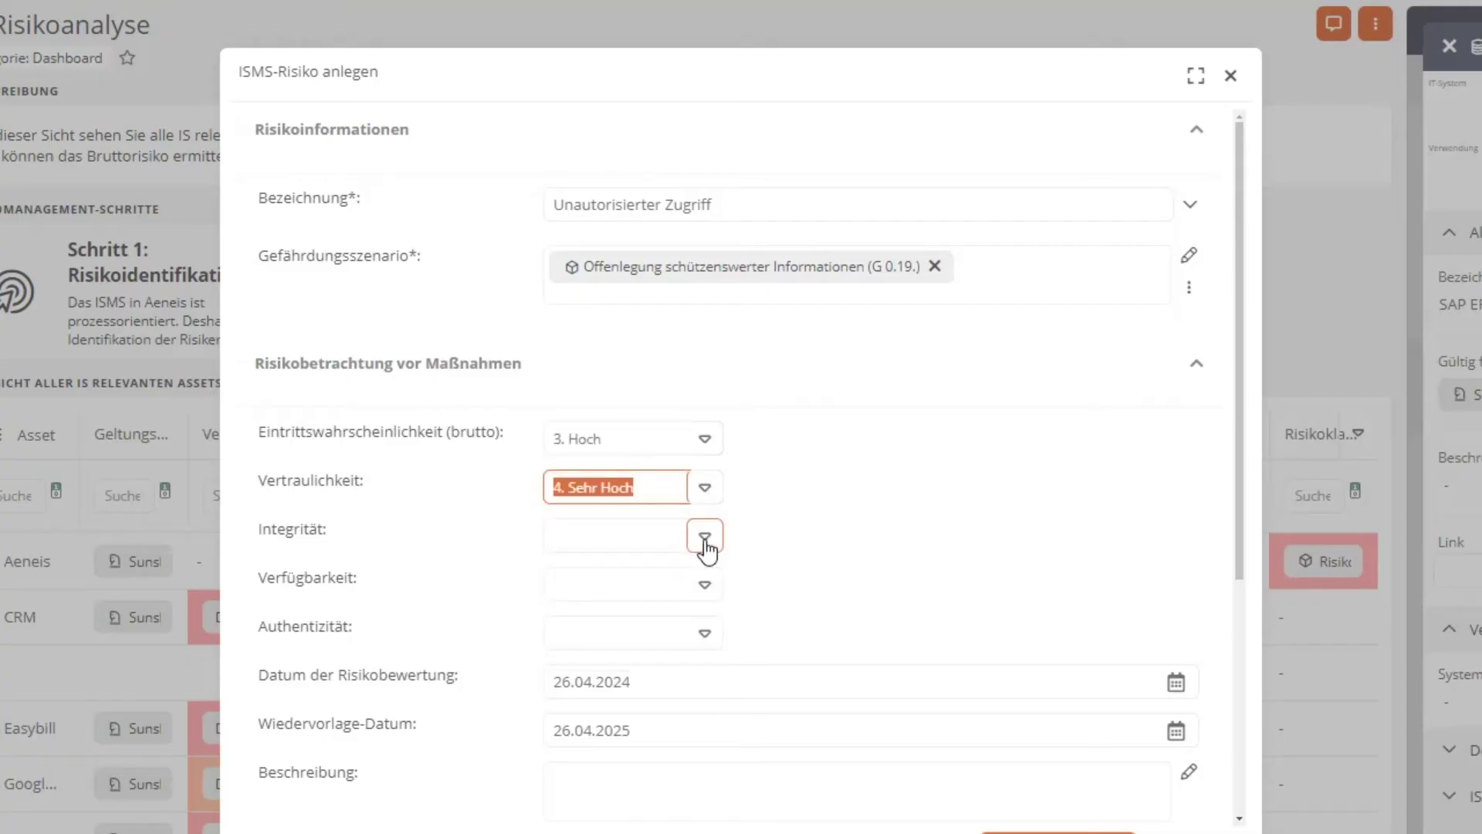
{"action": "left_click", "coordinate": [705, 536]}
{"action": "left_click", "coordinate": [672, 661]}
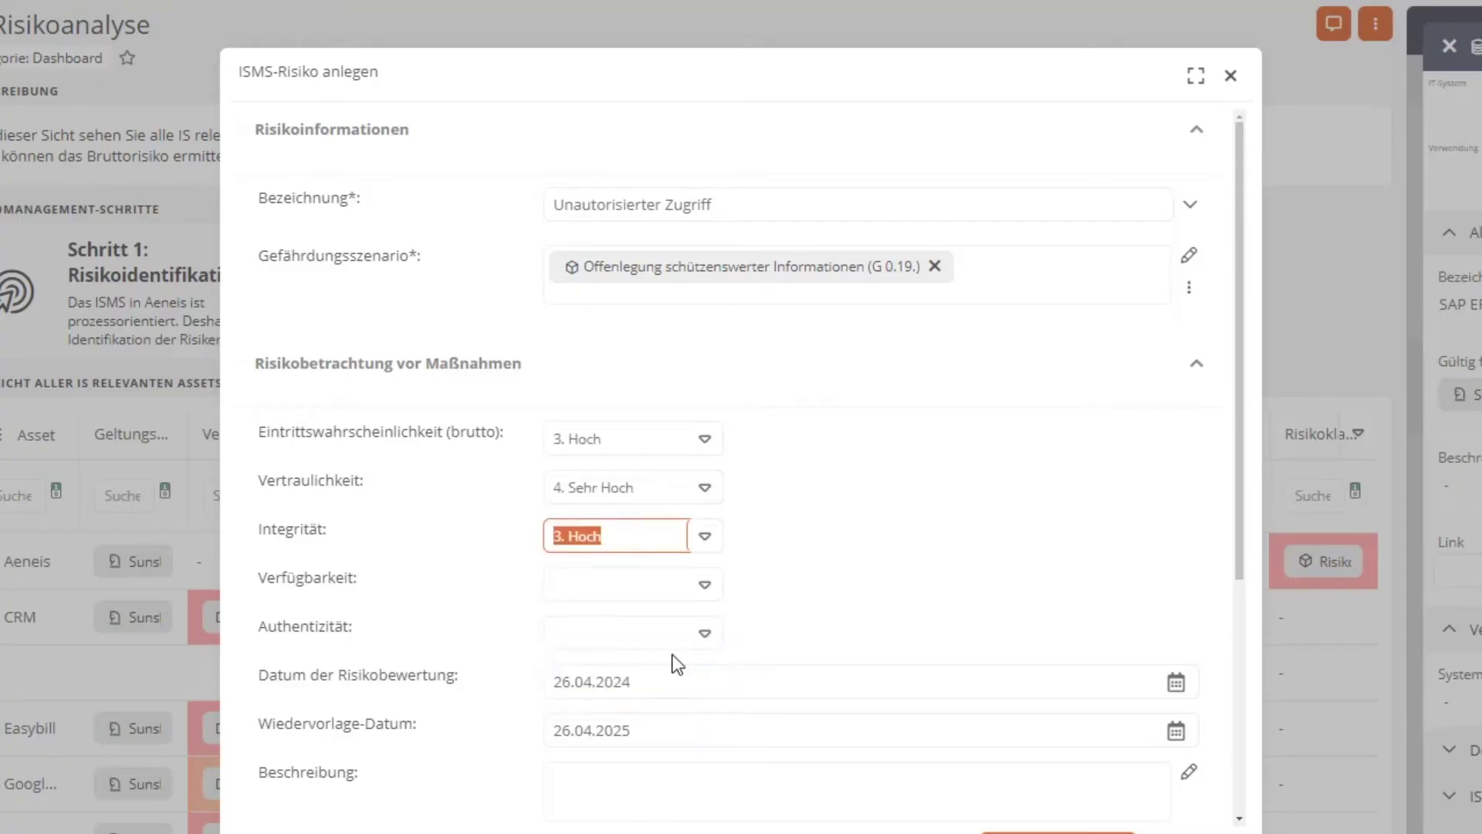
{"action": "left_click", "coordinate": [707, 578]}
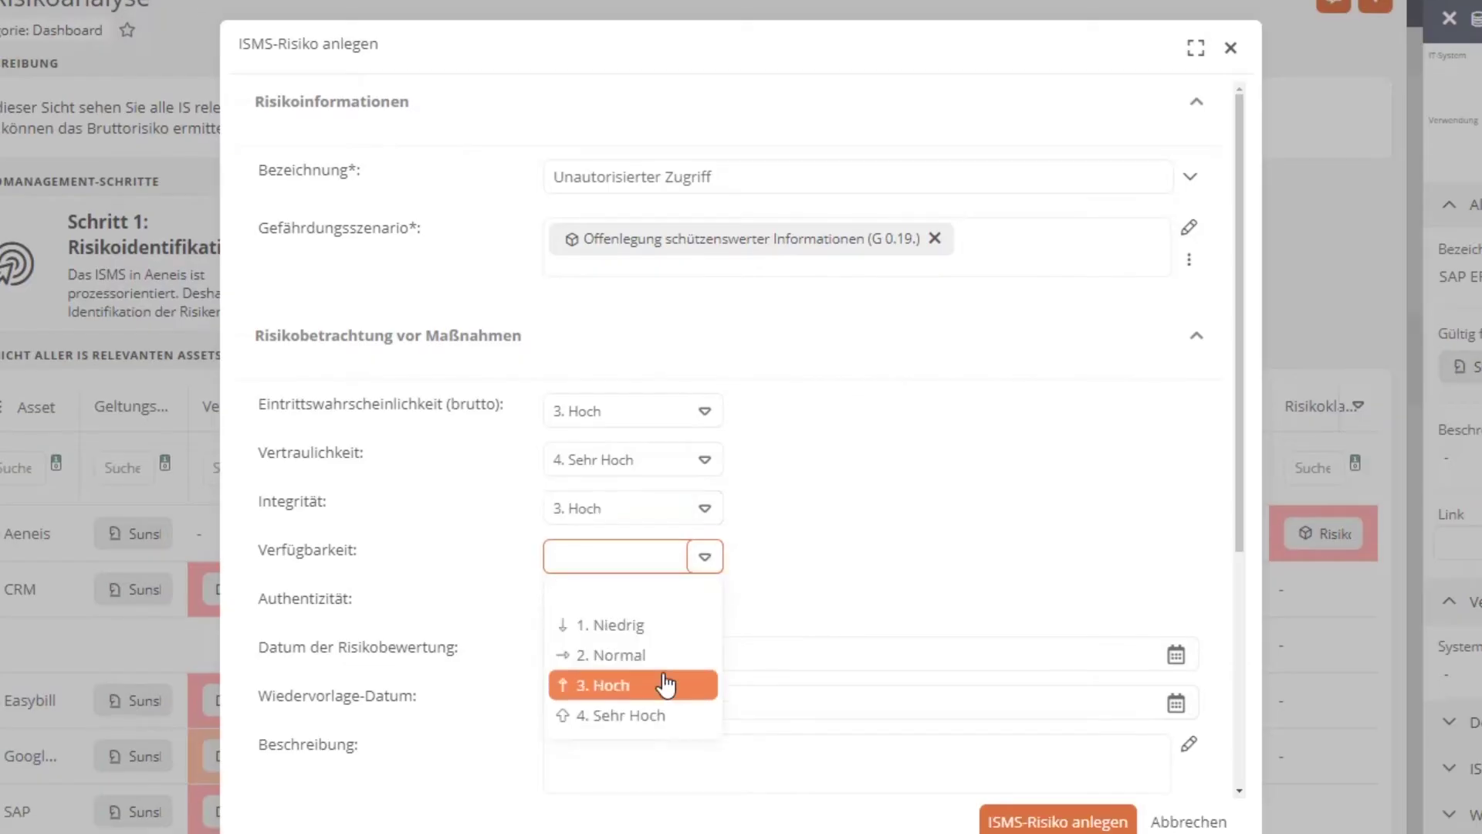
{"action": "left_click", "coordinate": [675, 703]}
{"action": "left_click", "coordinate": [704, 605]}
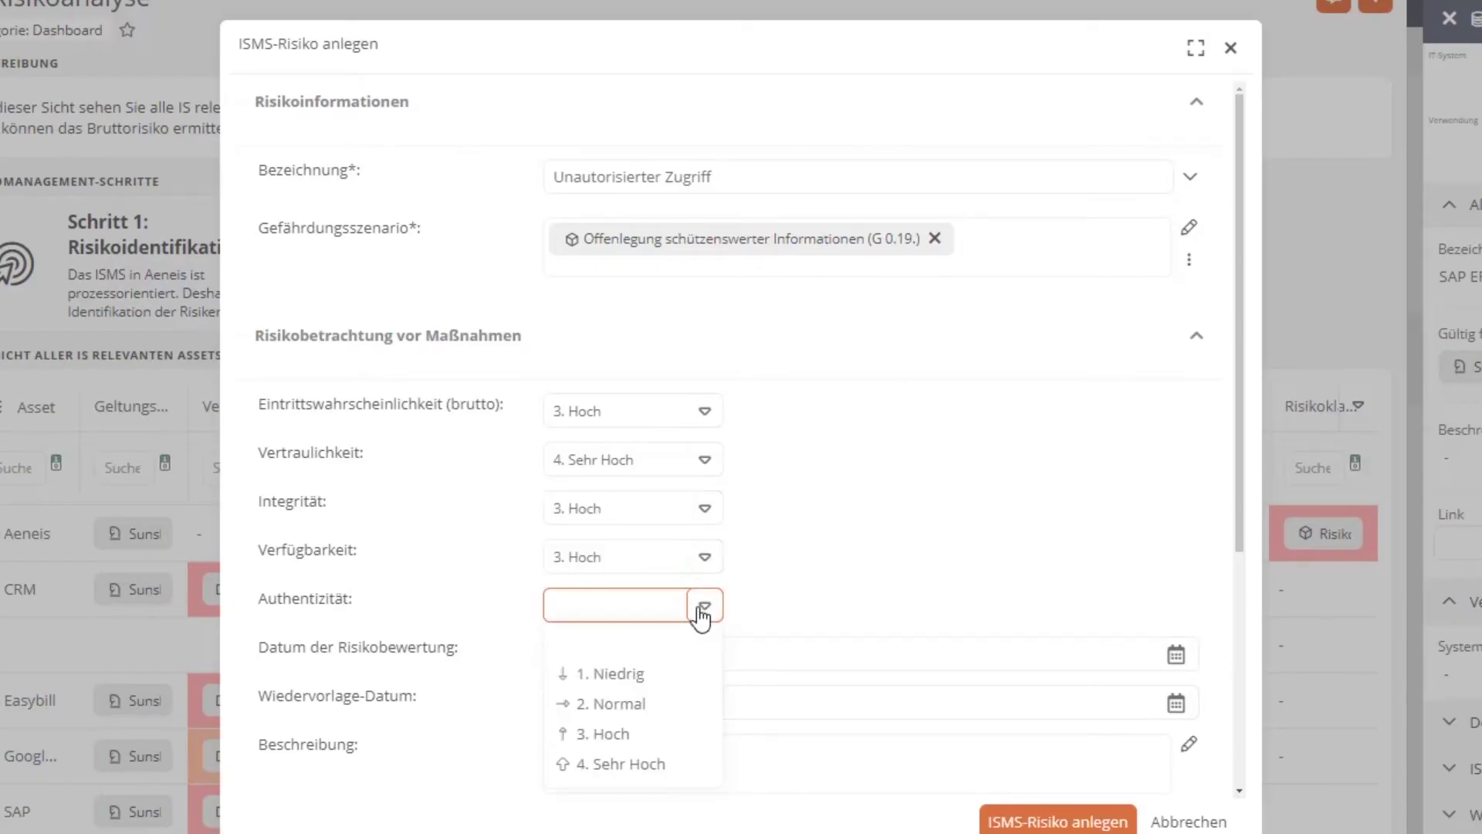
{"action": "left_click", "coordinate": [671, 764]}
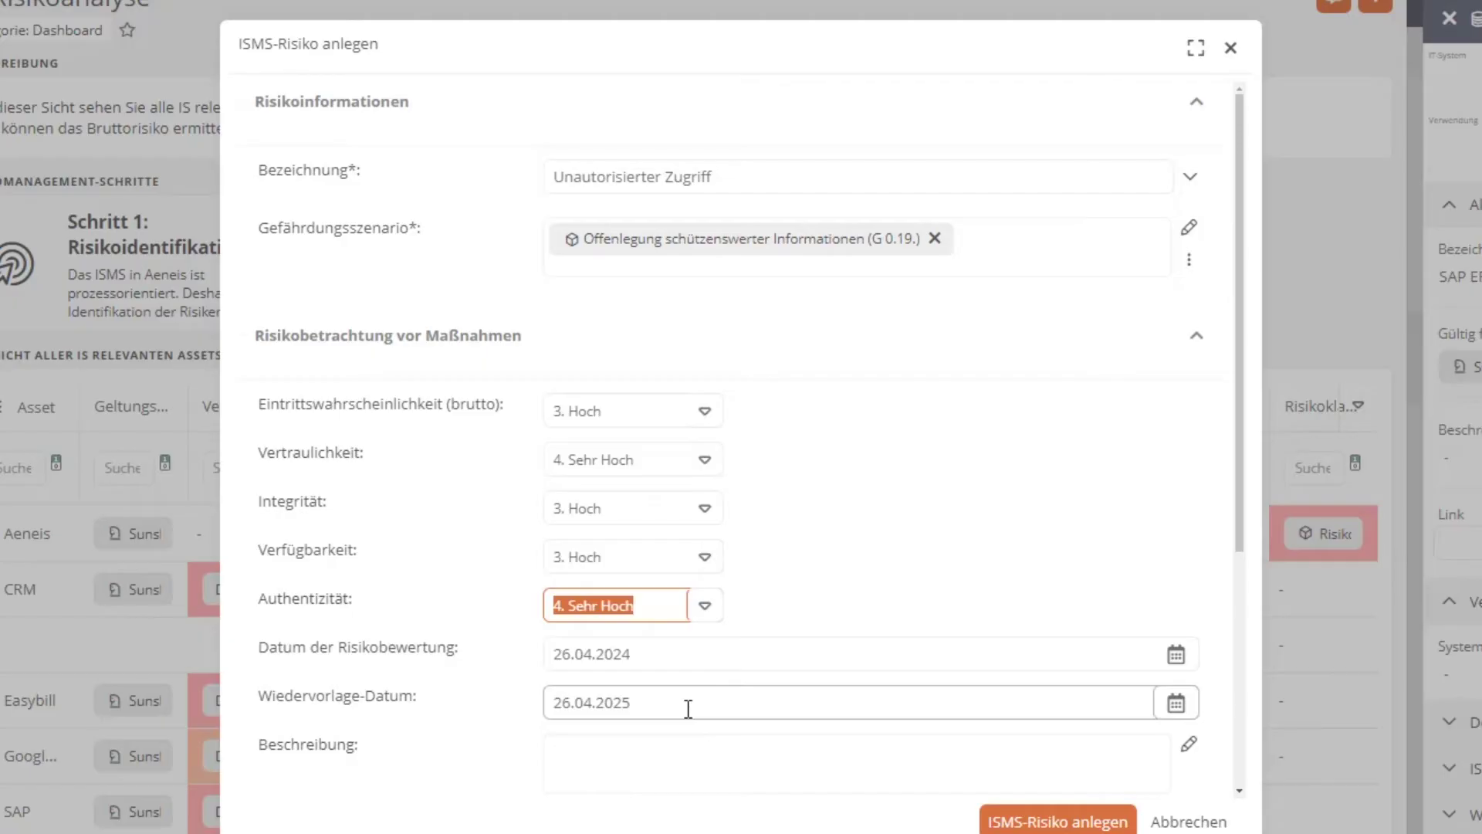
- Enter a Begründung Risikobewertung citing sensitive financial data and missing robust authentication mechanisms, and create the ISMS-Risiko
{"action": "scroll", "coordinate": [687, 706], "scroll_direction": "down", "scroll_amount": 2}
{"action": "scroll", "coordinate": [688, 709], "scroll_direction": "down", "scroll_amount": 2}
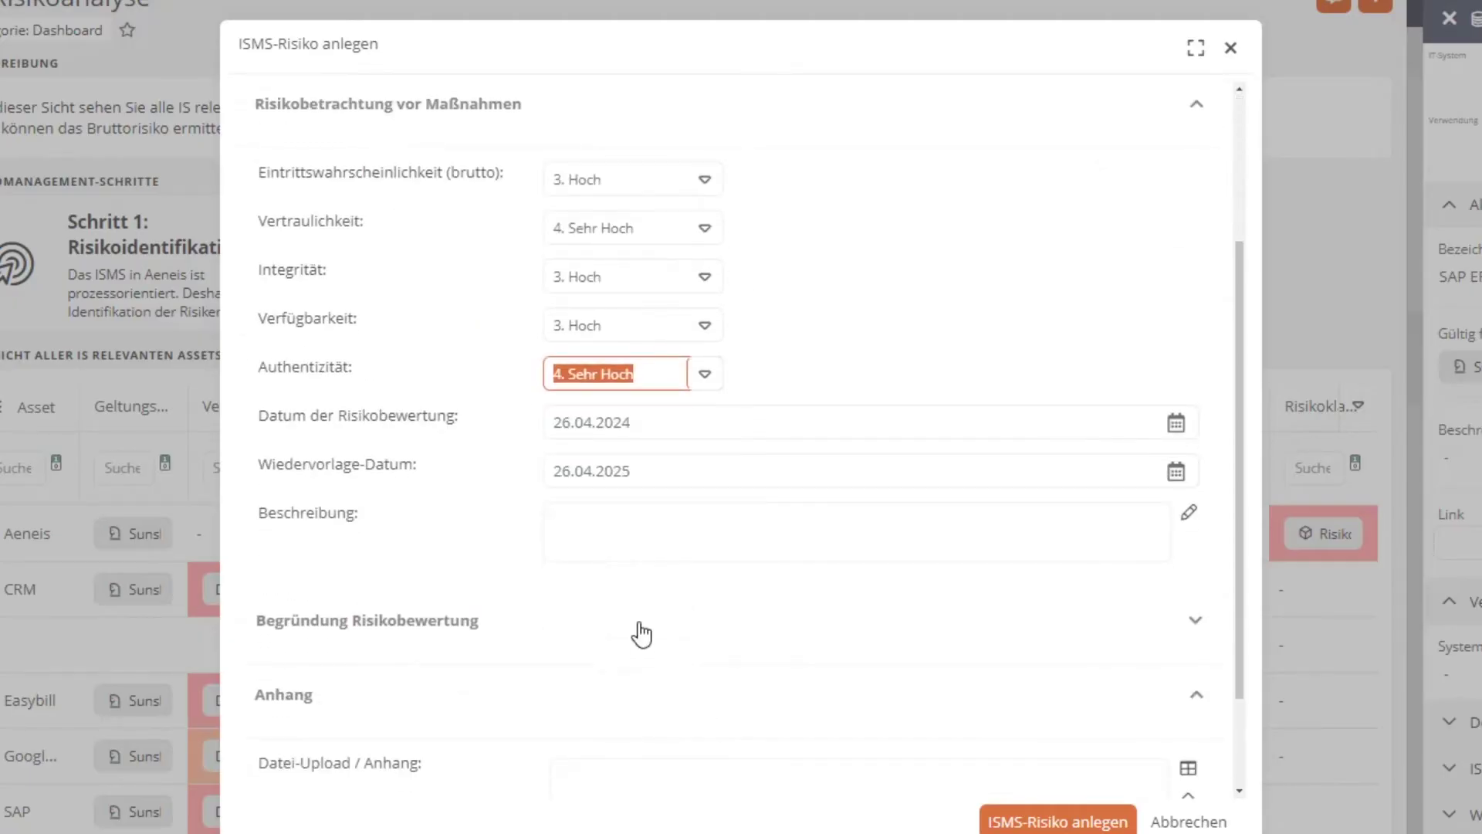
{"action": "left_click", "coordinate": [640, 647]}
{"action": "left_click", "coordinate": [640, 647]}
{"action": "scroll", "coordinate": [639, 618], "scroll_direction": "down", "scroll_amount": 2}
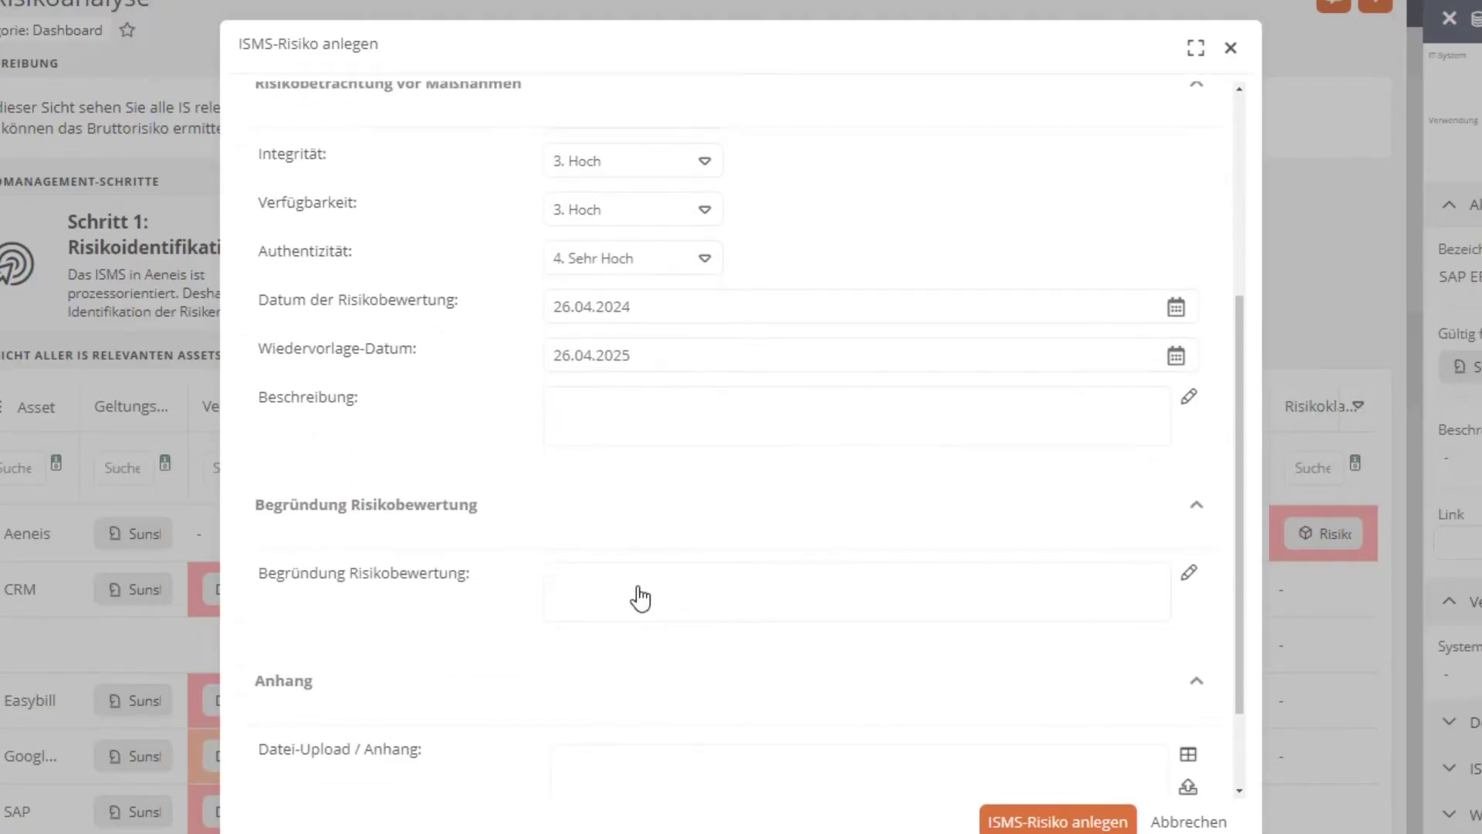
{"action": "left_click", "coordinate": [640, 598]}
{"action": "type", "text": "Das ISMS-Risiko wurde als hoch eingestuft, da die Sensitivität der finanziellen Daten und die Systemanforderungen für Vertraulichkeit, Integrität und Authentizität unautorisierte Zugriffe besonders attraktiv machen. Fehlende robuste Authentifizierungsmechanismen erhöhen das Risiko signifikant, was zu potenziell schwerwiegenden finanziellen und reputativen Schäden führen kann."}
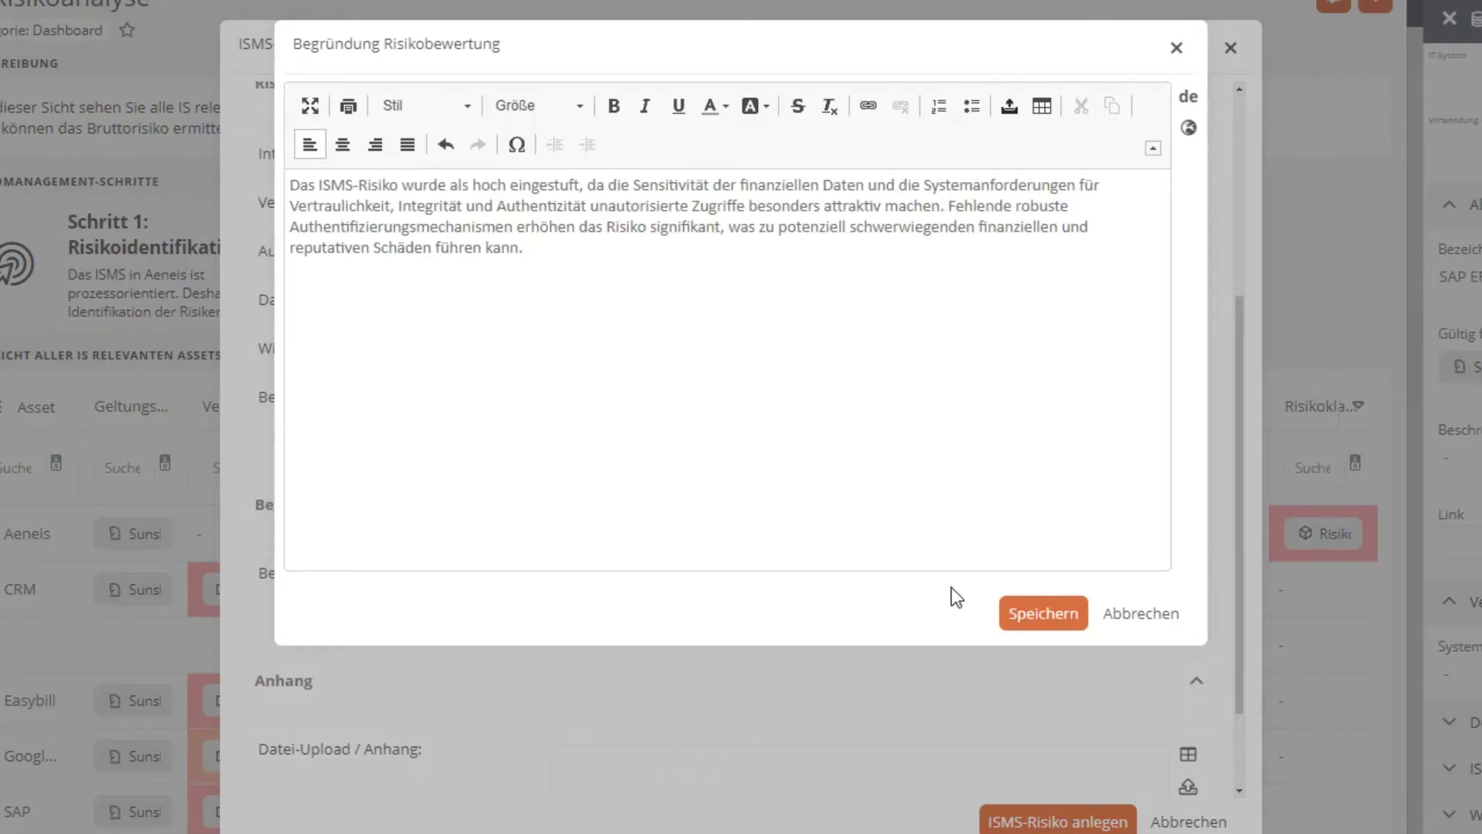
{"action": "left_click", "coordinate": [1027, 615]}
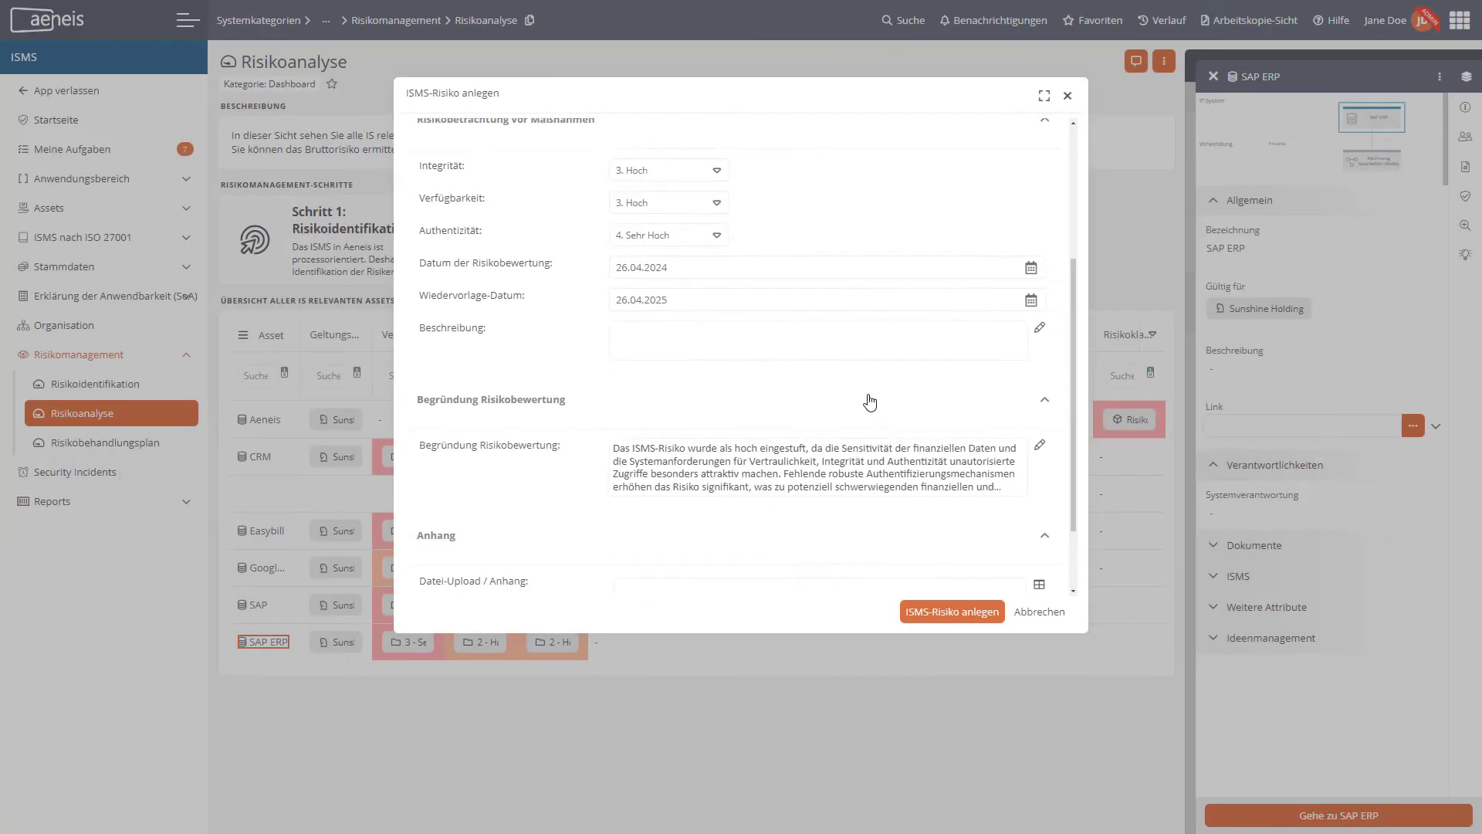
{"action": "scroll", "coordinate": [934, 510], "scroll_direction": "down", "scroll_amount": 2}
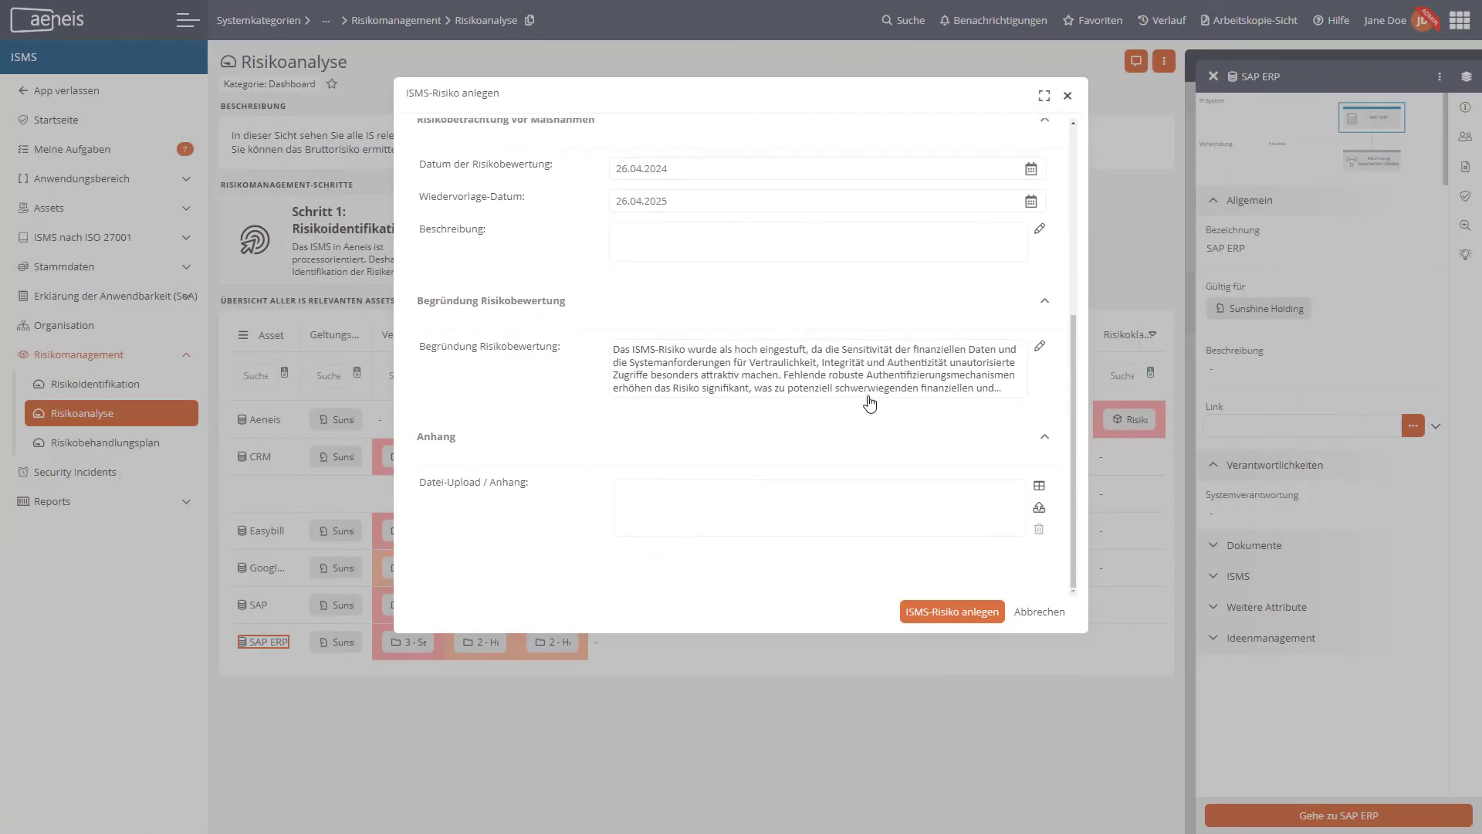
{"action": "left_click", "coordinate": [960, 617]}
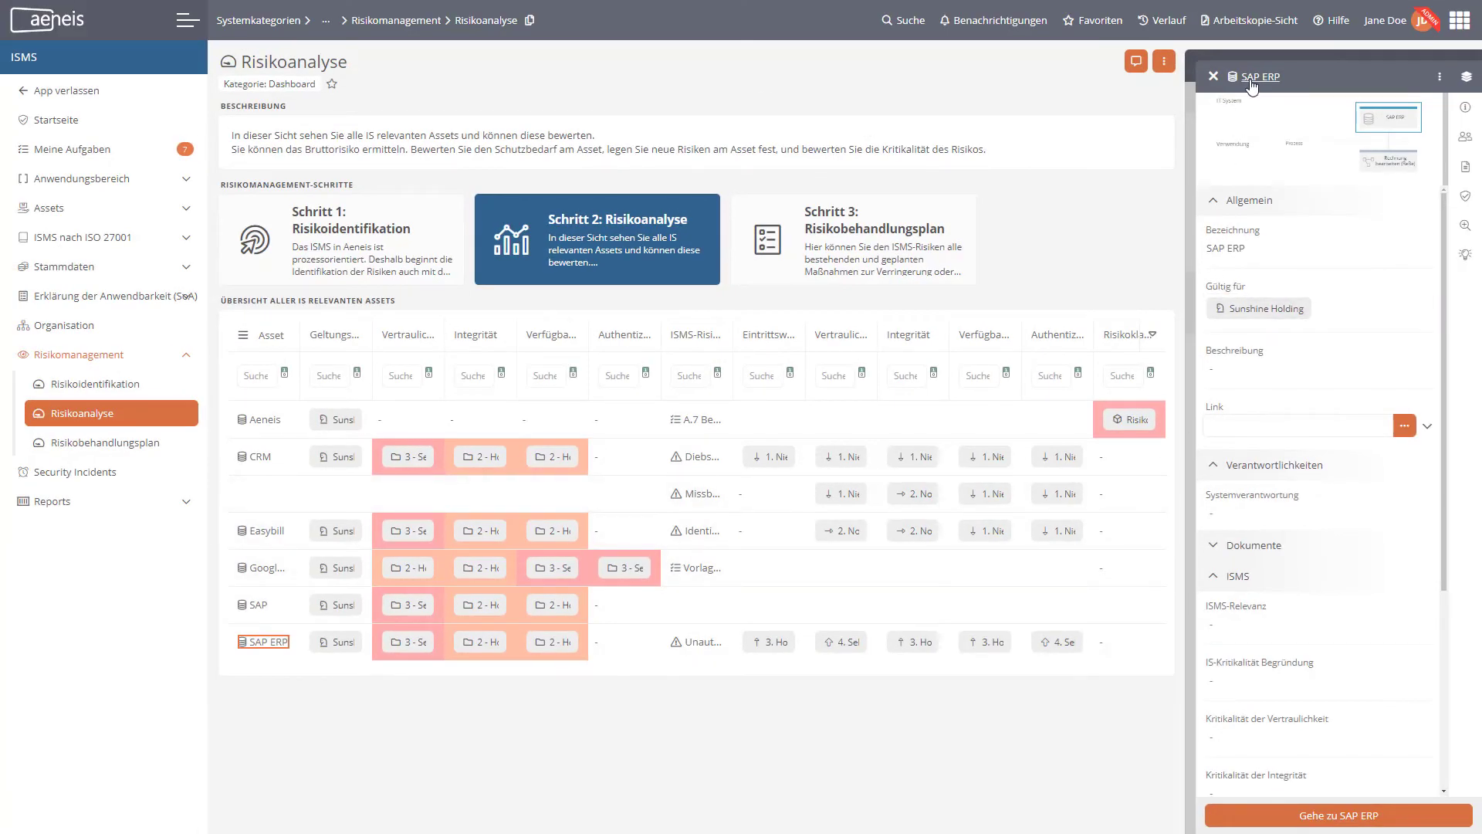
- Open the SAP ERP object with its details pane collapsed and review its ISMS view with inherited Schutzbedarf and ISMS-Risiken
{"action": "left_click", "coordinate": [1252, 77]}
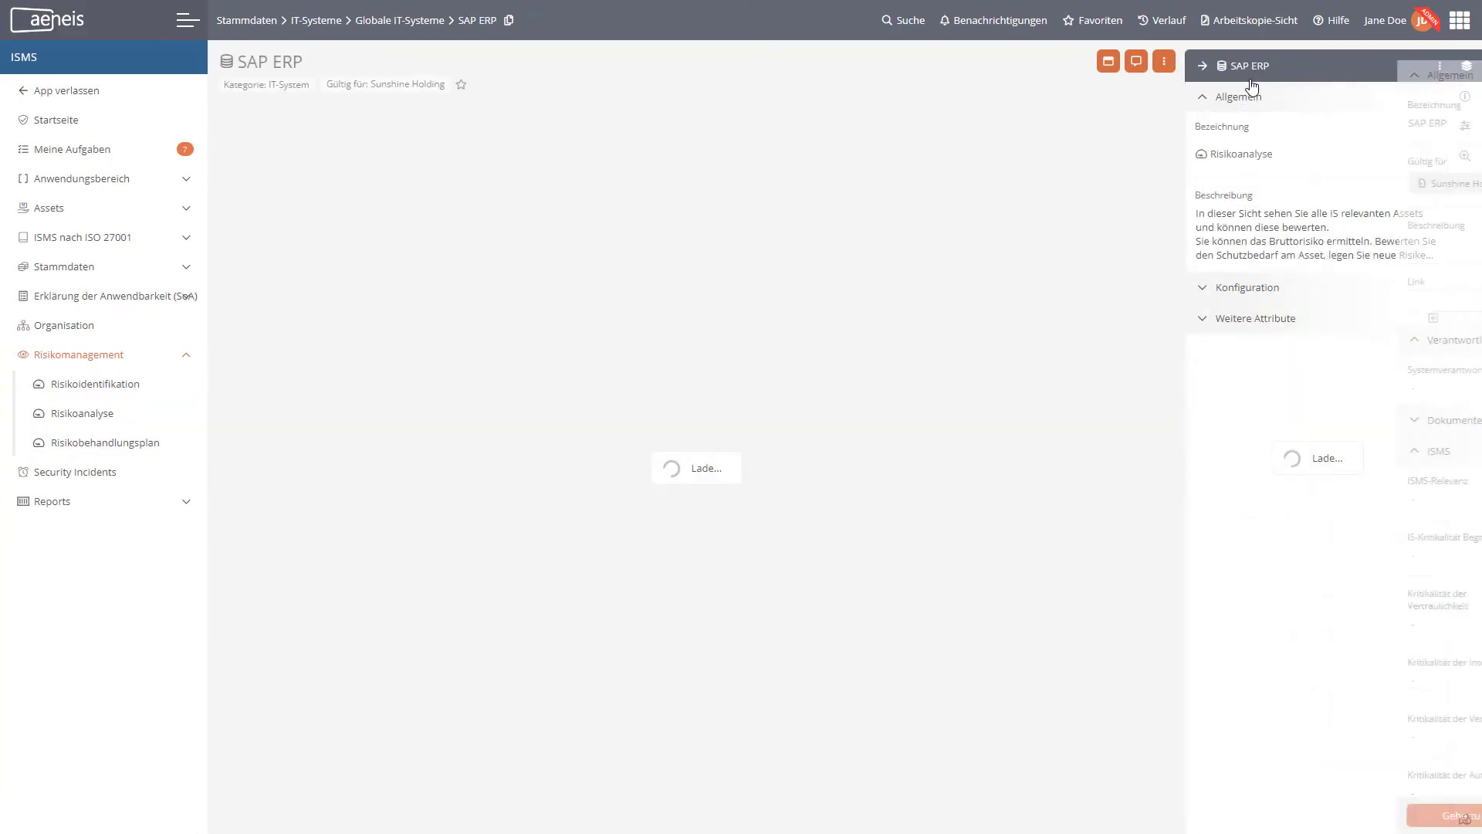
{"action": "left_click", "coordinate": [1202, 66]}
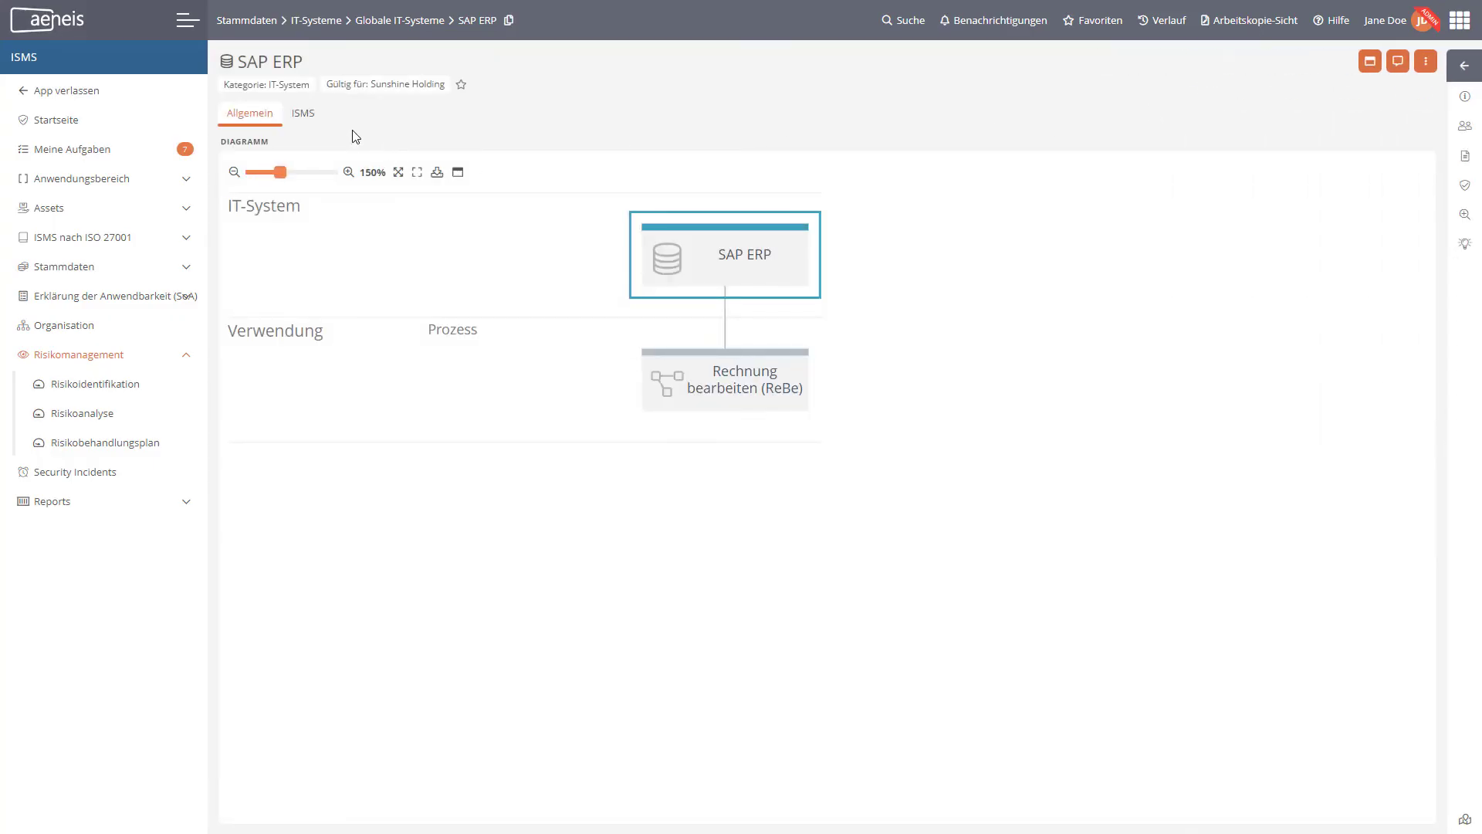
{"action": "left_click", "coordinate": [305, 112]}
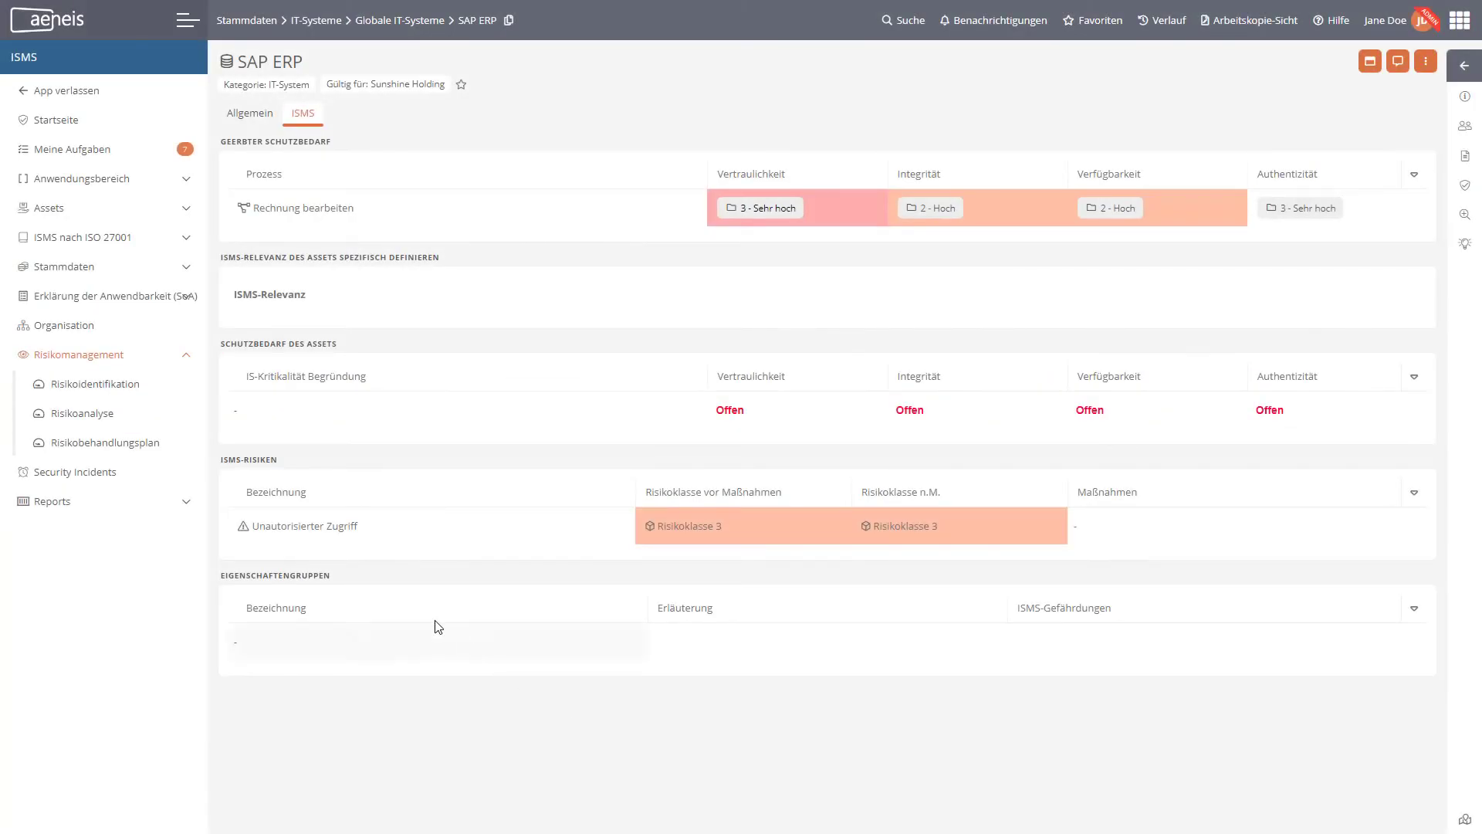
- Open the Risikobehandlungsplan and show the details of the SAP ERP risk Unautorisierter Zugriff
{"action": "left_click", "coordinate": [154, 452]}
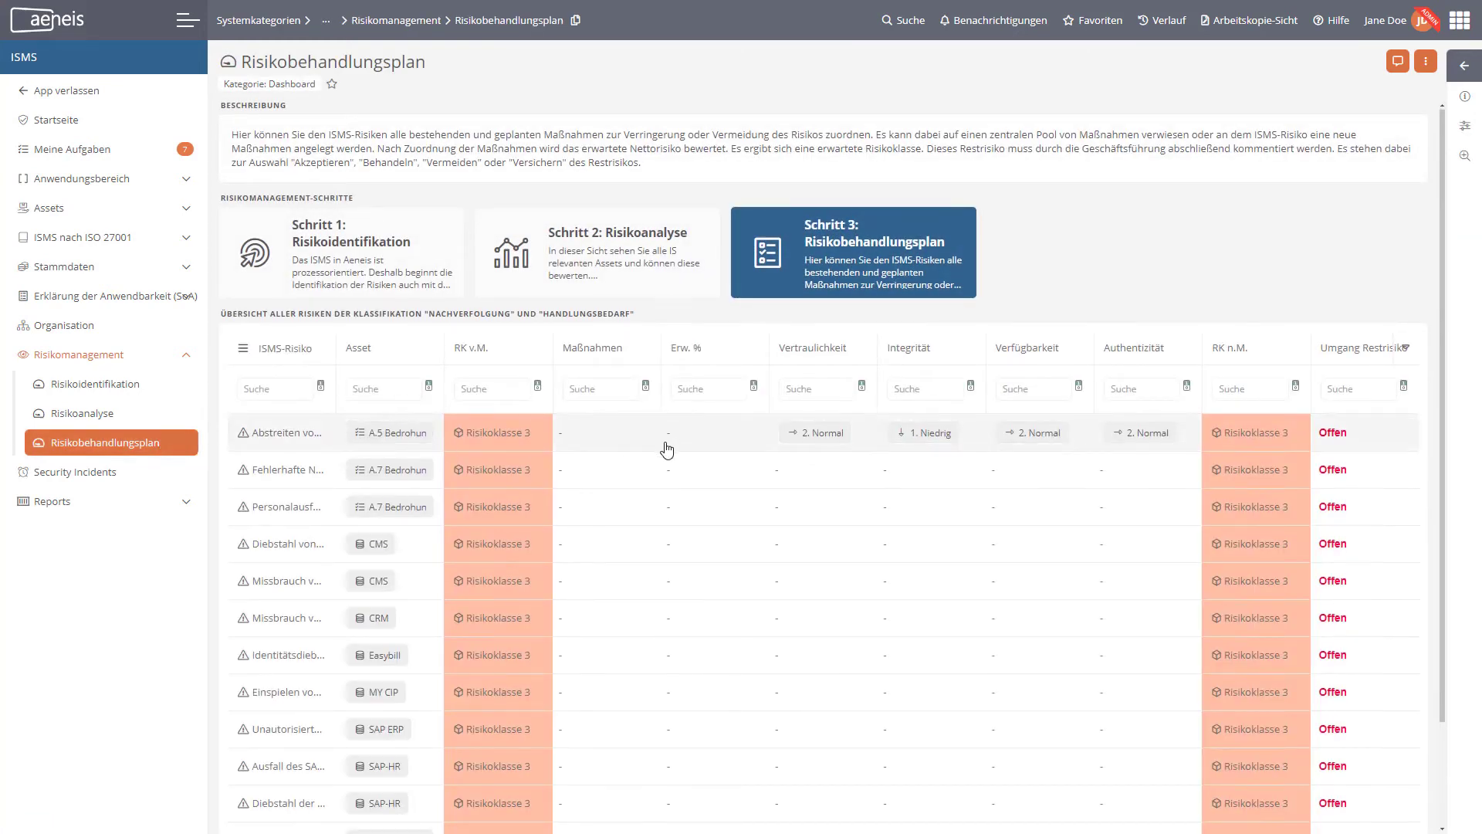
{"action": "scroll", "coordinate": [664, 448], "scroll_direction": "down", "scroll_amount": 2}
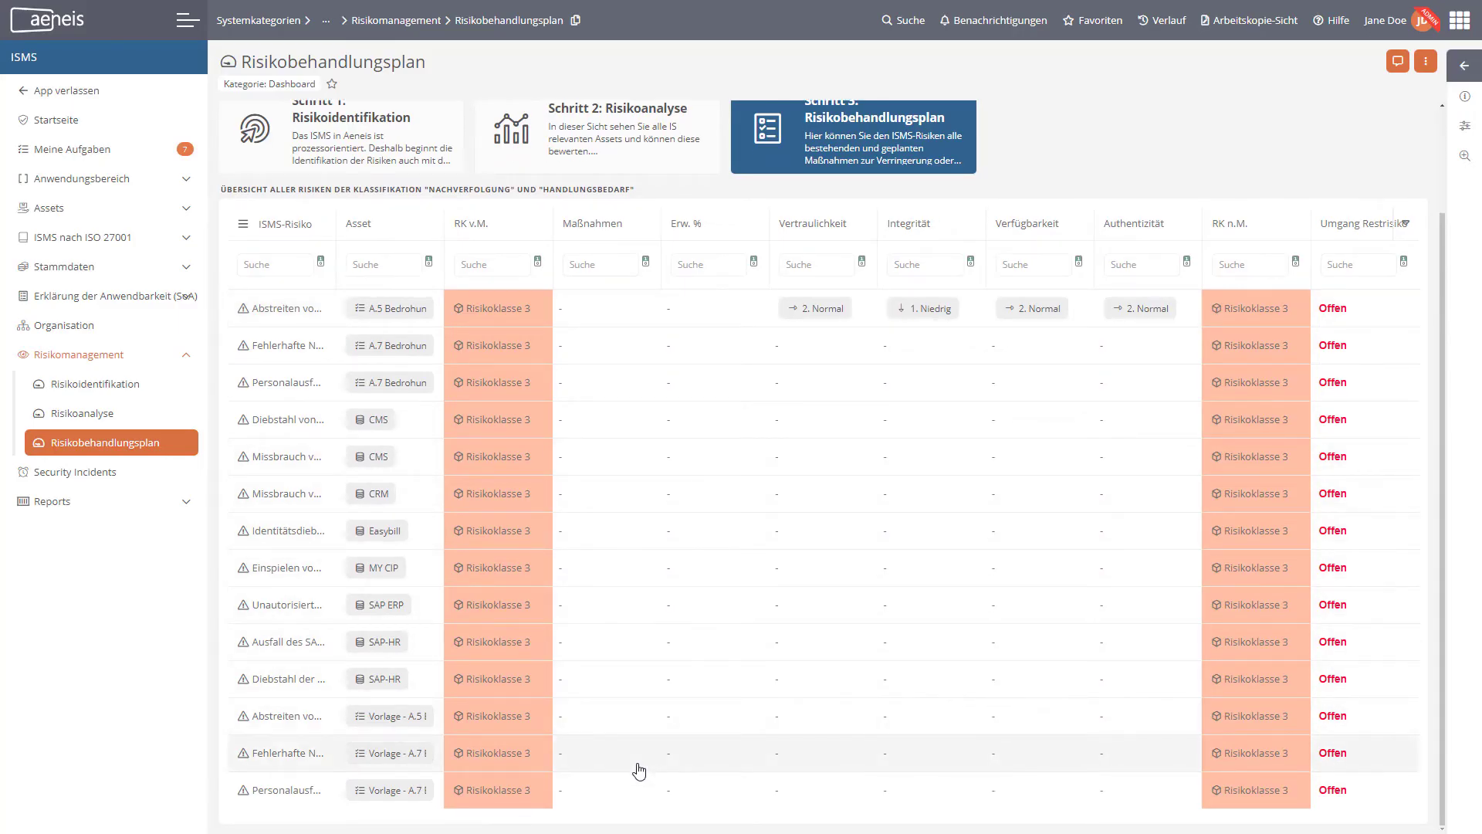
{"action": "left_click", "coordinate": [295, 608]}
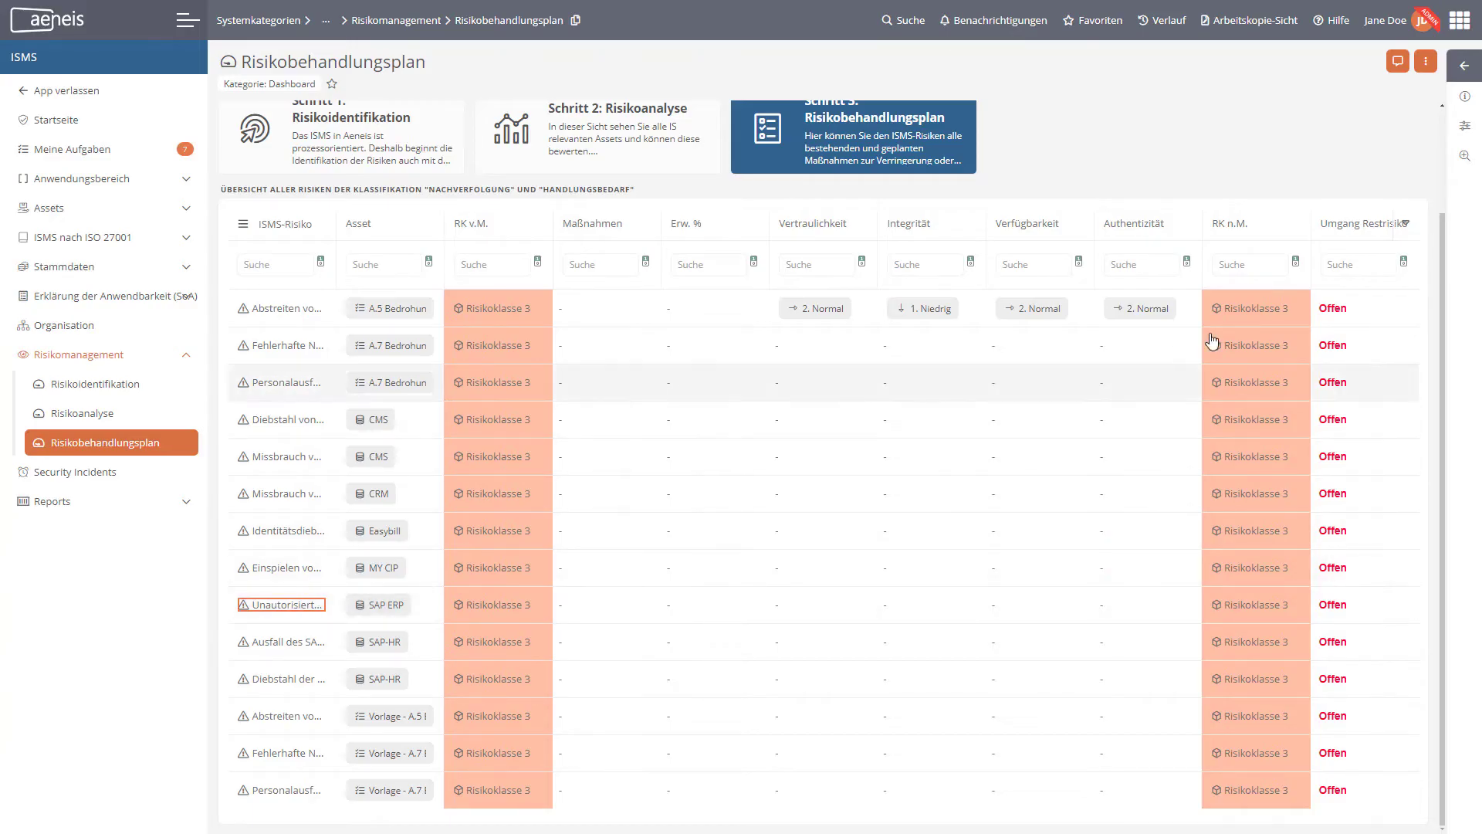
{"action": "left_click", "coordinate": [1461, 70]}
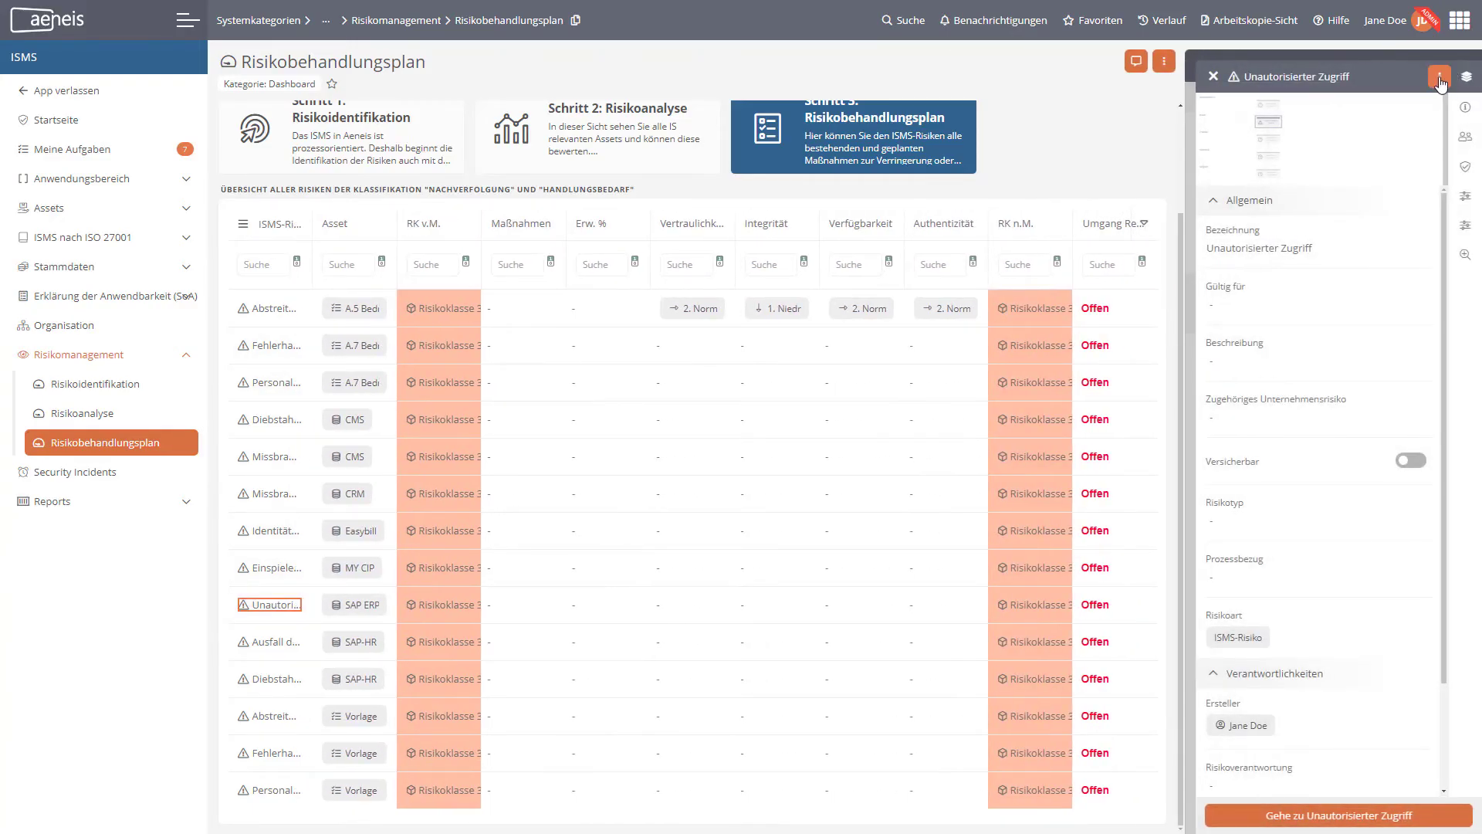
- Start a new ISMS-Maßnahme for the risk, titled Multi-Faktor-Authentifizierung (MFA), describing MFA as reducing unauthorised access and securing authenticity and integrity of Benutzeraktionen
{"action": "left_click", "coordinate": [1440, 77]}
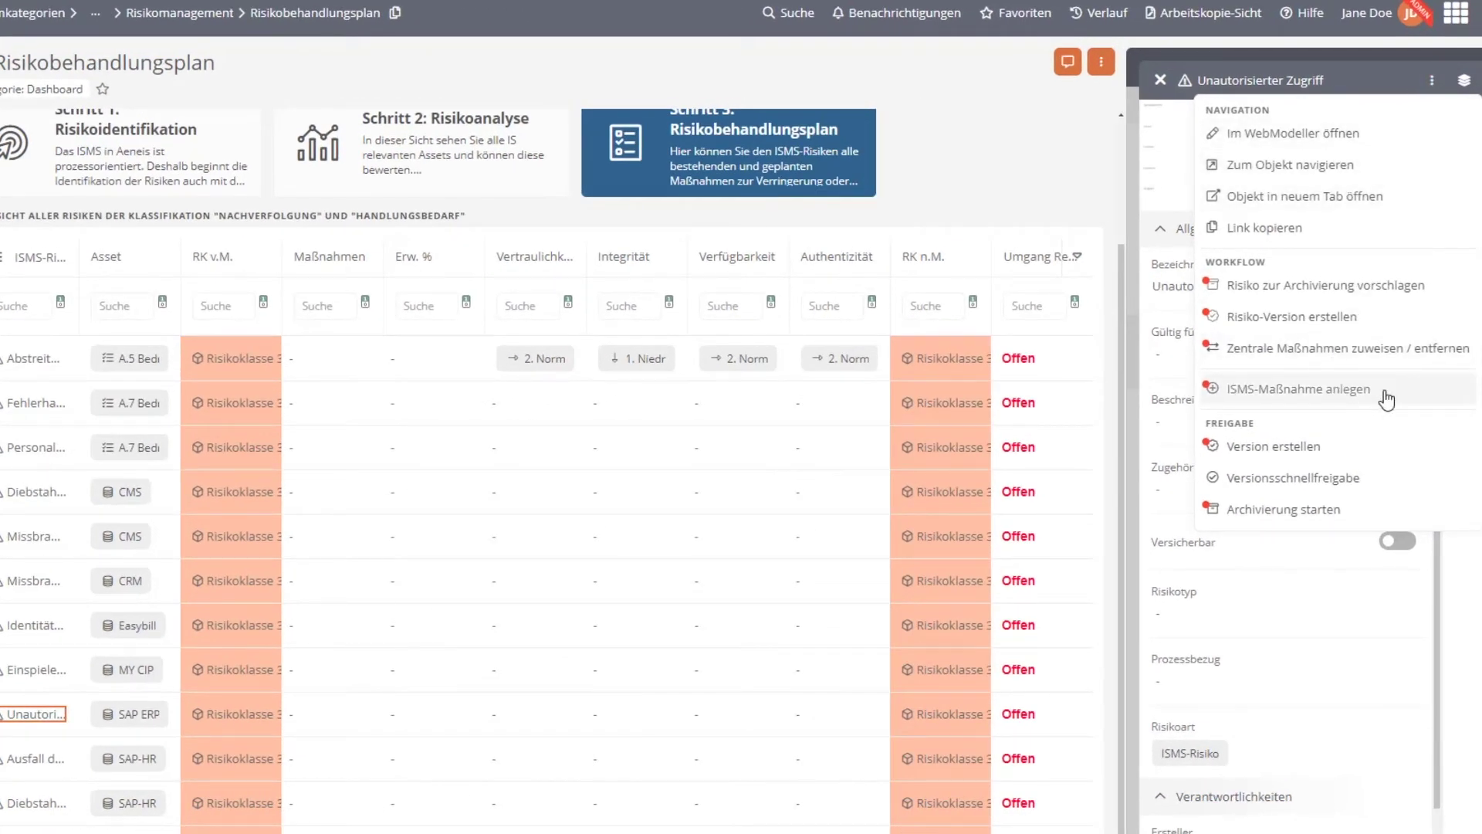
{"action": "left_click", "coordinate": [1386, 397]}
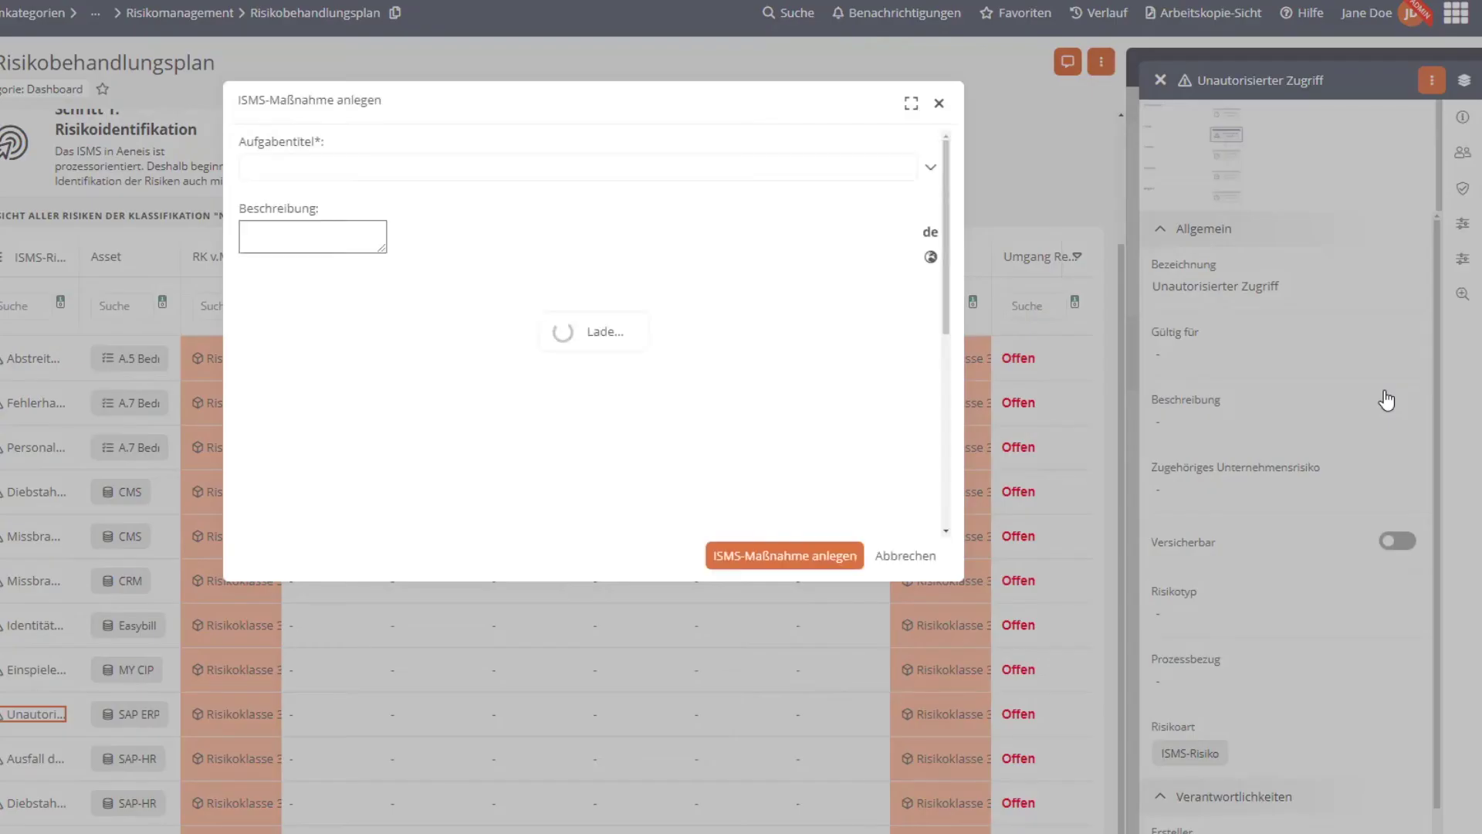
{"action": "left_click", "coordinate": [606, 126]}
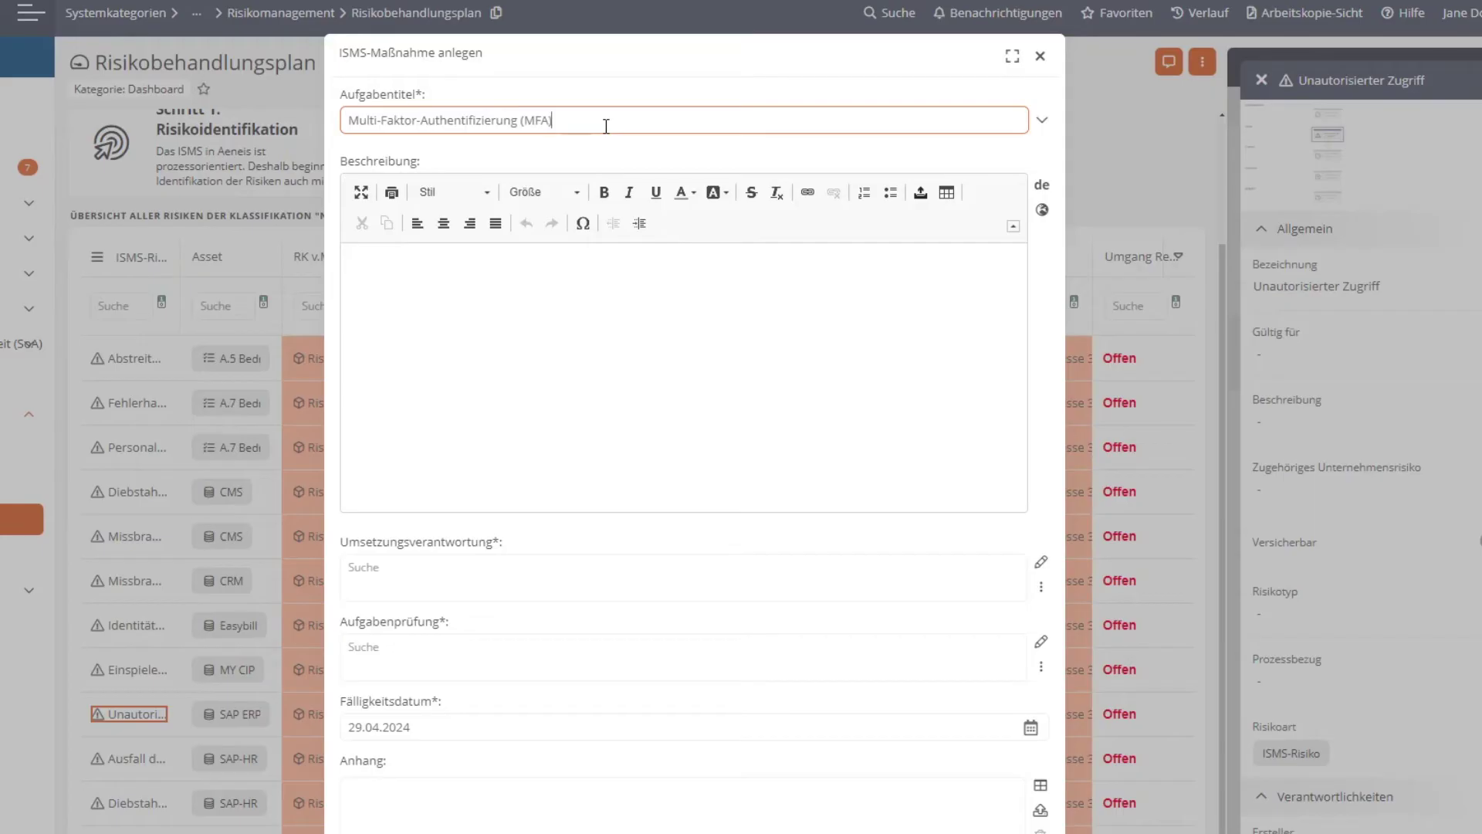
{"action": "left_click", "coordinate": [595, 286]}
{"action": "type", "text": "MFA für die Risikominderung eines unautorisierten Zugriffs und die Sicherung der Authentizität und Integrität von Benutzeraktionen."}
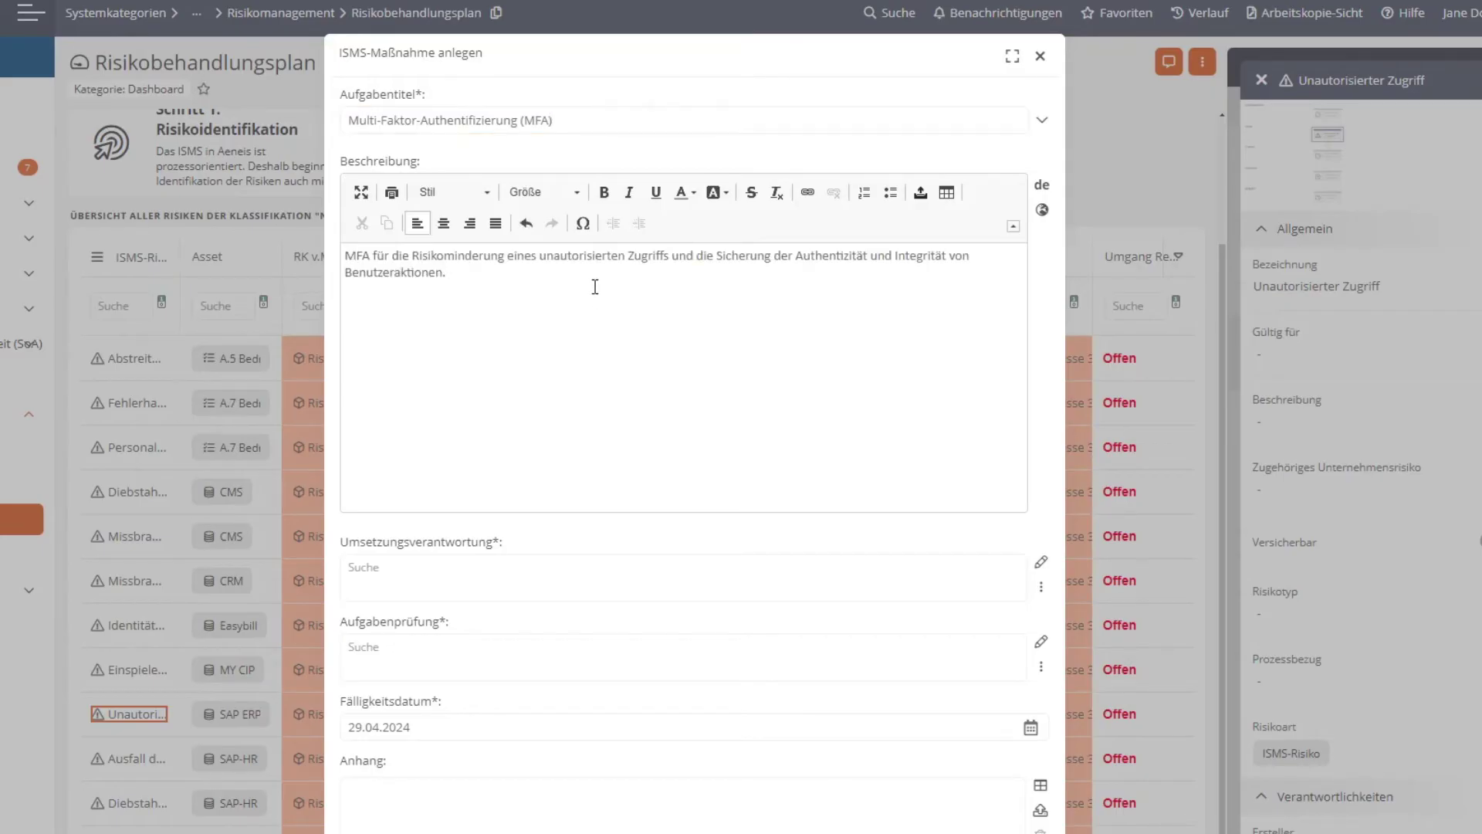
- Assign Leitung IT (Gültig für: Sunshine Holding) as both Umsetzungsverantwortung and Aufgabenprüfung of the measure
{"action": "left_click", "coordinate": [571, 443]}
{"action": "type", "text": "Leitung IT"}
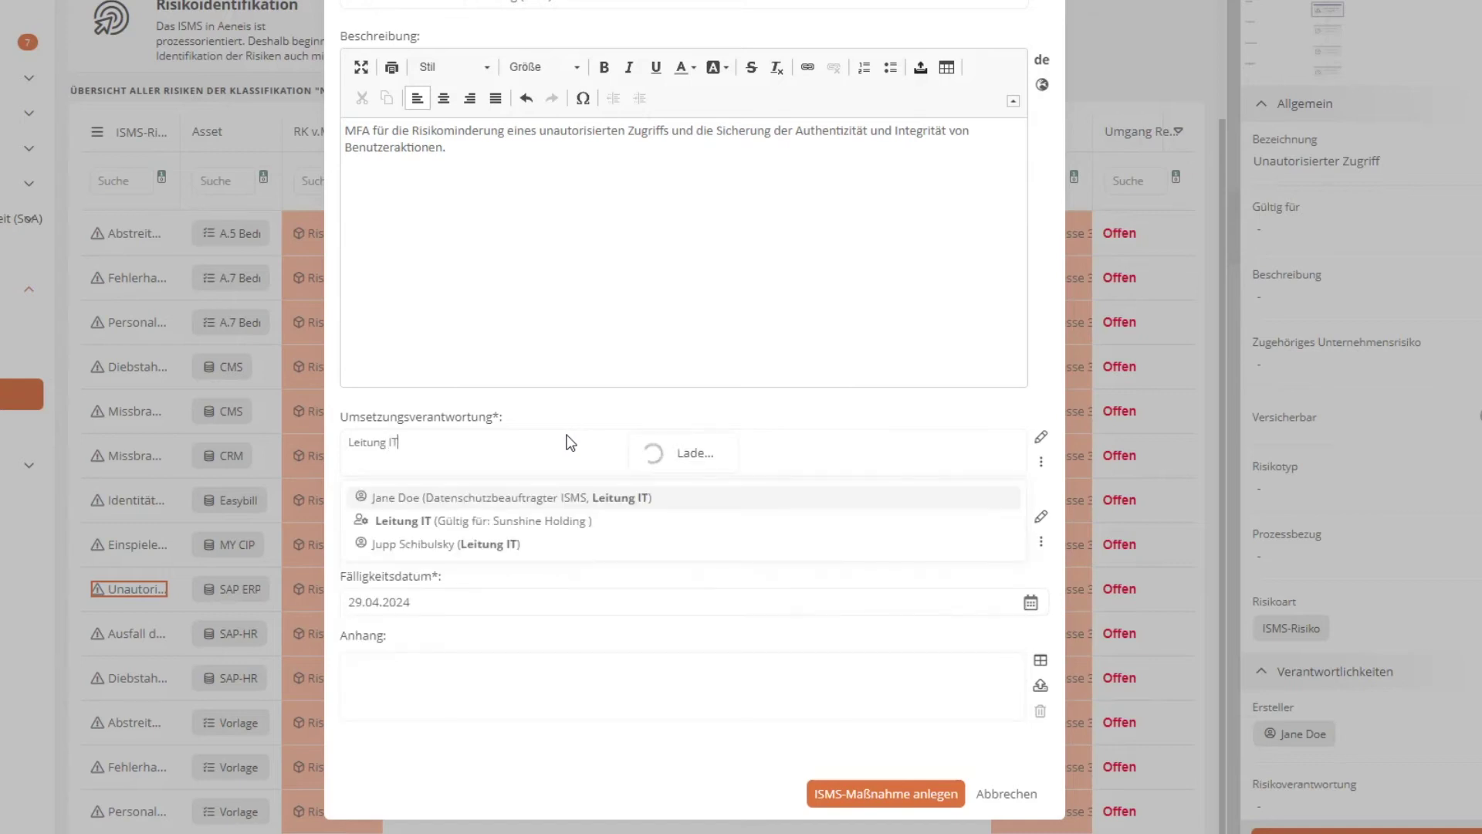
{"action": "left_click", "coordinate": [455, 528]}
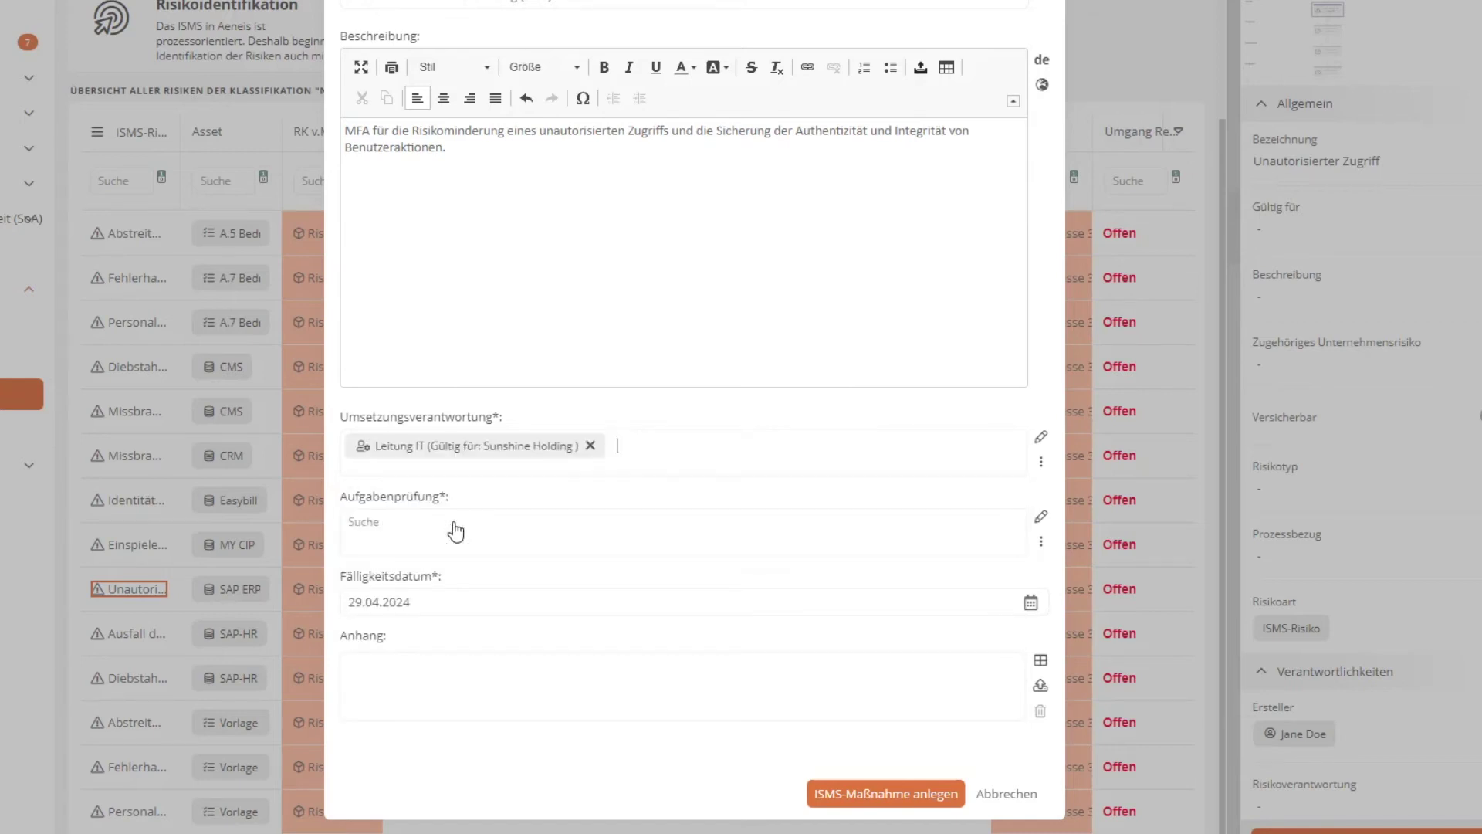
{"action": "left_click", "coordinate": [417, 522]}
{"action": "type", "text": "Leitung IT (Gültig für: Sunshine Holding"}
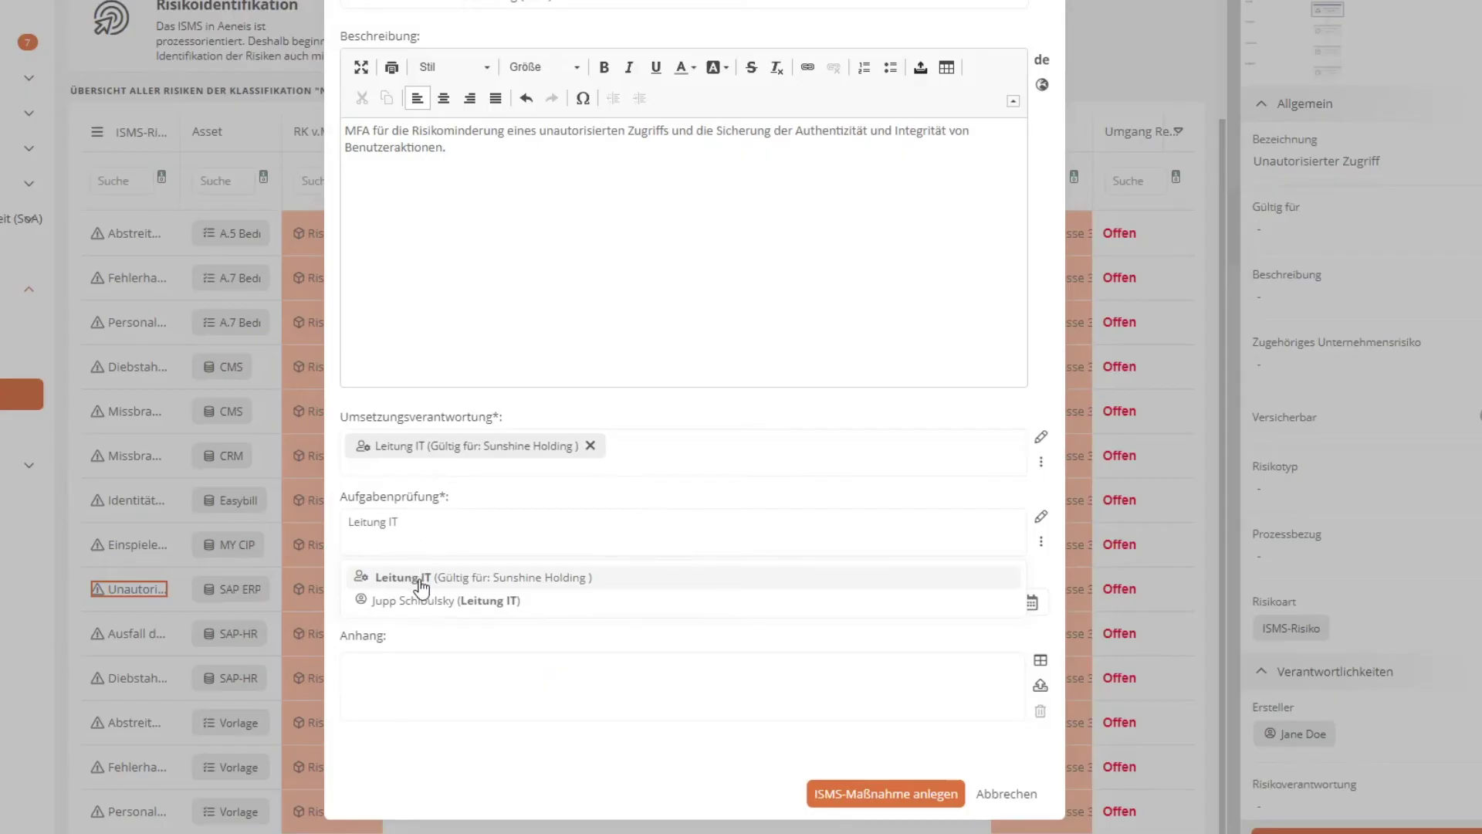
{"action": "left_click", "coordinate": [420, 578]}
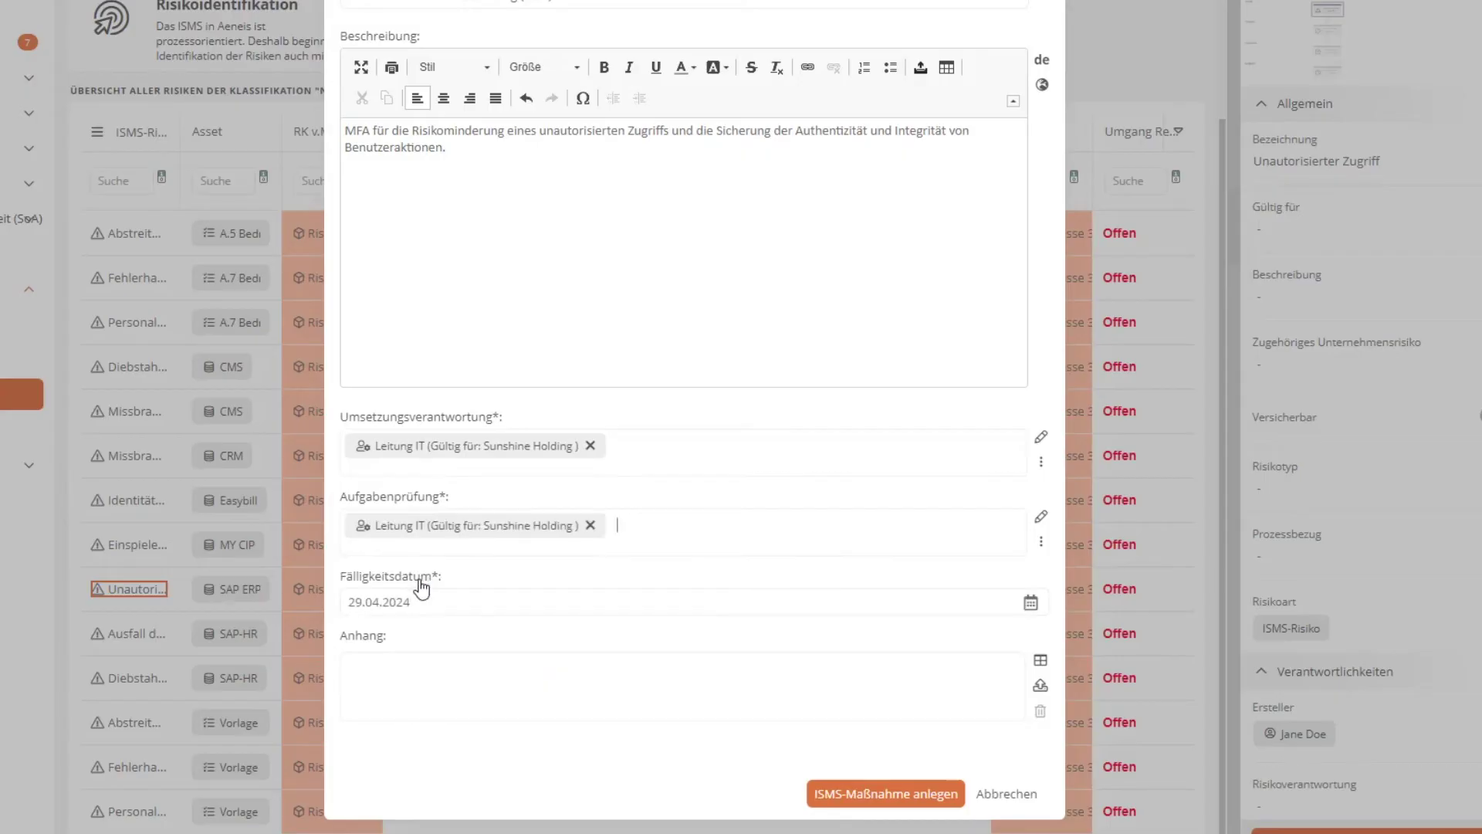
- Set the measure's Fälligkeitsdatum to 29.05.2024 and create the ISMS-Maßnahme
{"action": "left_click", "coordinate": [1031, 602]}
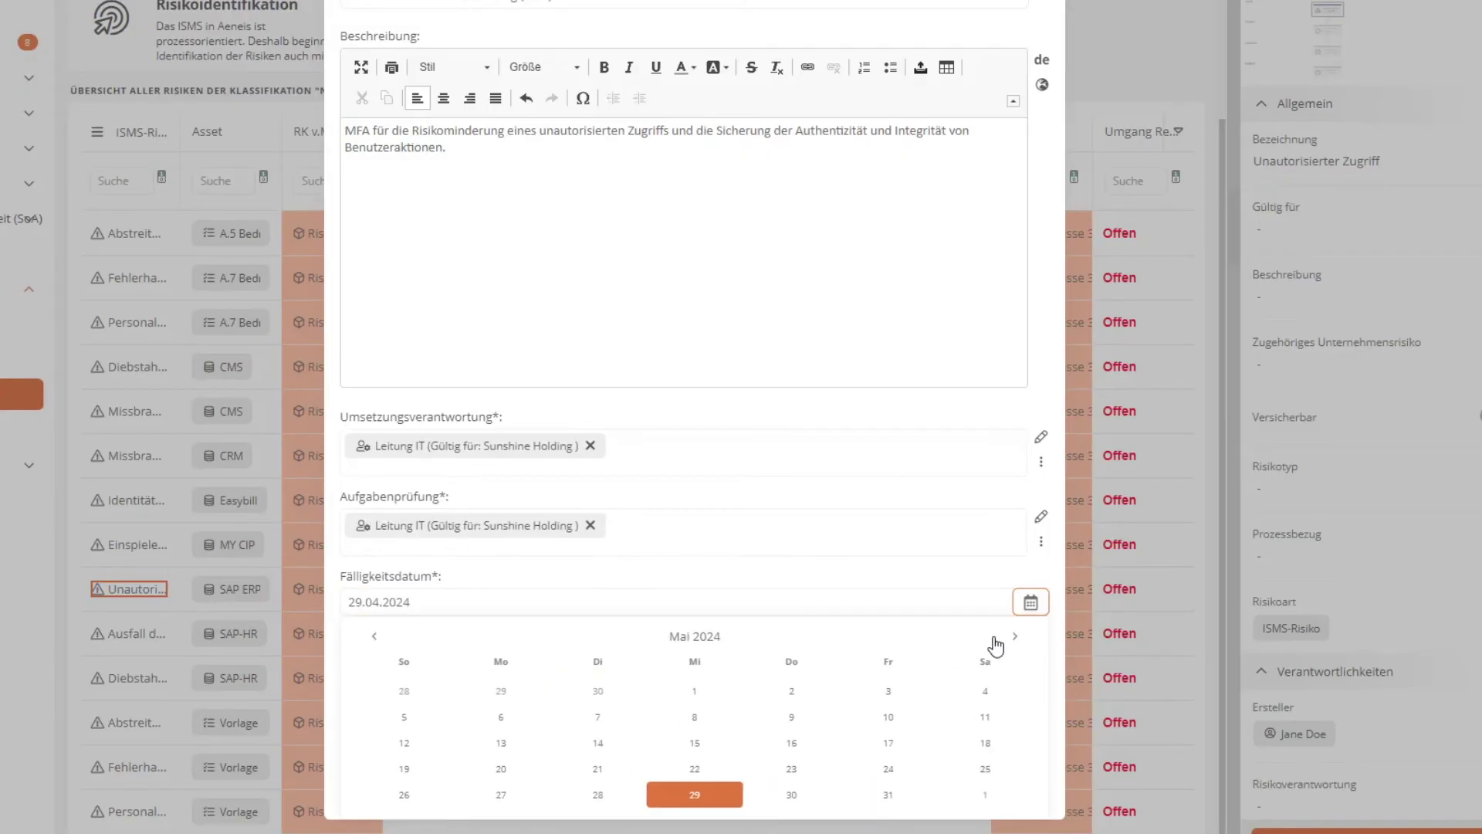
{"action": "left_click", "coordinate": [699, 795]}
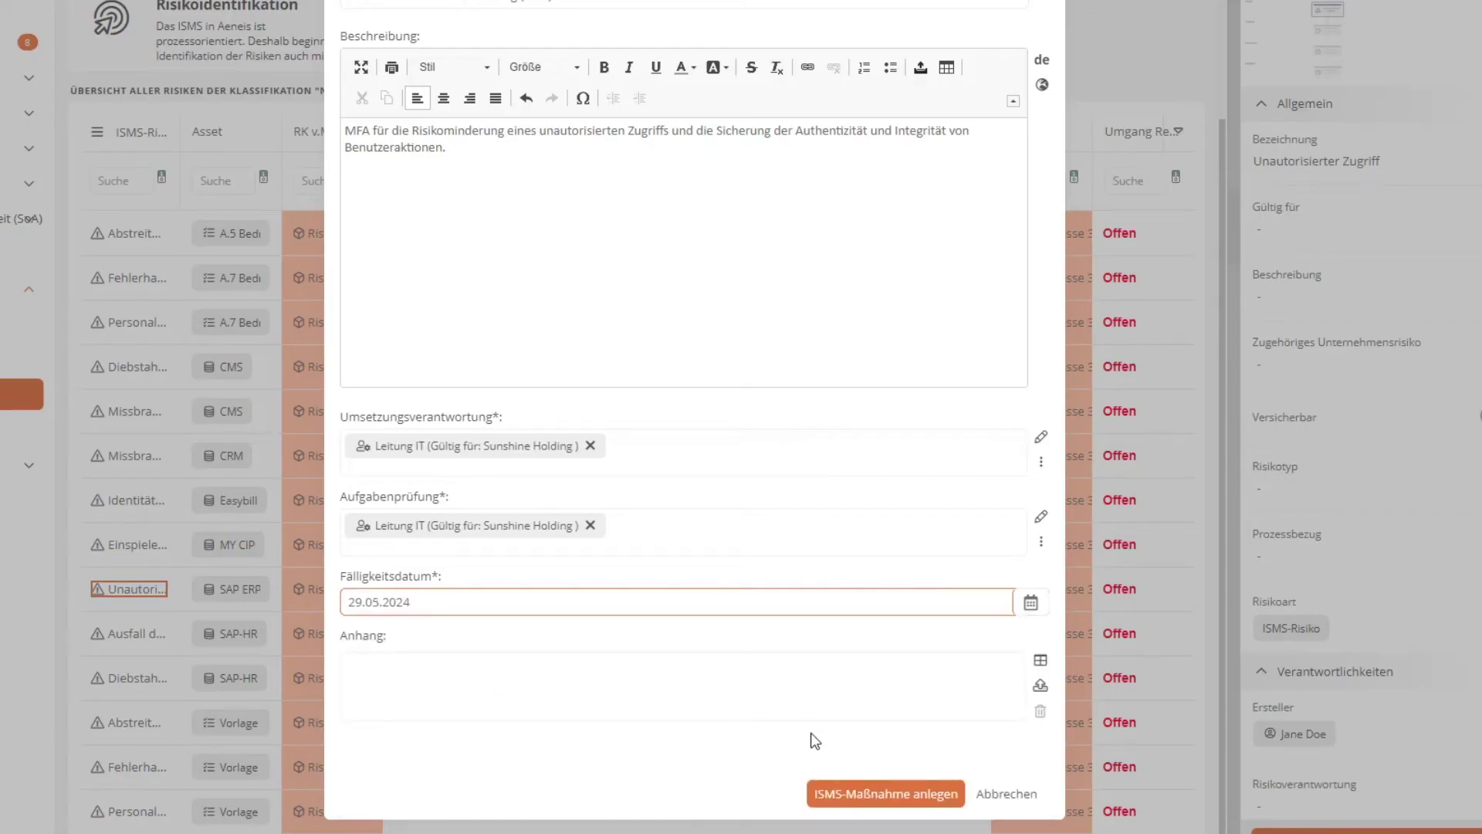
{"action": "left_click", "coordinate": [927, 803]}
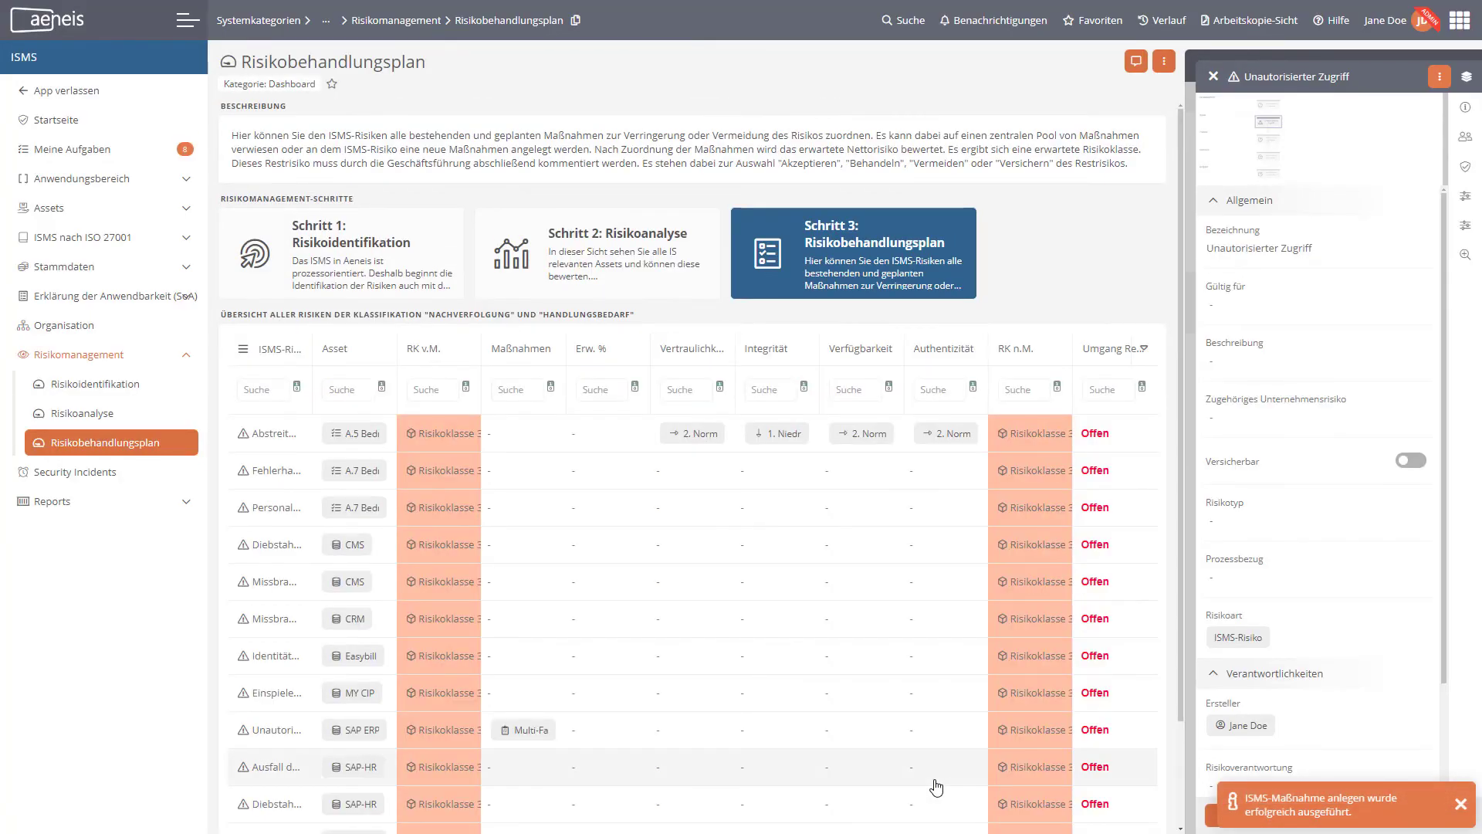
- Check the measure assigned to the SAP ERP risk and show only the ISMS-Maßnahme entries in Meine Aufgaben
{"action": "scroll", "coordinate": [937, 787], "scroll_direction": "down", "scroll_amount": 1}
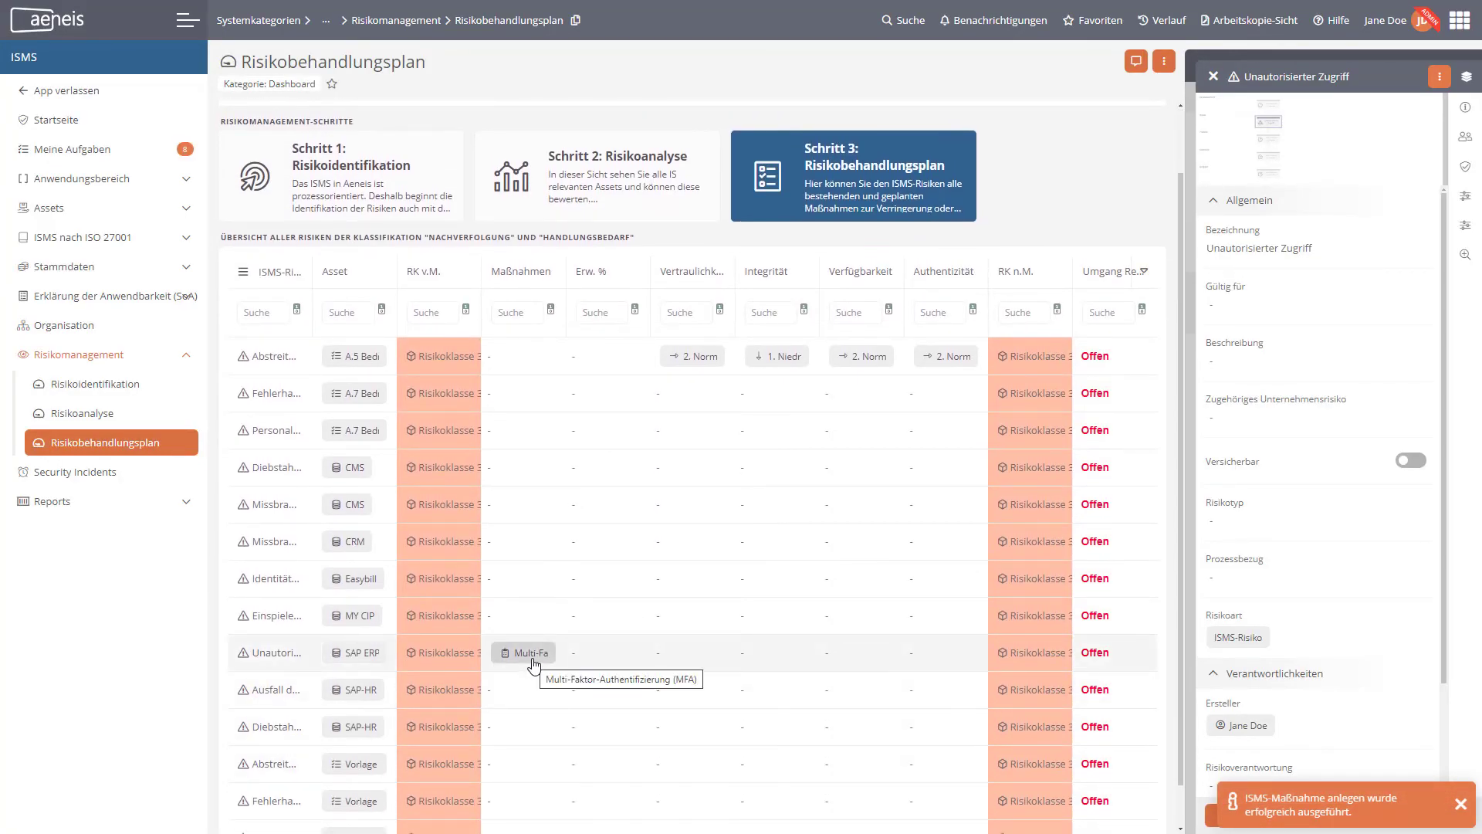
{"action": "left_click", "coordinate": [90, 162]}
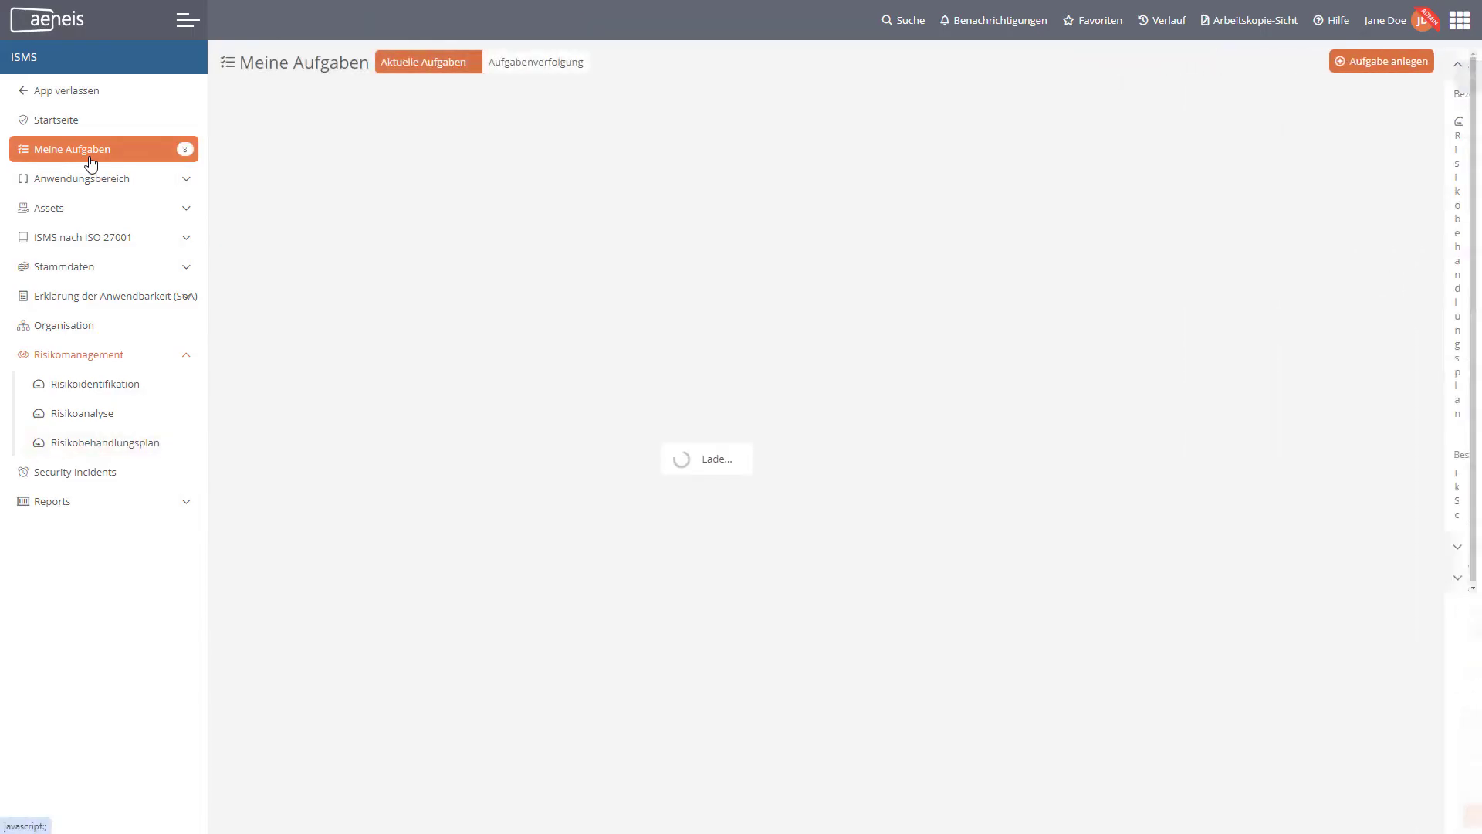
{"action": "left_click", "coordinate": [311, 125]}
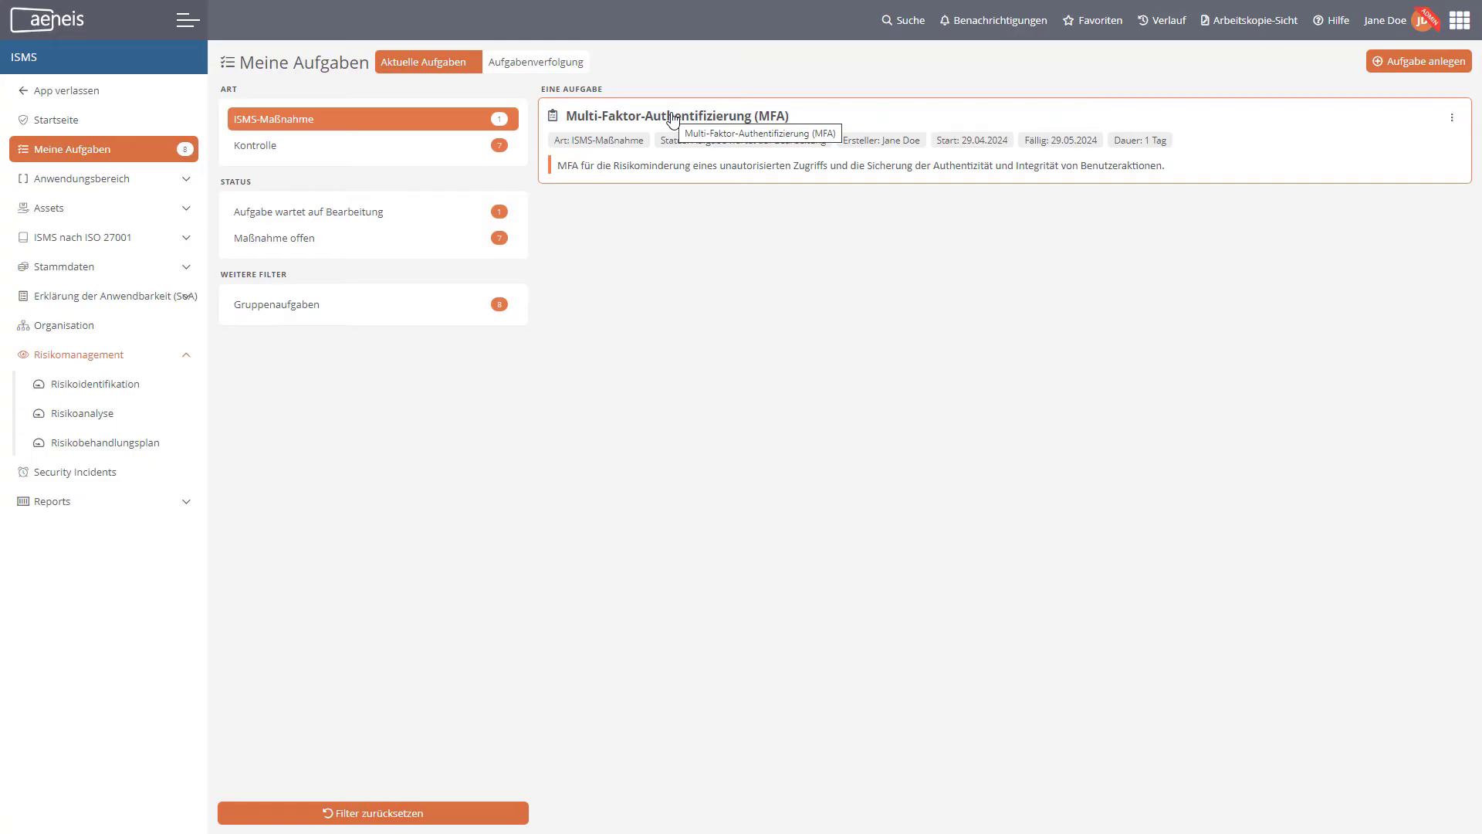
- Return to the Risikobehandlungsplan and show the ISMS details of the SAP ERP risk Unautorisierter Zugriff
{"action": "left_click", "coordinate": [139, 451]}
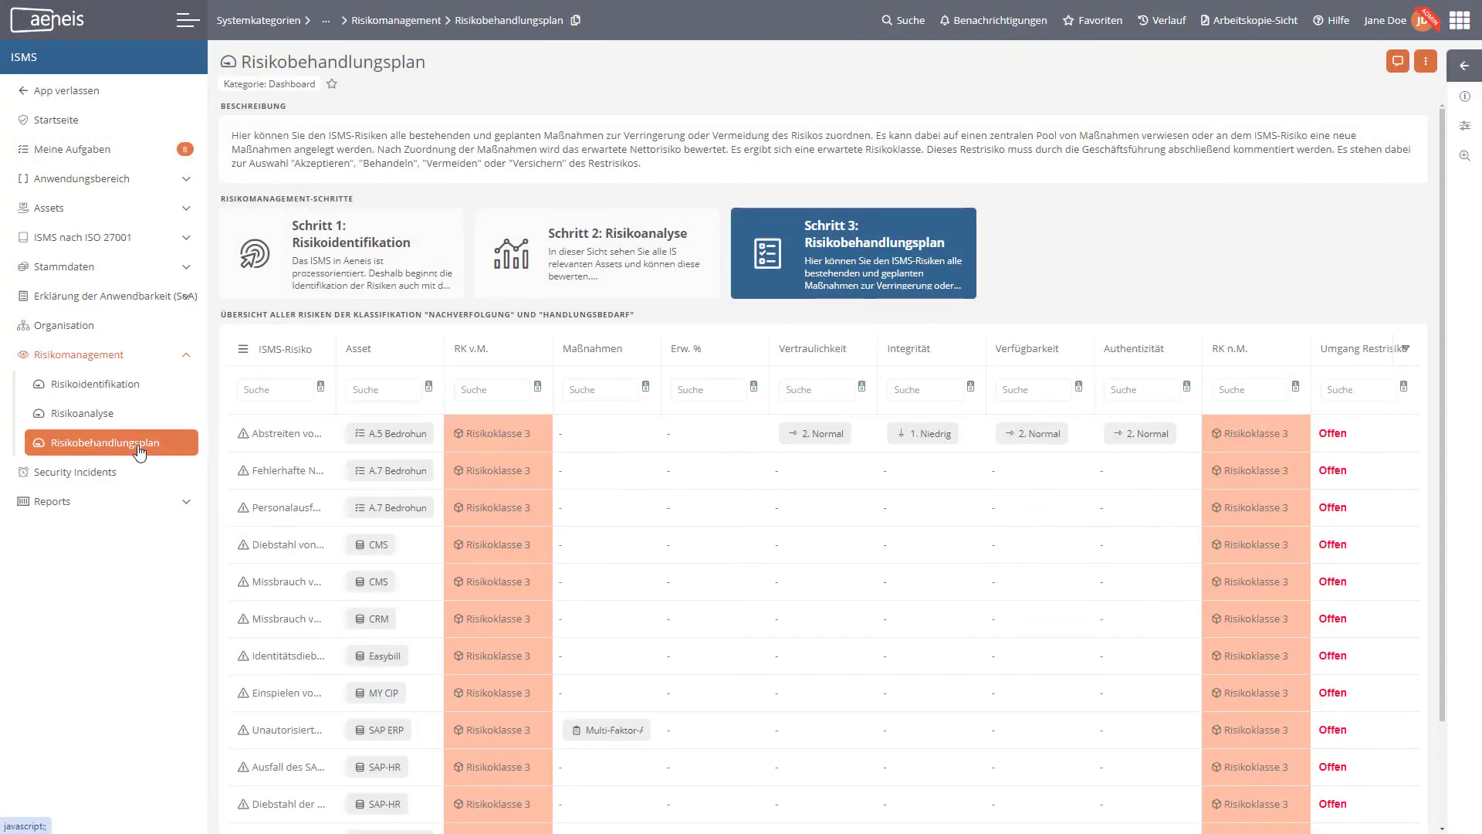
{"action": "scroll", "coordinate": [248, 462], "scroll_direction": "down", "scroll_amount": 2}
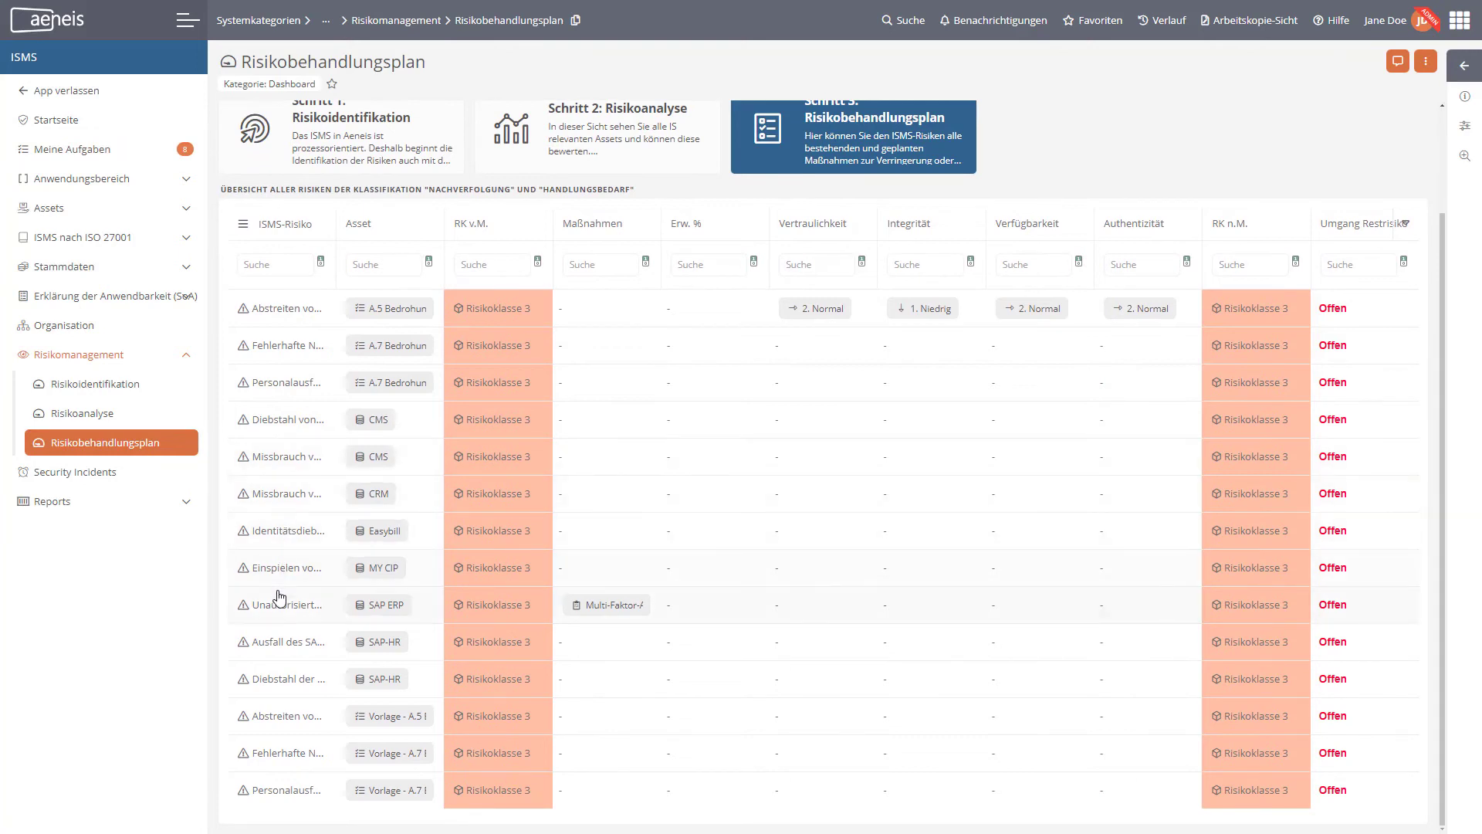
{"action": "left_click", "coordinate": [280, 603]}
{"action": "left_click", "coordinate": [1464, 66]}
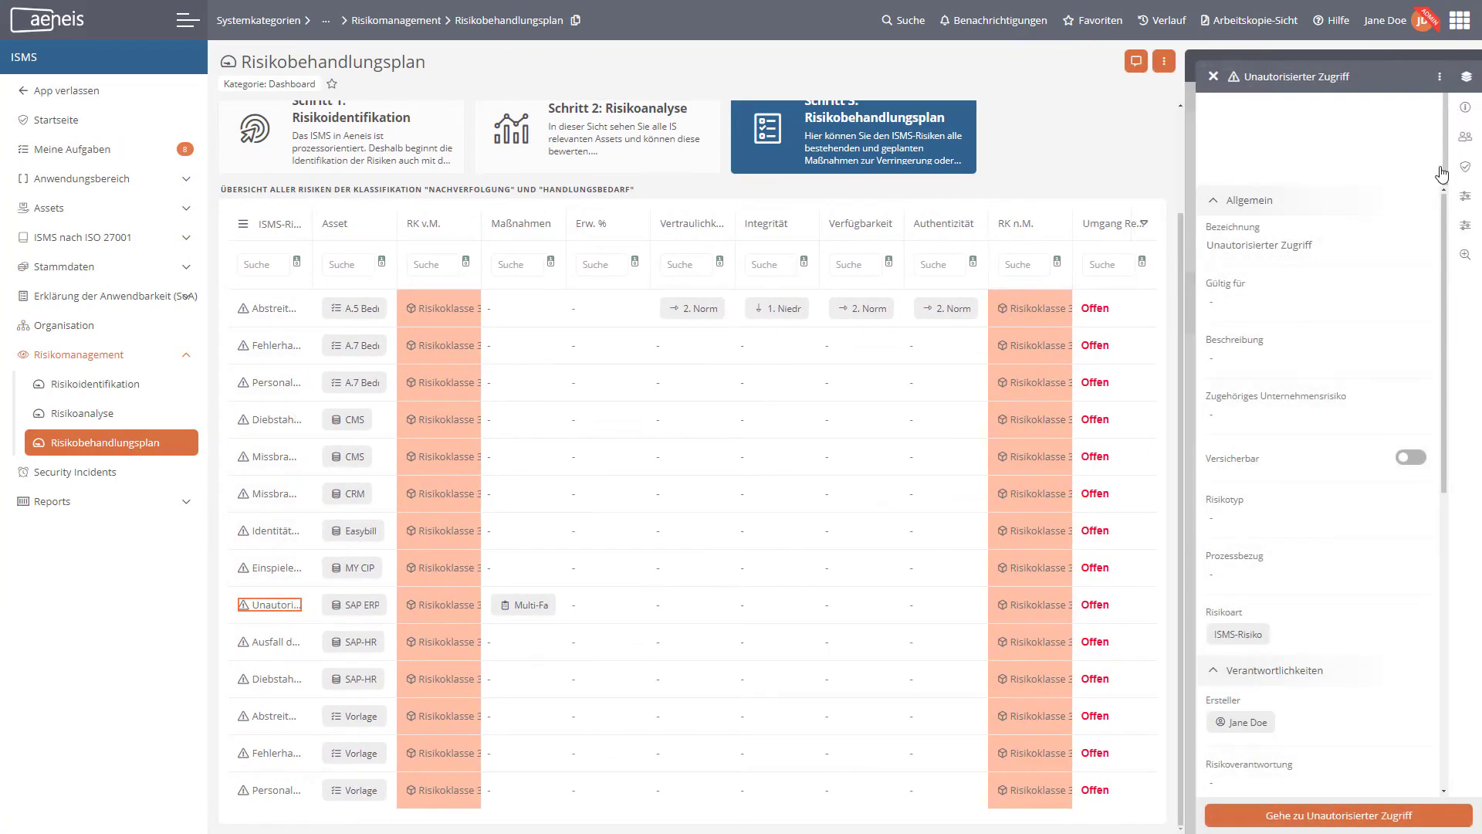
{"action": "left_click", "coordinate": [1464, 168]}
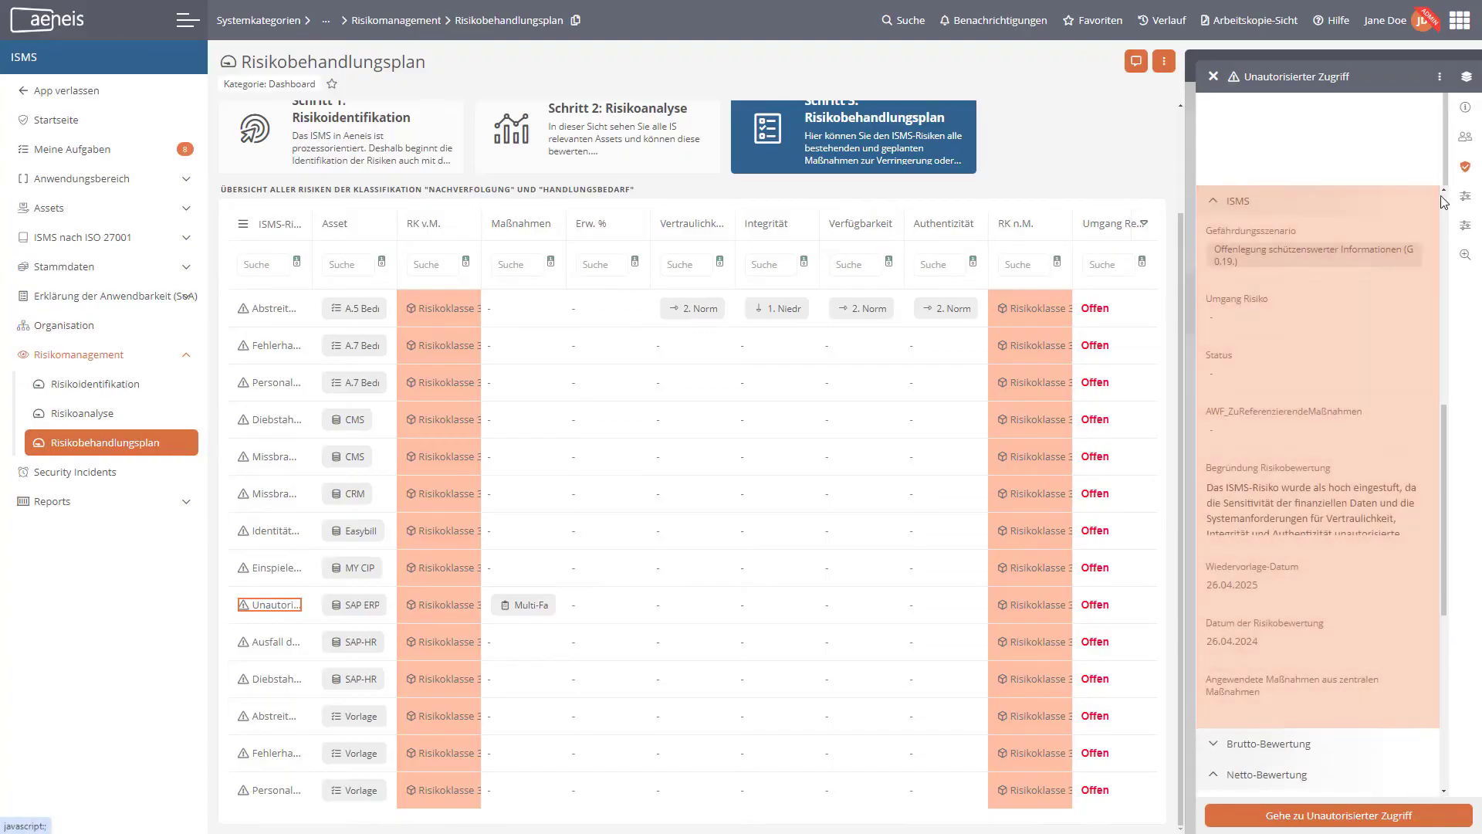
- Set the Netto-Bewertung: Schadenspotenzial 3. Hoch, Eintrittswahrscheinlichkeit 1. Niedrig, Vertraulichkeit, Integrität and Authentizität 2. Normal, and Verfügbarkeit 3. Hoch
{"action": "scroll", "coordinate": [1369, 340], "scroll_direction": "down", "scroll_amount": 3}
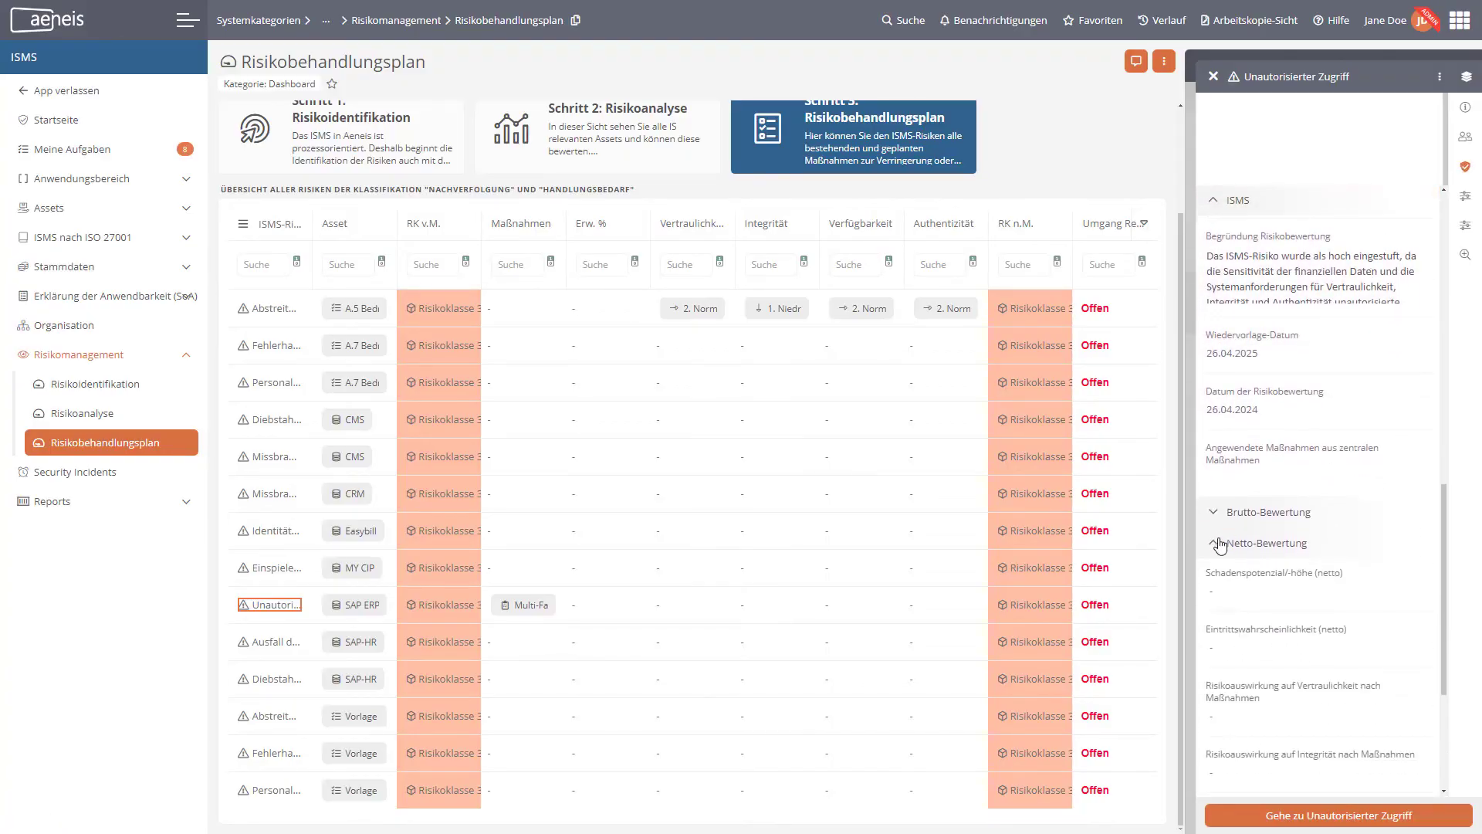
{"action": "scroll", "coordinate": [1220, 546], "scroll_direction": "down", "scroll_amount": 3}
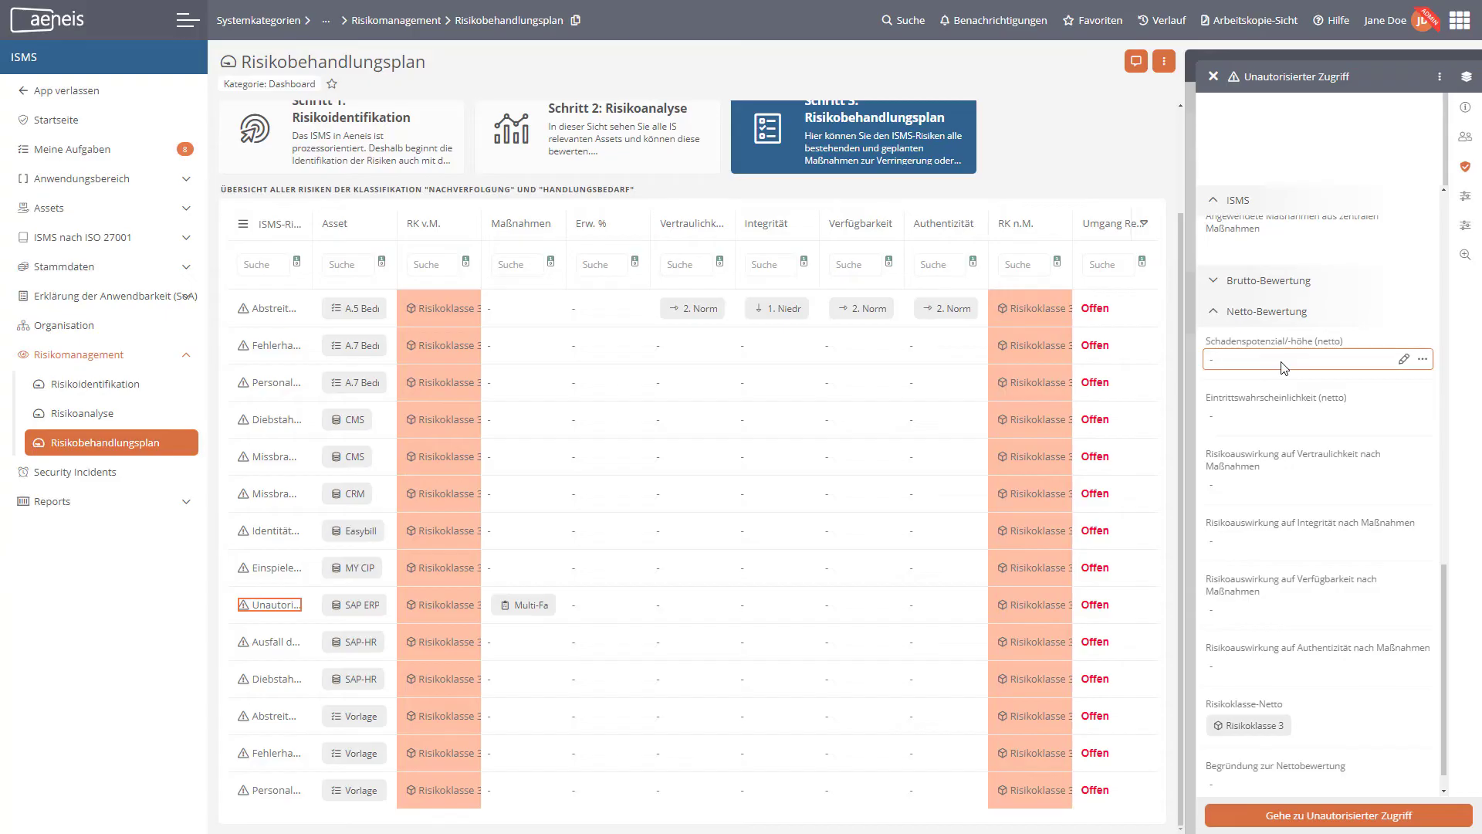
{"action": "left_click", "coordinate": [1284, 368]}
{"action": "left_click", "coordinate": [1397, 366]}
{"action": "left_click", "coordinate": [1382, 450]}
{"action": "left_click", "coordinate": [1395, 392]}
{"action": "left_click", "coordinate": [1404, 422]}
{"action": "left_click", "coordinate": [1405, 498]}
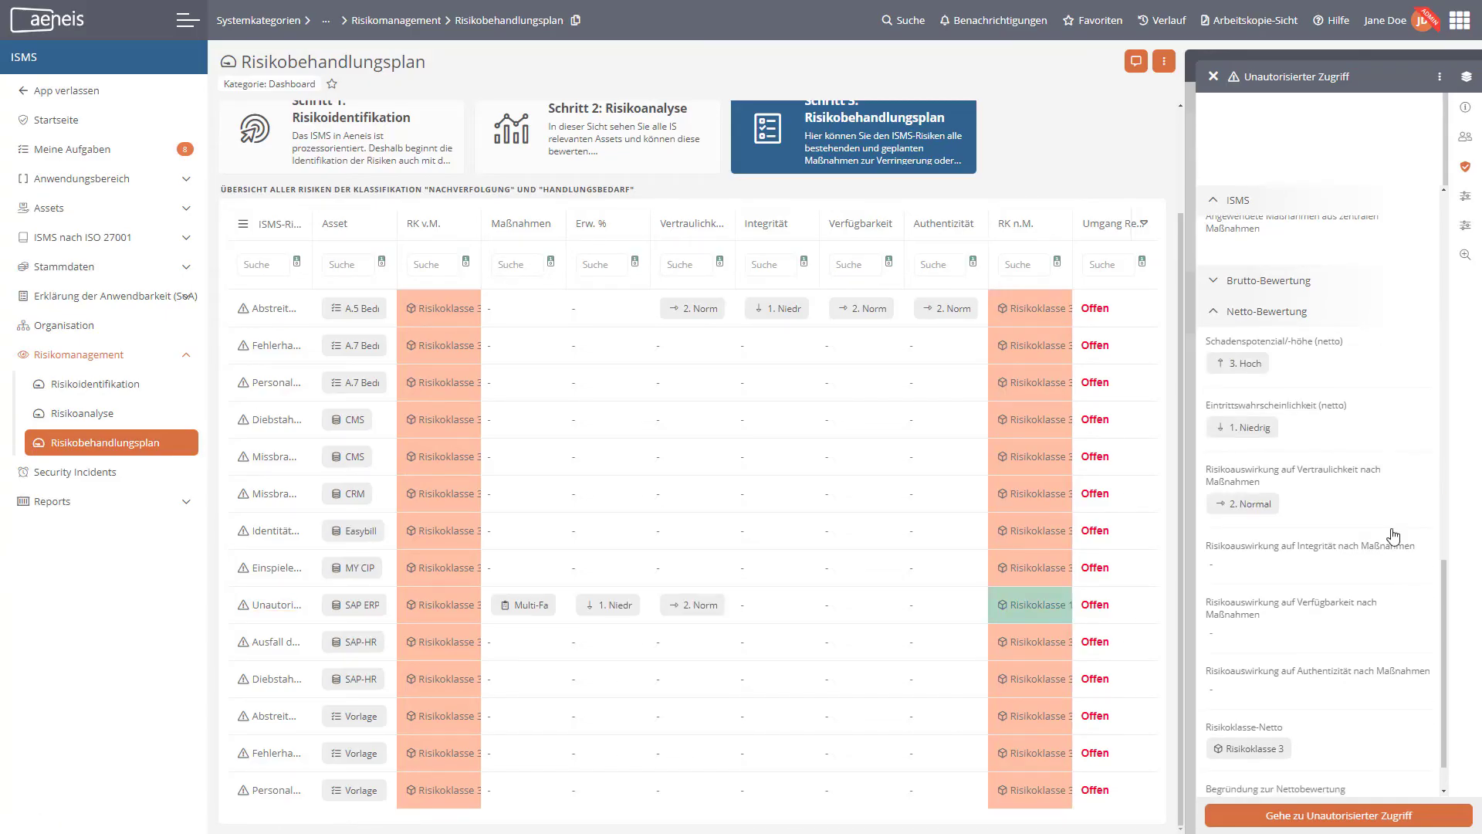
{"action": "scroll", "coordinate": [1383, 519], "scroll_direction": "down", "scroll_amount": 1}
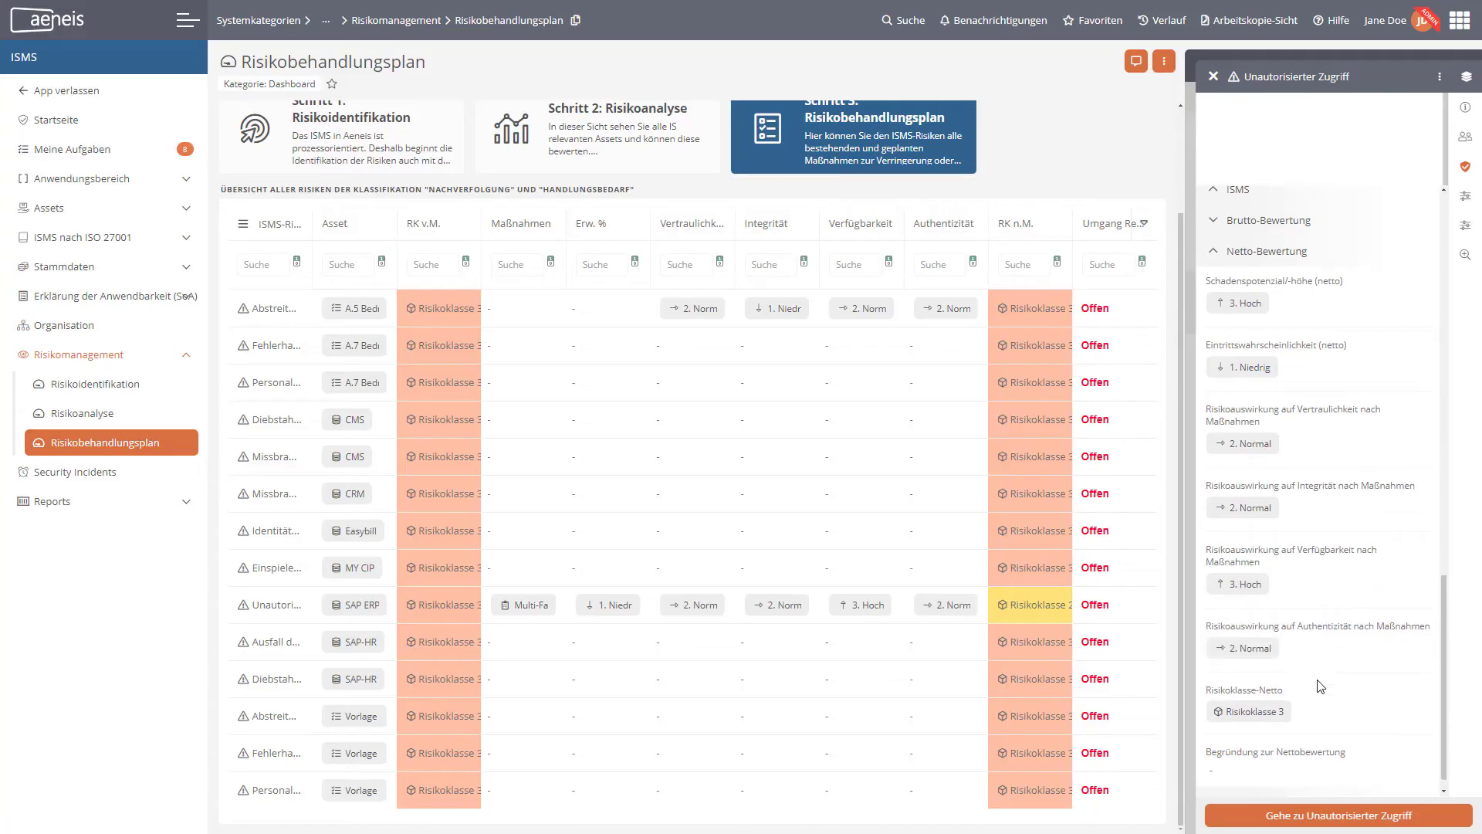
- Set Umgang Risiko to Behandlung for the SAP ERP risk and collapse the details pane
{"action": "scroll", "coordinate": [1322, 686], "scroll_direction": "up", "scroll_amount": 7}
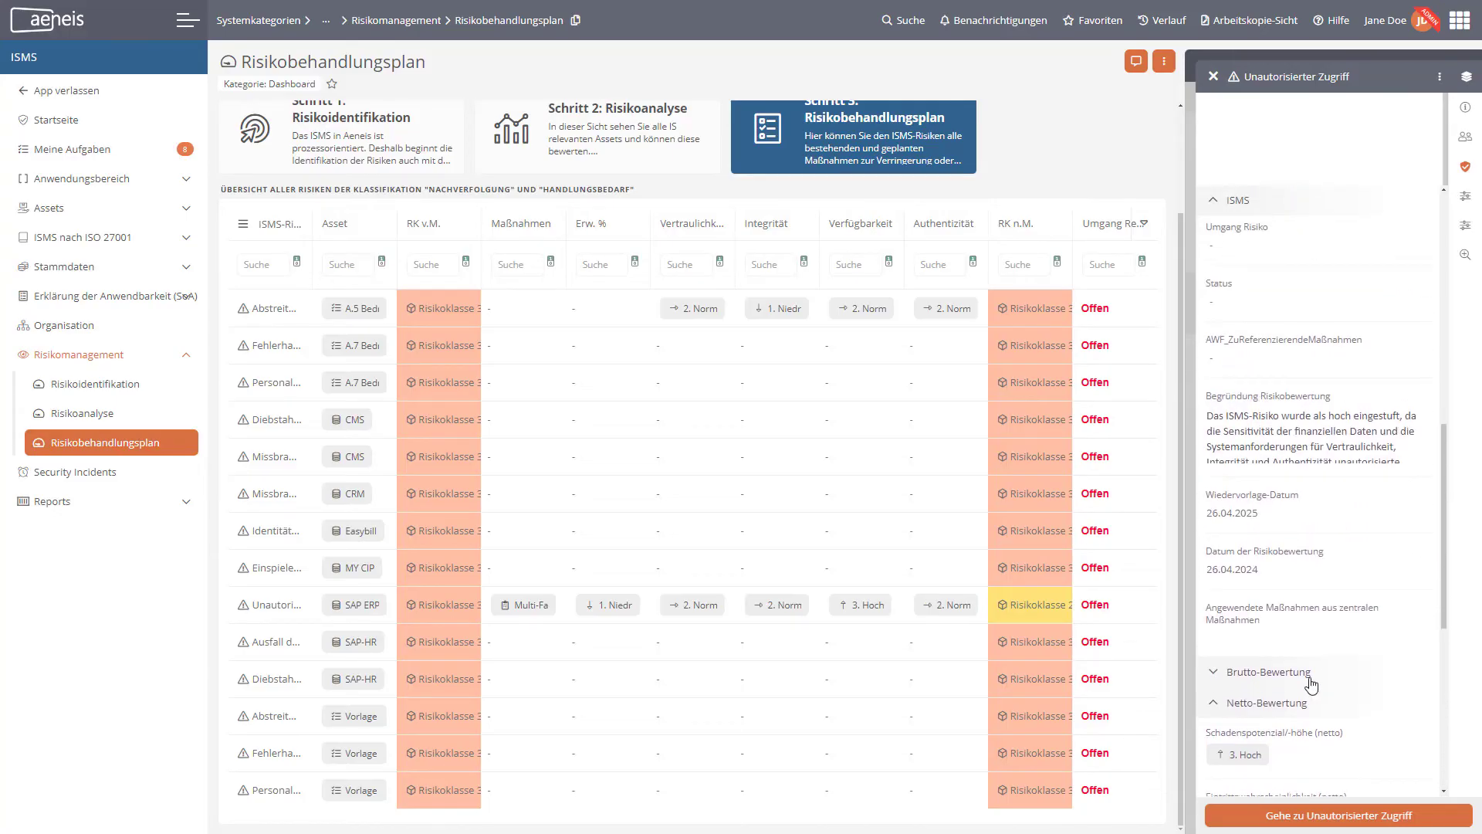
{"action": "left_click", "coordinate": [1391, 315]}
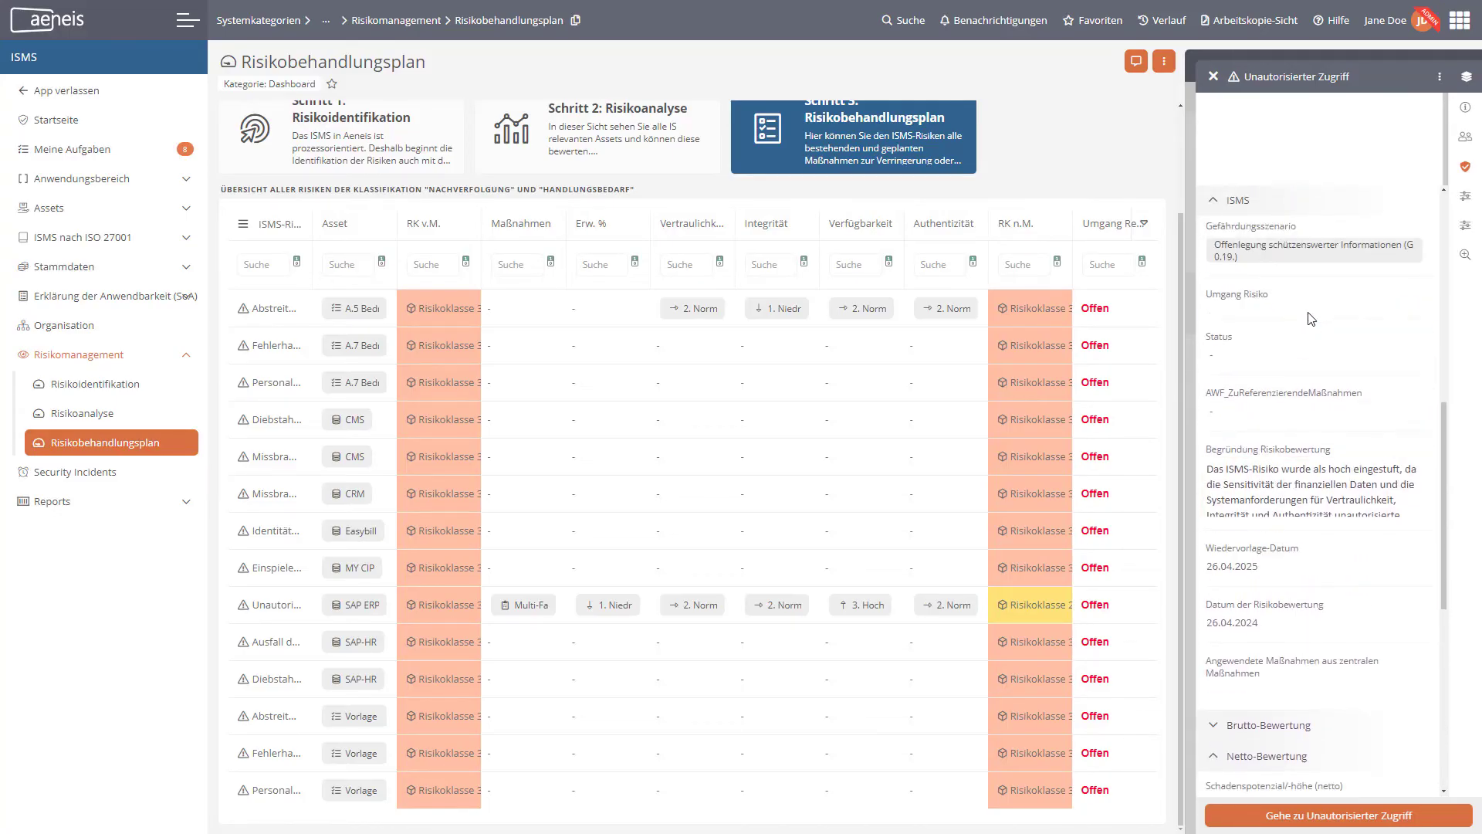
{"action": "left_click", "coordinate": [1387, 319]}
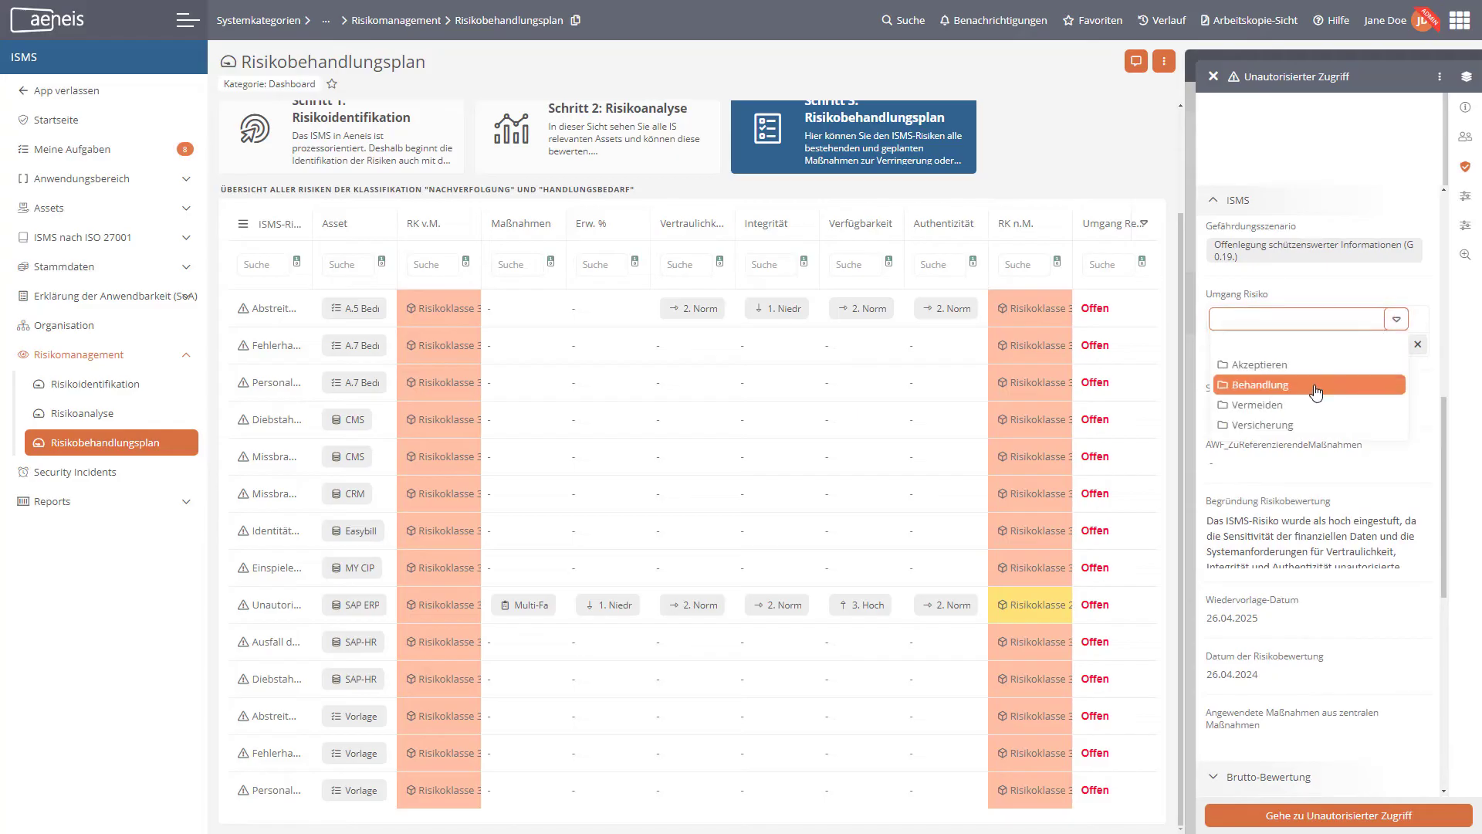
{"action": "left_click", "coordinate": [1317, 384]}
{"action": "left_click", "coordinate": [1399, 347]}
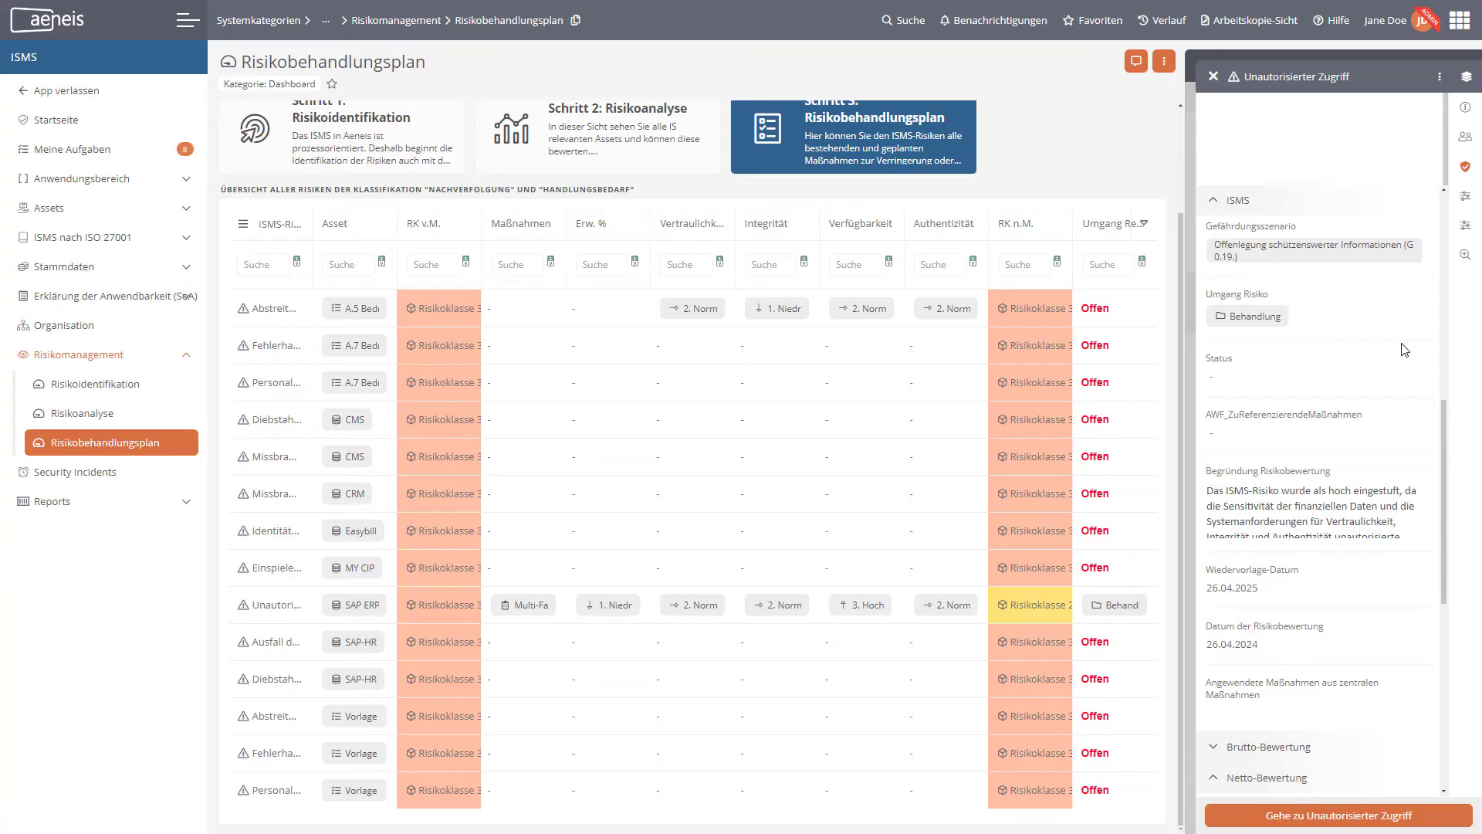
{"action": "left_click", "coordinate": [1212, 75]}
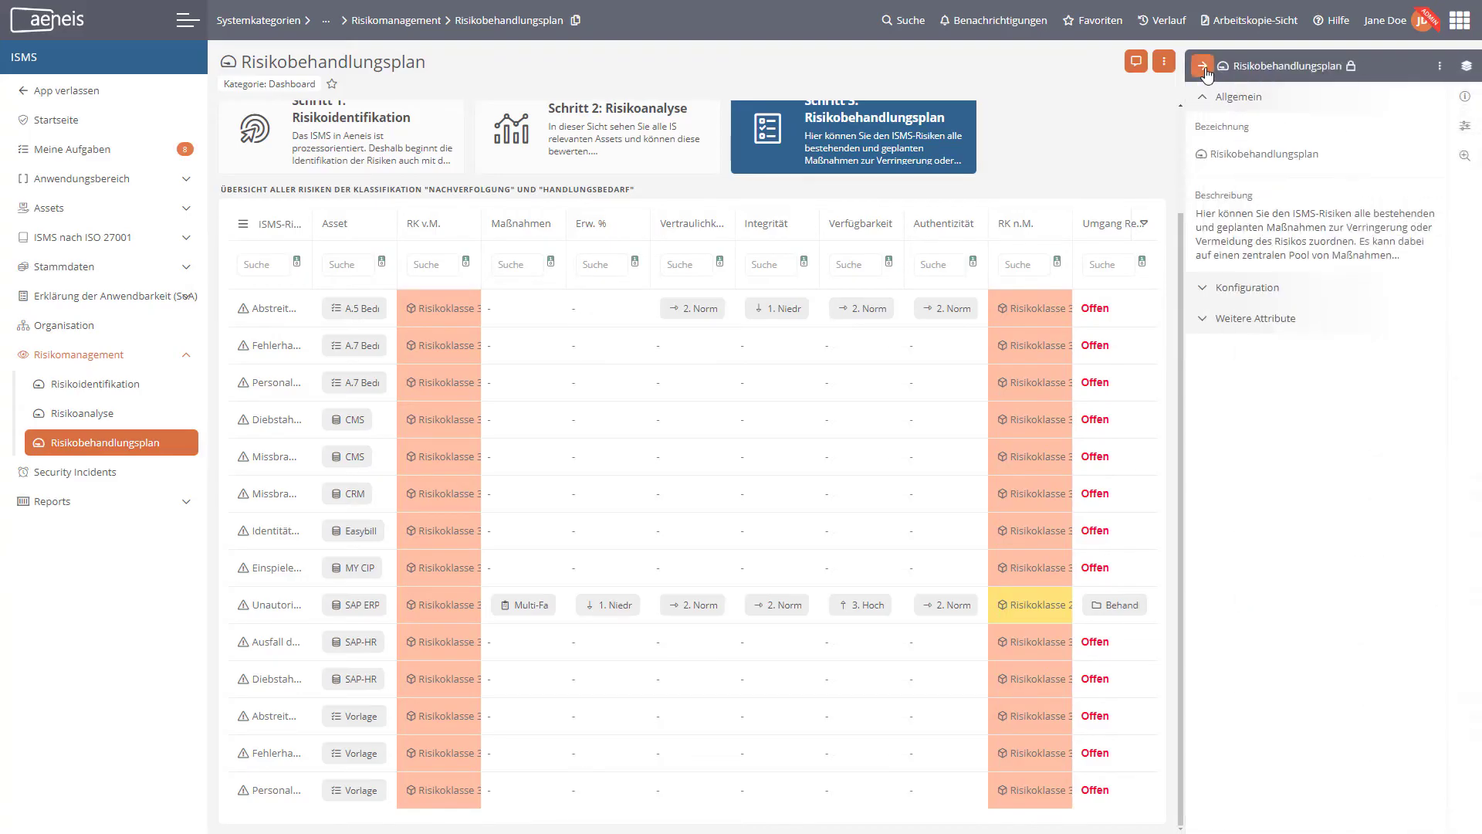
{"action": "left_click", "coordinate": [1204, 68]}
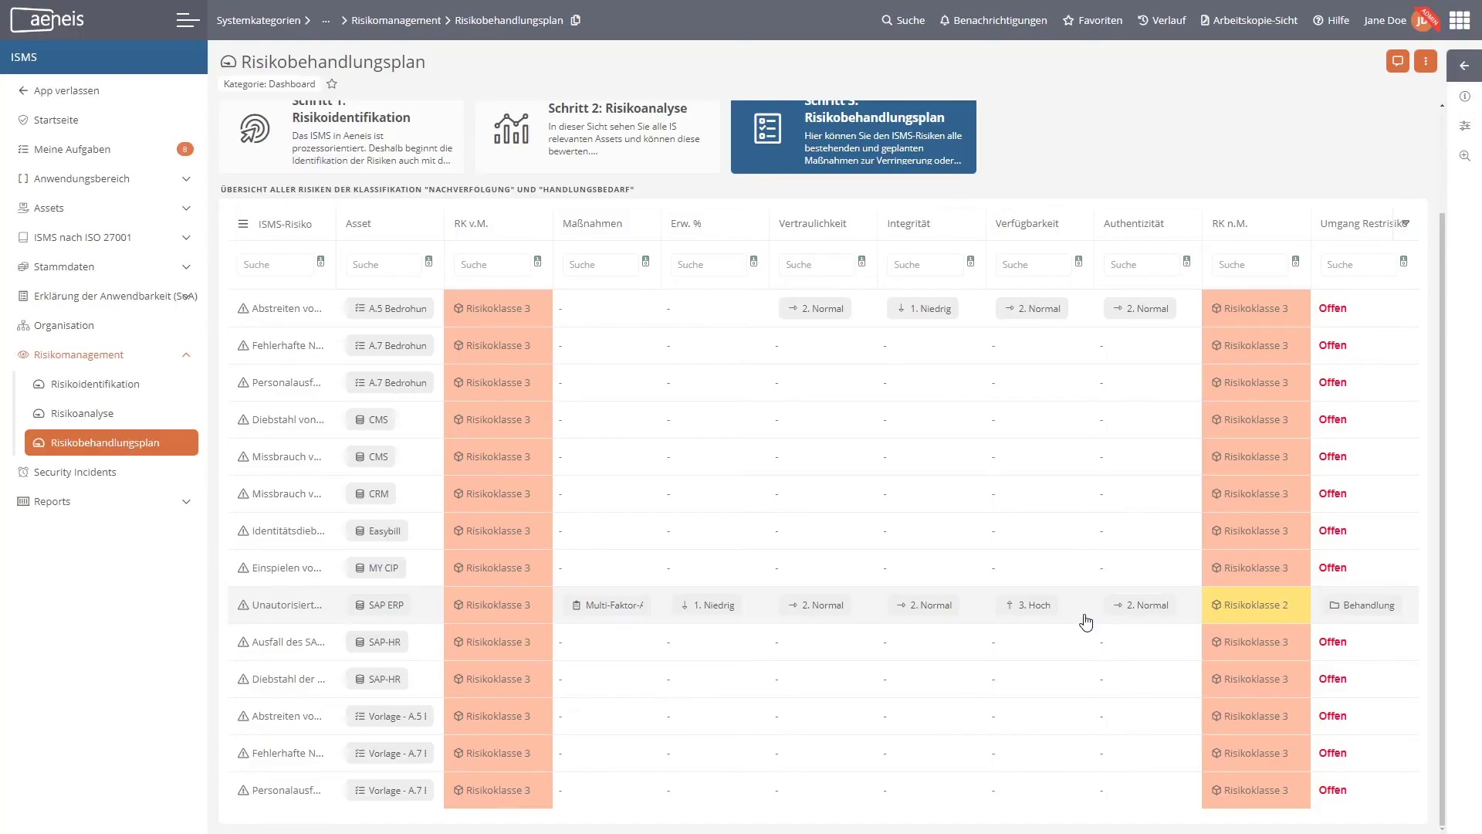
- Open SoA - Gesamt under Erklärung der Anwendbarkeit and review the list of Annex A controls
{"action": "left_click", "coordinate": [188, 297]}
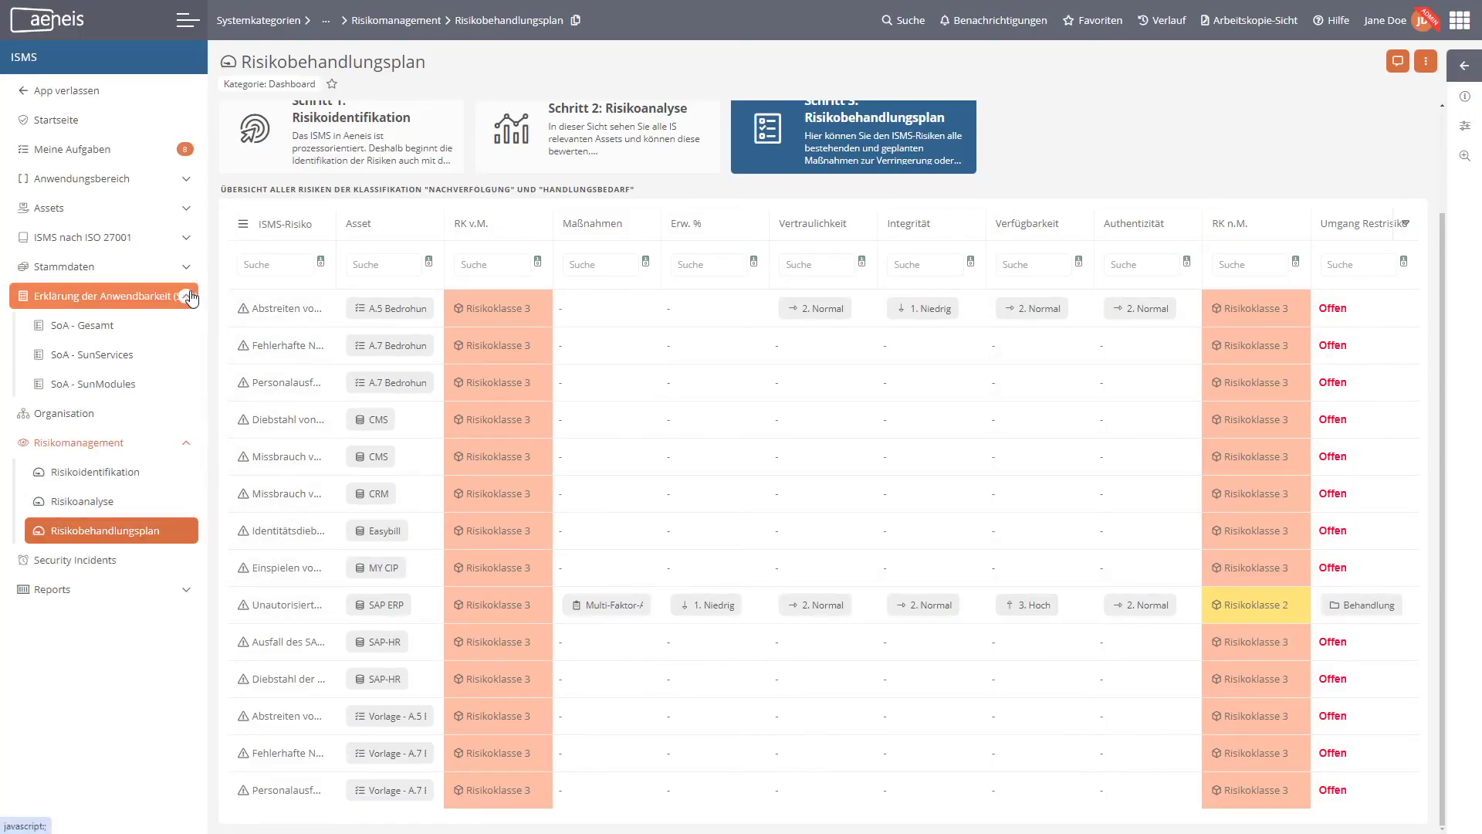
{"action": "left_click", "coordinate": [162, 332]}
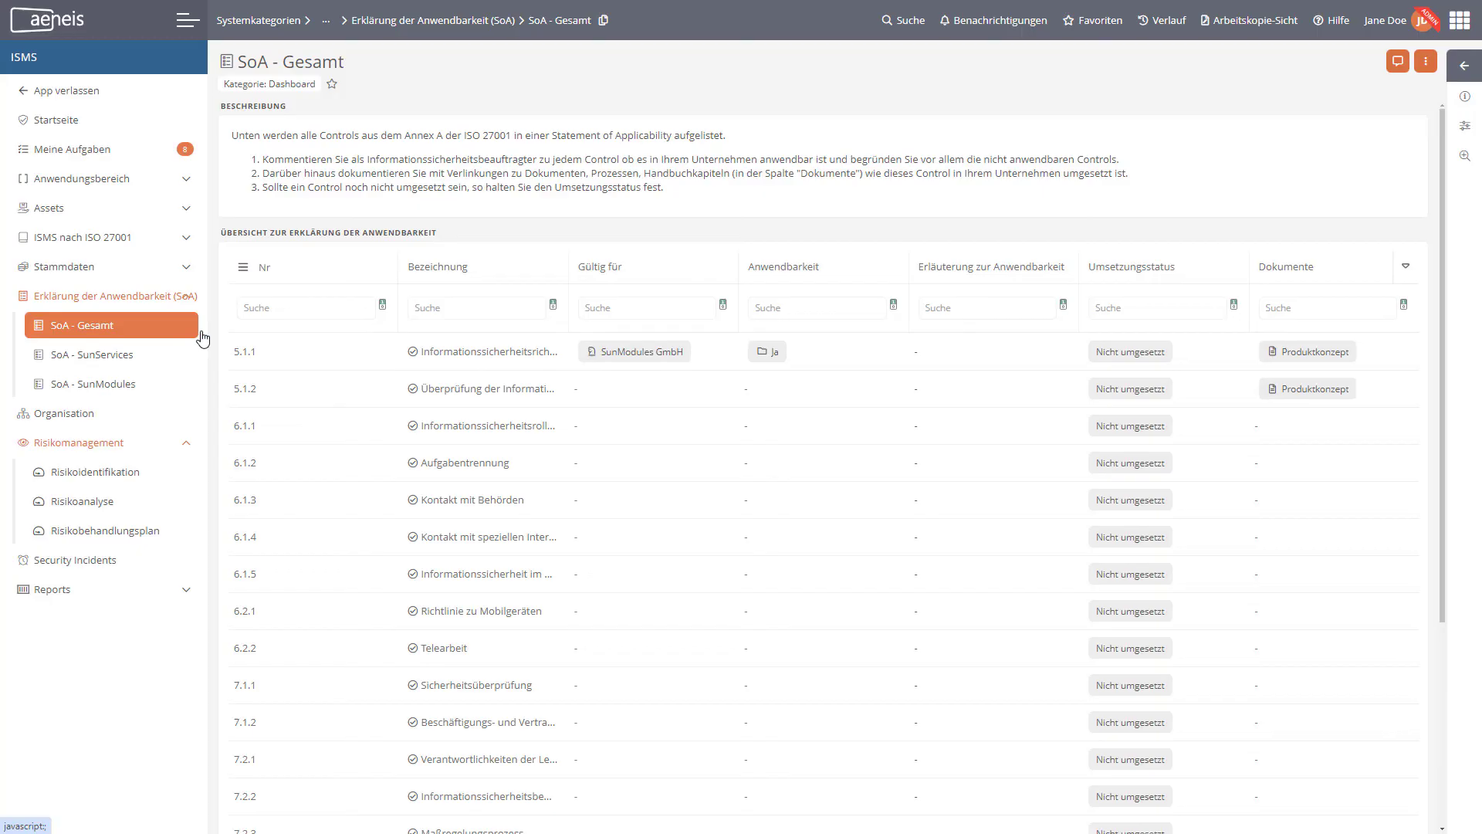
{"action": "scroll", "coordinate": [513, 375], "scroll_direction": "down", "scroll_amount": 3}
{"action": "scroll", "coordinate": [513, 375], "scroll_direction": "down", "scroll_amount": 1}
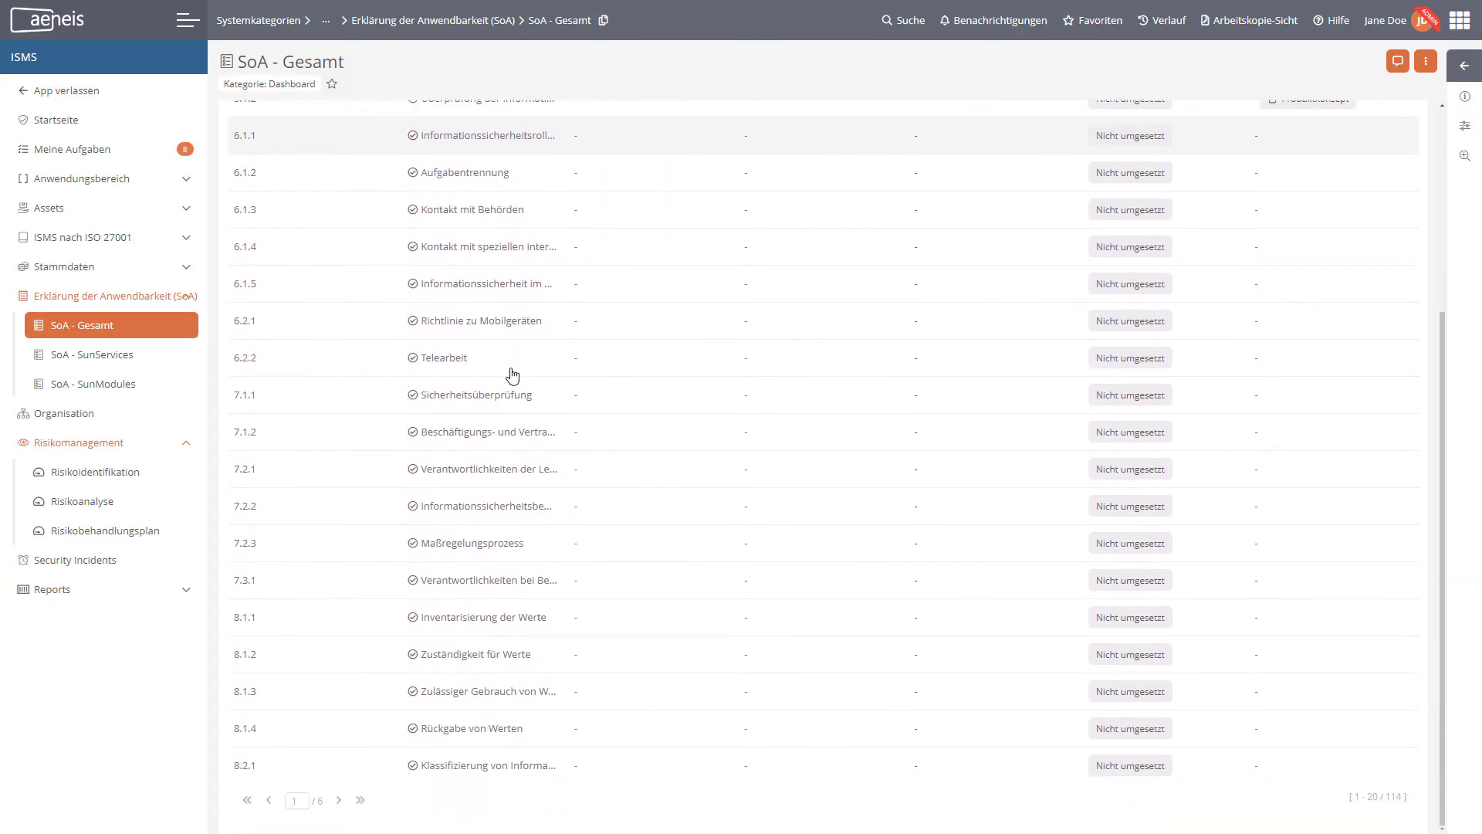
{"action": "scroll", "coordinate": [513, 376], "scroll_direction": "up", "scroll_amount": 4}
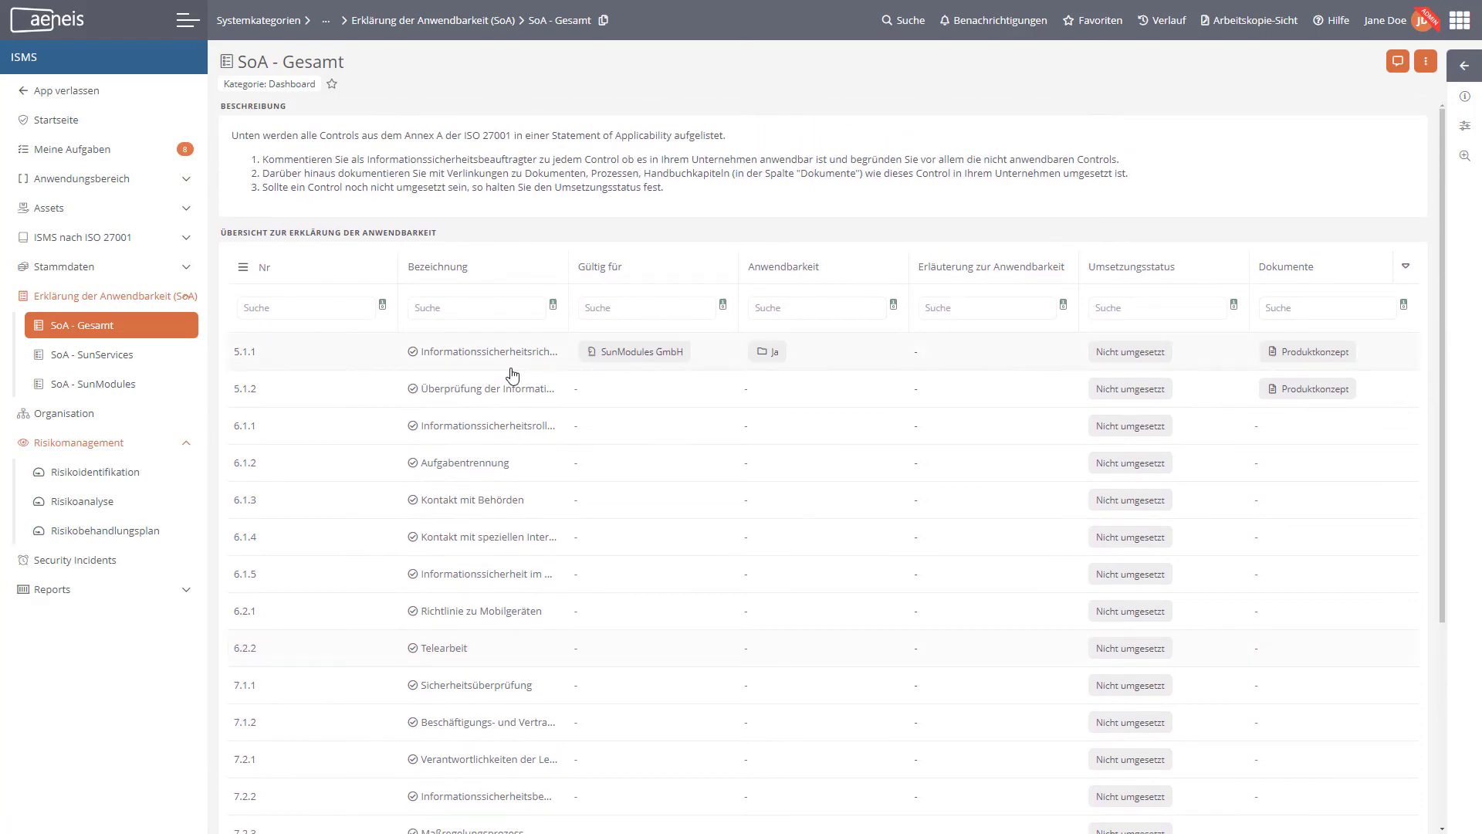
- Show the ISMS details of control 5.1.2, Überprüfung der Informationssicherheitsrichtlinien
{"action": "left_click", "coordinate": [515, 394]}
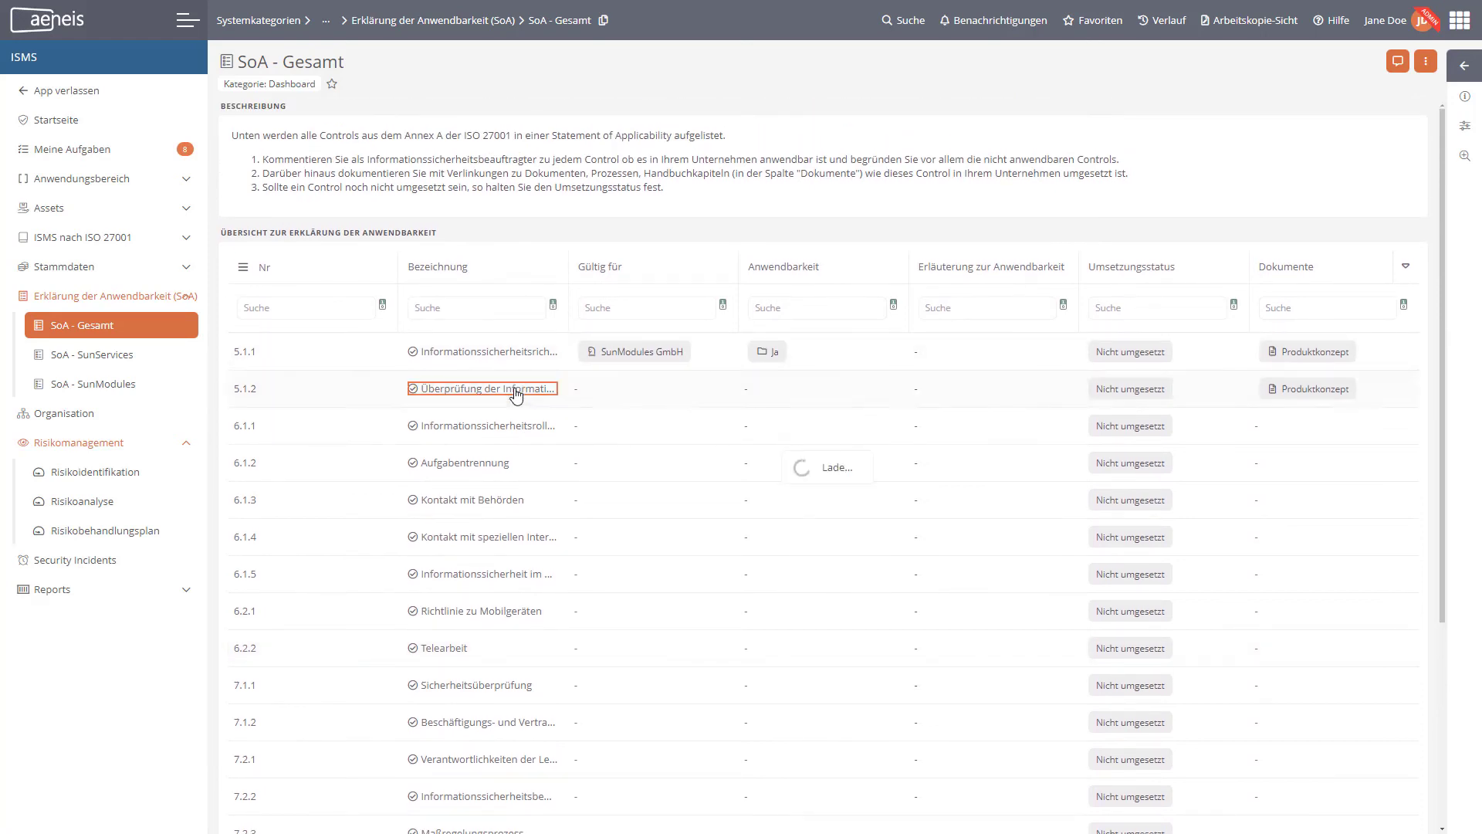
{"action": "left_click", "coordinate": [1467, 66]}
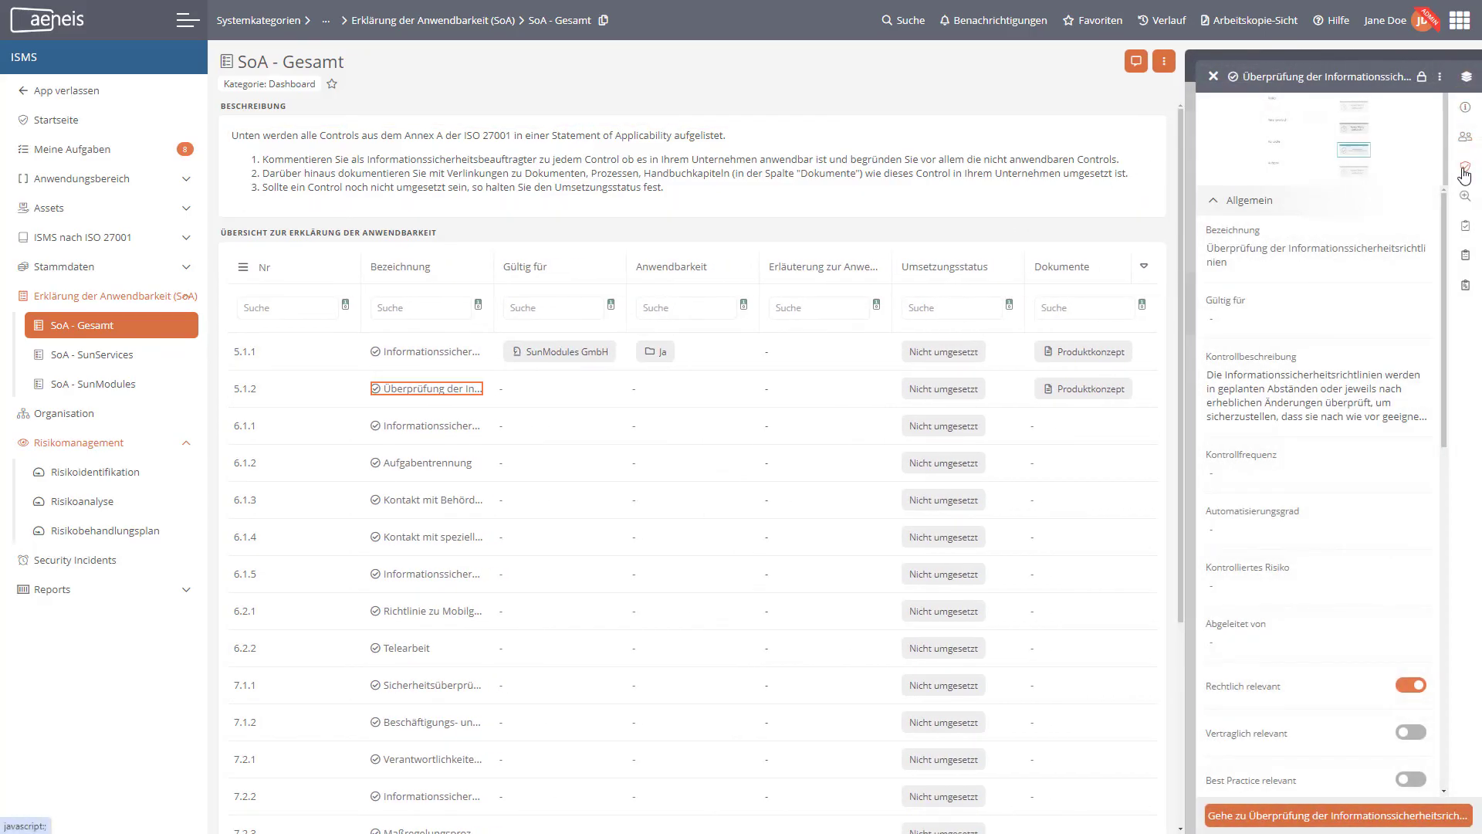
{"action": "left_click", "coordinate": [1466, 171]}
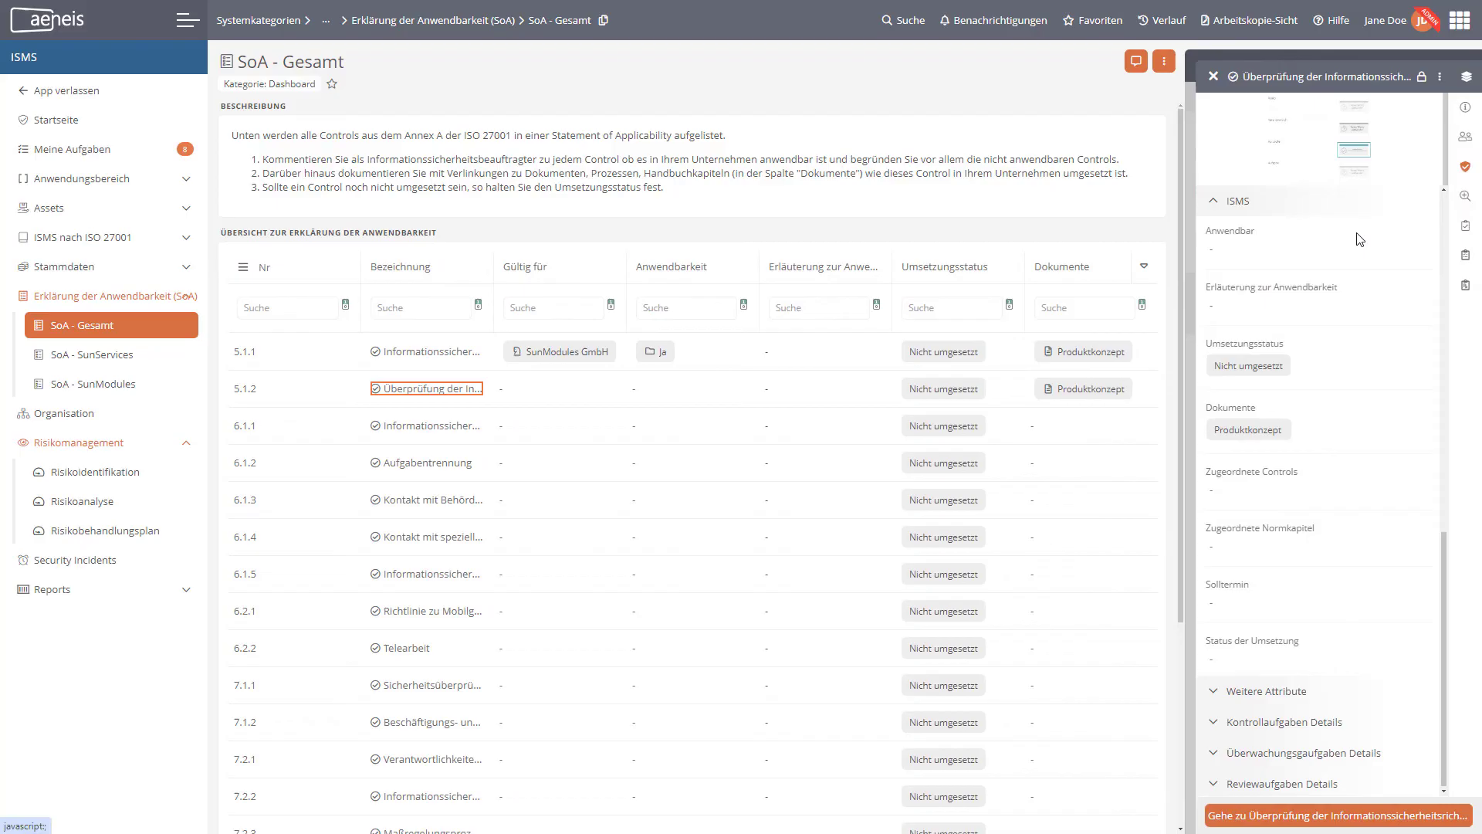
- Set control 5.1.2's Anwendbar to Ja and Erläuterung to "Die Inhalte der Richtlinien auf ihre Vollständigkeit und Relevanz prüfen, damit Sicherheitsziele erreicht werden."
{"action": "left_click", "coordinate": [1421, 252]}
{"action": "left_click", "coordinate": [1397, 256]}
{"action": "left_click", "coordinate": [1320, 301]}
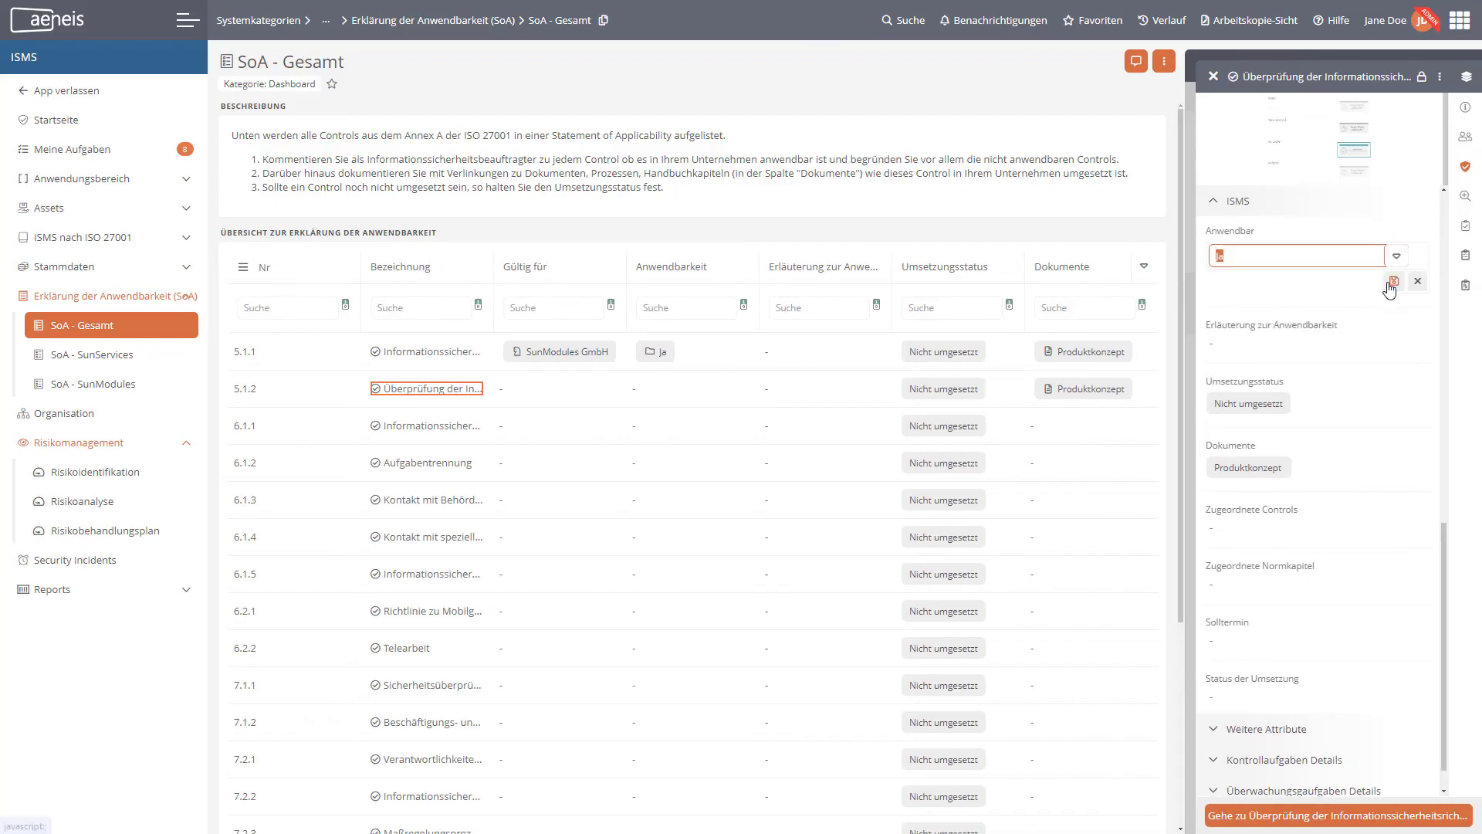
{"action": "left_click", "coordinate": [1359, 315]}
{"action": "type", "text": "Die Inhalte der Richtlinien auf ihre Vollständigkeit und Relevanz prüfen, damit Sicherheitsziele erreicht werden."}
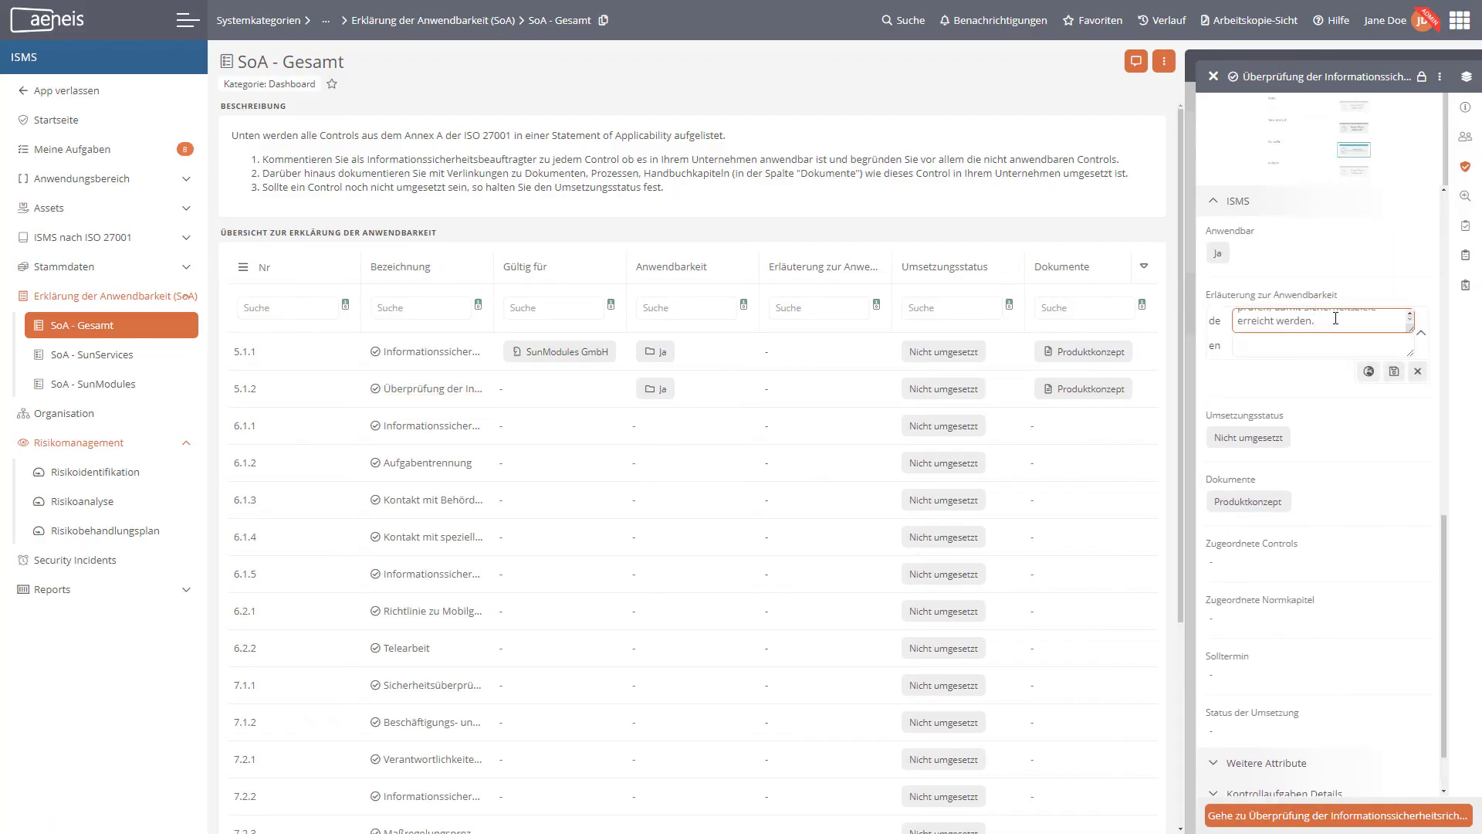
{"action": "left_click", "coordinate": [1394, 371]}
{"action": "left_click", "coordinate": [1396, 384]}
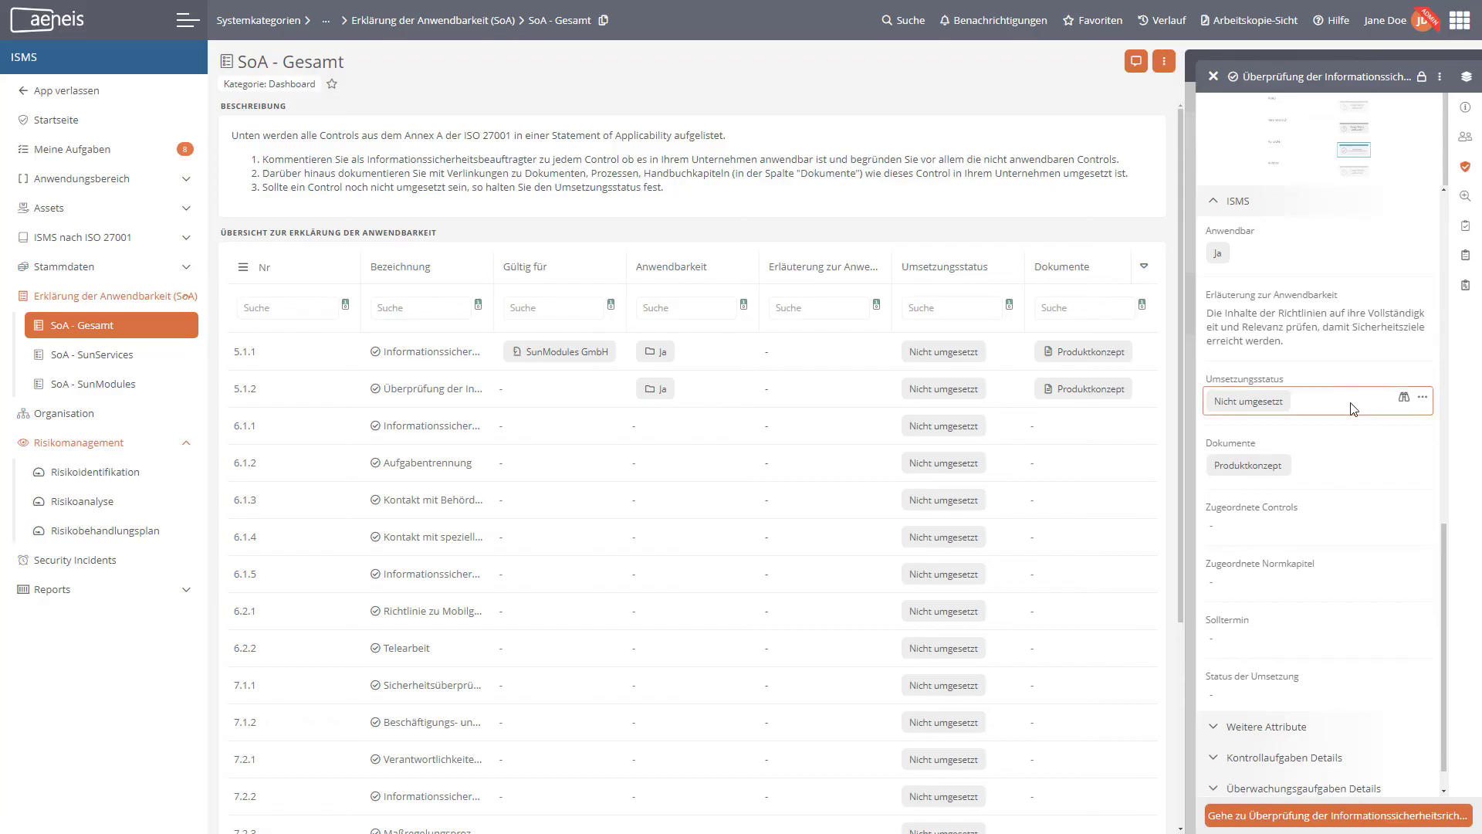
- Set the Umsetzungsstatus of control 5.1.2 to In Arbeit, then close its details and collapse the details pane
{"action": "left_click", "coordinate": [1397, 404]}
{"action": "left_click", "coordinate": [1328, 471]}
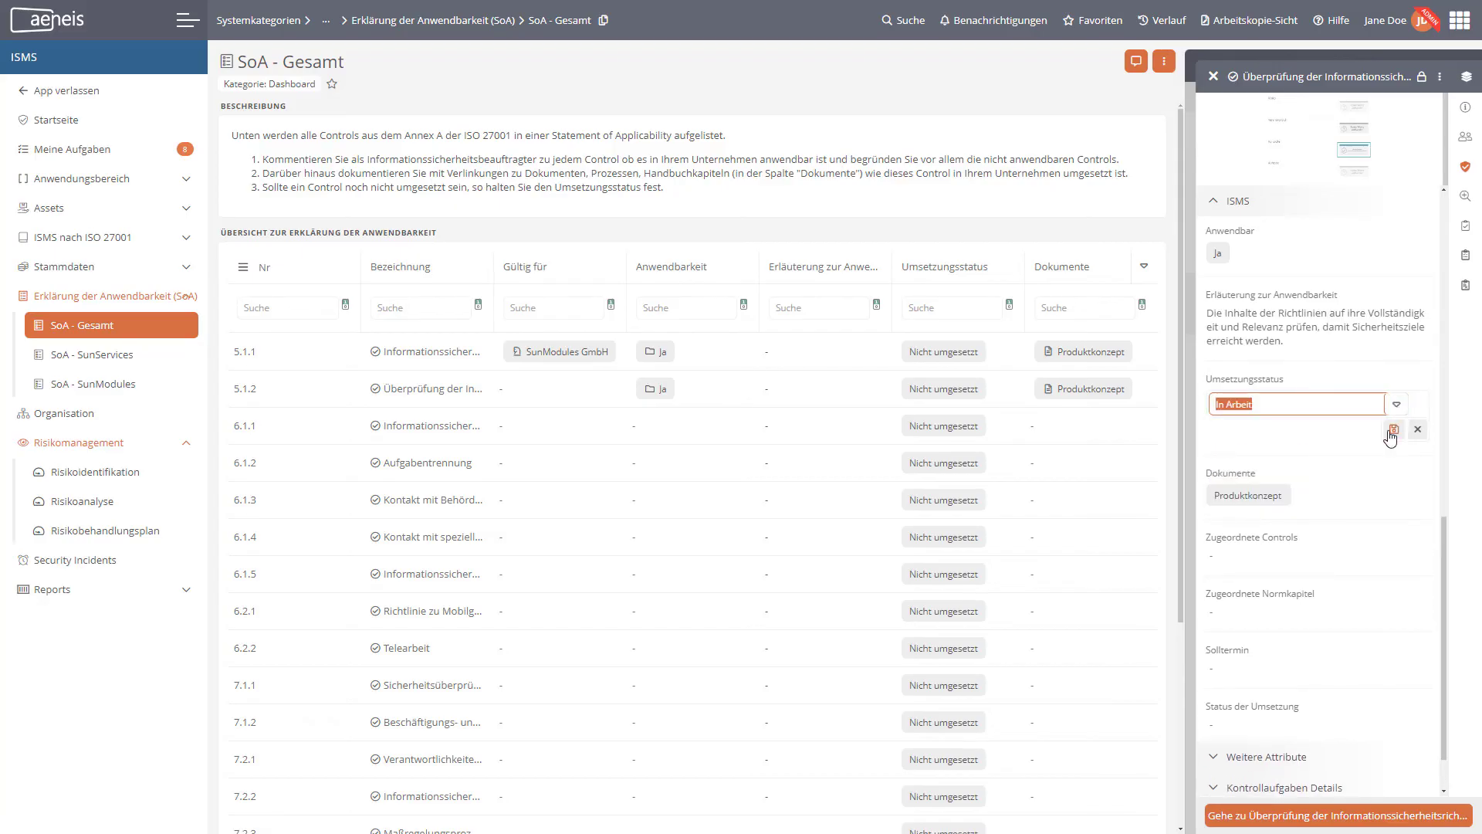
{"action": "left_click", "coordinate": [1391, 430]}
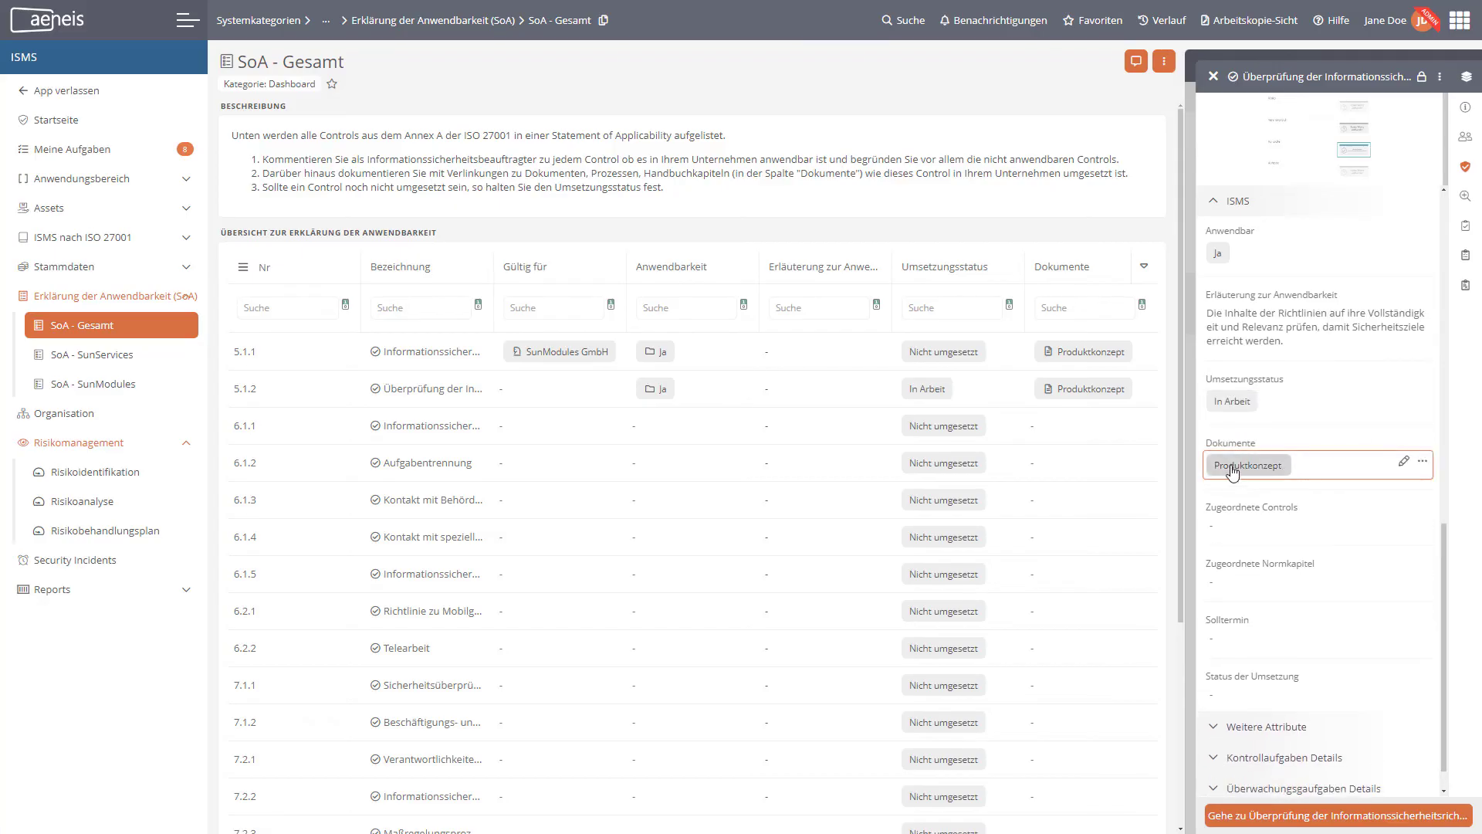
{"action": "left_click", "coordinate": [1211, 77]}
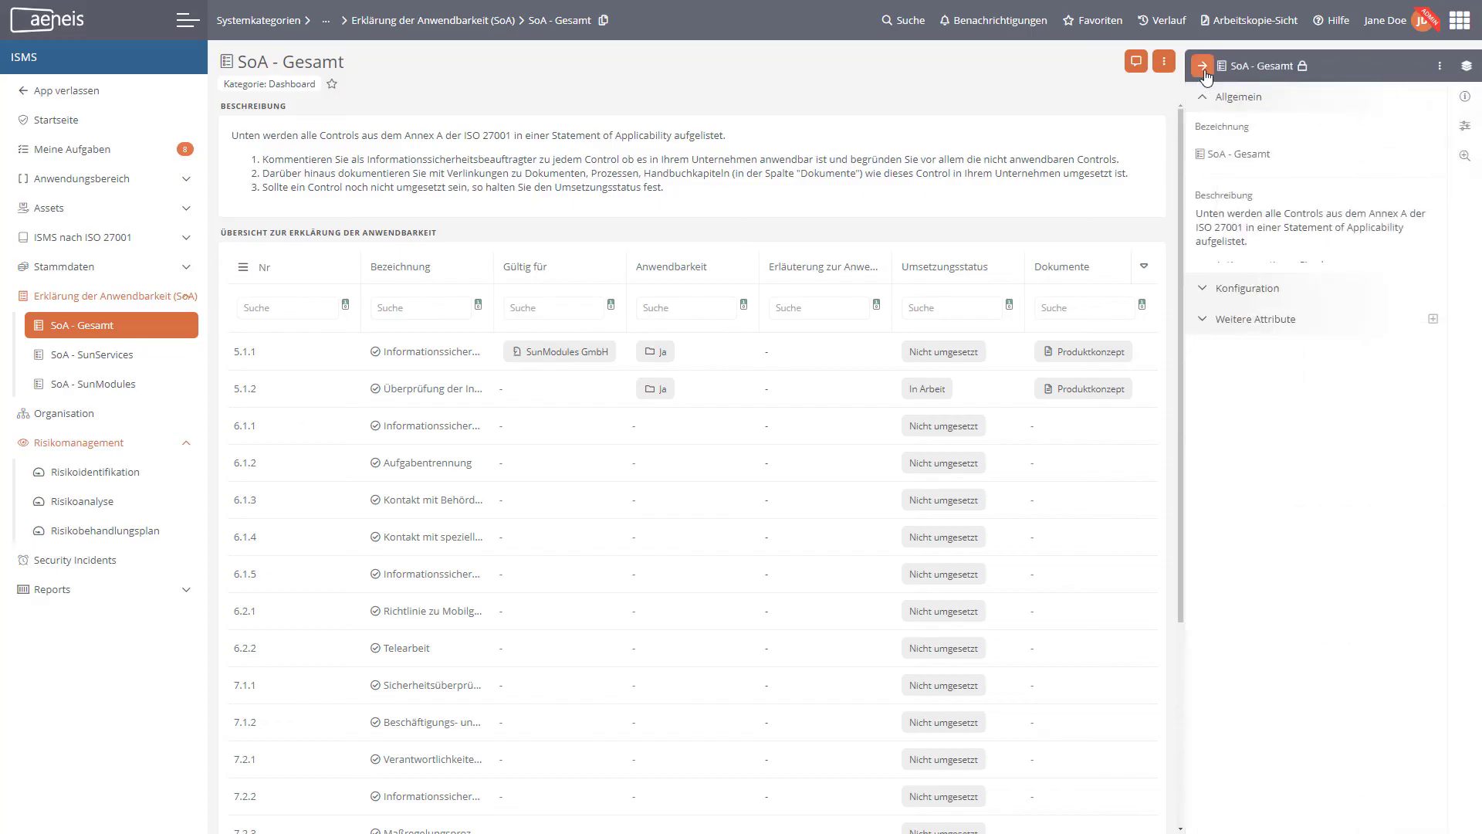
{"action": "left_click", "coordinate": [1203, 67]}
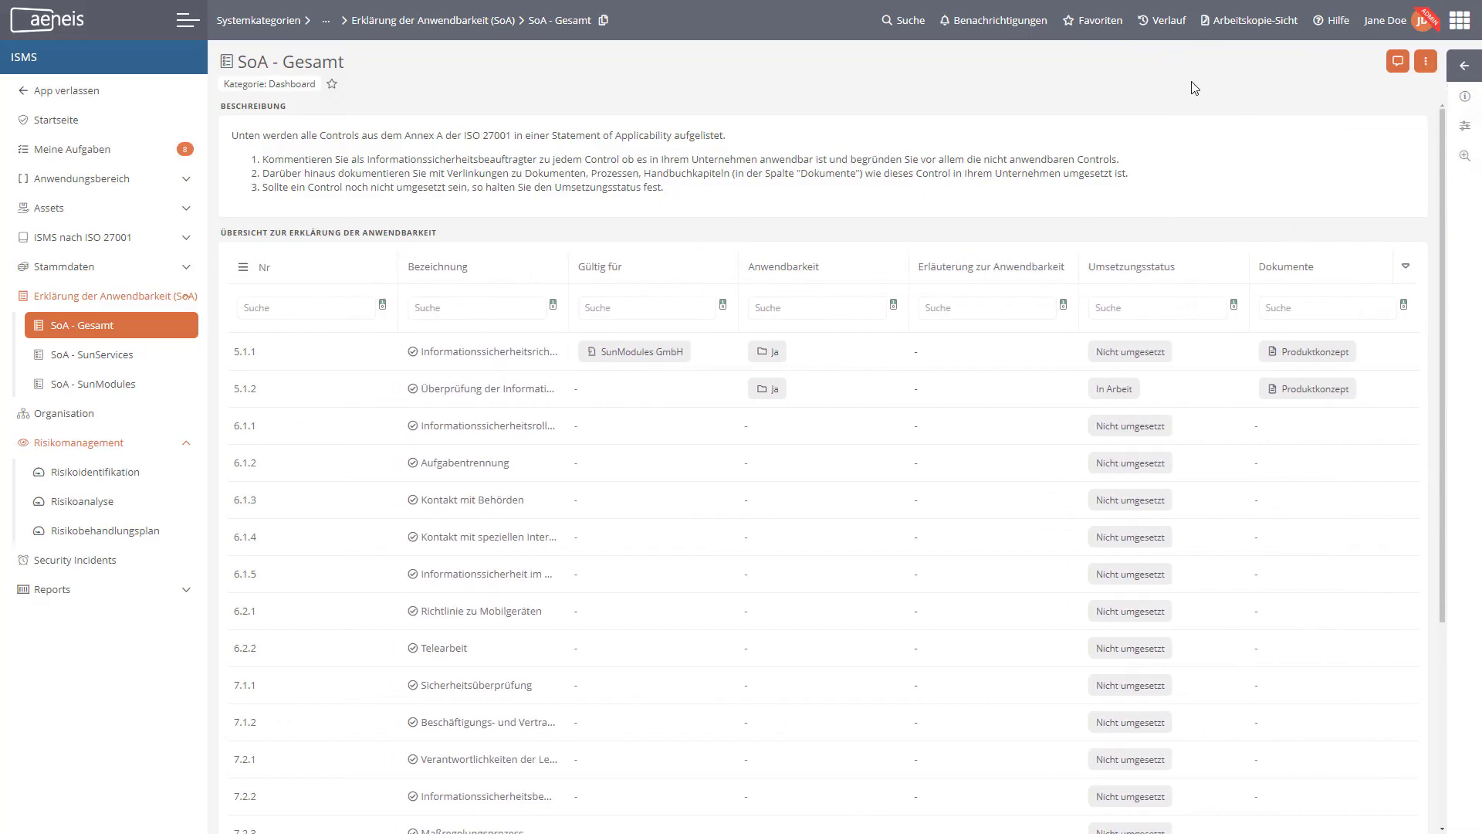
- Filter the SoA - Gesamt overview to controls with Anwendbarkeit Ja and export the filtered list as a spreadsheet
{"action": "left_click", "coordinate": [813, 307]}
{"action": "left_click", "coordinate": [783, 397]}
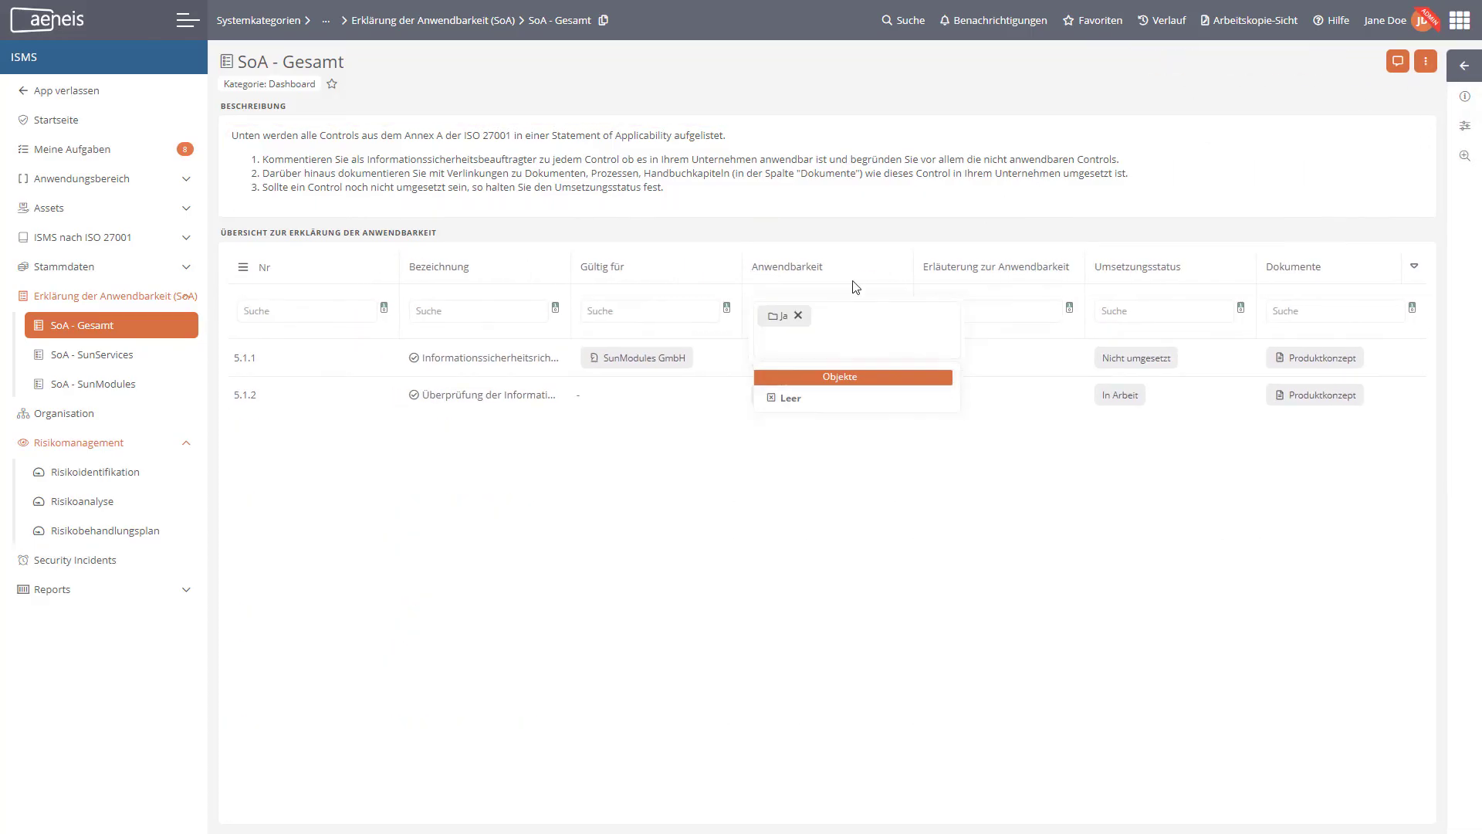
{"action": "left_click", "coordinate": [866, 237]}
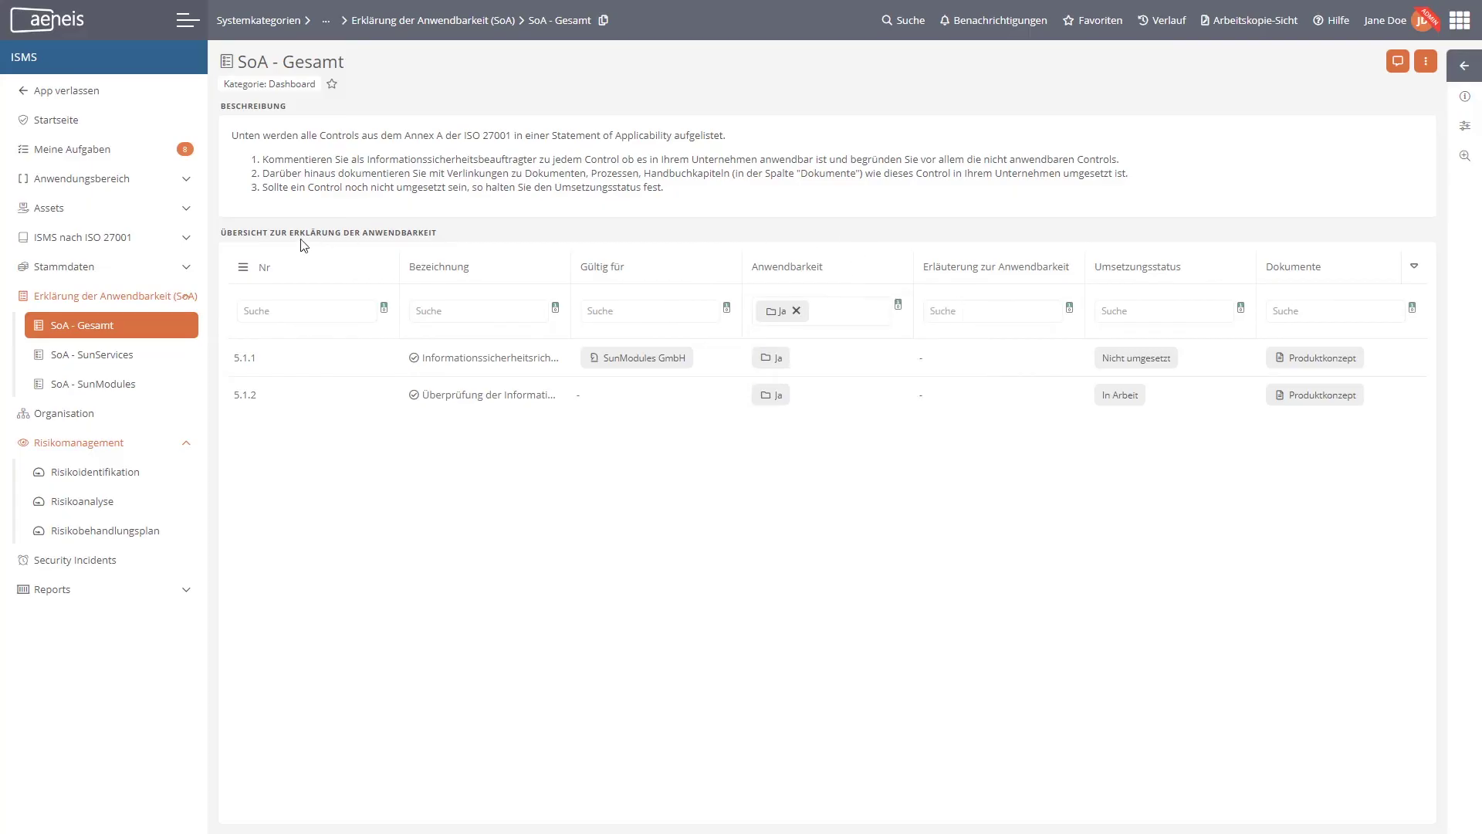
{"action": "left_click", "coordinate": [245, 270]}
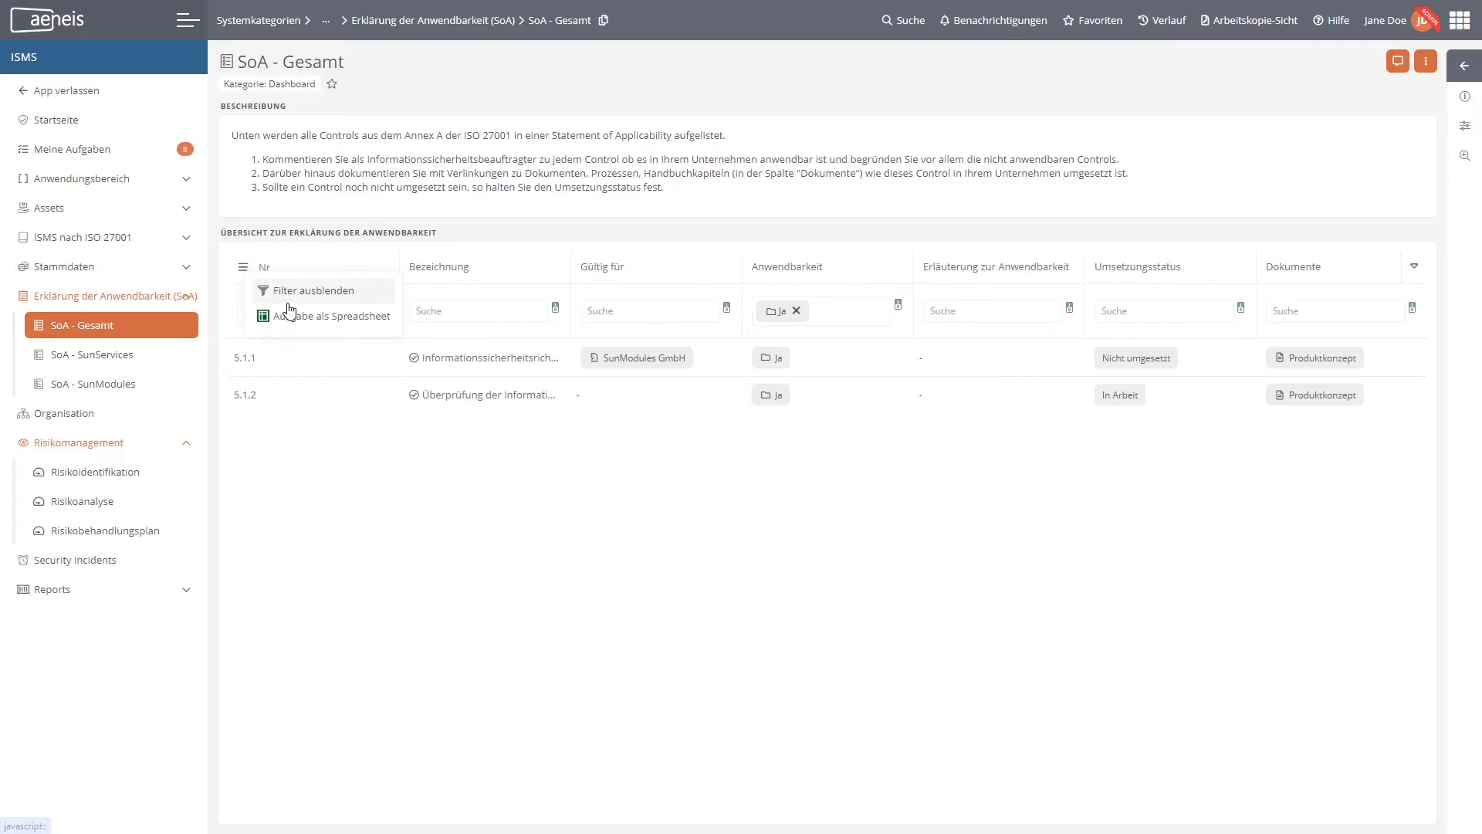
{"action": "left_click", "coordinate": [324, 324]}
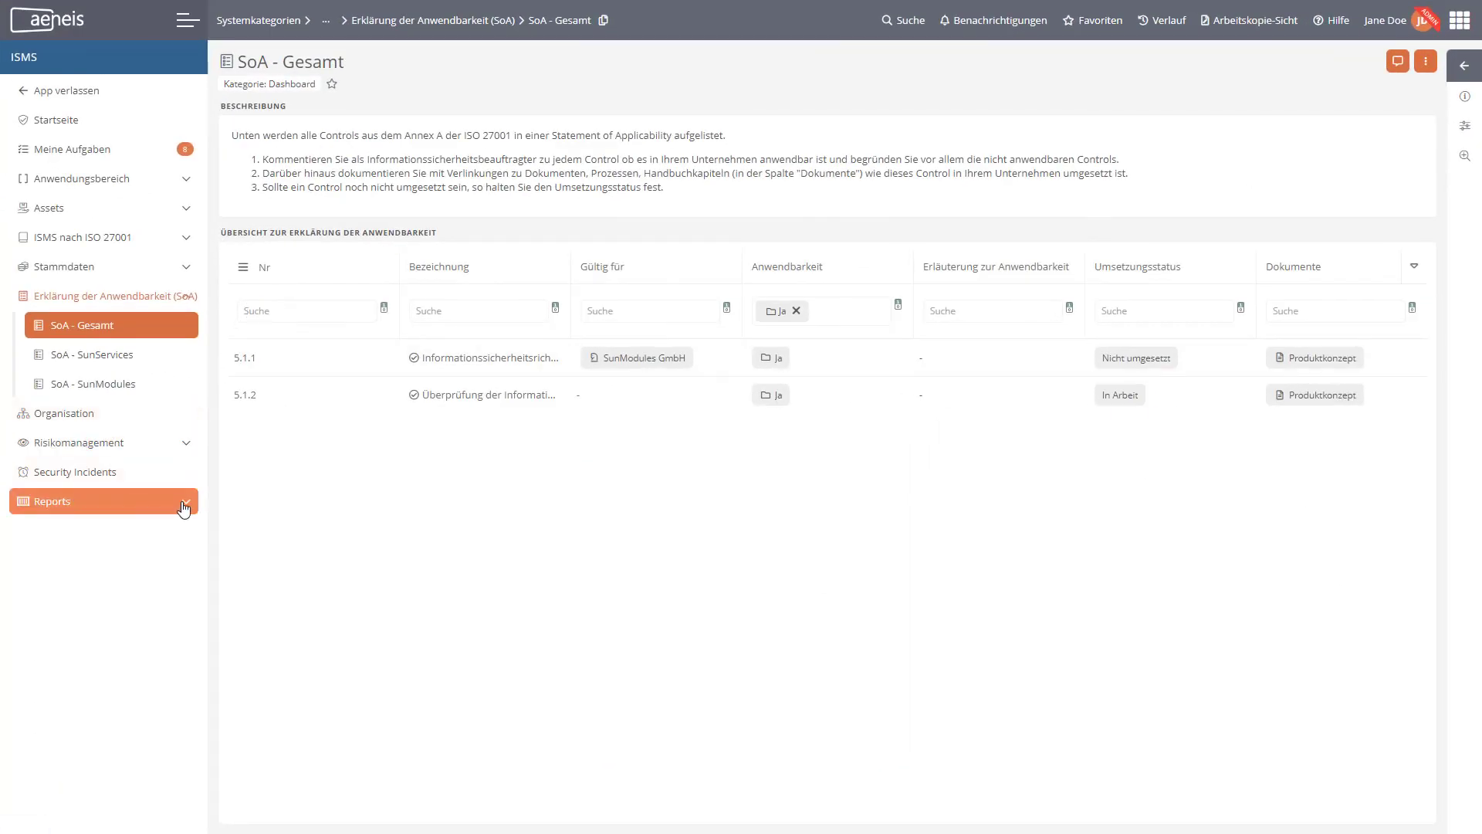
- Review the Maßnahmenübersicht, Risikoliste and Risiko-Matrix reports, including the assessment columns after measures in the Risikoliste
{"action": "left_click", "coordinate": [184, 507]}
{"action": "left_click", "coordinate": [141, 533]}
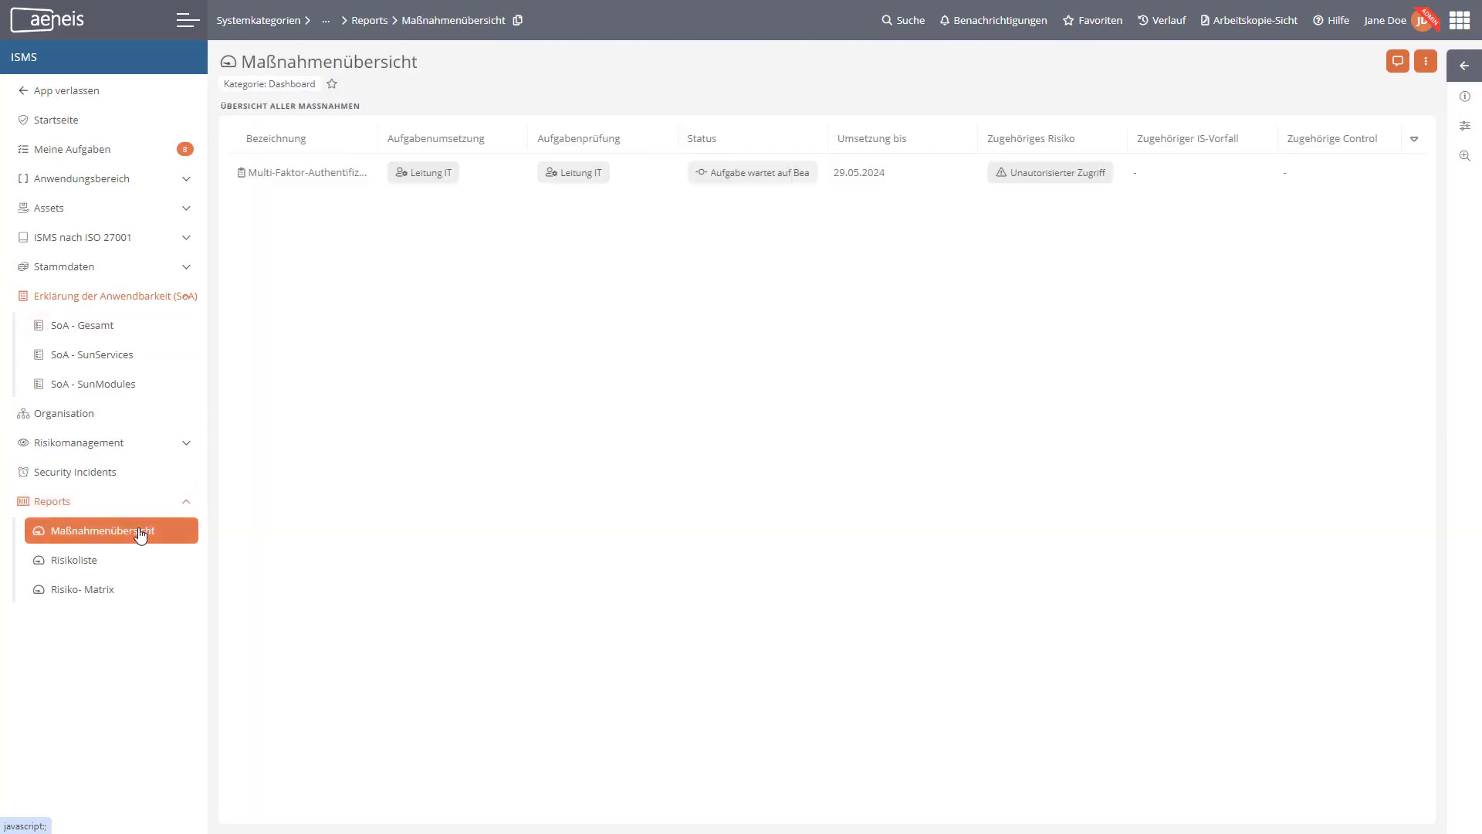
{"action": "left_click", "coordinate": [112, 561]}
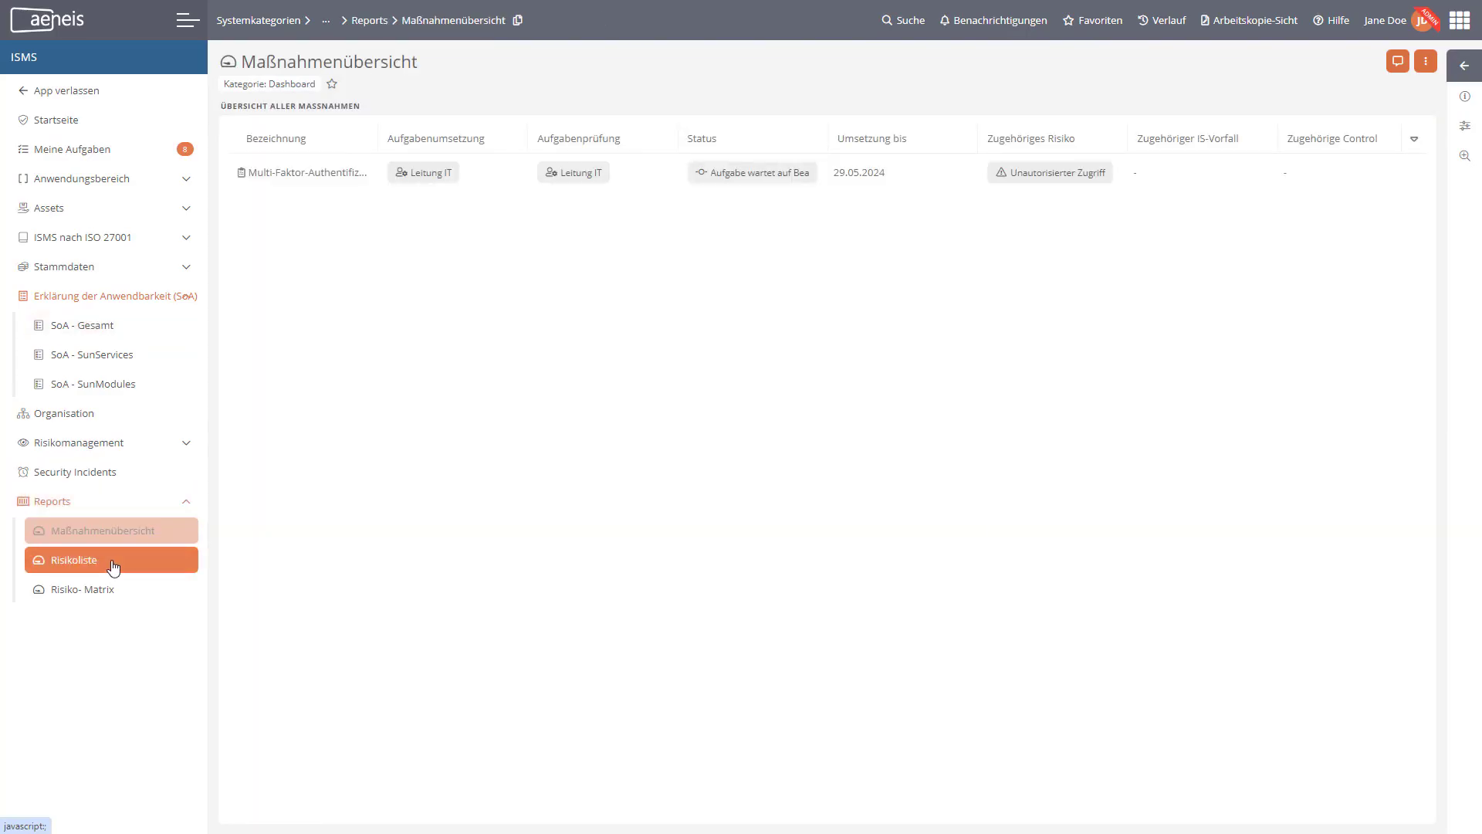
{"action": "left_click_drag", "start_coordinate": [499, 661], "coordinate": [702, 664]}
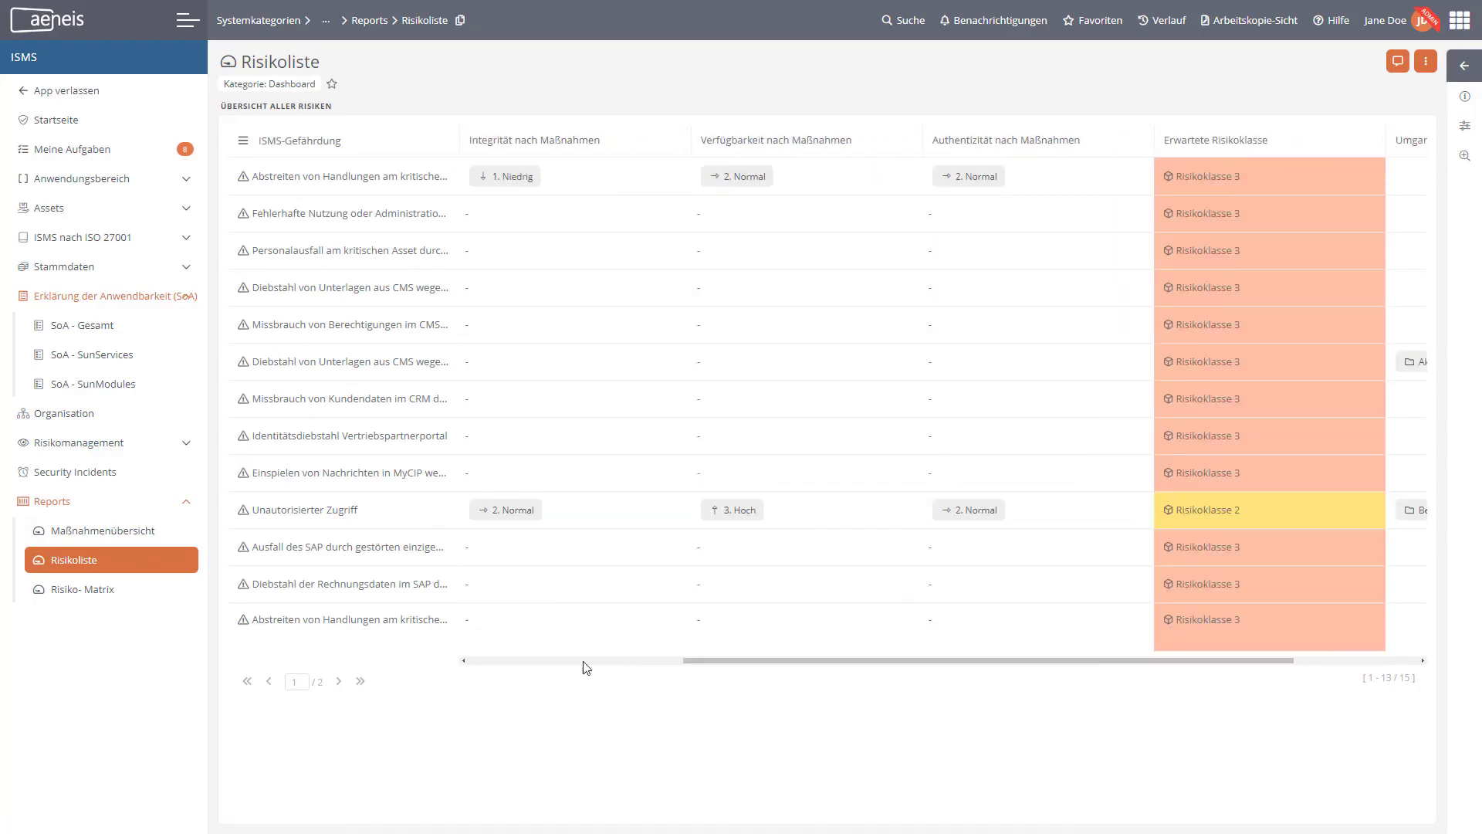
{"action": "left_click", "coordinate": [112, 592]}
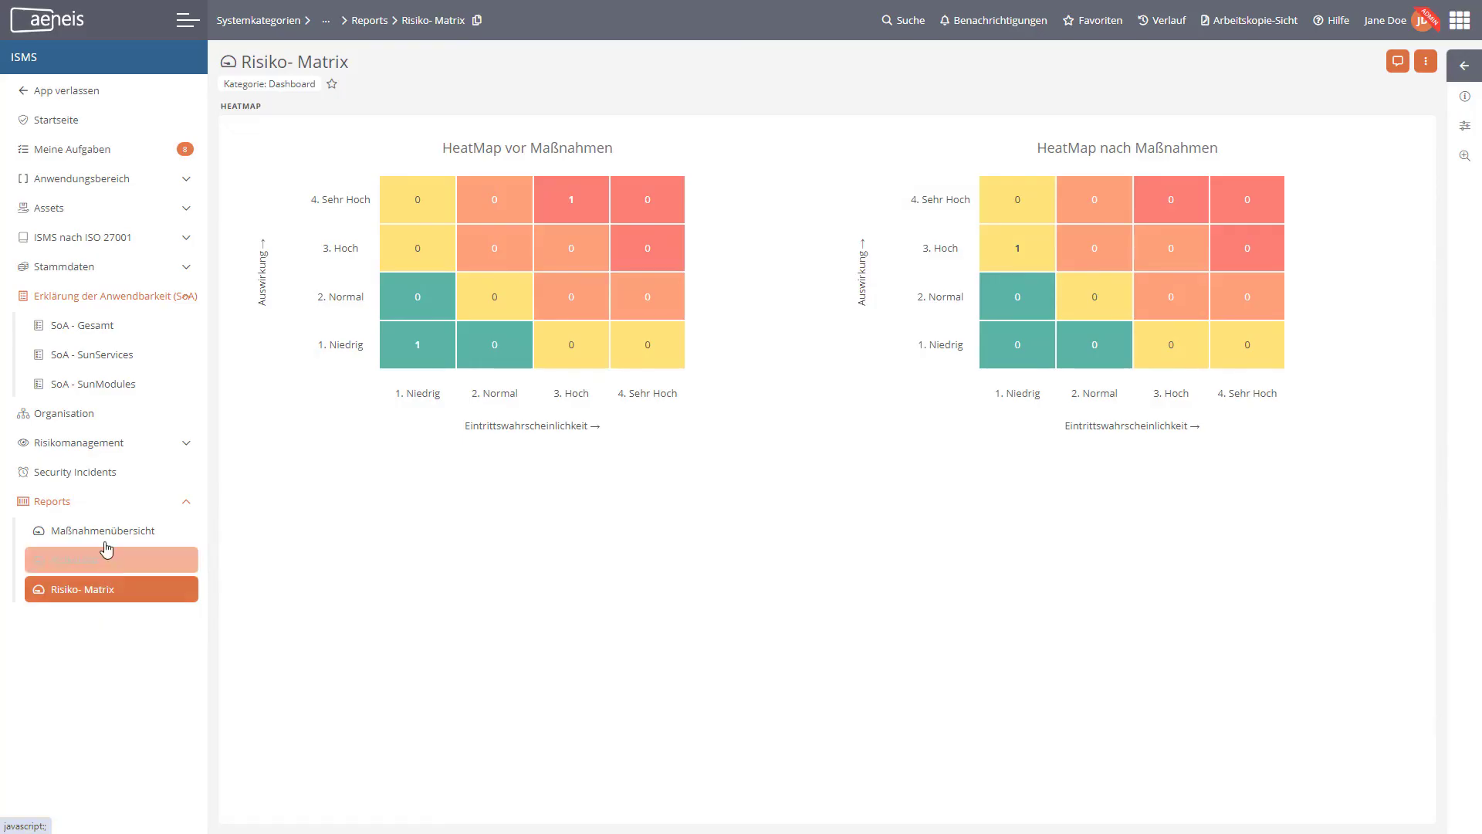
- Start reporting a new incident under Security Incidents and enter Phishing-Mail as its Bezeichnung
{"action": "left_click", "coordinate": [108, 474]}
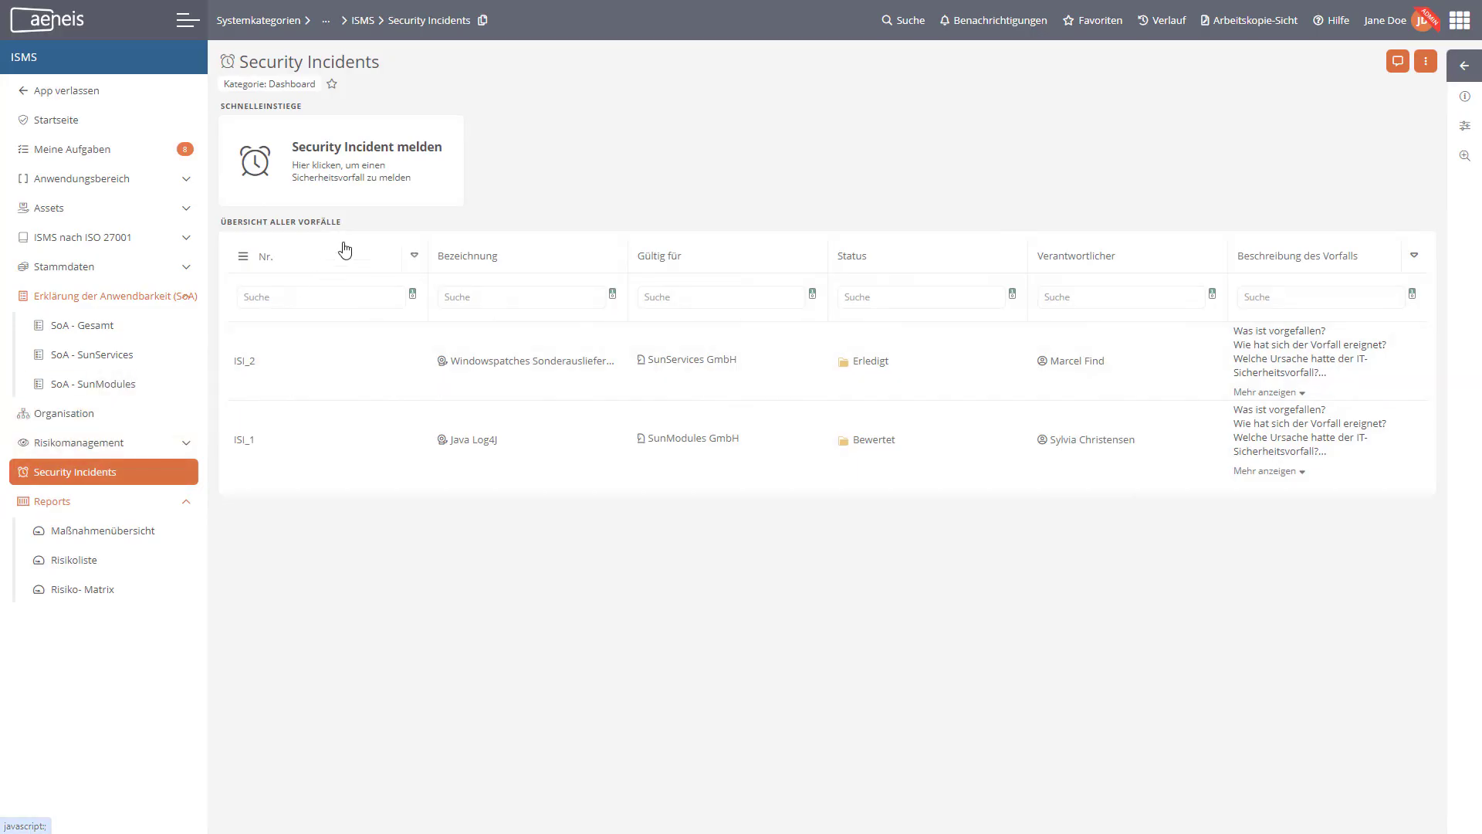
{"action": "left_click", "coordinate": [401, 193]}
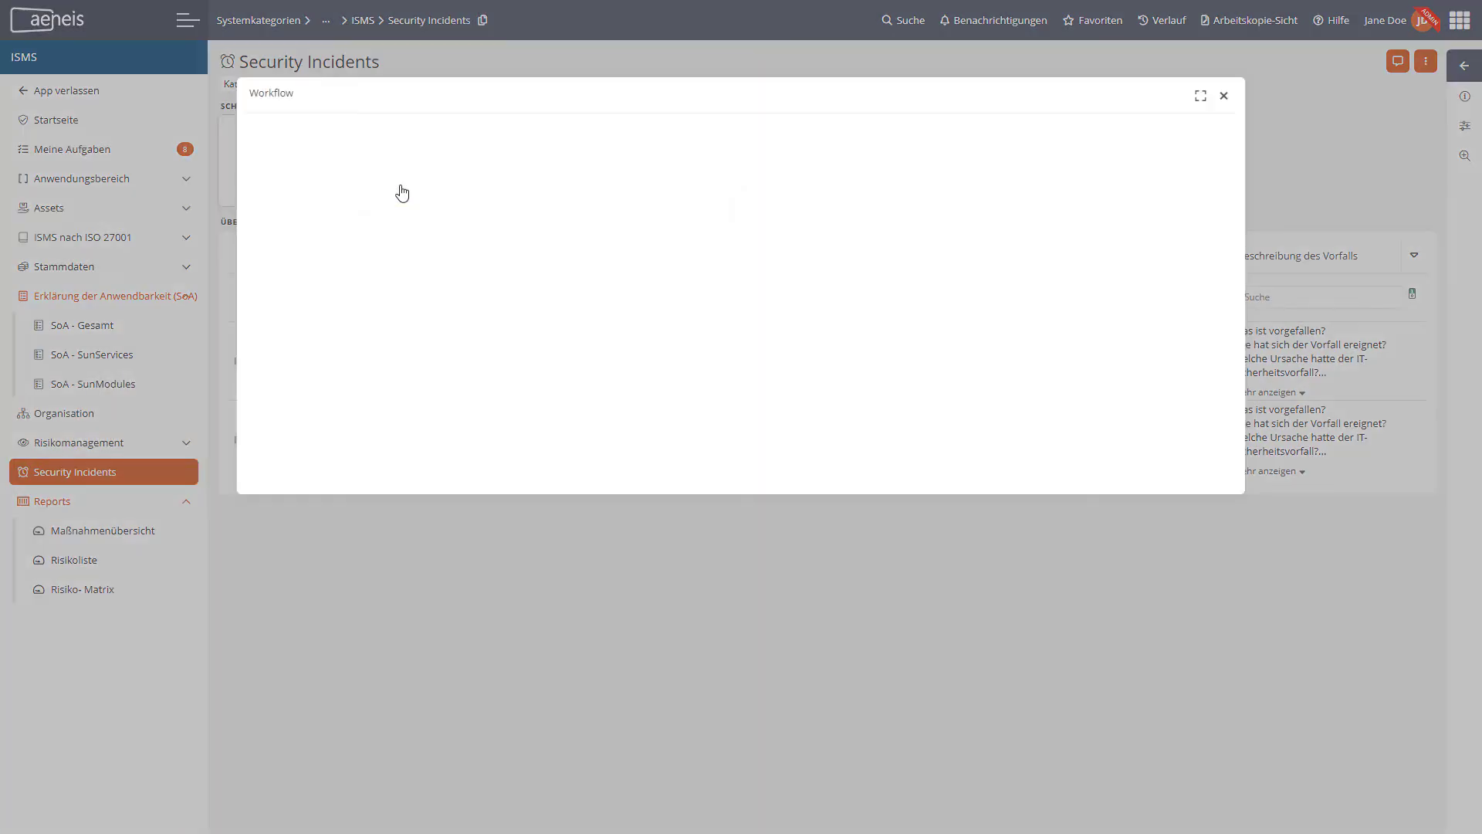
{"action": "left_click", "coordinate": [341, 177]}
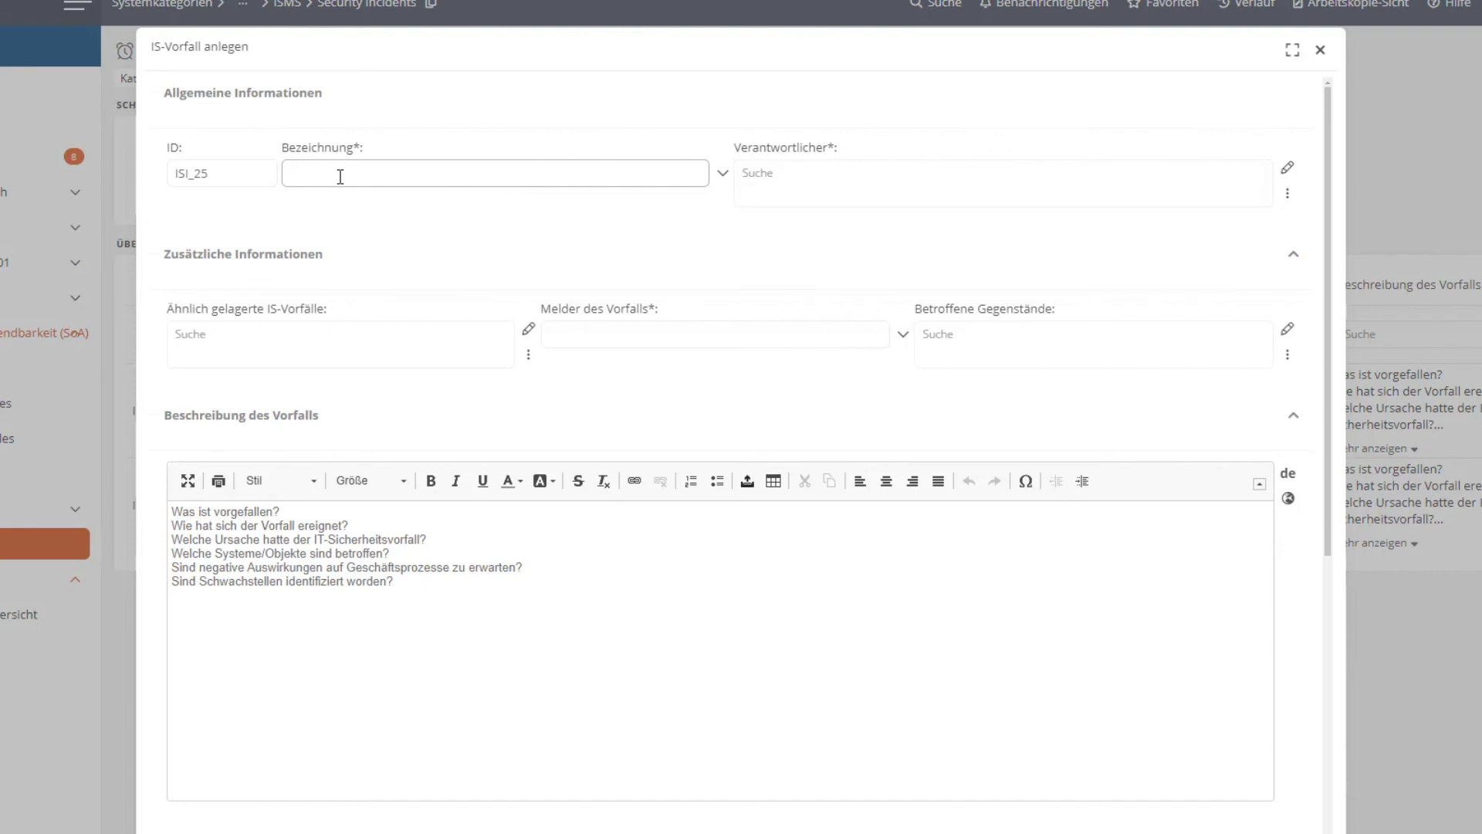
{"action": "left_click", "coordinate": [340, 177]}
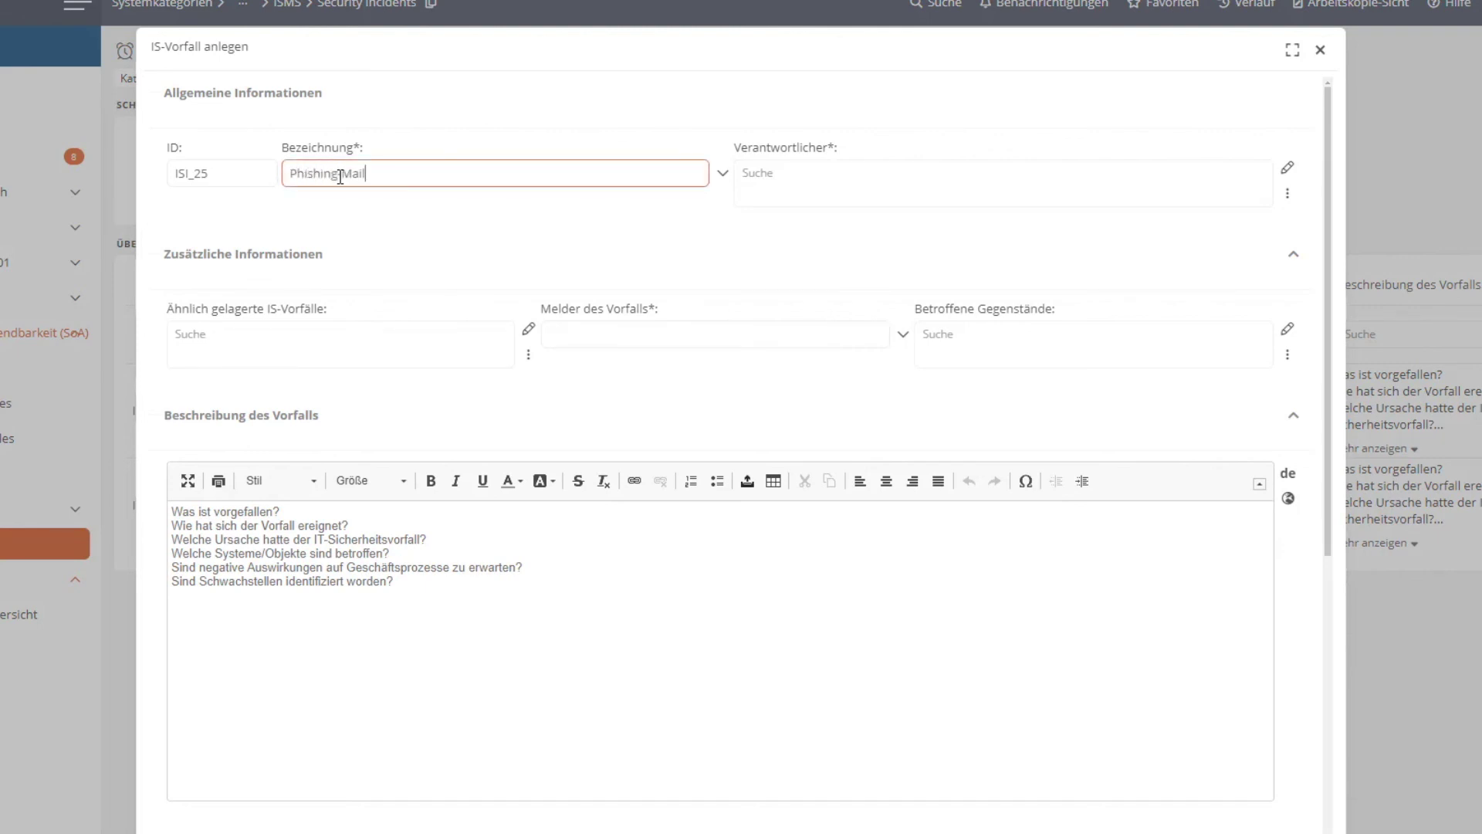
- Assign the responsible person as Verantwortlicher and enter the reporter's full name as Melder des Vorfalls
{"action": "left_click", "coordinate": [787, 173]}
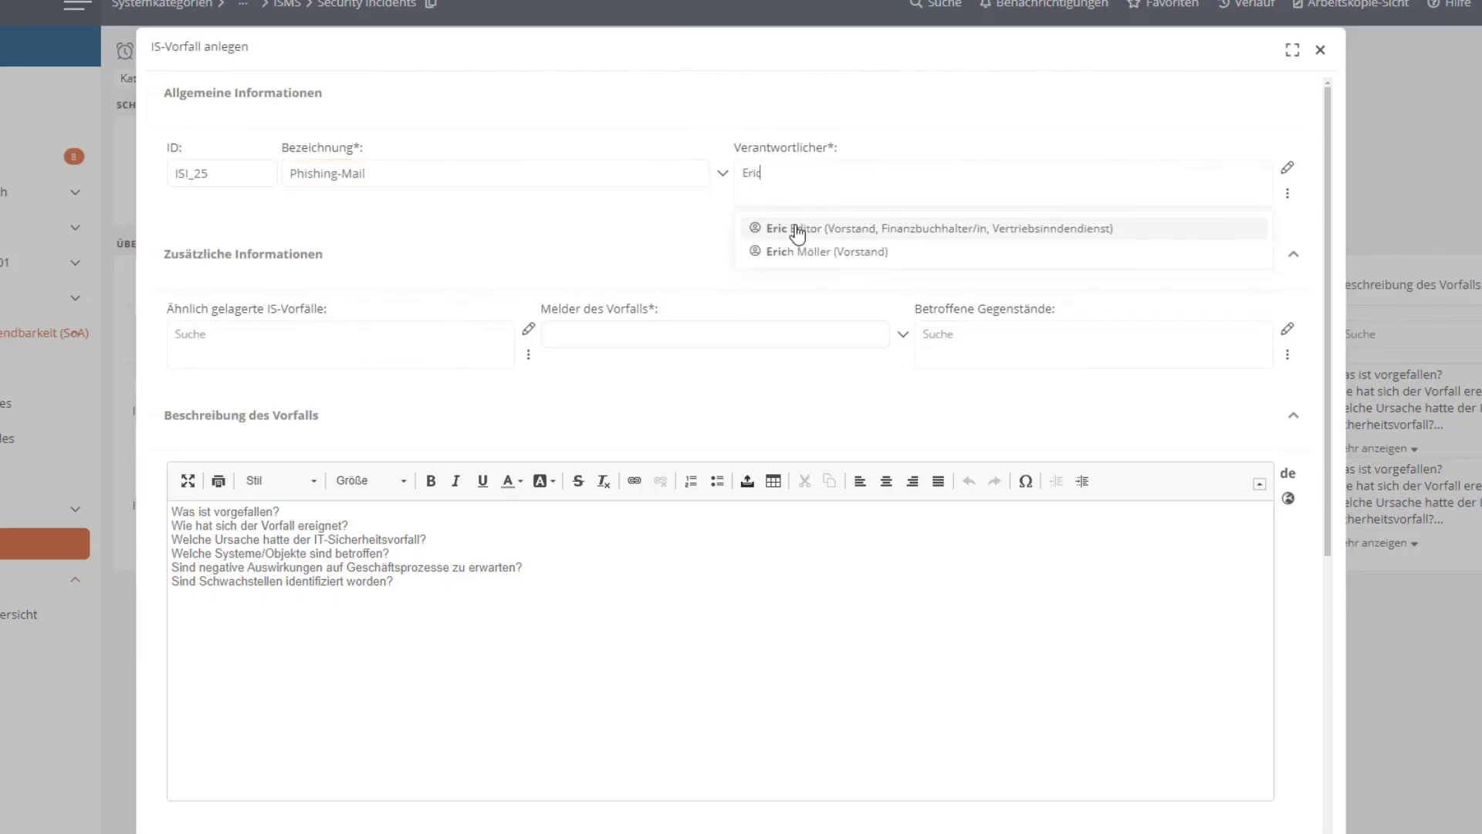
{"action": "left_click", "coordinate": [798, 232]}
{"action": "left_click", "coordinate": [716, 334]}
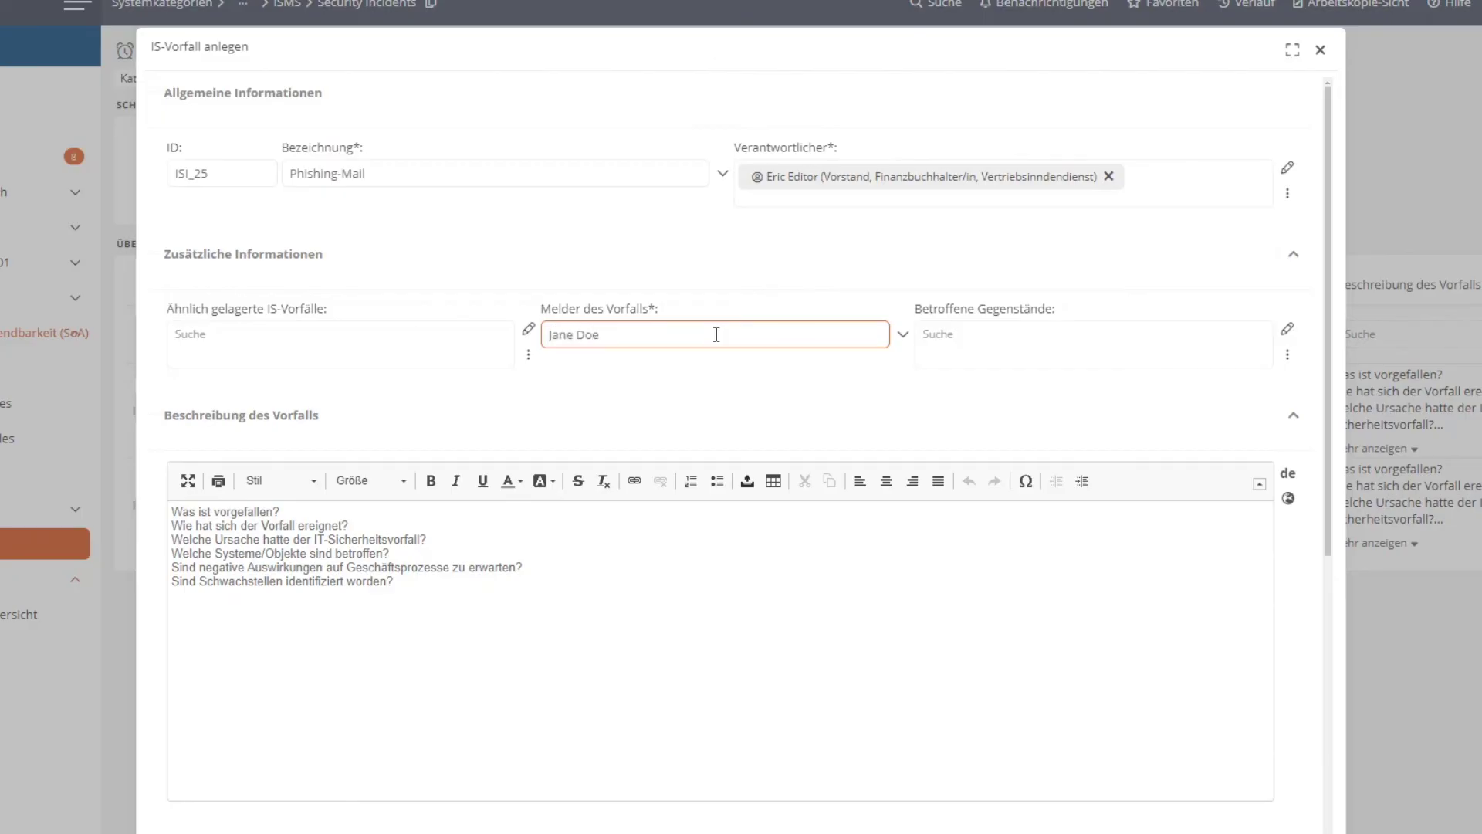
- Replace the template questions in Beschreibung des Vorfalls with the copied text answering them for the phishing attack, and create the incident
{"action": "left_click", "coordinate": [517, 592]}
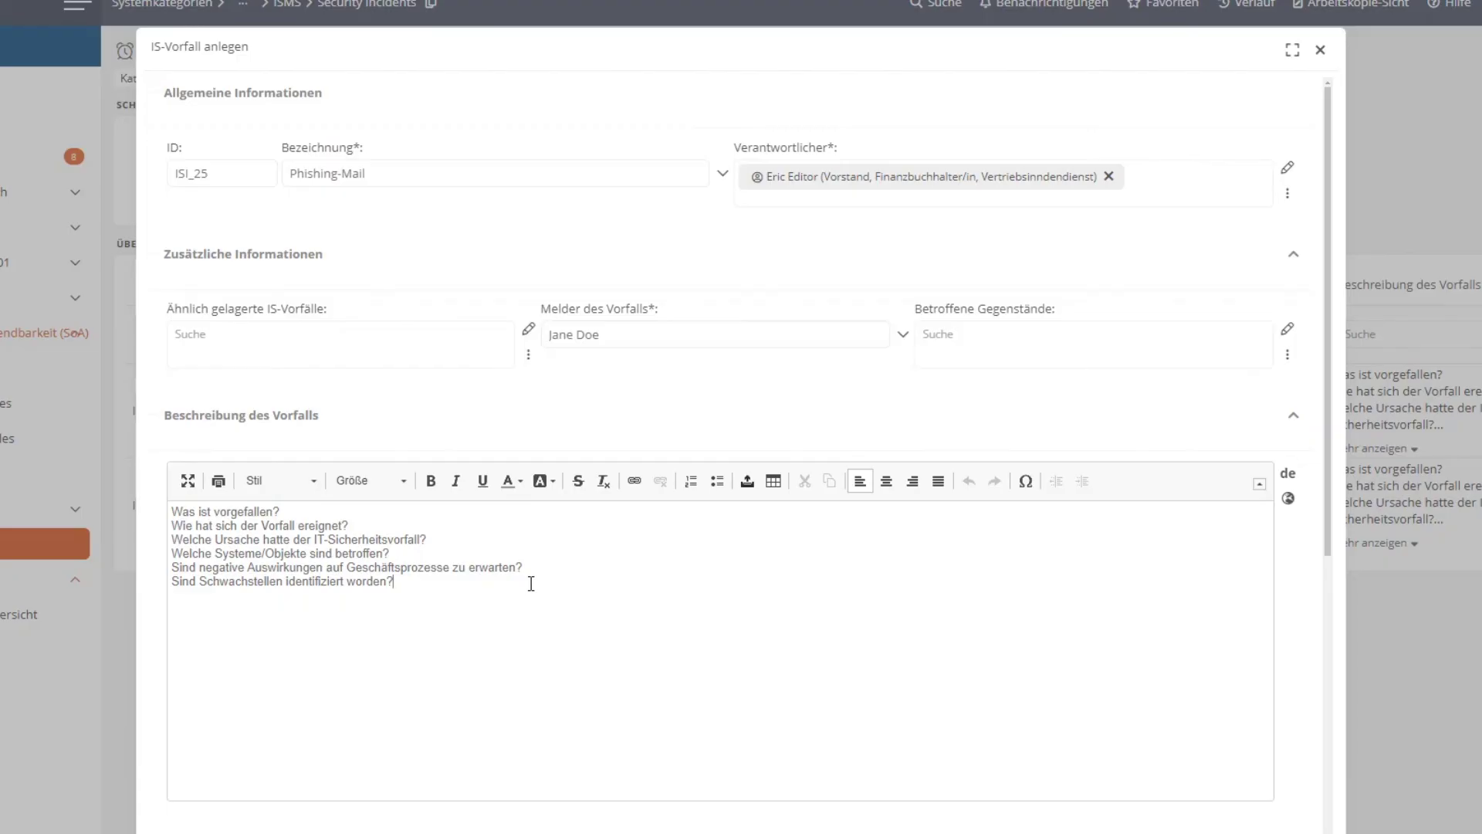
{"action": "left_click_drag", "start_coordinate": [365, 582], "coordinate": [172, 515]}
{"action": "key", "text": "ctrl+v"}
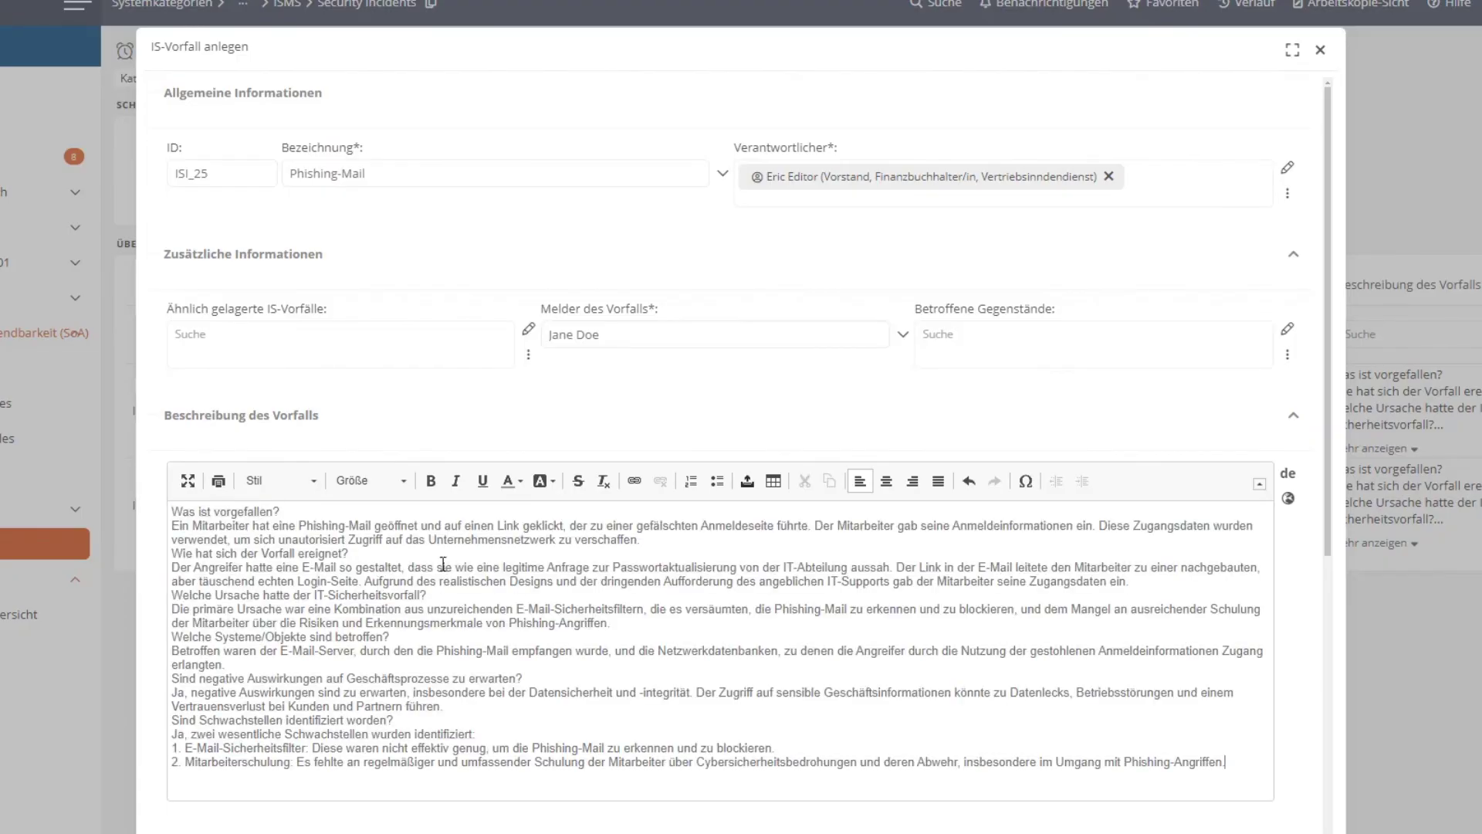
{"action": "scroll", "coordinate": [550, 398], "scroll_direction": "down", "scroll_amount": 5}
{"action": "scroll", "coordinate": [550, 398], "scroll_direction": "down", "scroll_amount": 4}
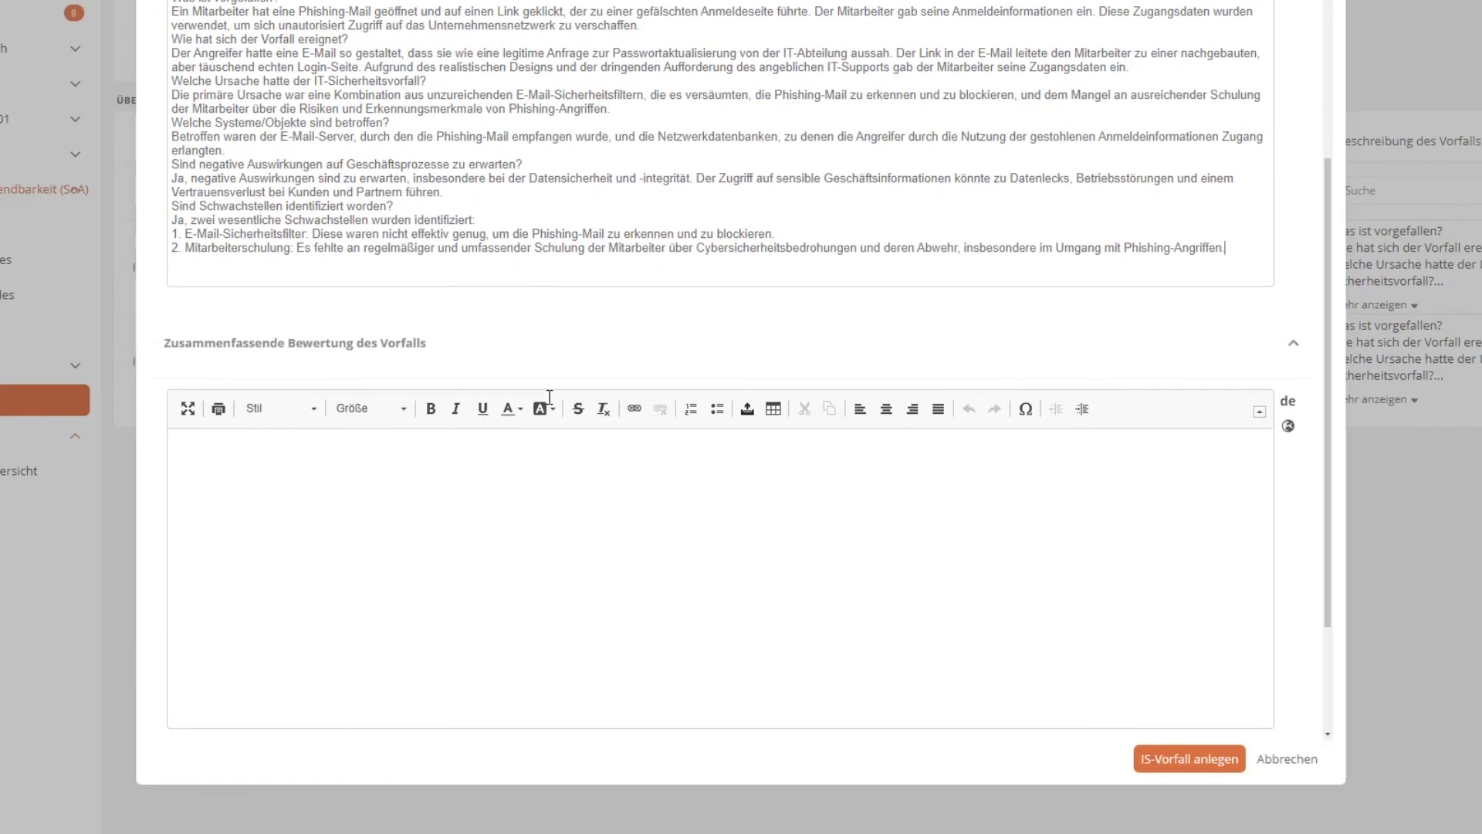
{"action": "left_click", "coordinate": [1173, 761]}
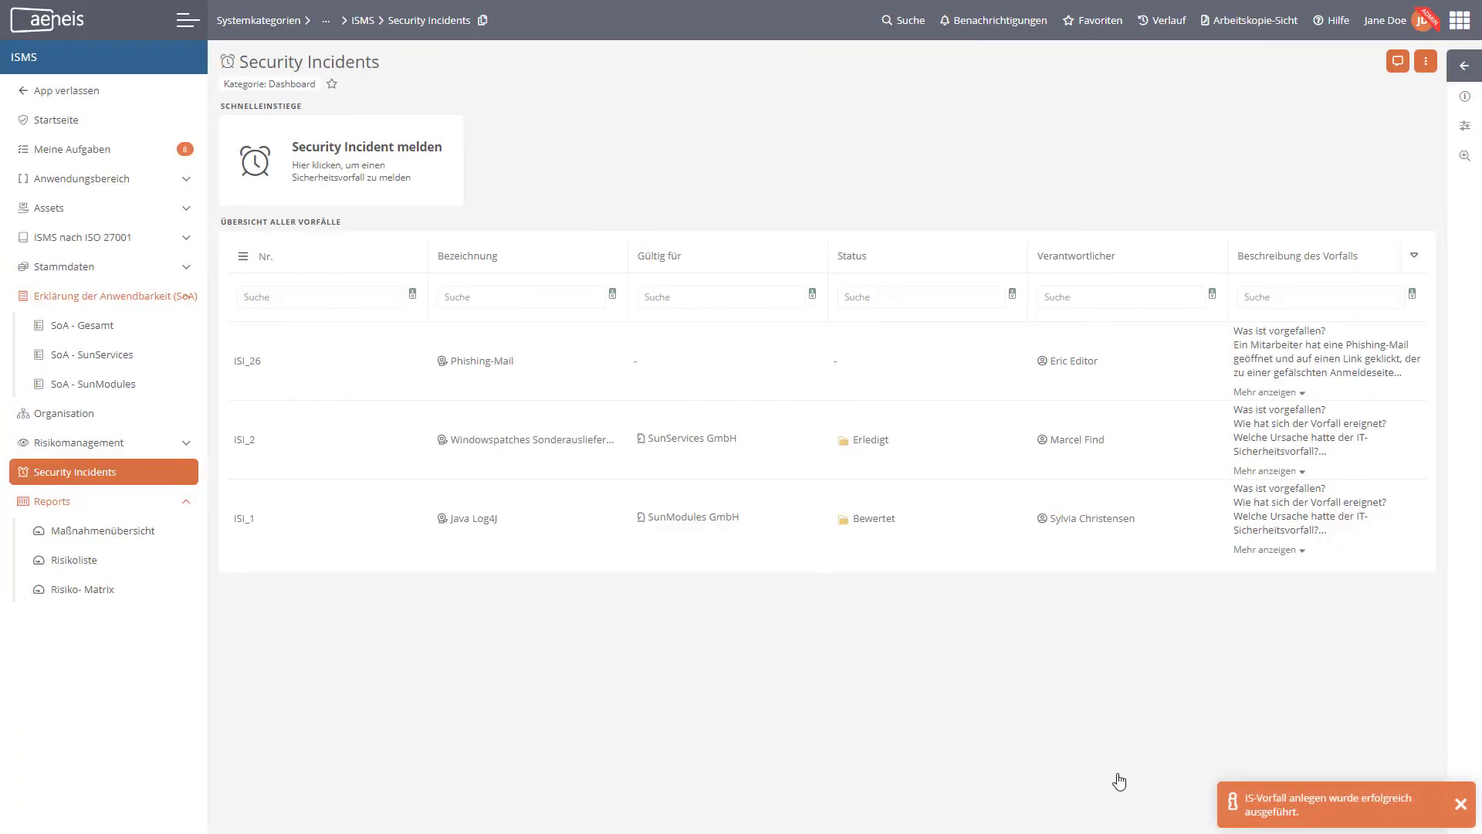
- Open the details of the Phishing-Mail incident and look through its ISMS attributes down to the Verlust Verfügbarkeit fields
{"action": "left_click", "coordinate": [531, 374]}
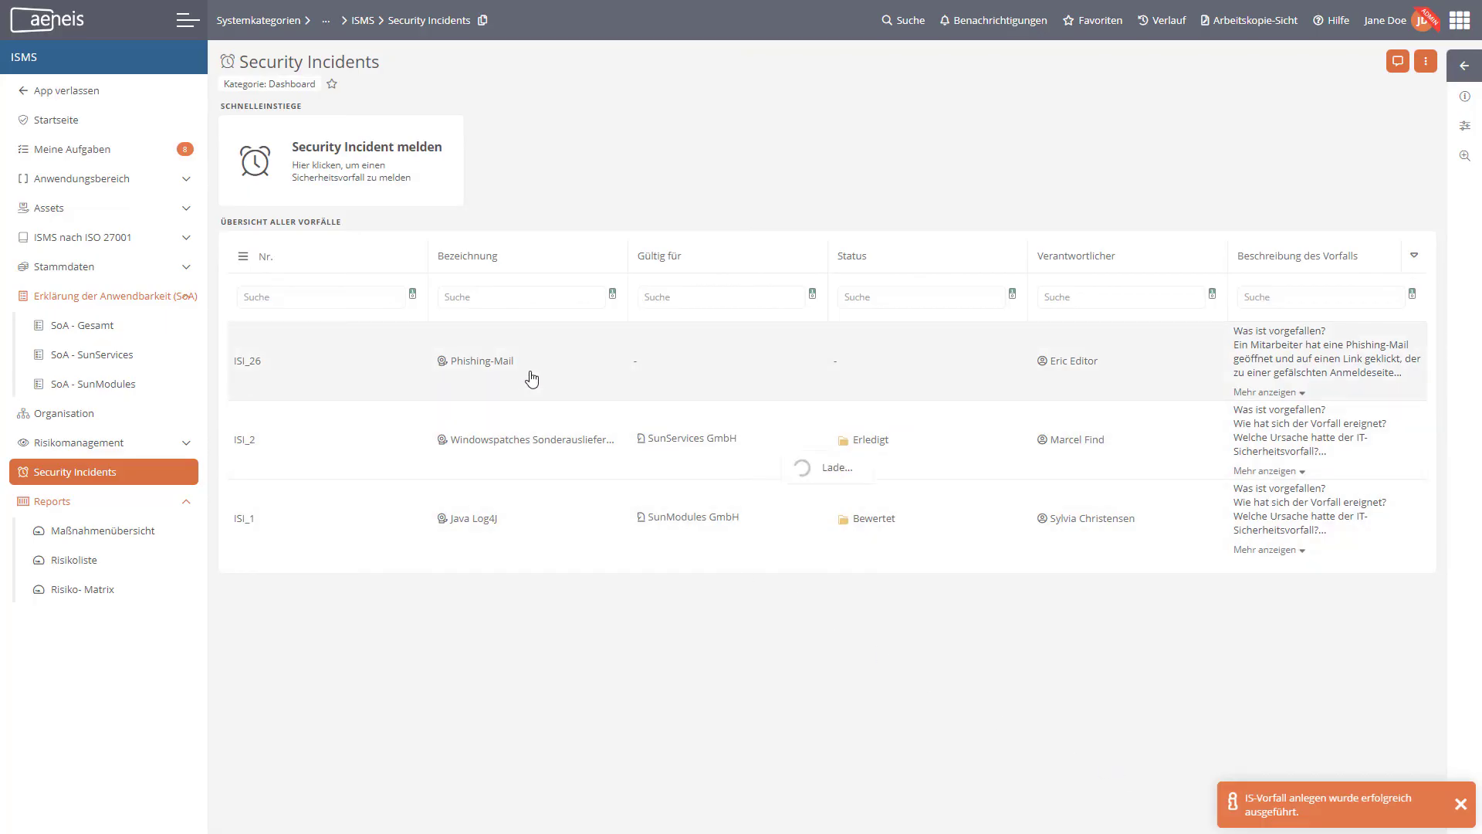
{"action": "left_click", "coordinate": [1464, 66]}
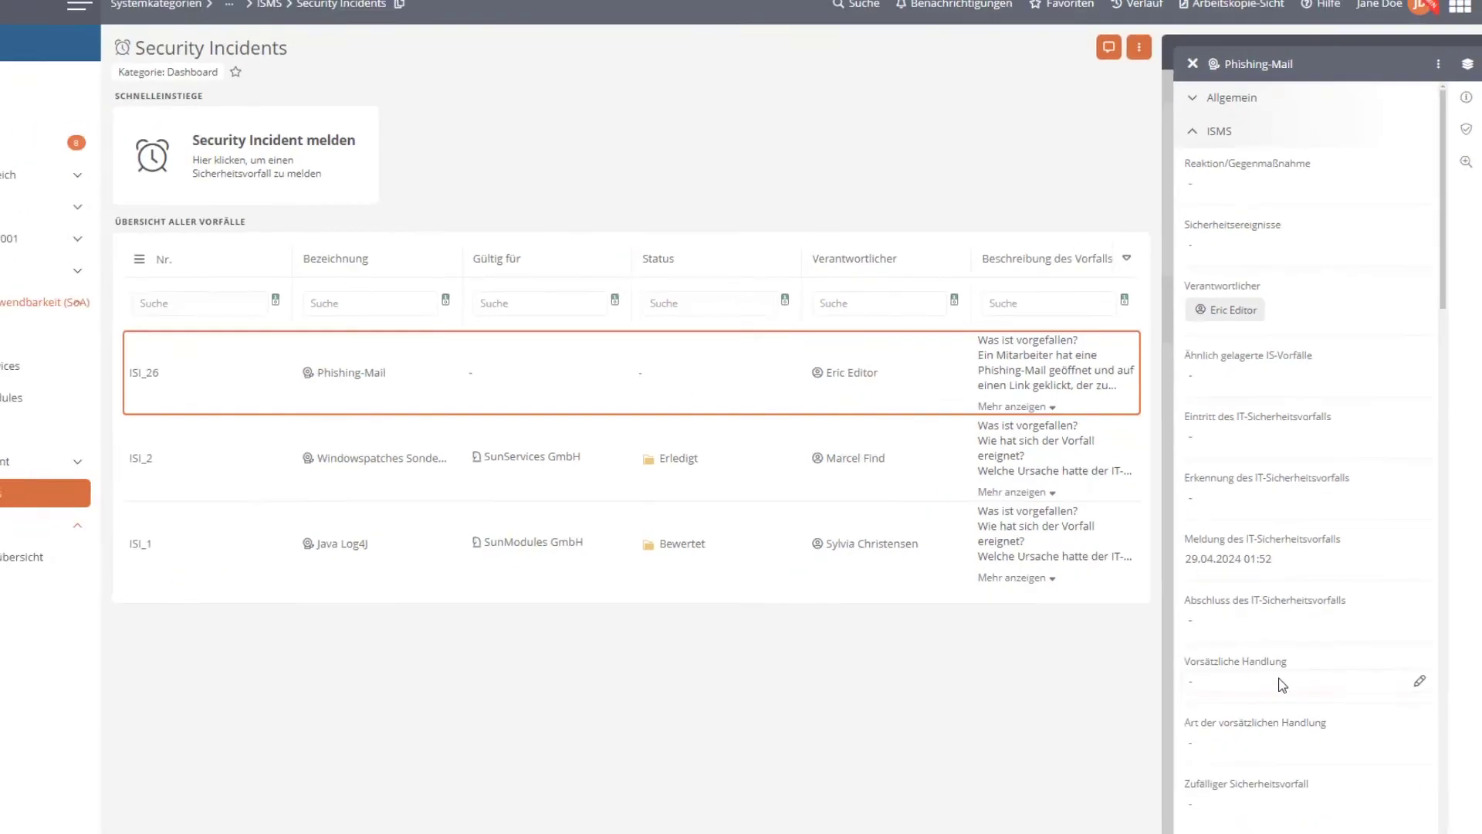
{"action": "scroll", "coordinate": [1299, 757], "scroll_direction": "down", "scroll_amount": 3}
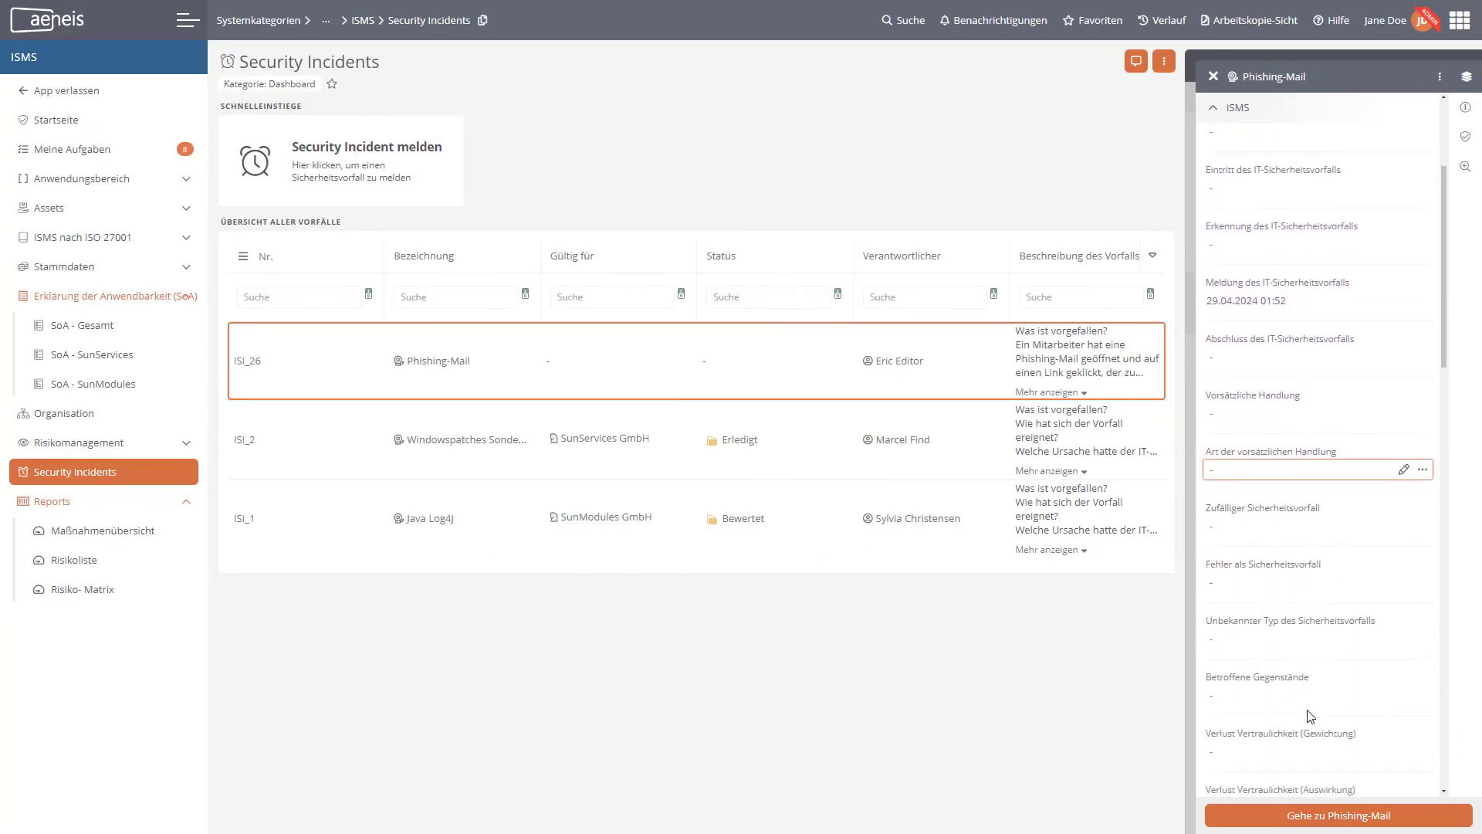
{"action": "scroll", "coordinate": [1311, 717], "scroll_direction": "down", "scroll_amount": 5}
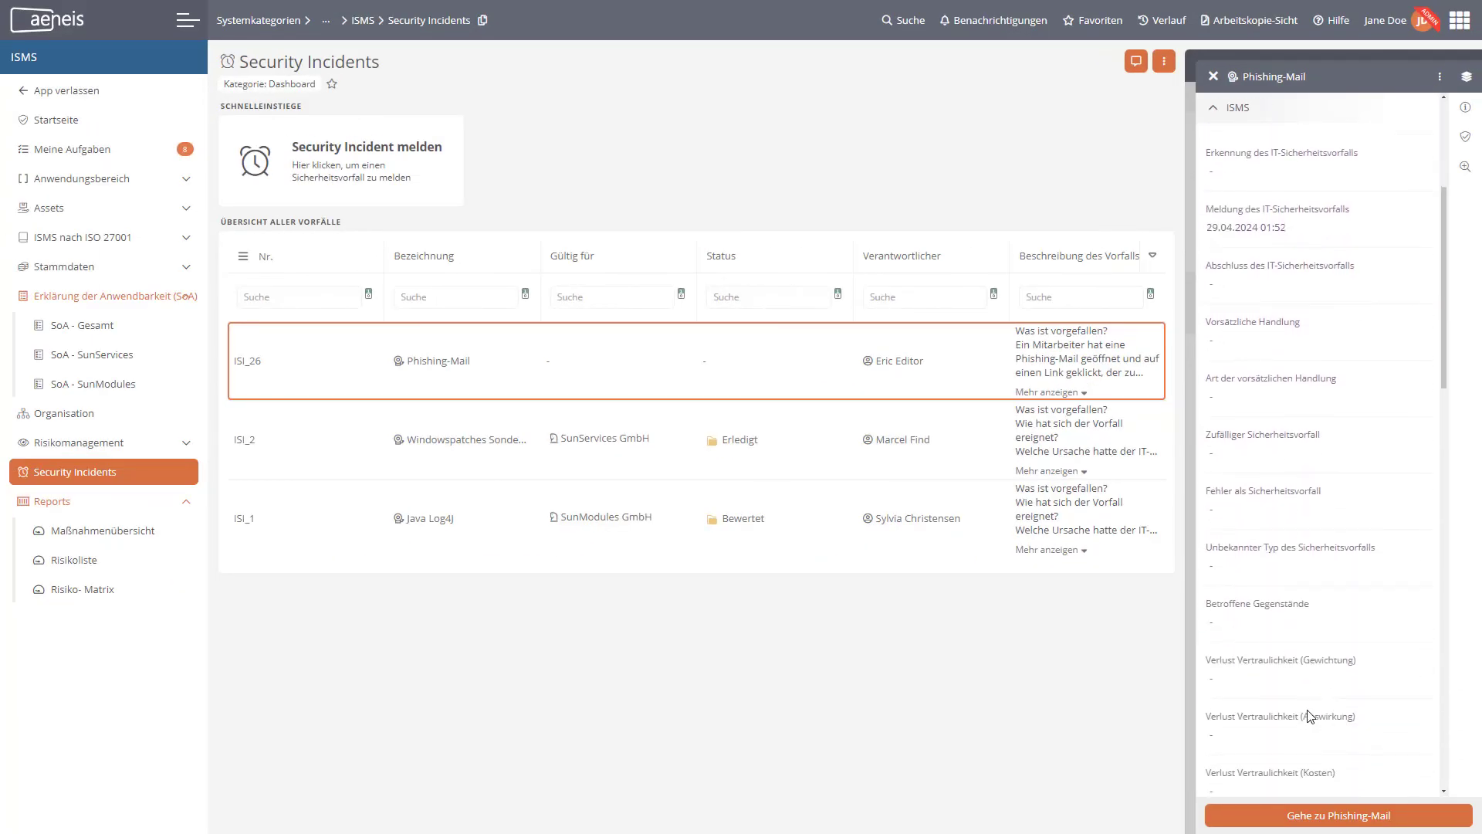
{"action": "scroll", "coordinate": [1308, 711], "scroll_direction": "down", "scroll_amount": 2}
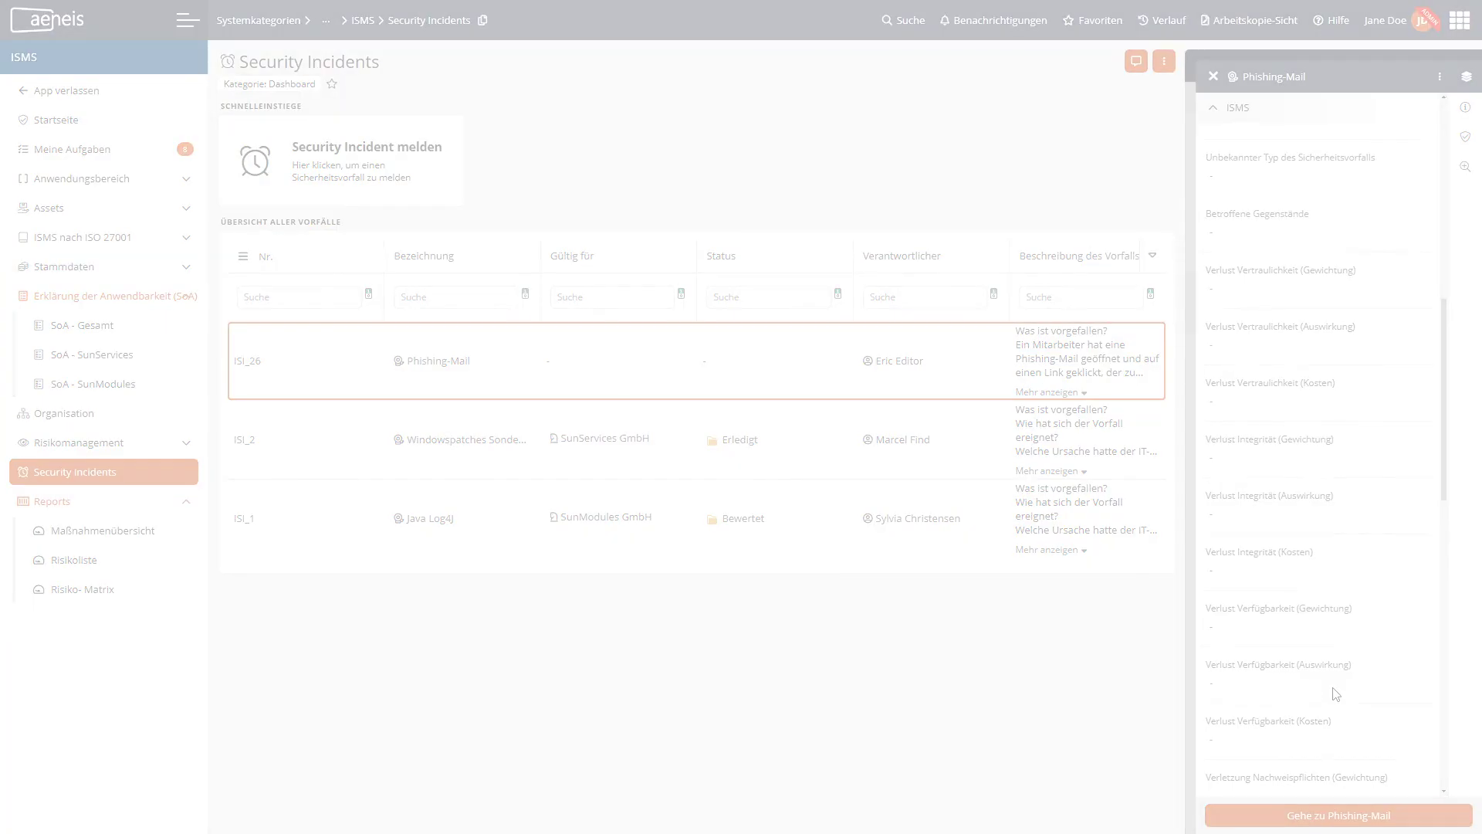